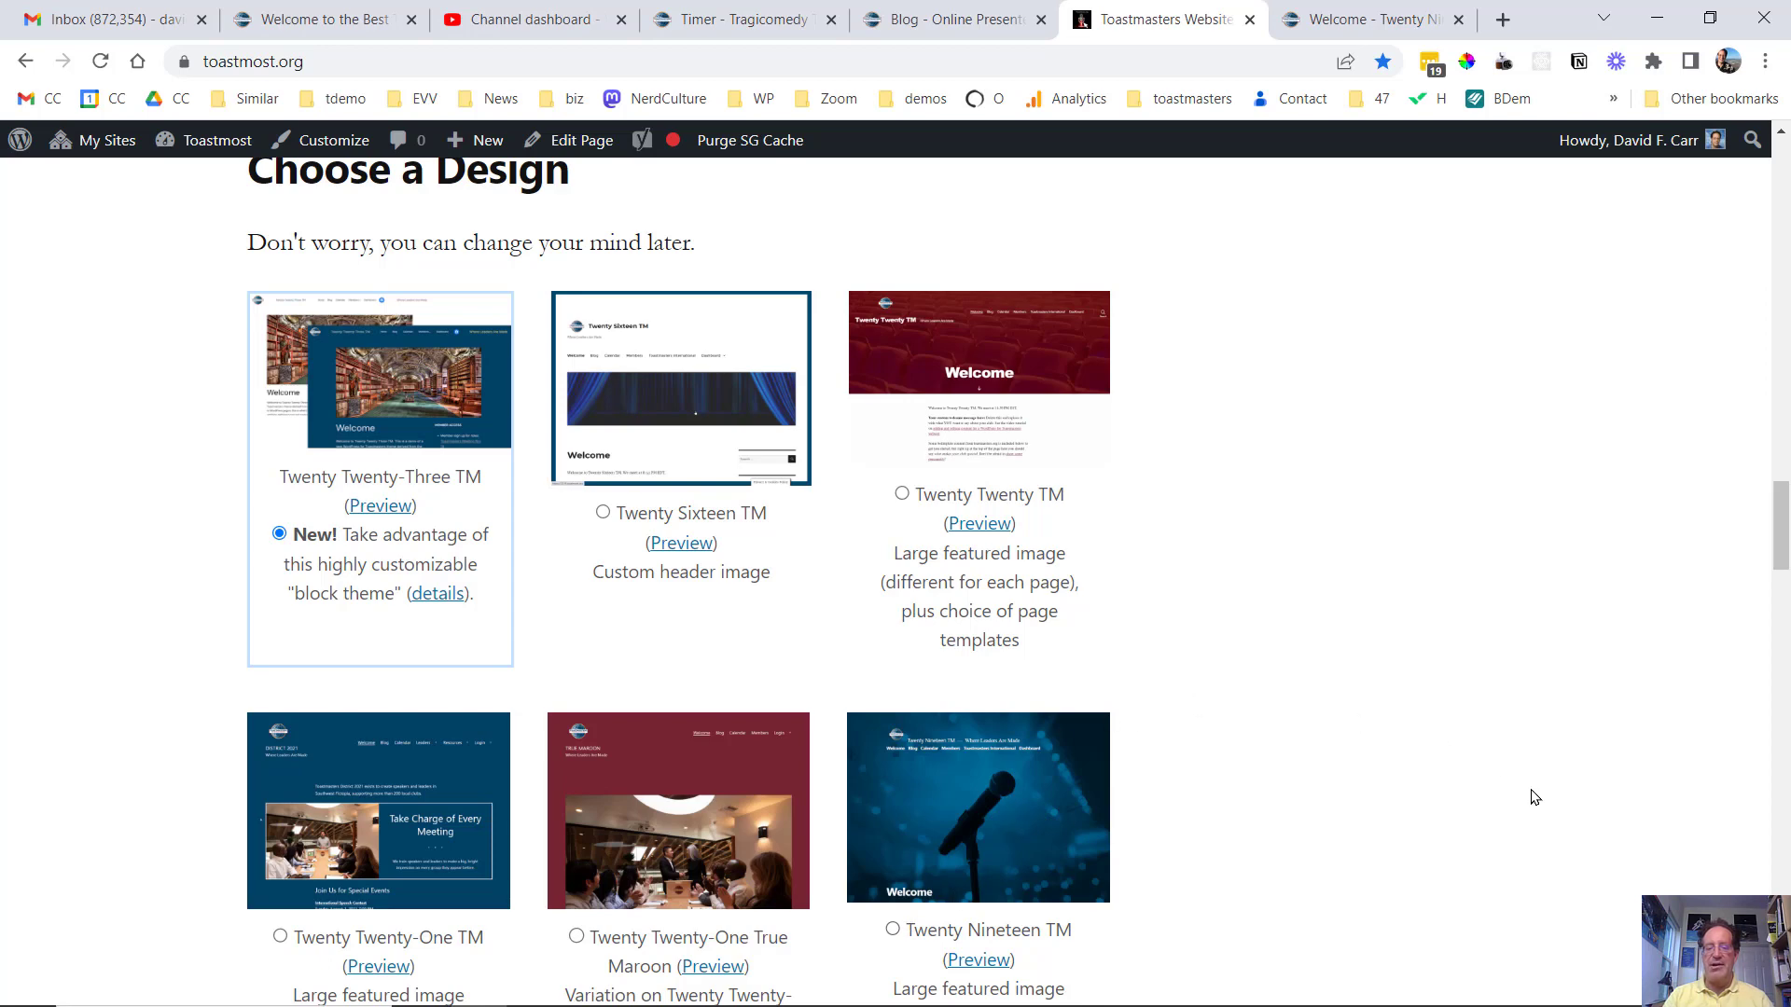
# - Look through the website designs offered on the toastmost.org site setup form, from Twenty Twenty-Three TM to Wuqi TM
pyautogui.moveTo(1777, 520); pyautogui.dragTo(1777, 566)
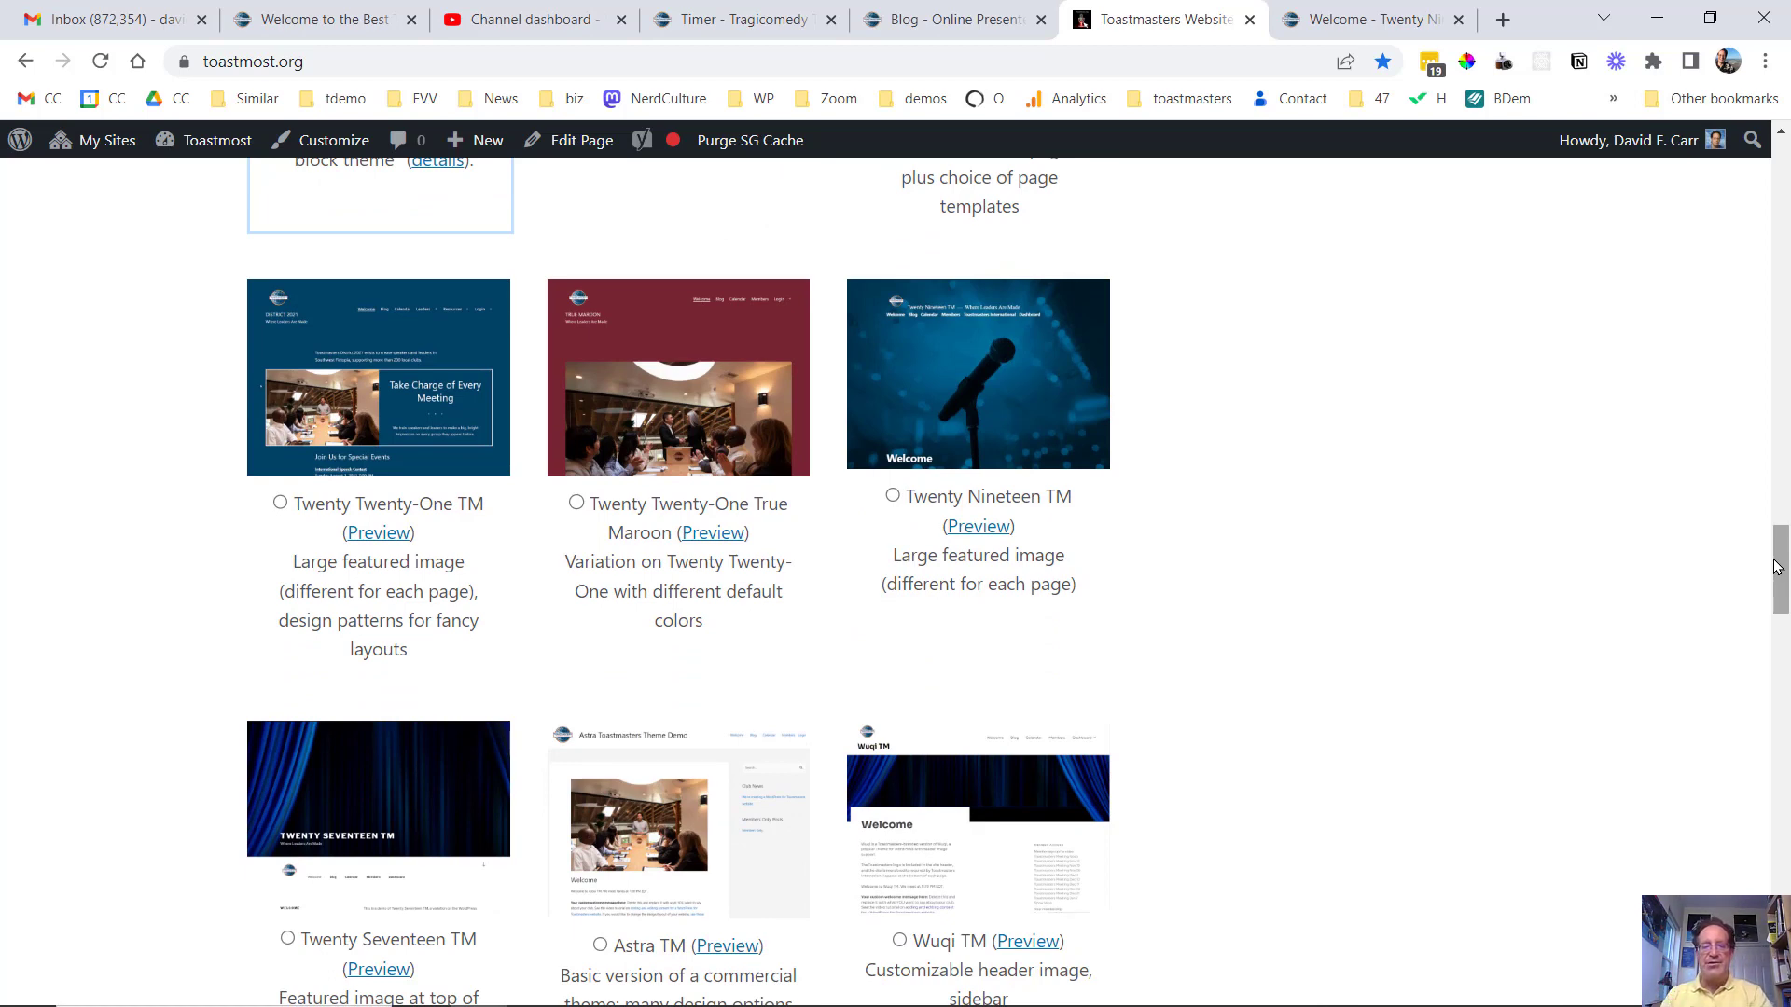
pyautogui.moveTo(1784, 558); pyautogui.dragTo(1773, 485)
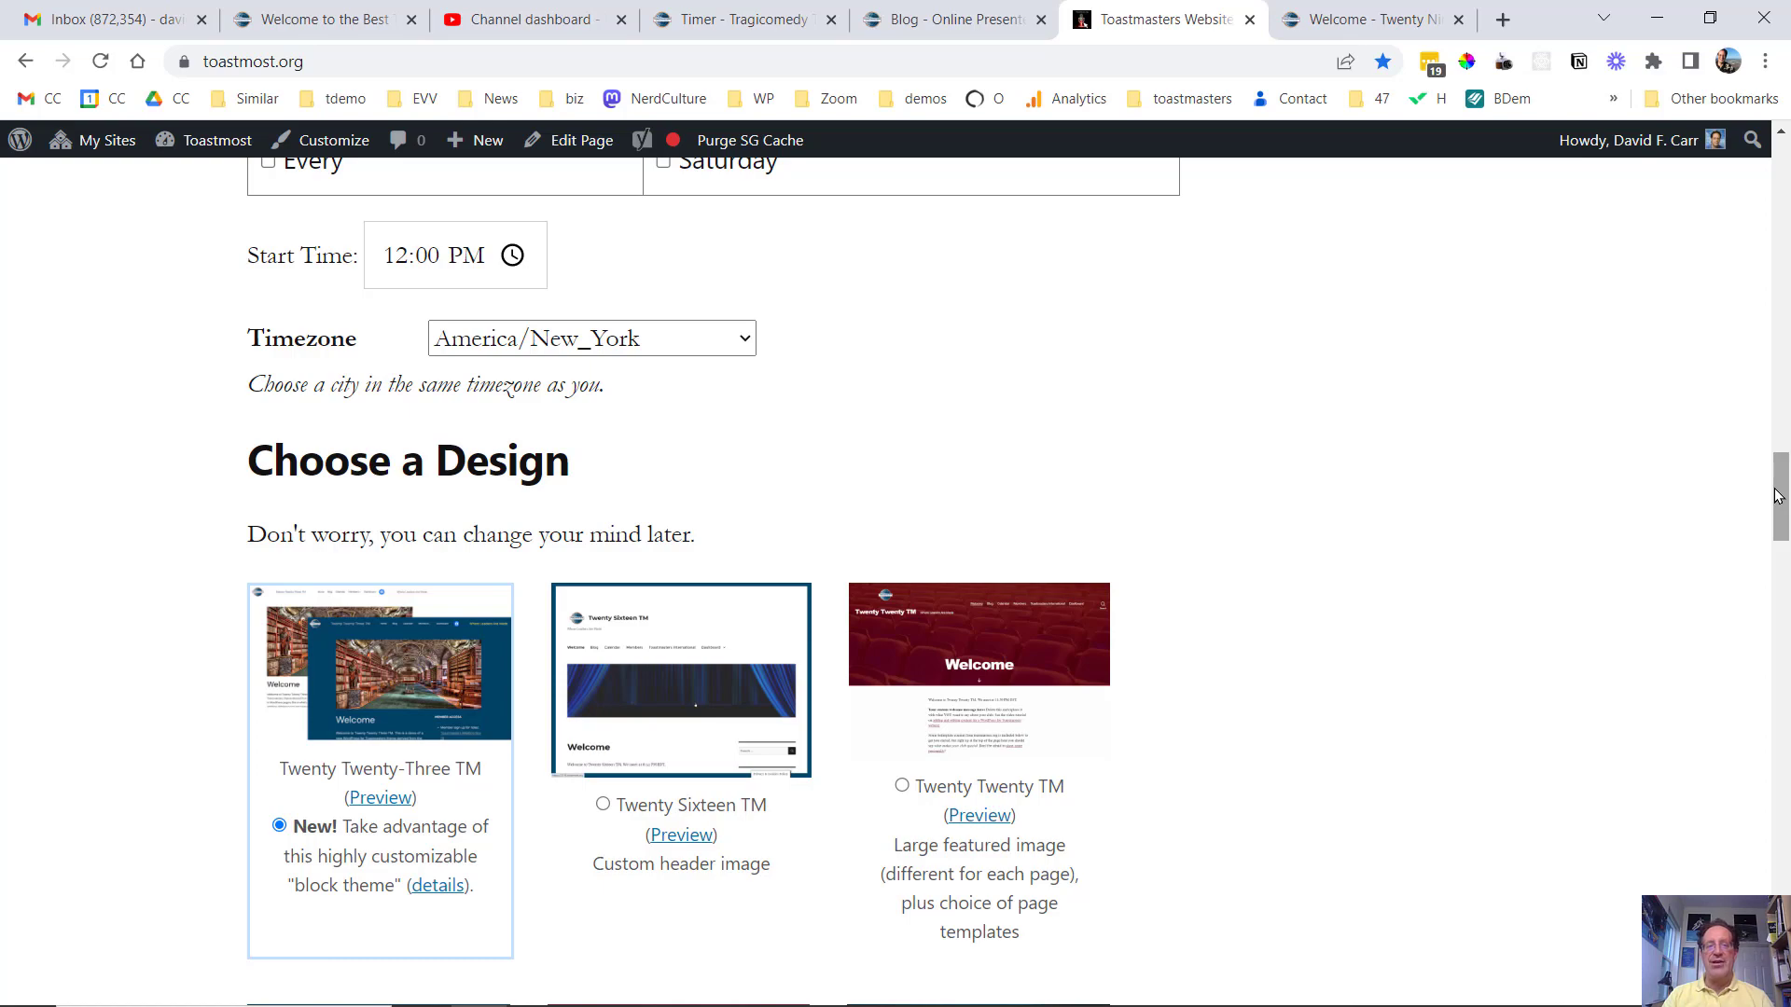
pyautogui.moveTo(1783, 494); pyautogui.dragTo(1783, 154)
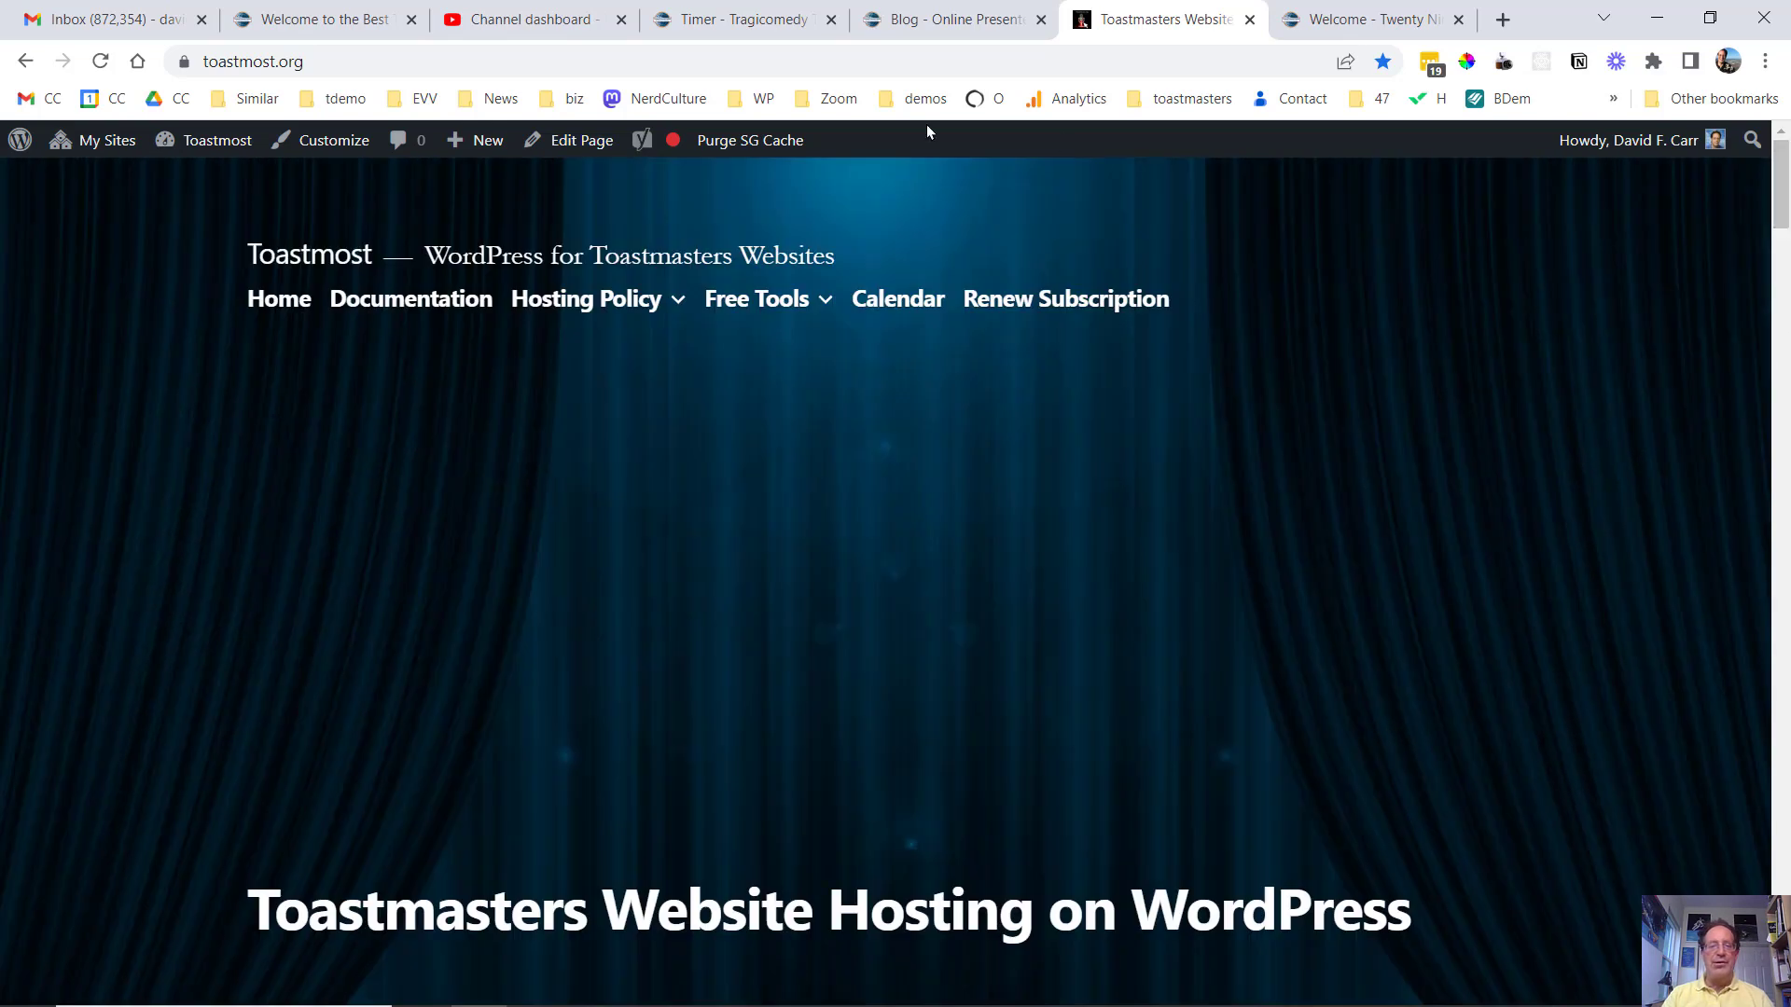
# - Review the installed themes of the Very Testy site, then return to its public home page
pyautogui.click(299, 22)
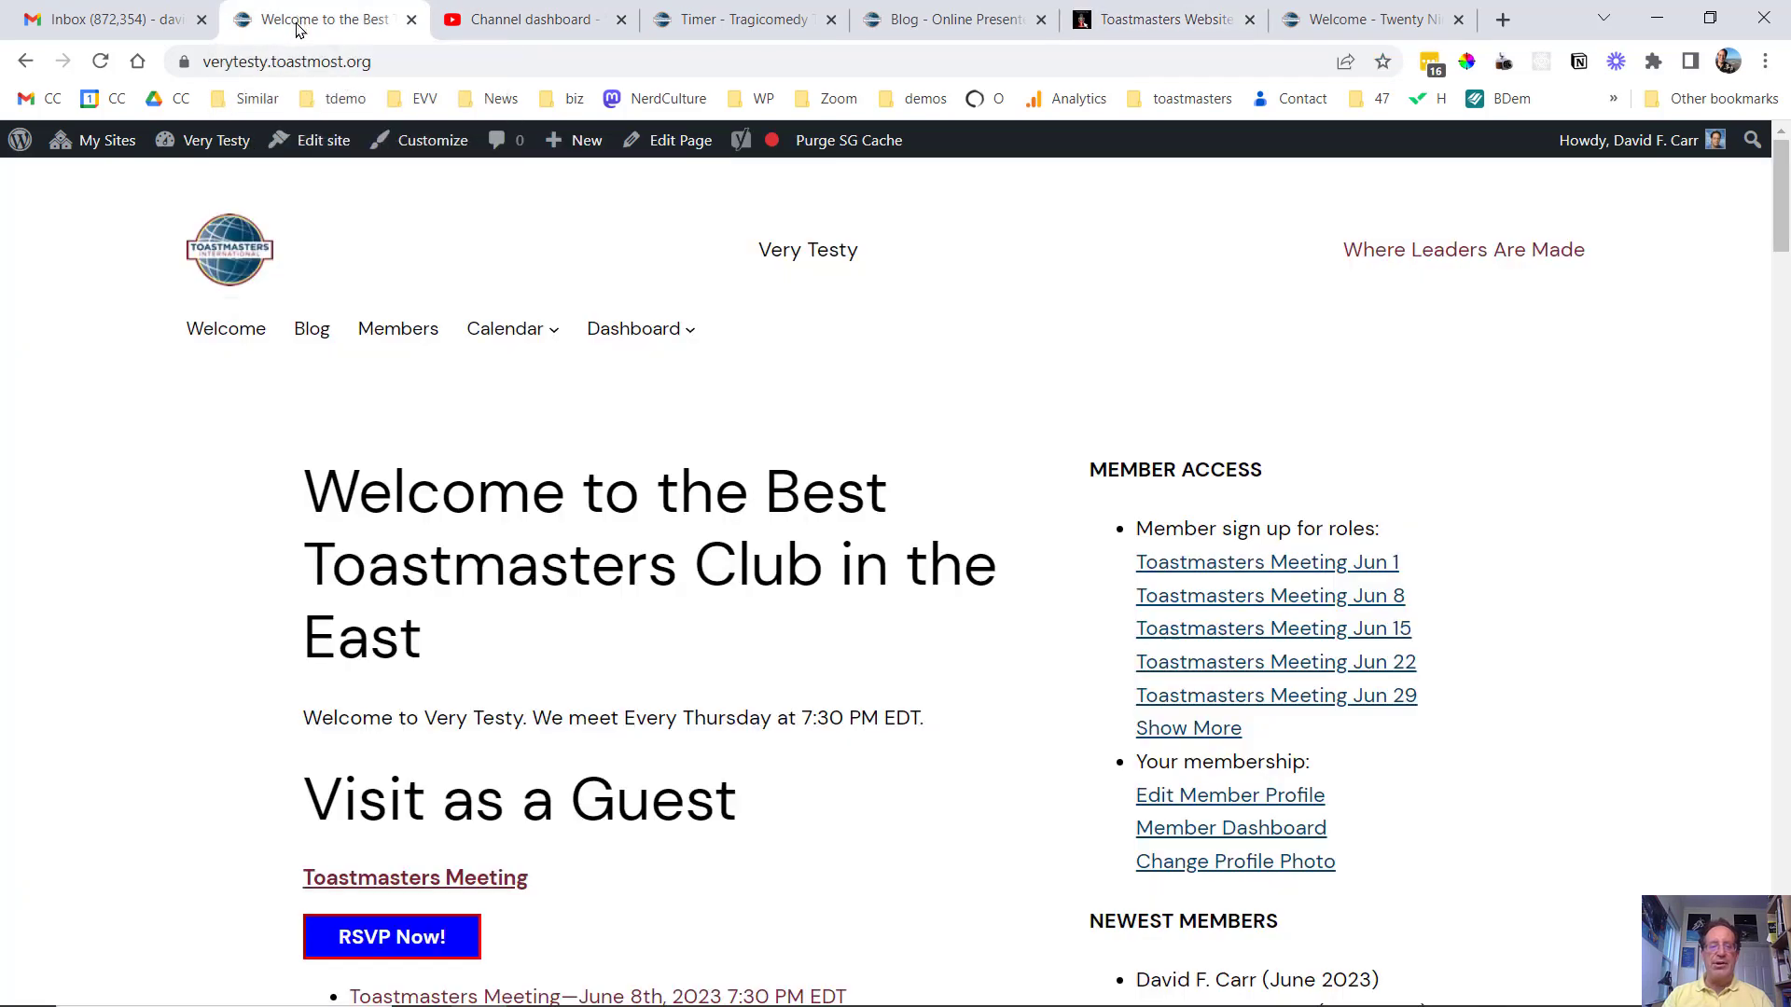
pyautogui.moveTo(213, 142)
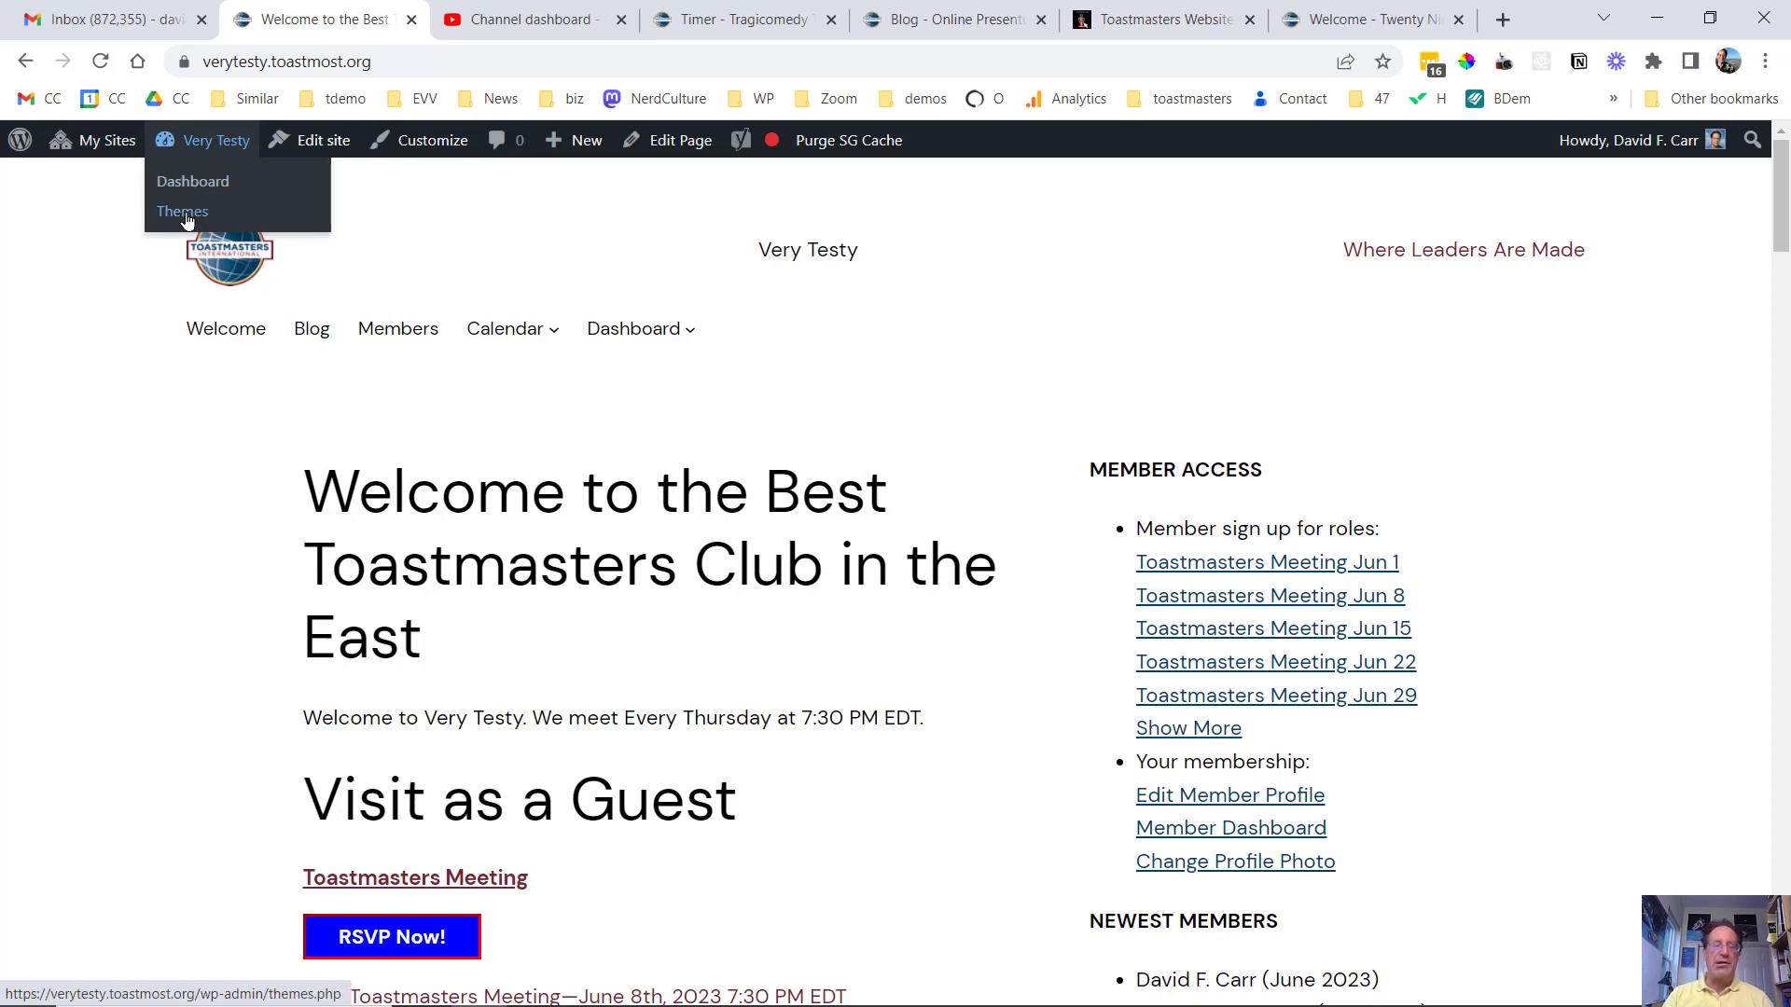
pyautogui.click(183, 212)
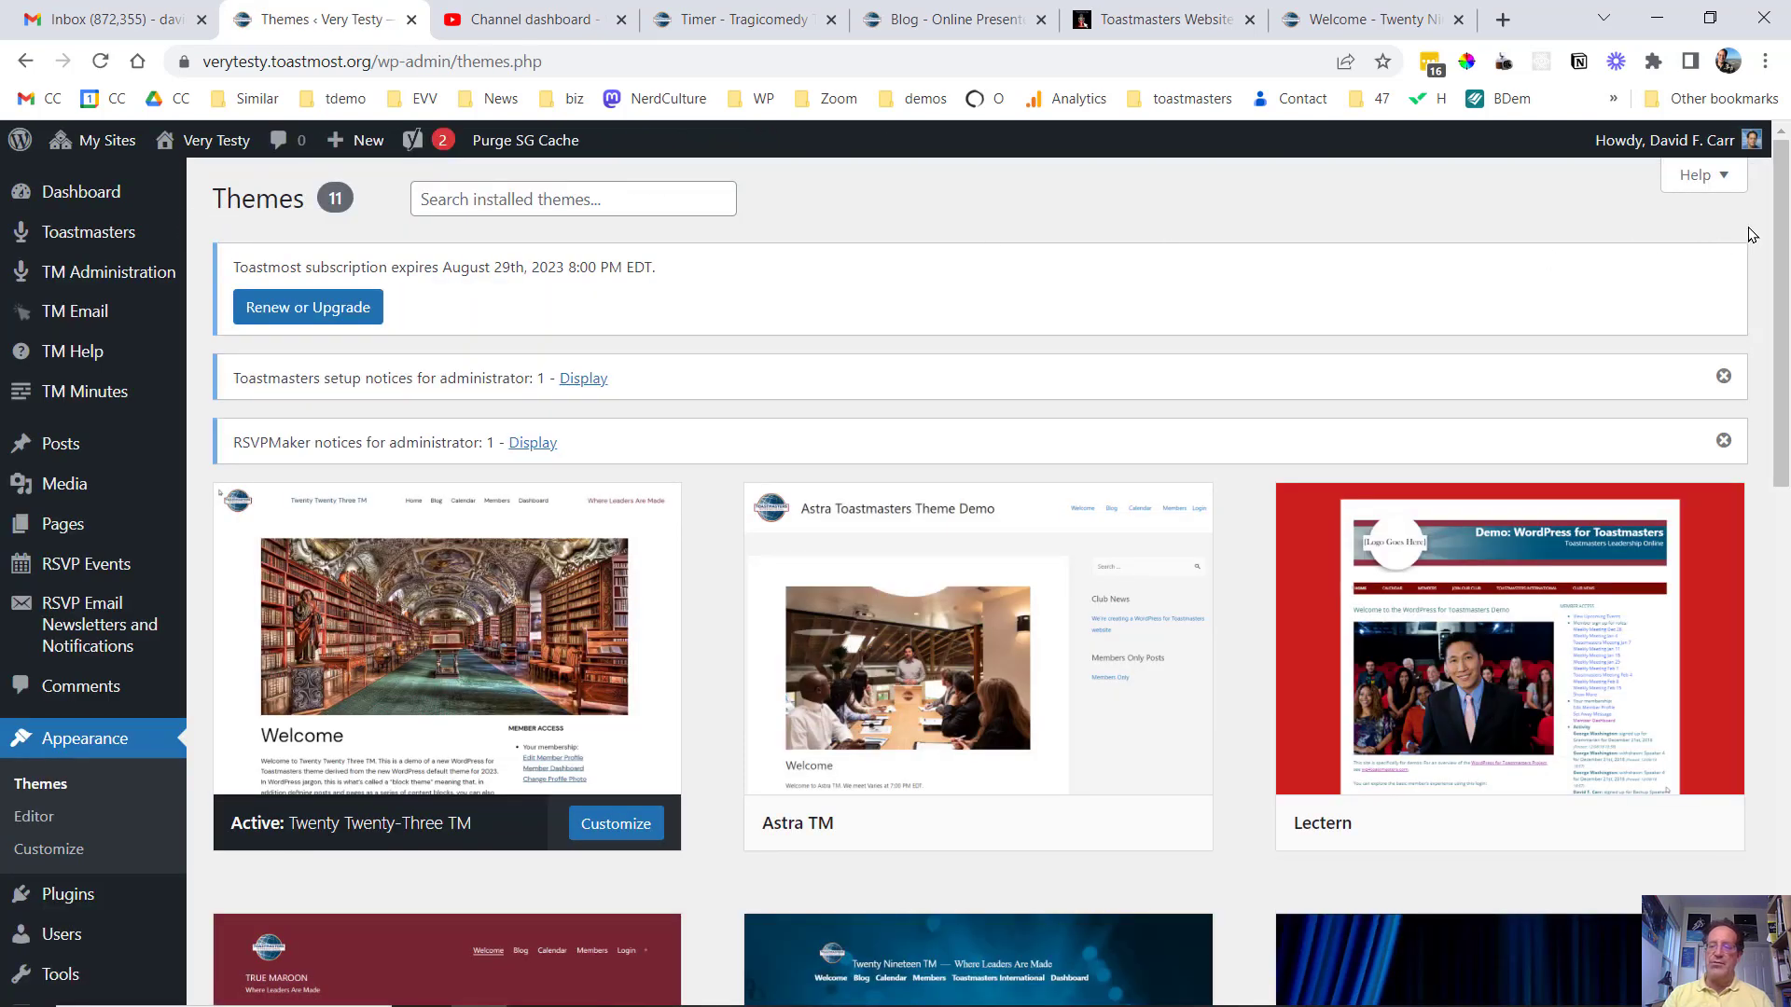
pyautogui.moveTo(1783, 200); pyautogui.dragTo(1788, 457)
pyautogui.moveTo(973, 515)
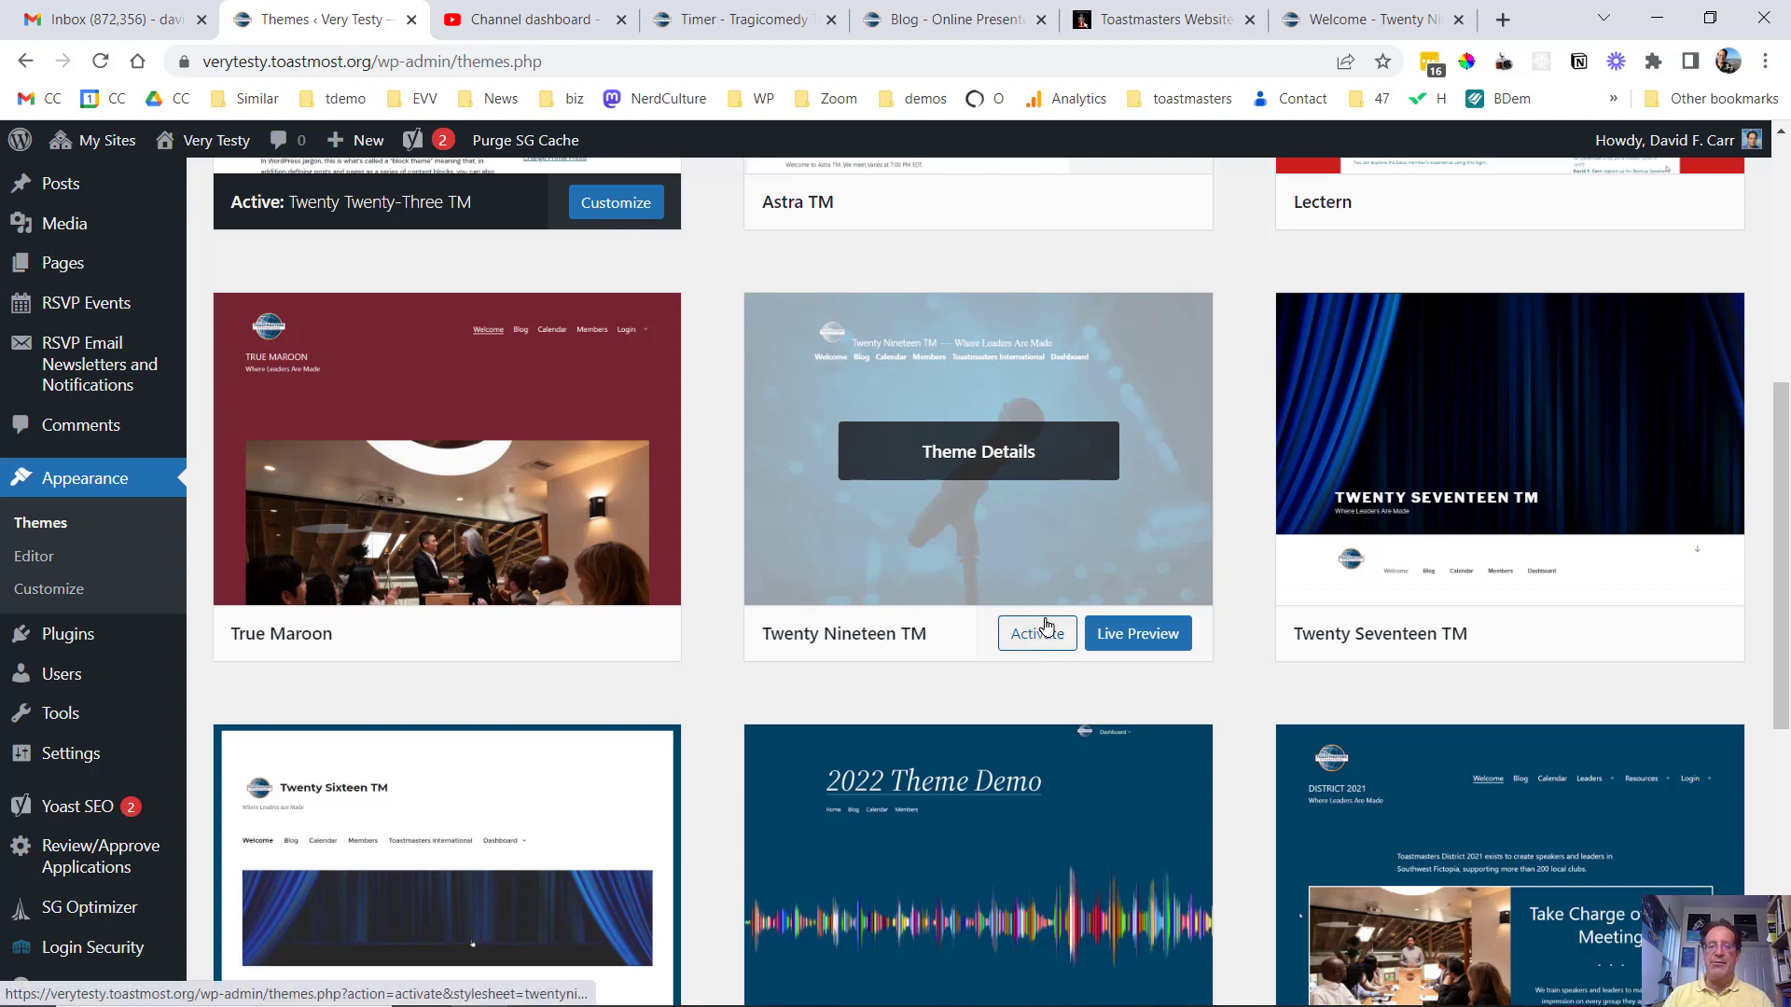
pyautogui.moveTo(1782, 392); pyautogui.dragTo(1782, 169)
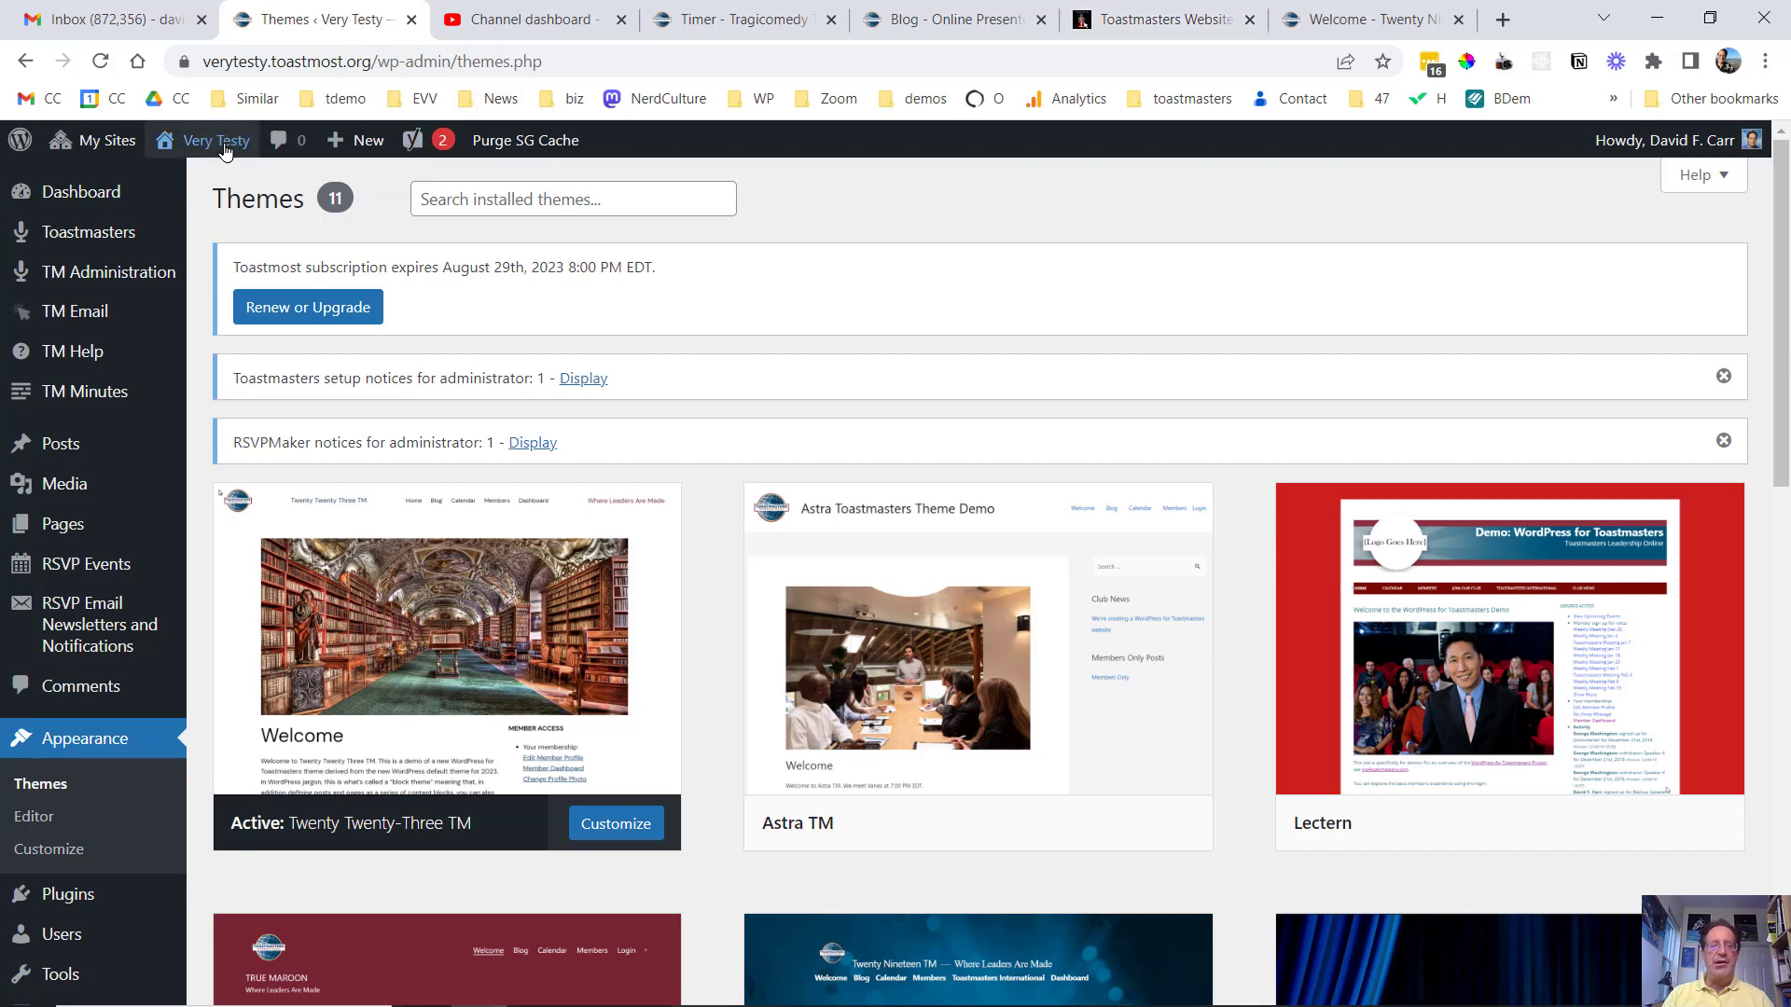
pyautogui.click(194, 195)
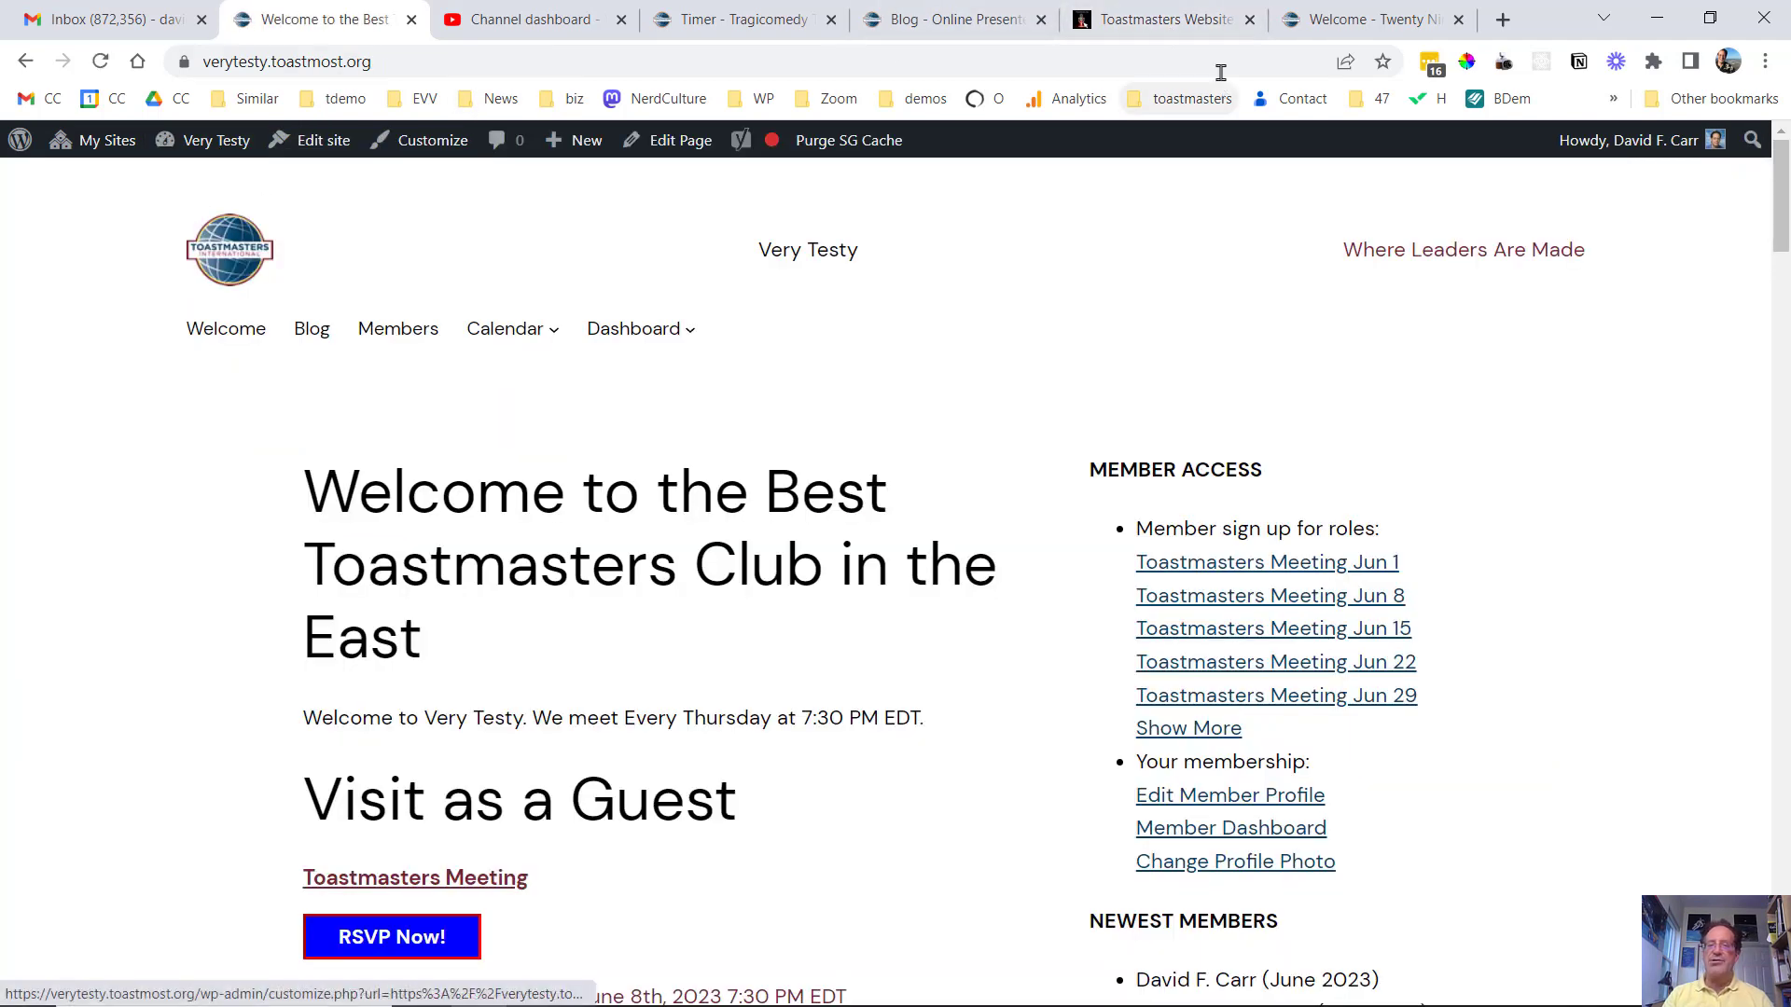
# - Switch to the Online Presenters Toastmasters site and view its home page as a design example
pyautogui.click(942, 21)
pyautogui.moveTo(280, 147)
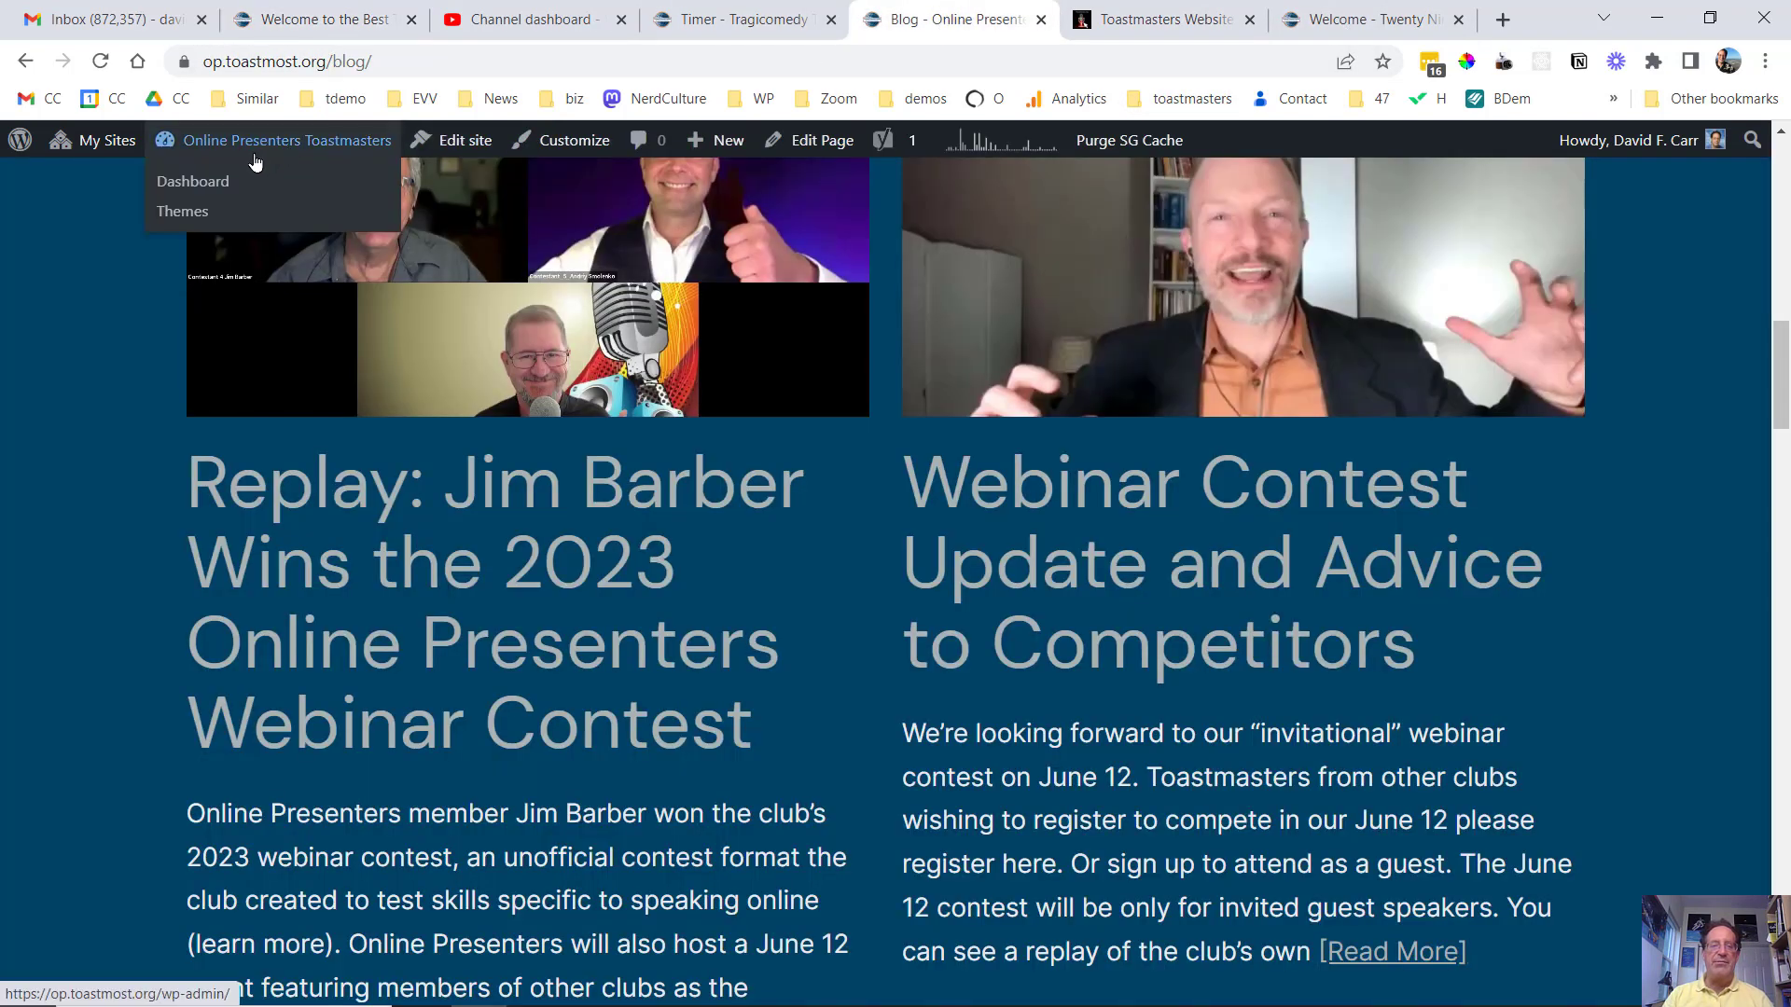
pyautogui.click(222, 183)
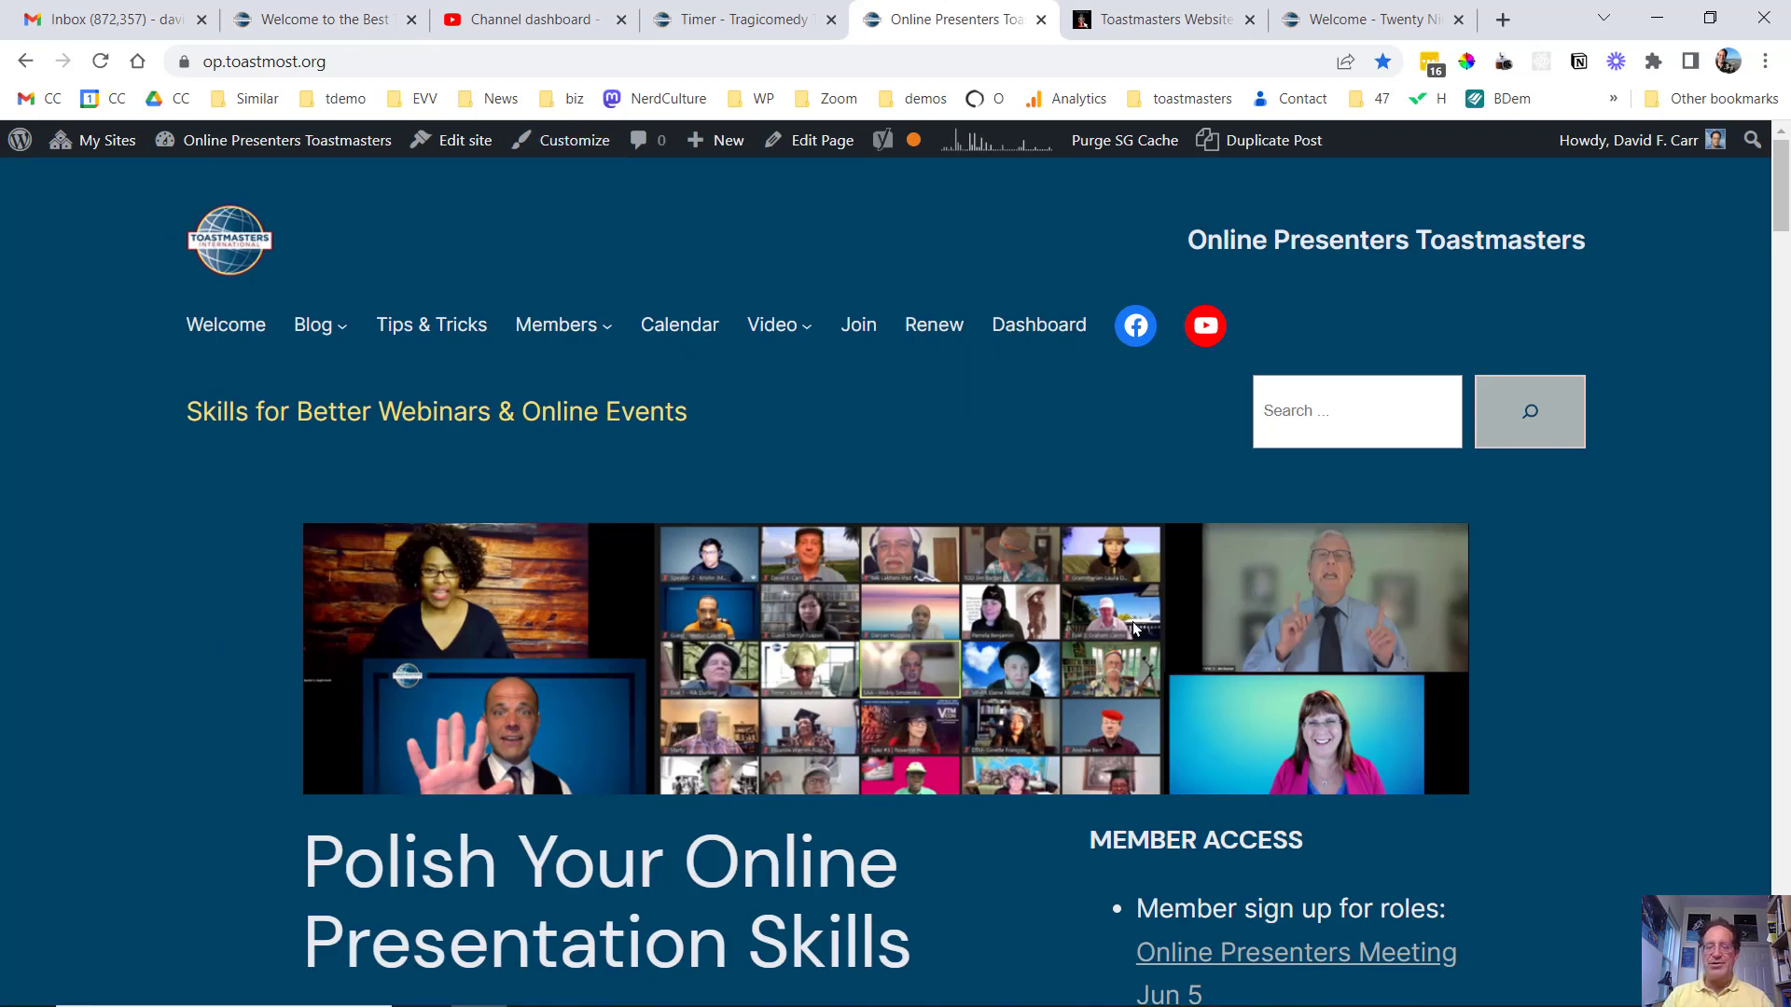
pyautogui.moveTo(1775, 219); pyautogui.dragTo(1765, 183)
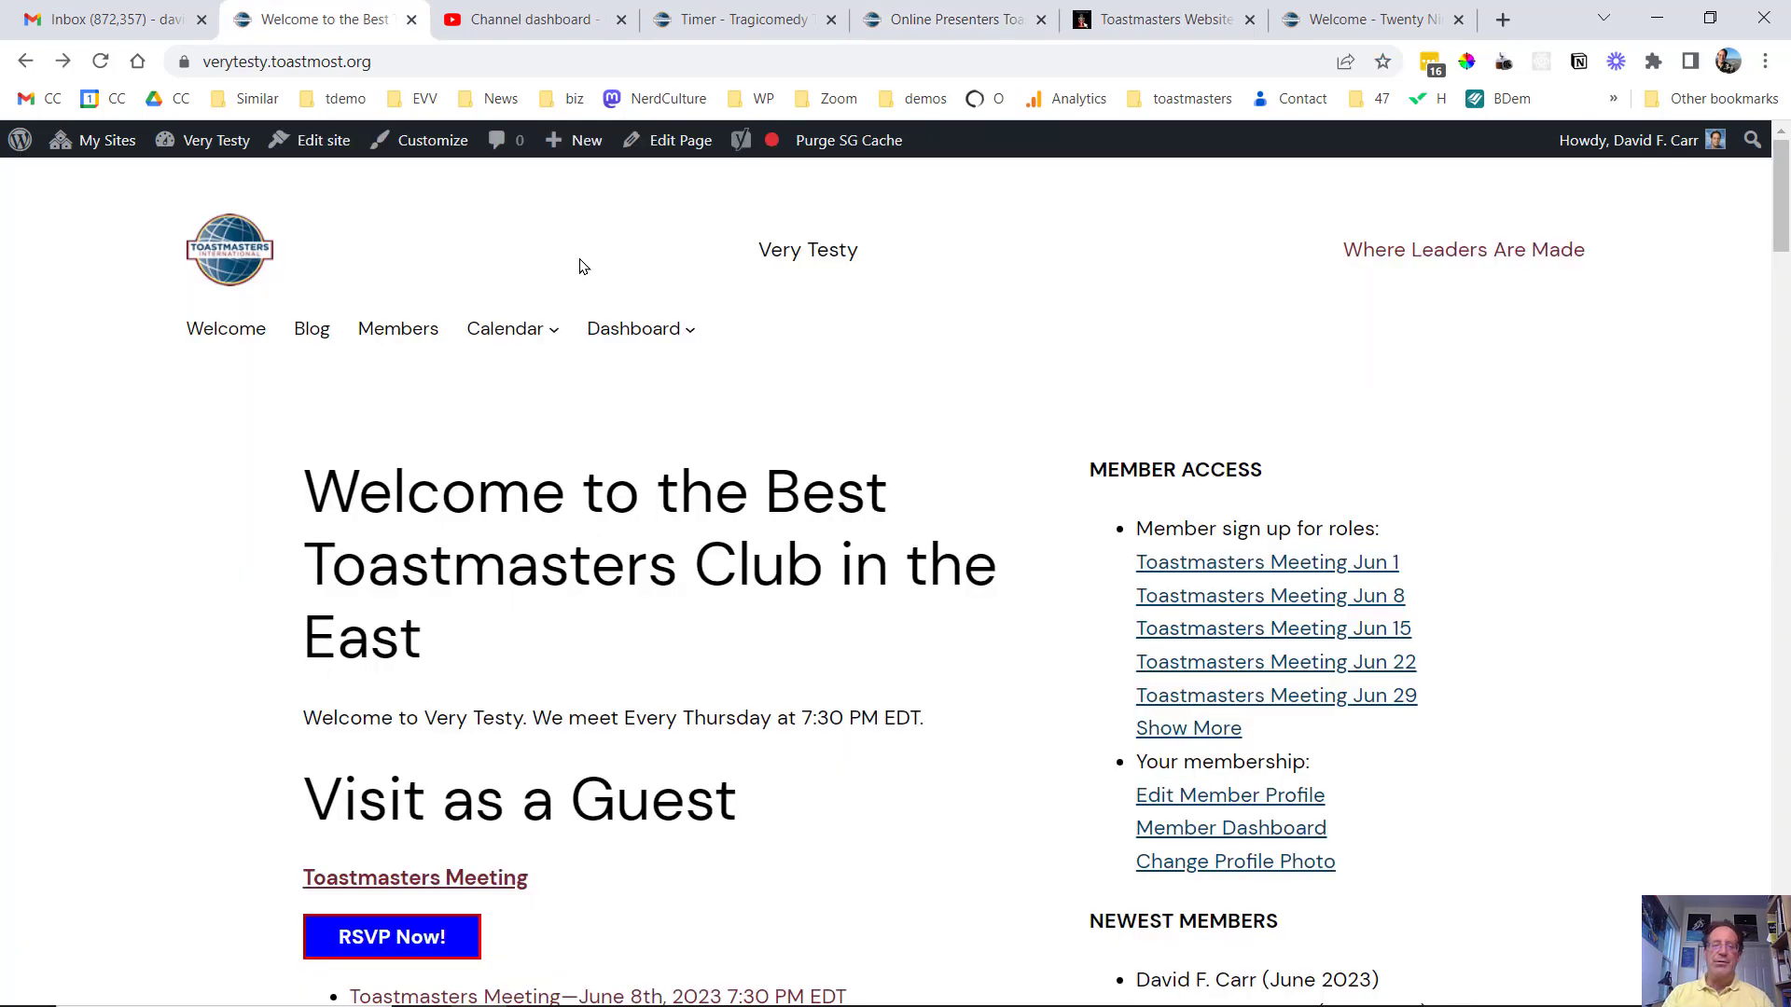
# - Return to the Very Testy site and review its options for creating content, switching sites and reaching site administration
pyautogui.hotkey('ctrl', '2')
pyautogui.moveTo(587, 149)
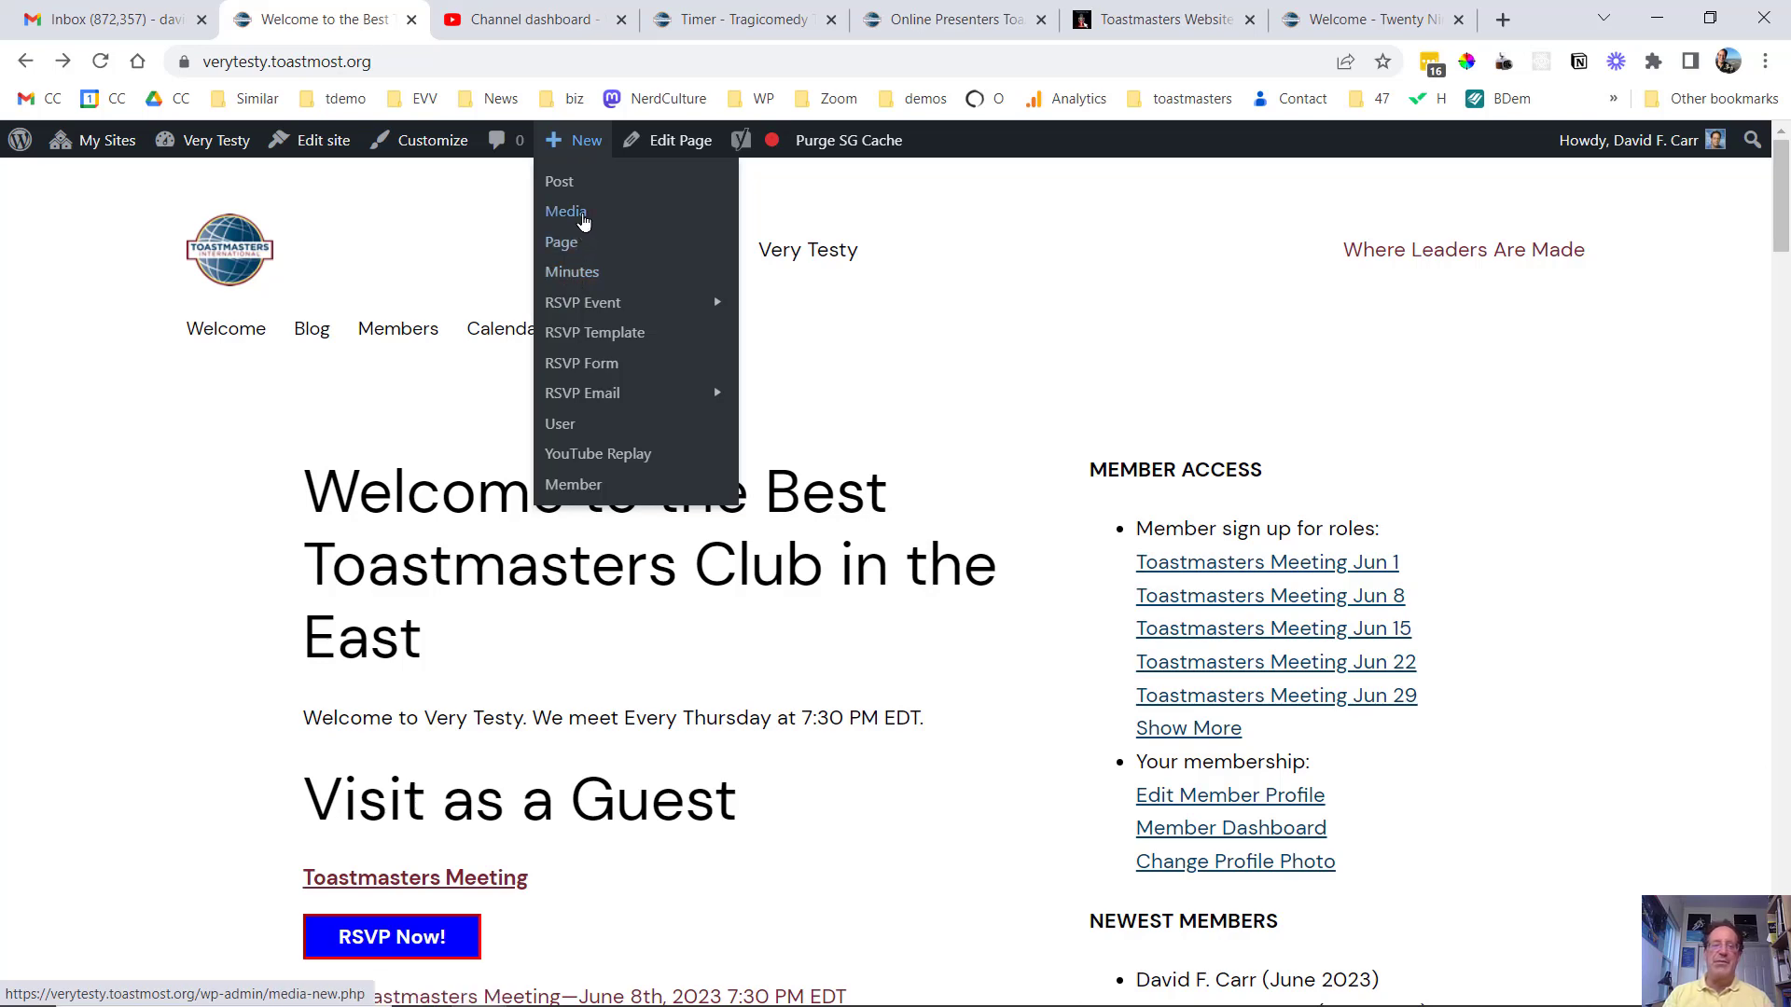
pyautogui.moveTo(596, 304)
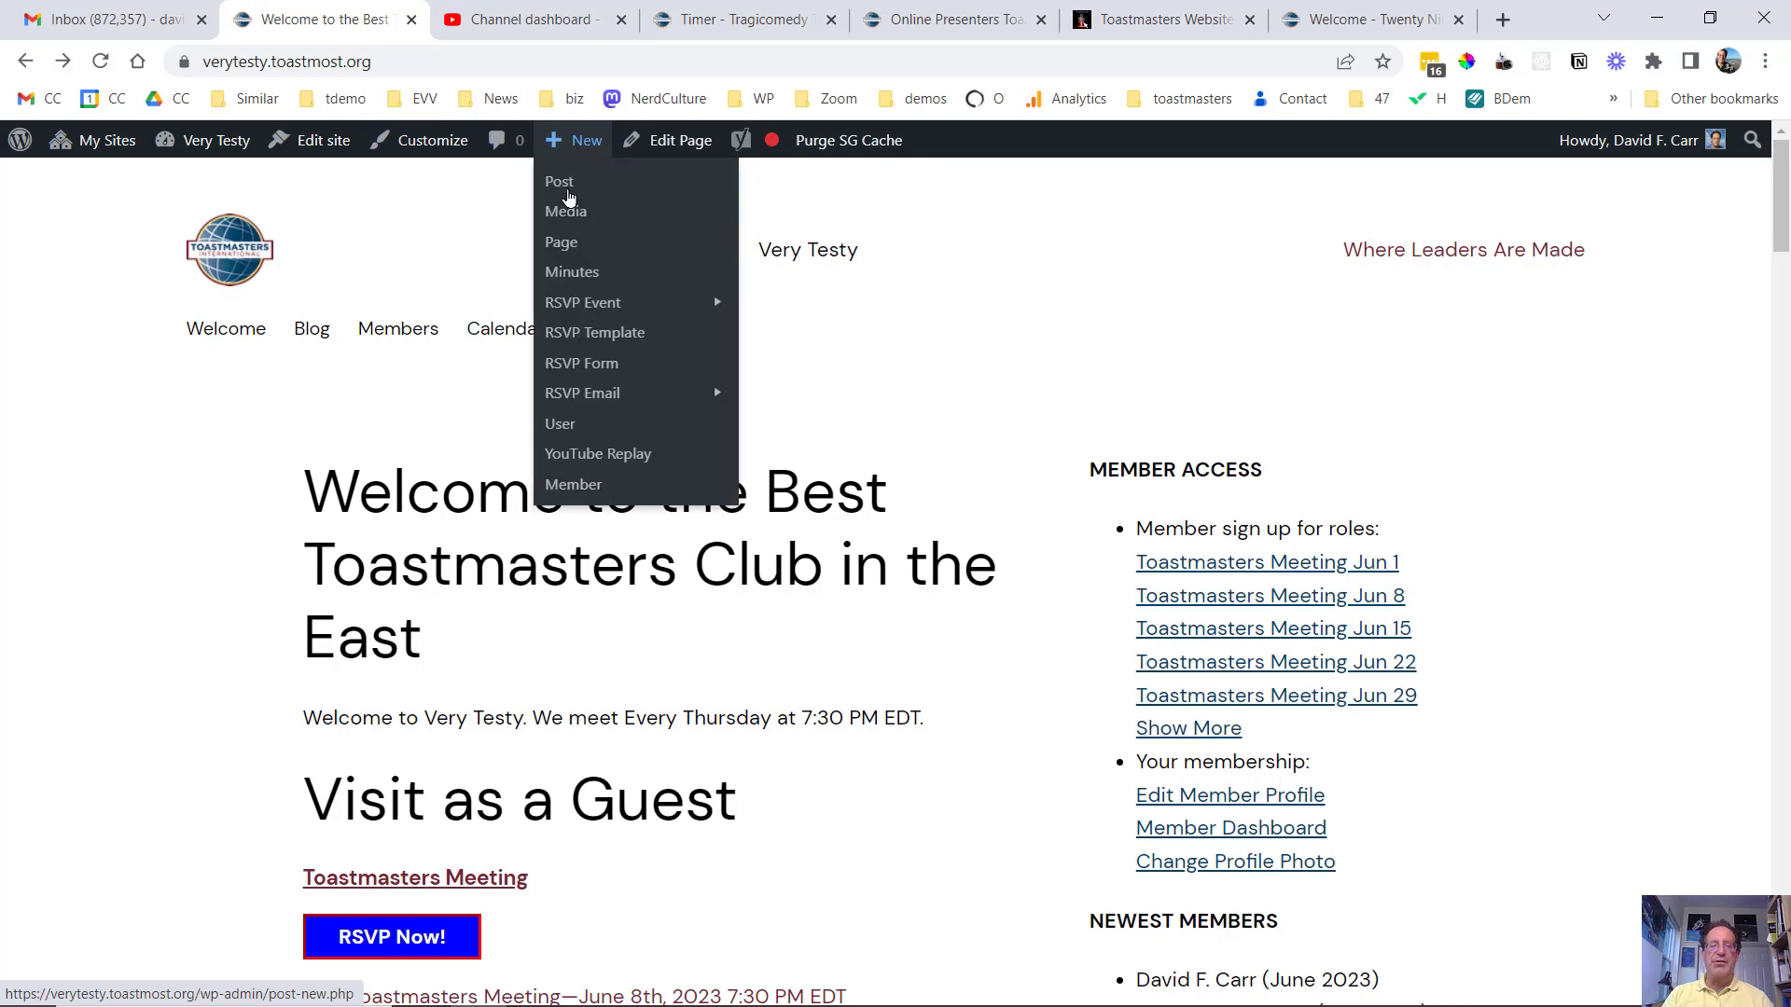
pyautogui.moveTo(100, 153)
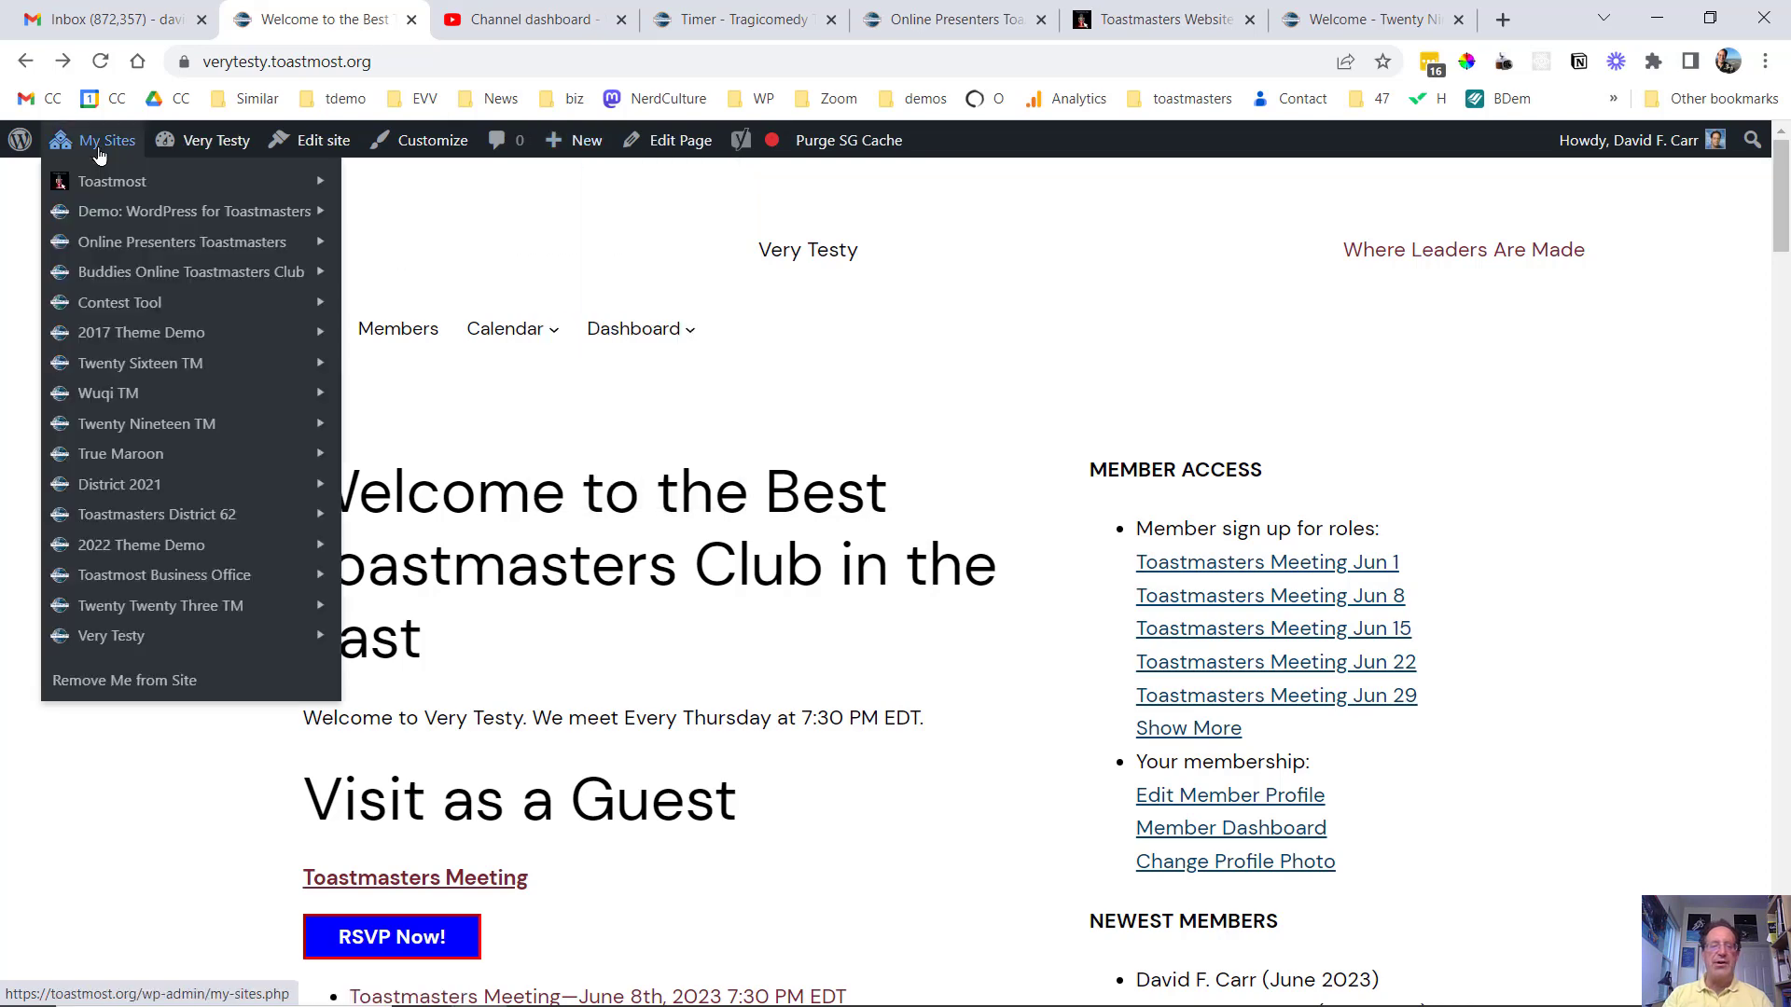
pyautogui.moveTo(205, 147)
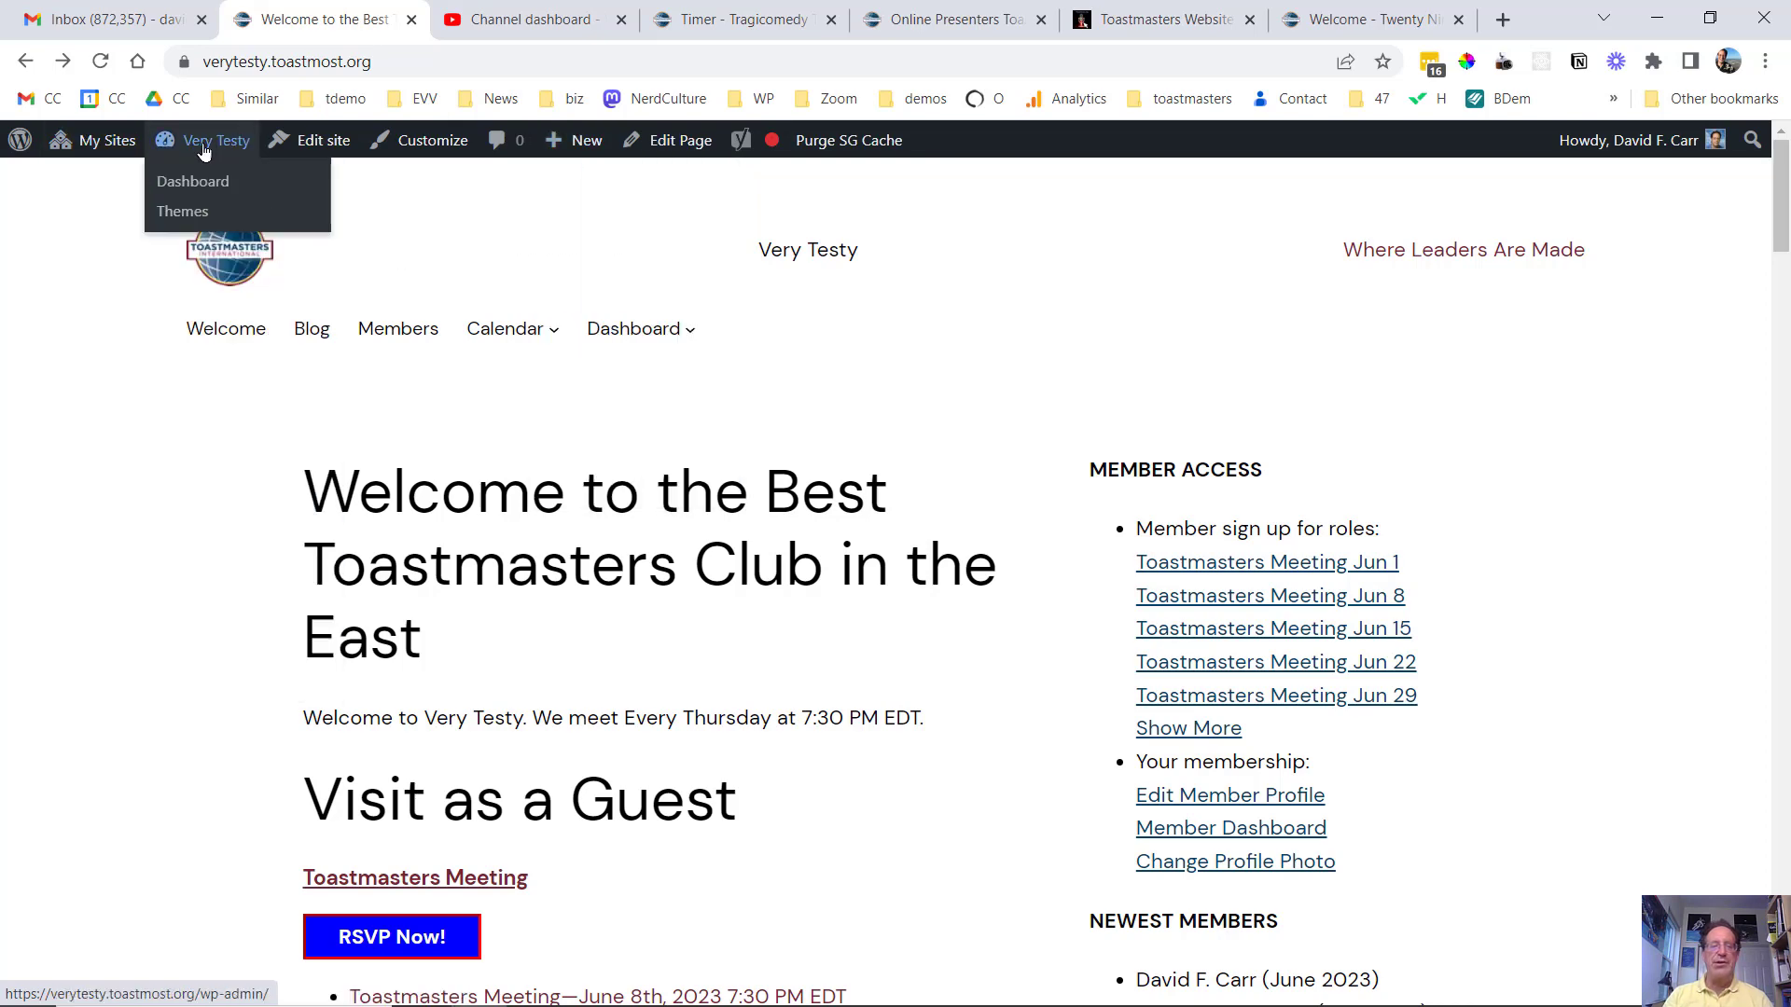
# - Open the Very Testy dashboard, review the options for adding posts, pages and RSVP events, and start a new page
pyautogui.click(193, 183)
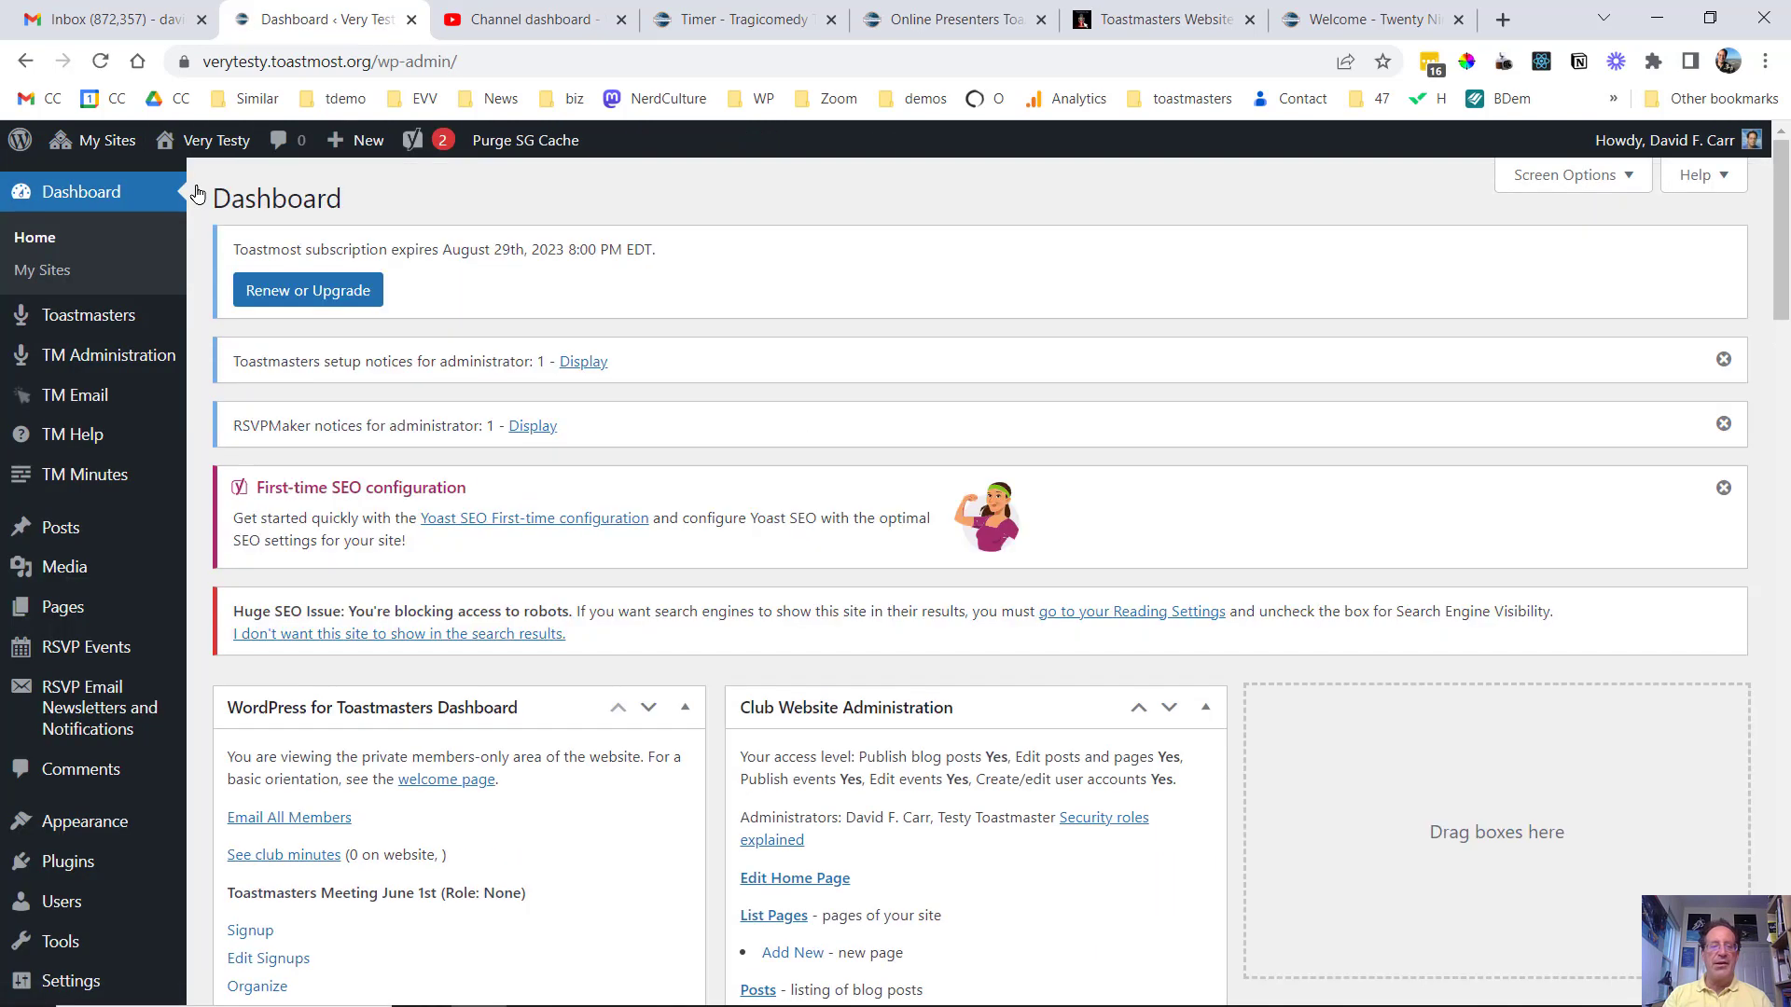
pyautogui.moveTo(118, 530)
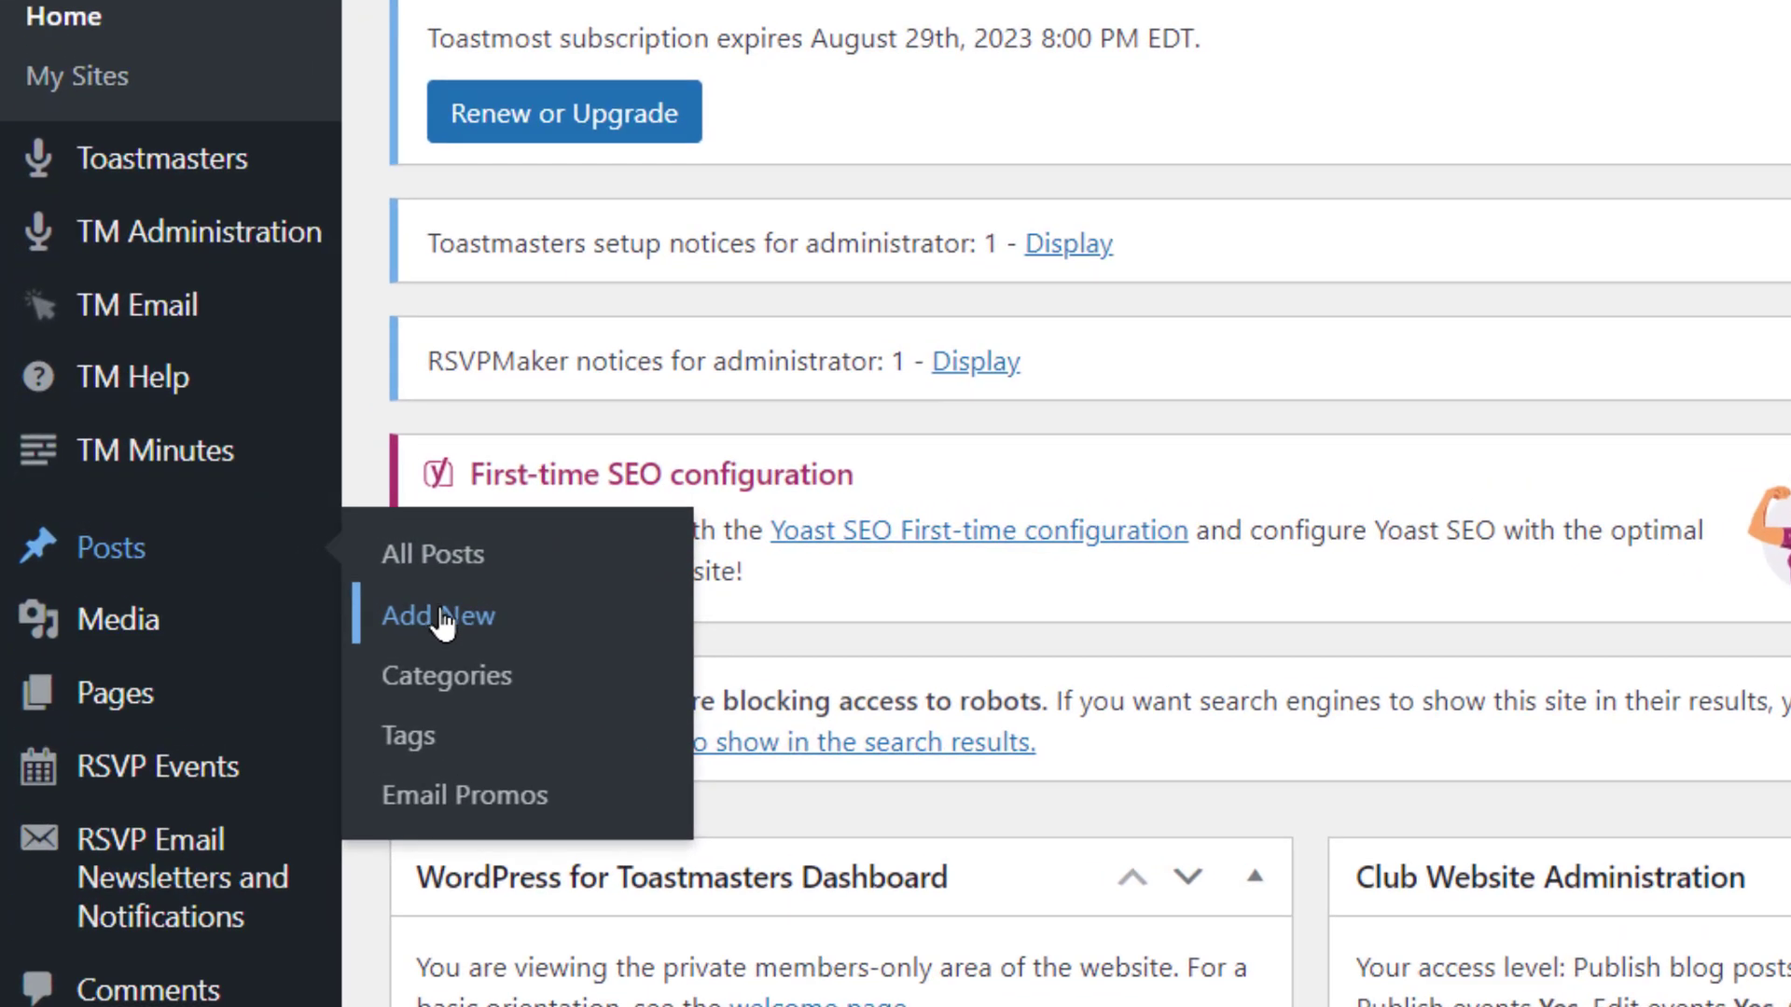
pyautogui.moveTo(180, 707)
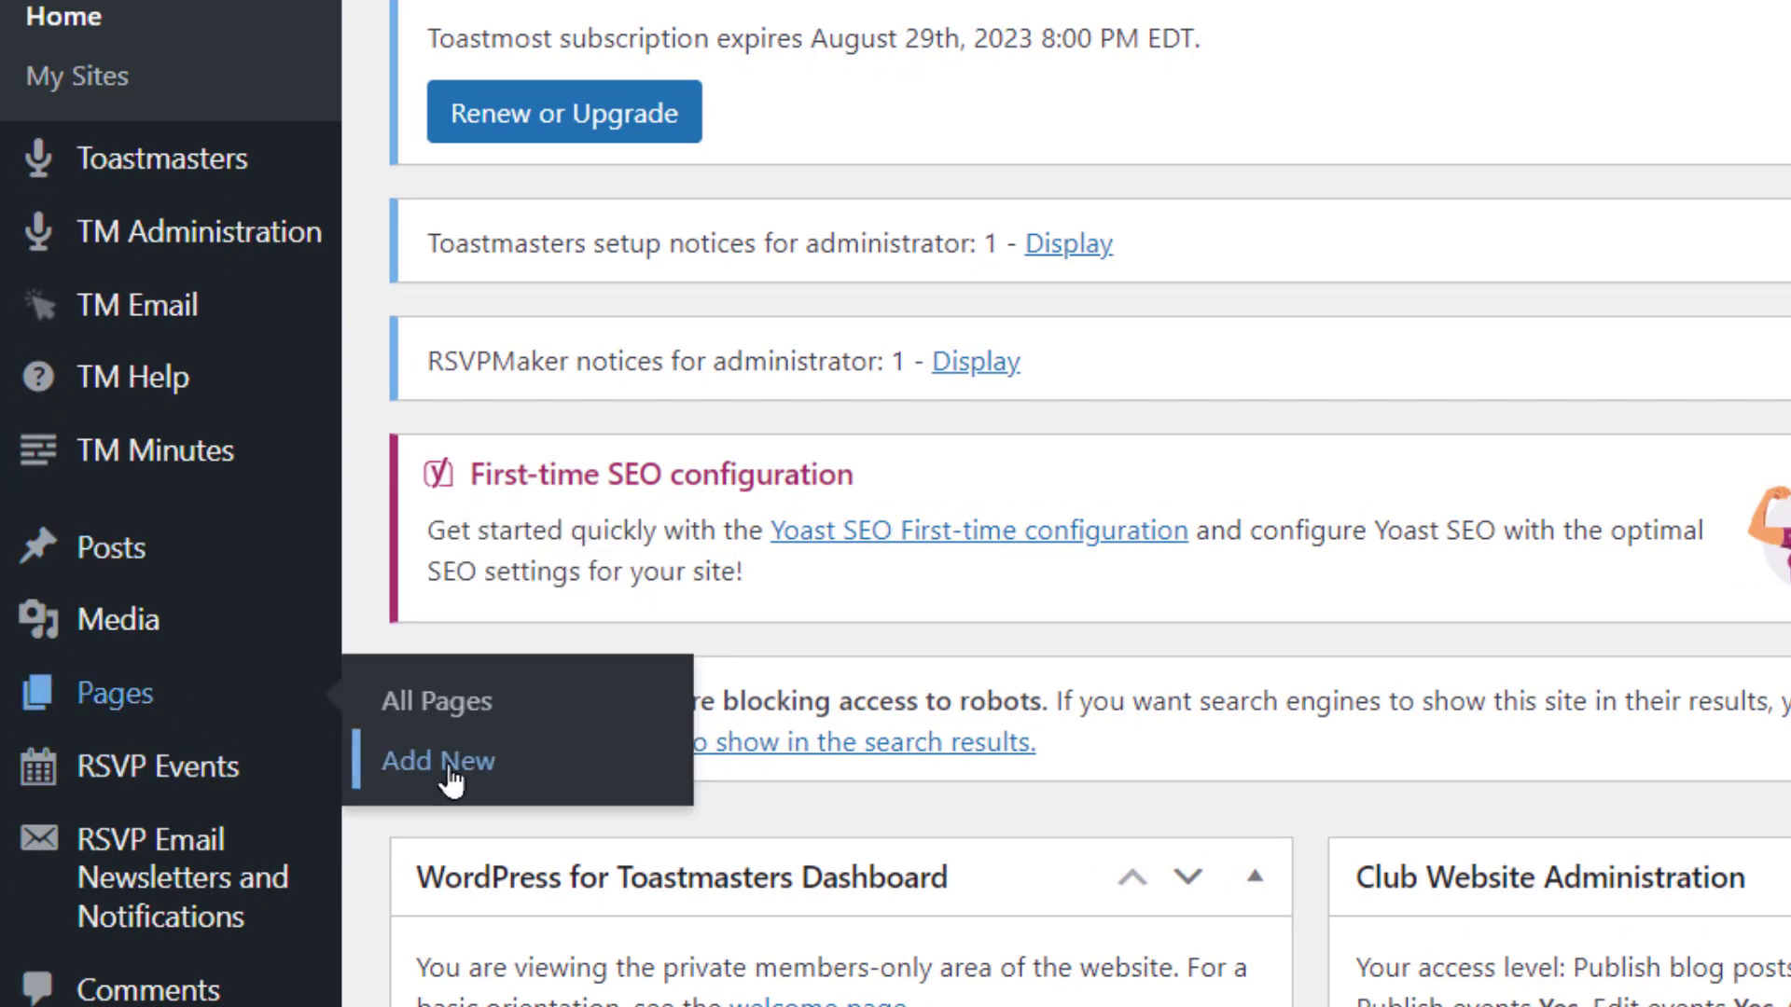
pyautogui.moveTo(200, 787)
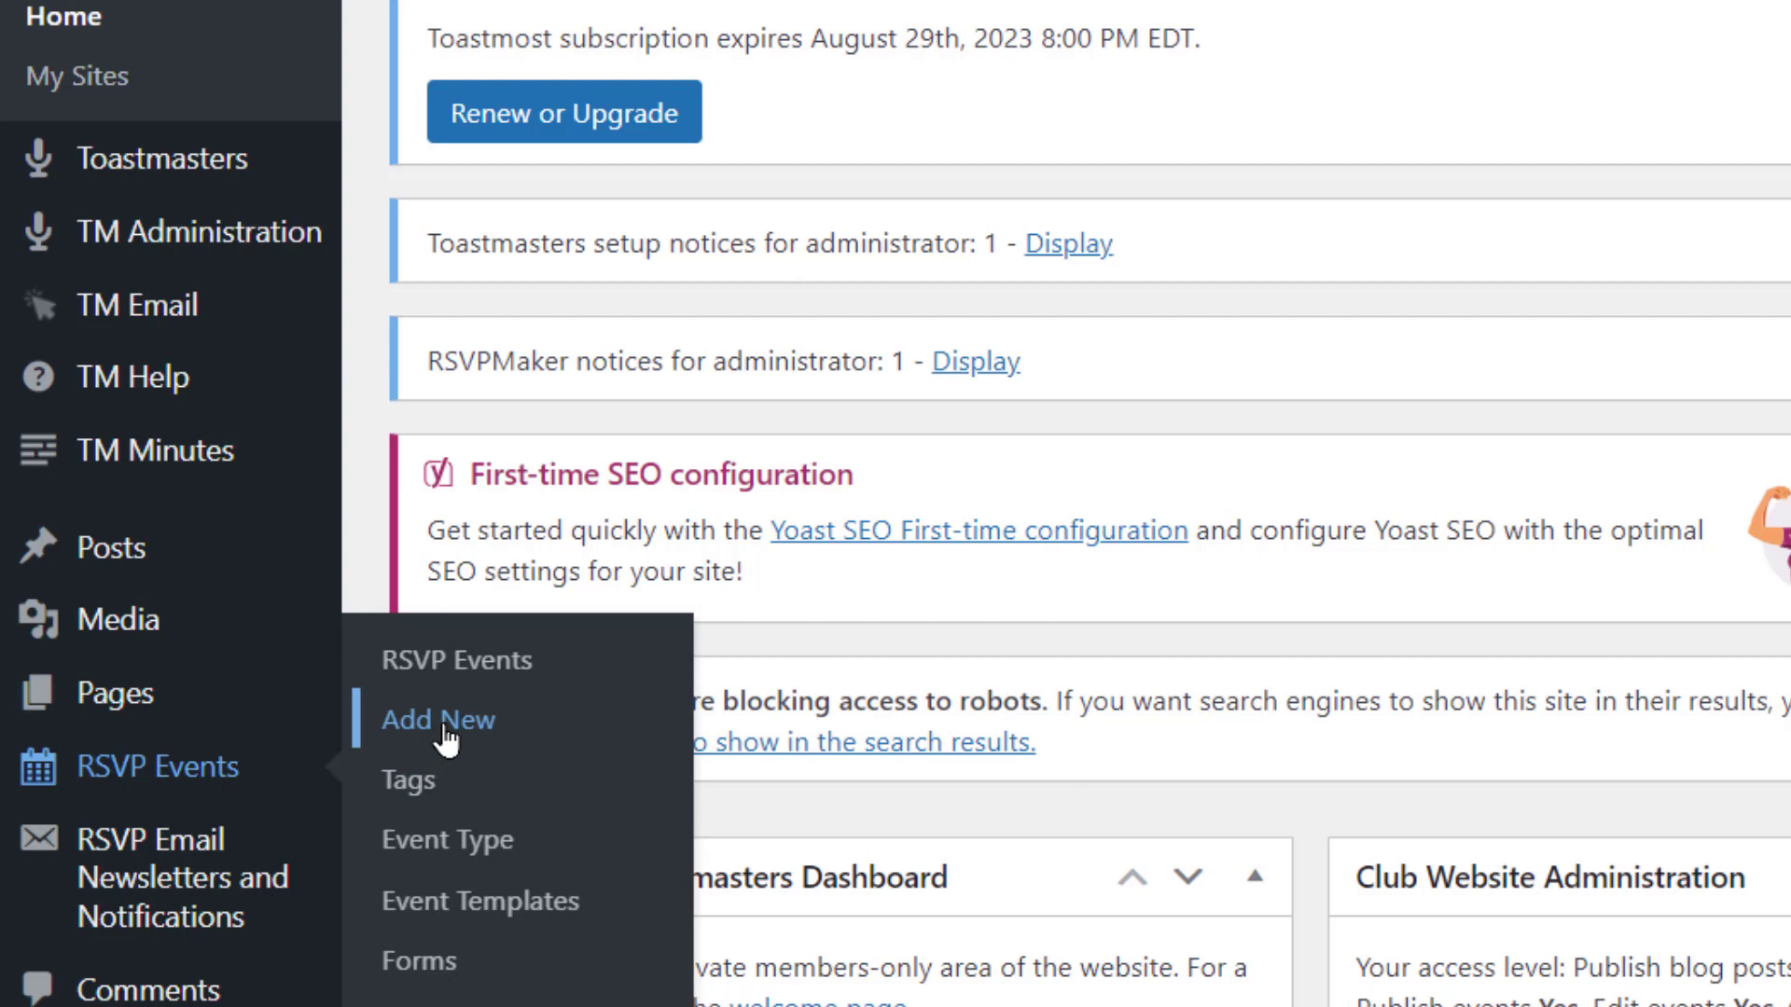
pyautogui.moveTo(212, 680)
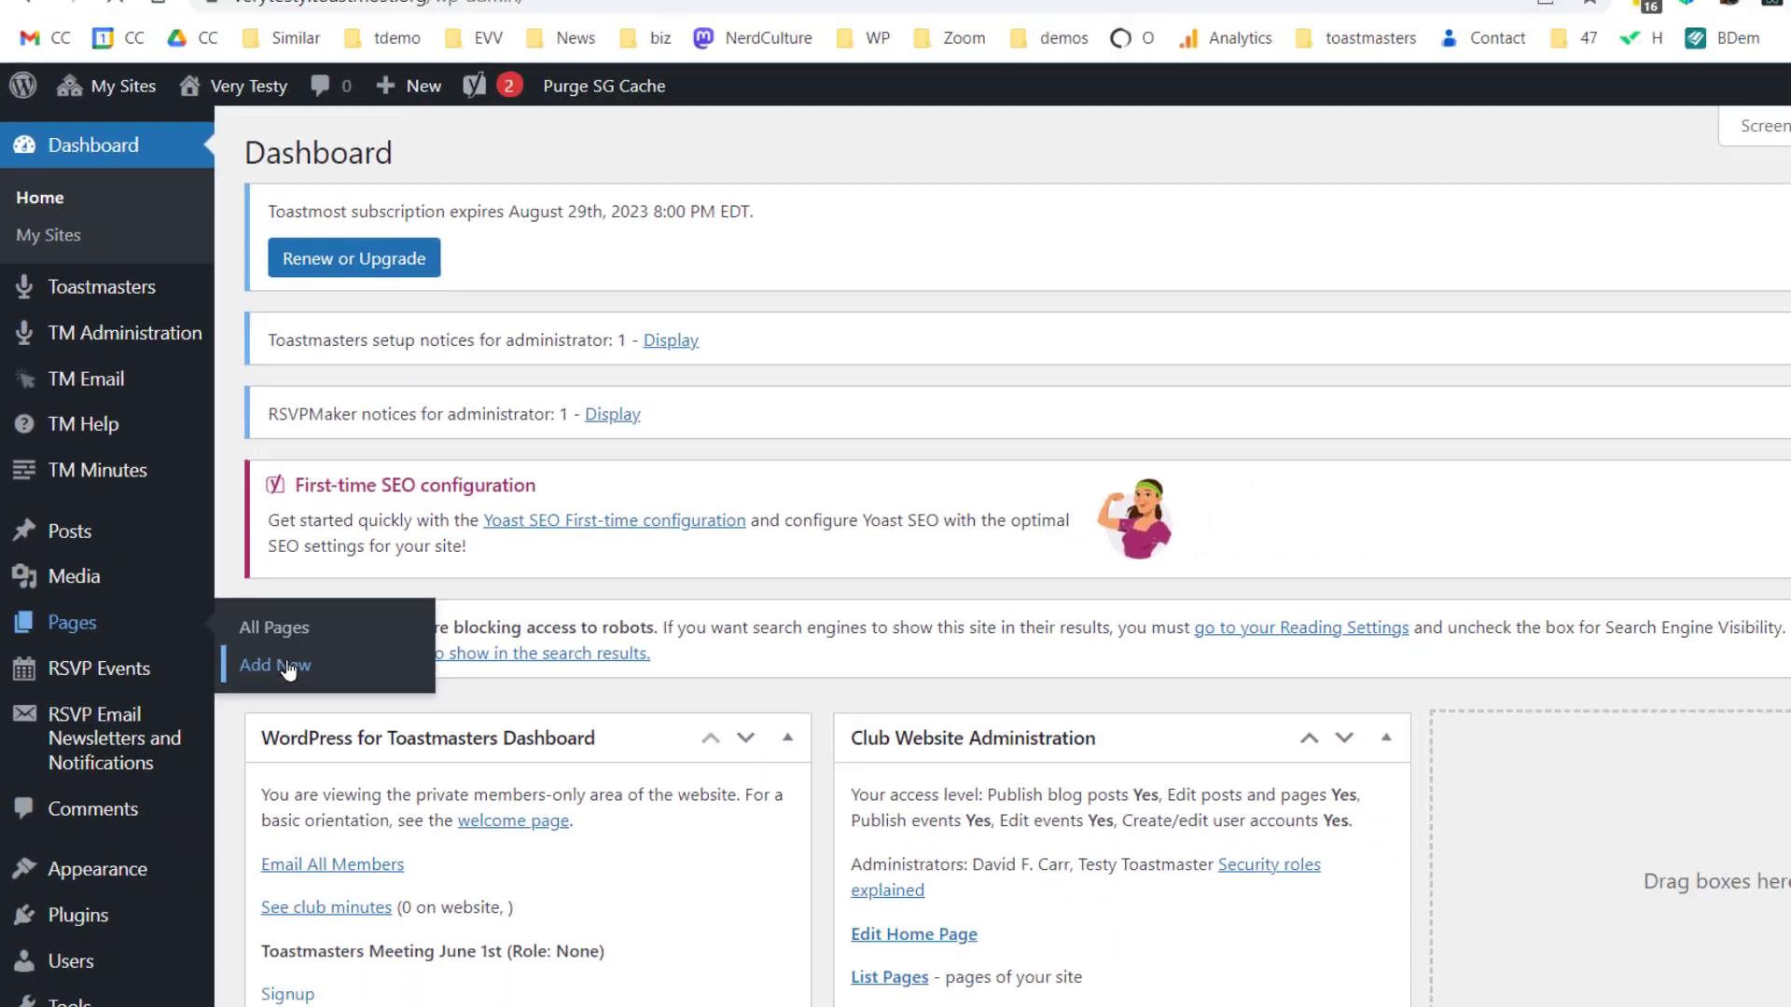
pyautogui.click(461, 763)
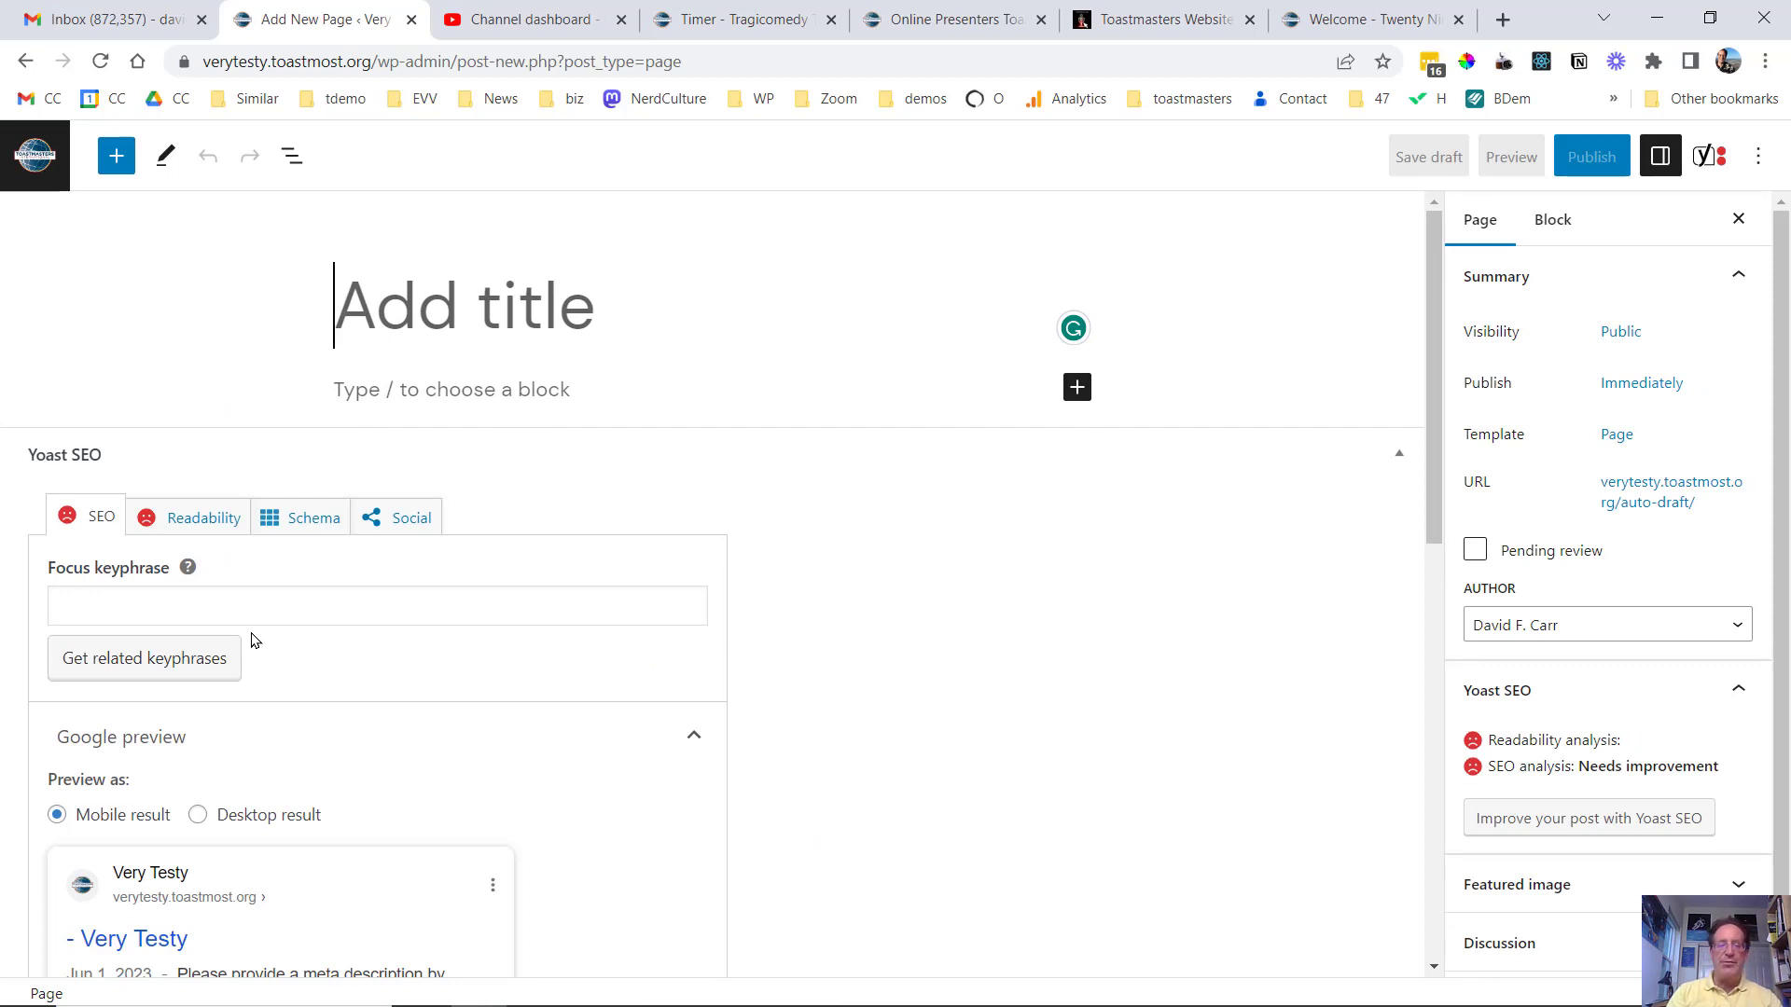
# - Title the new page "This is the title" and move on to its first content block
pyautogui.write('This is the title')
pyautogui.press('Return')
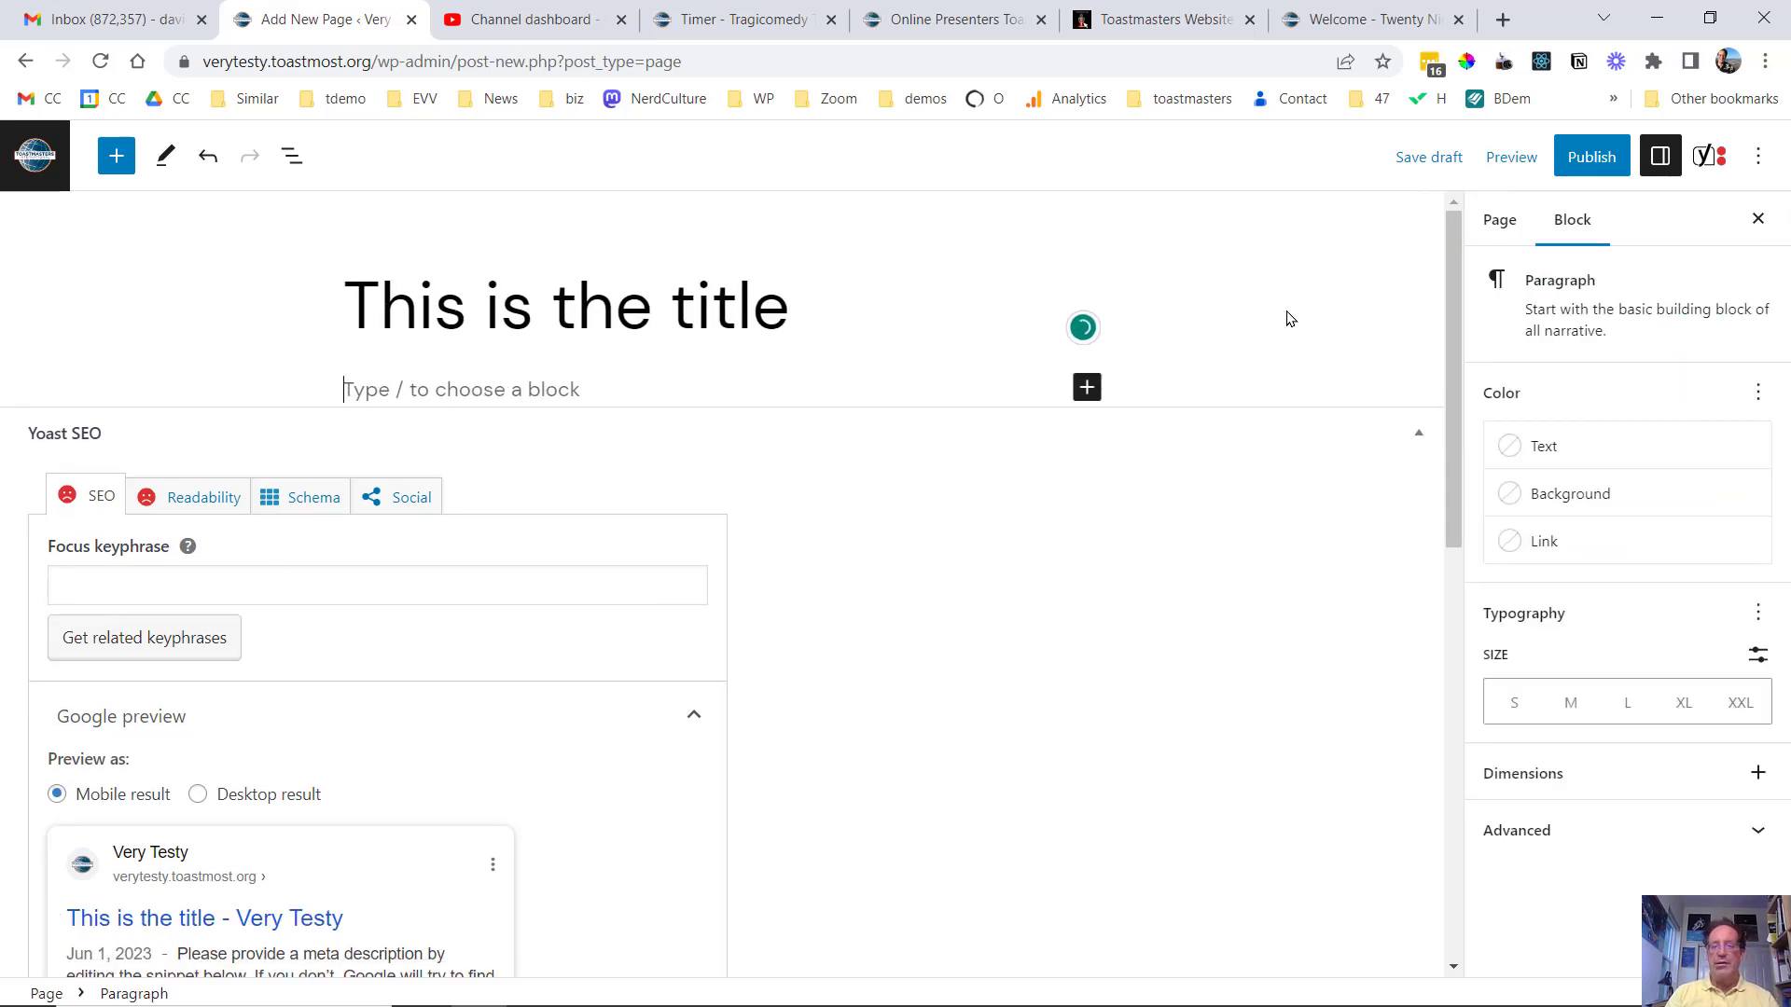
pyautogui.moveTo(1447, 281)
pyautogui.mouseDown()
pyautogui.moveTo(1439, 314)
pyautogui.moveTo(1433, 256)
pyautogui.mouseUp()
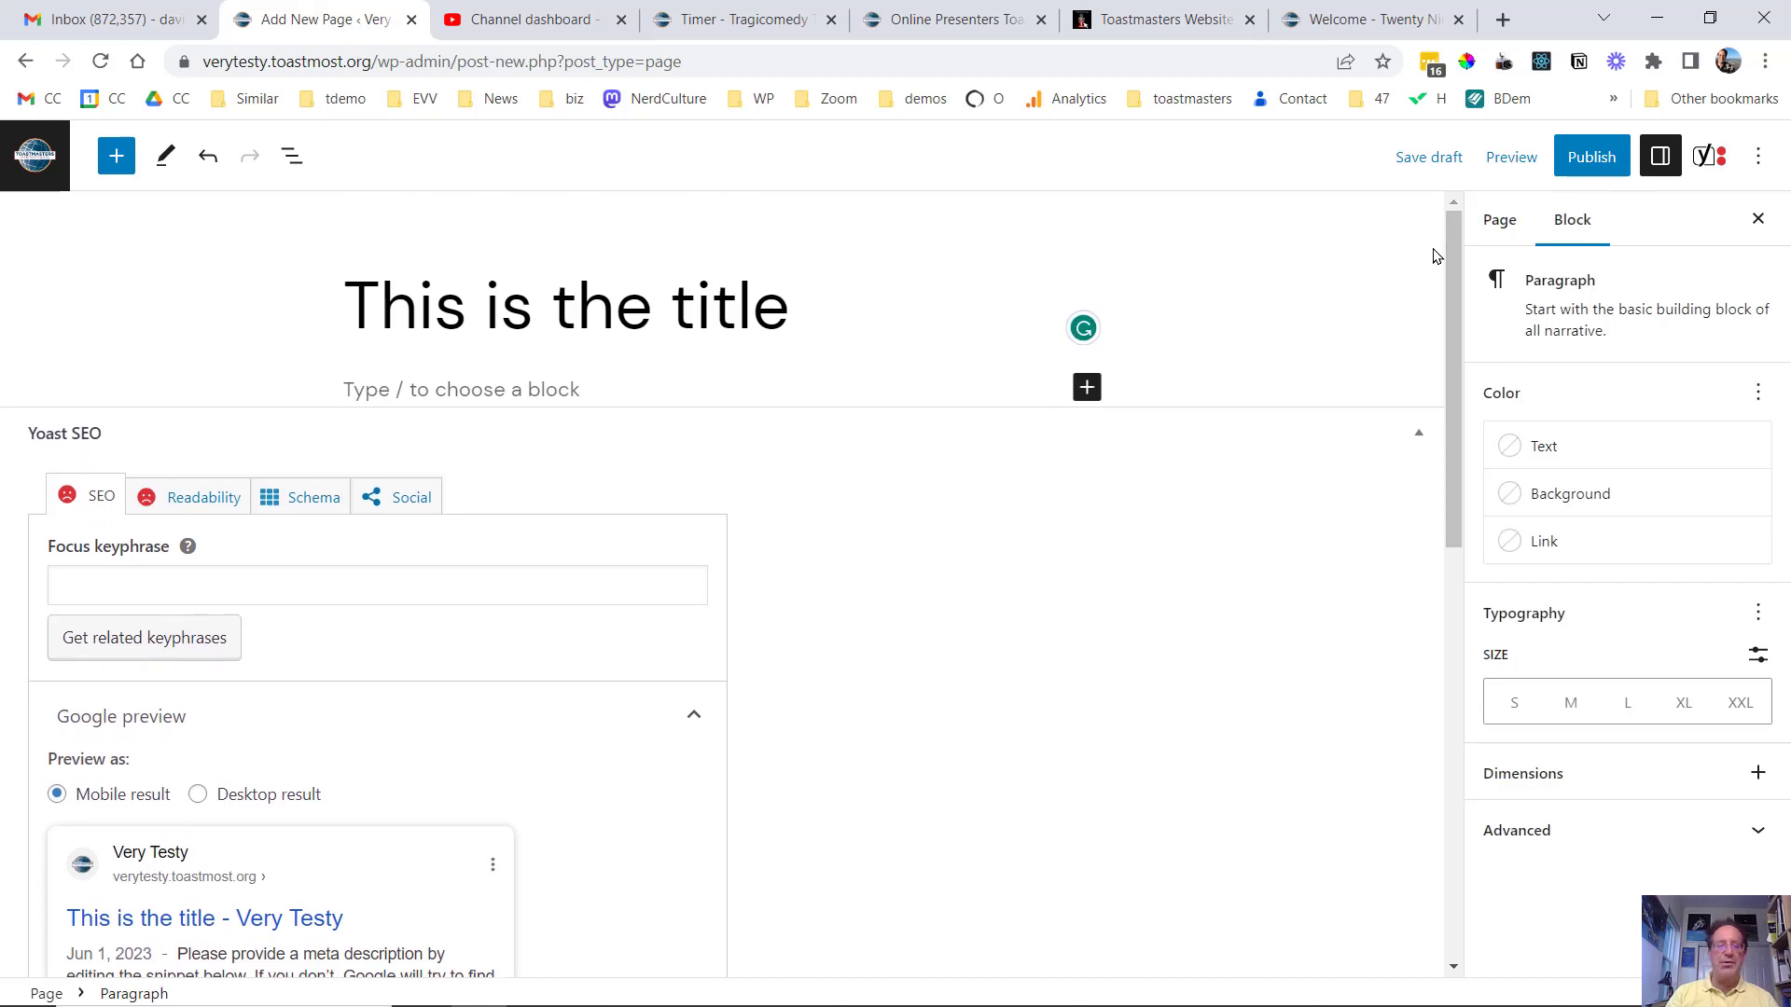
# - Find the Image block among the available blocks and insert it below the page title
pyautogui.click(116, 160)
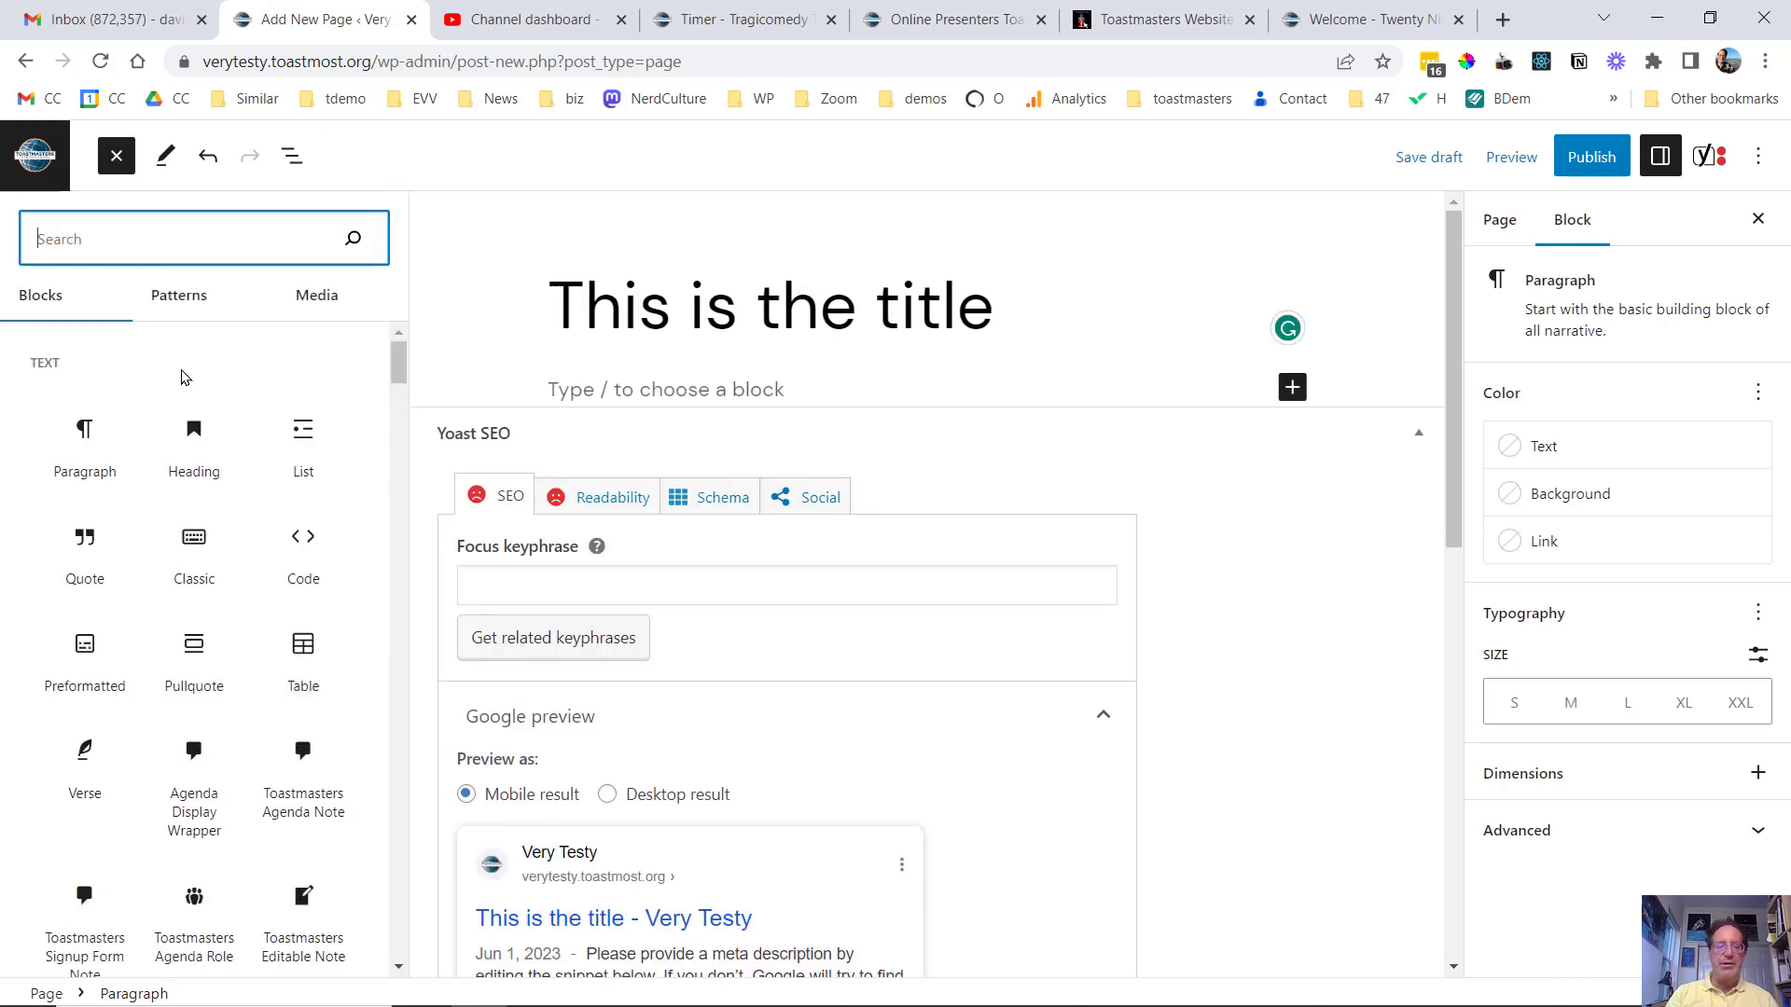
pyautogui.moveTo(205, 471)
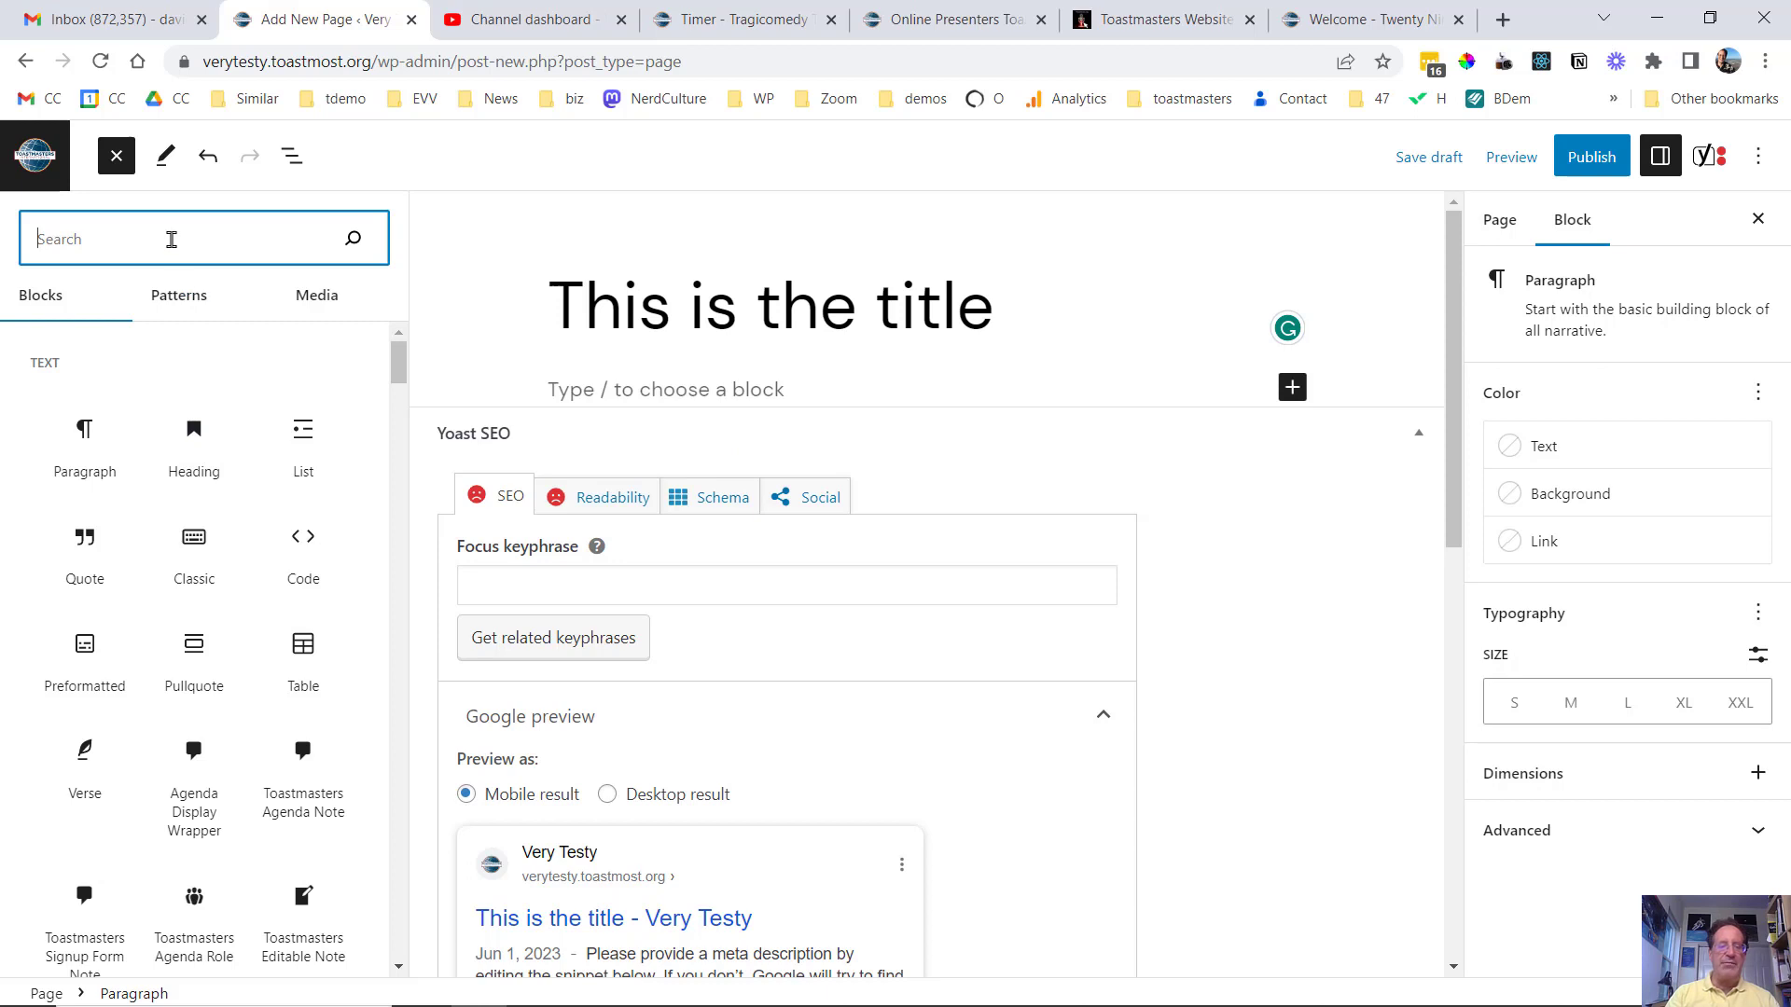
pyautogui.write('i')
pyautogui.press('BackSpace')
pyautogui.write('a')
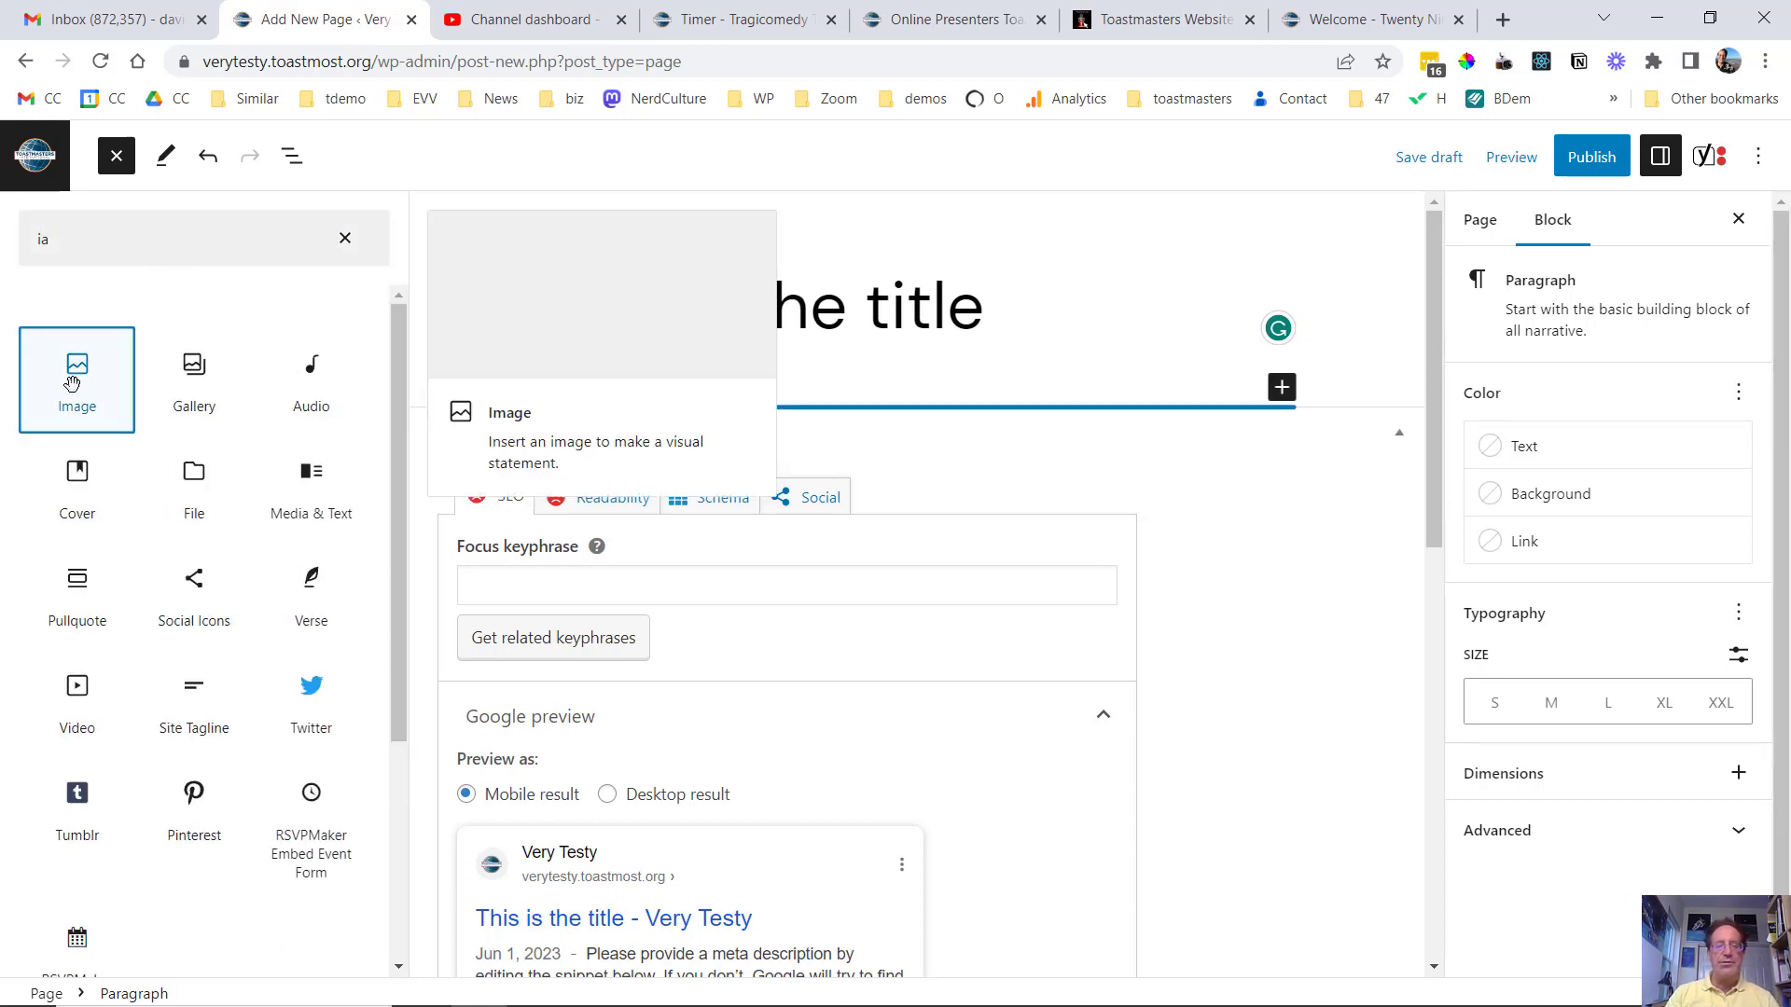
pyautogui.click(82, 367)
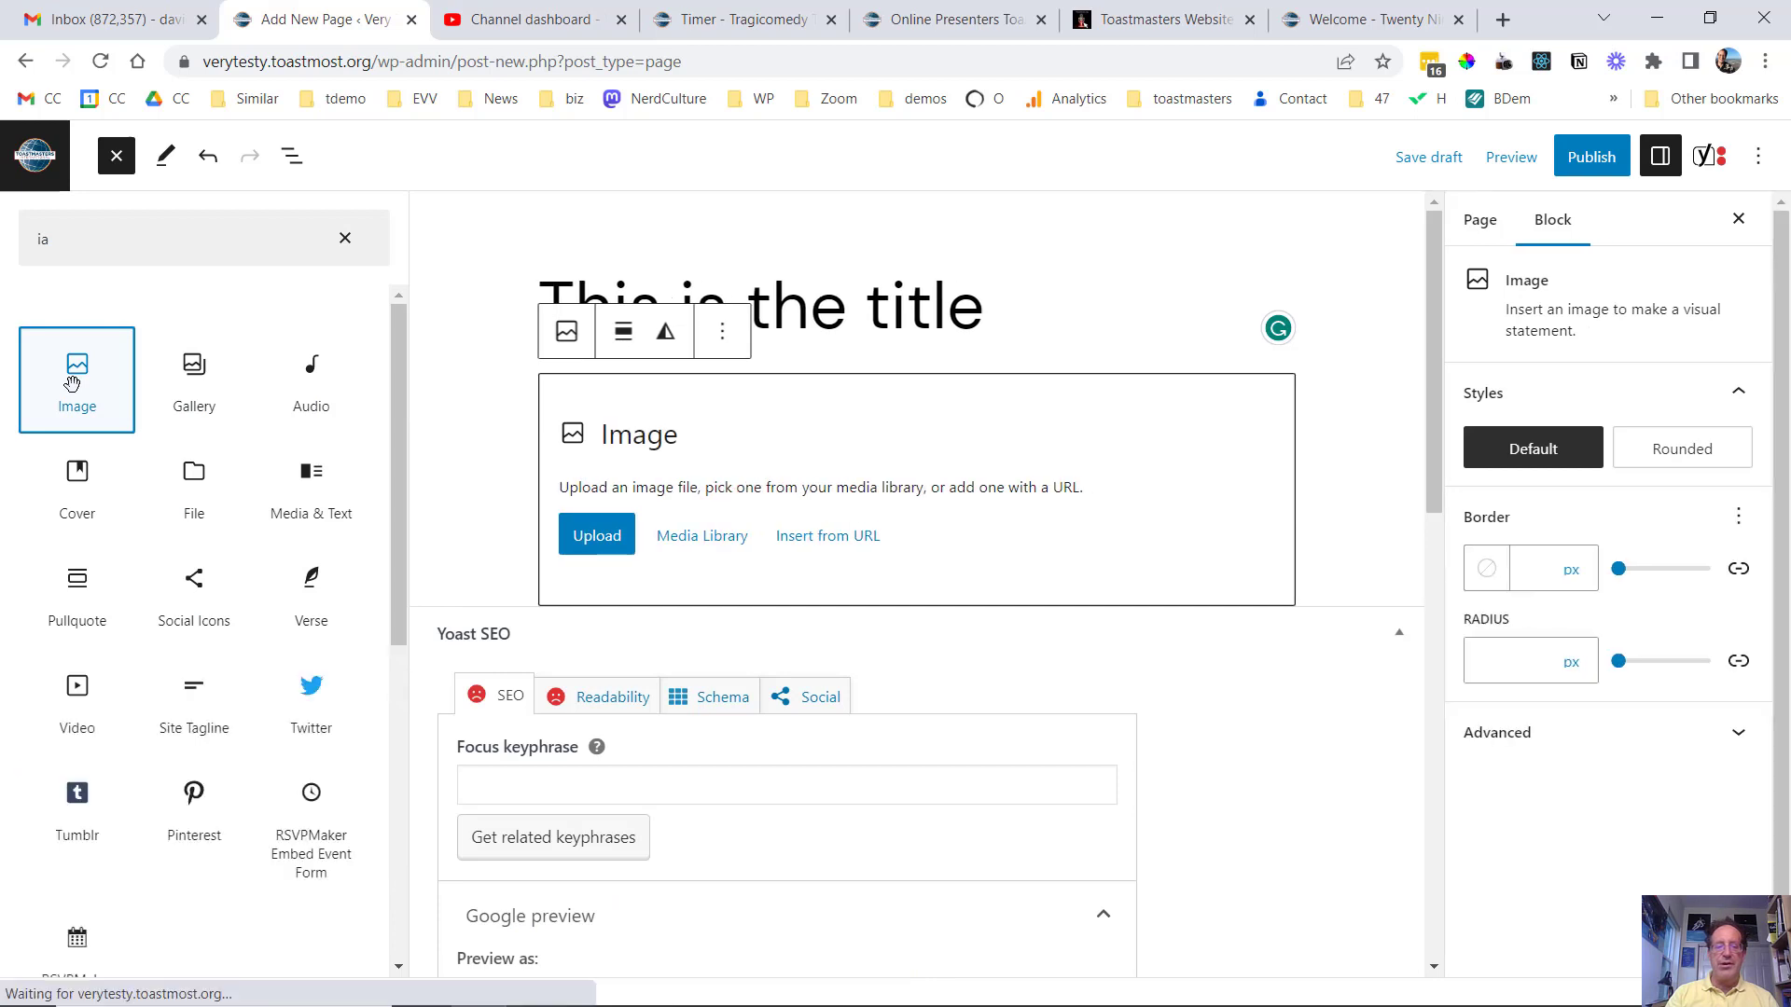
# - Fill the image block with the speaker-and-audience photo 2019-LASTUDIO-4-scaled.jpg from the media library
pyautogui.click(701, 535)
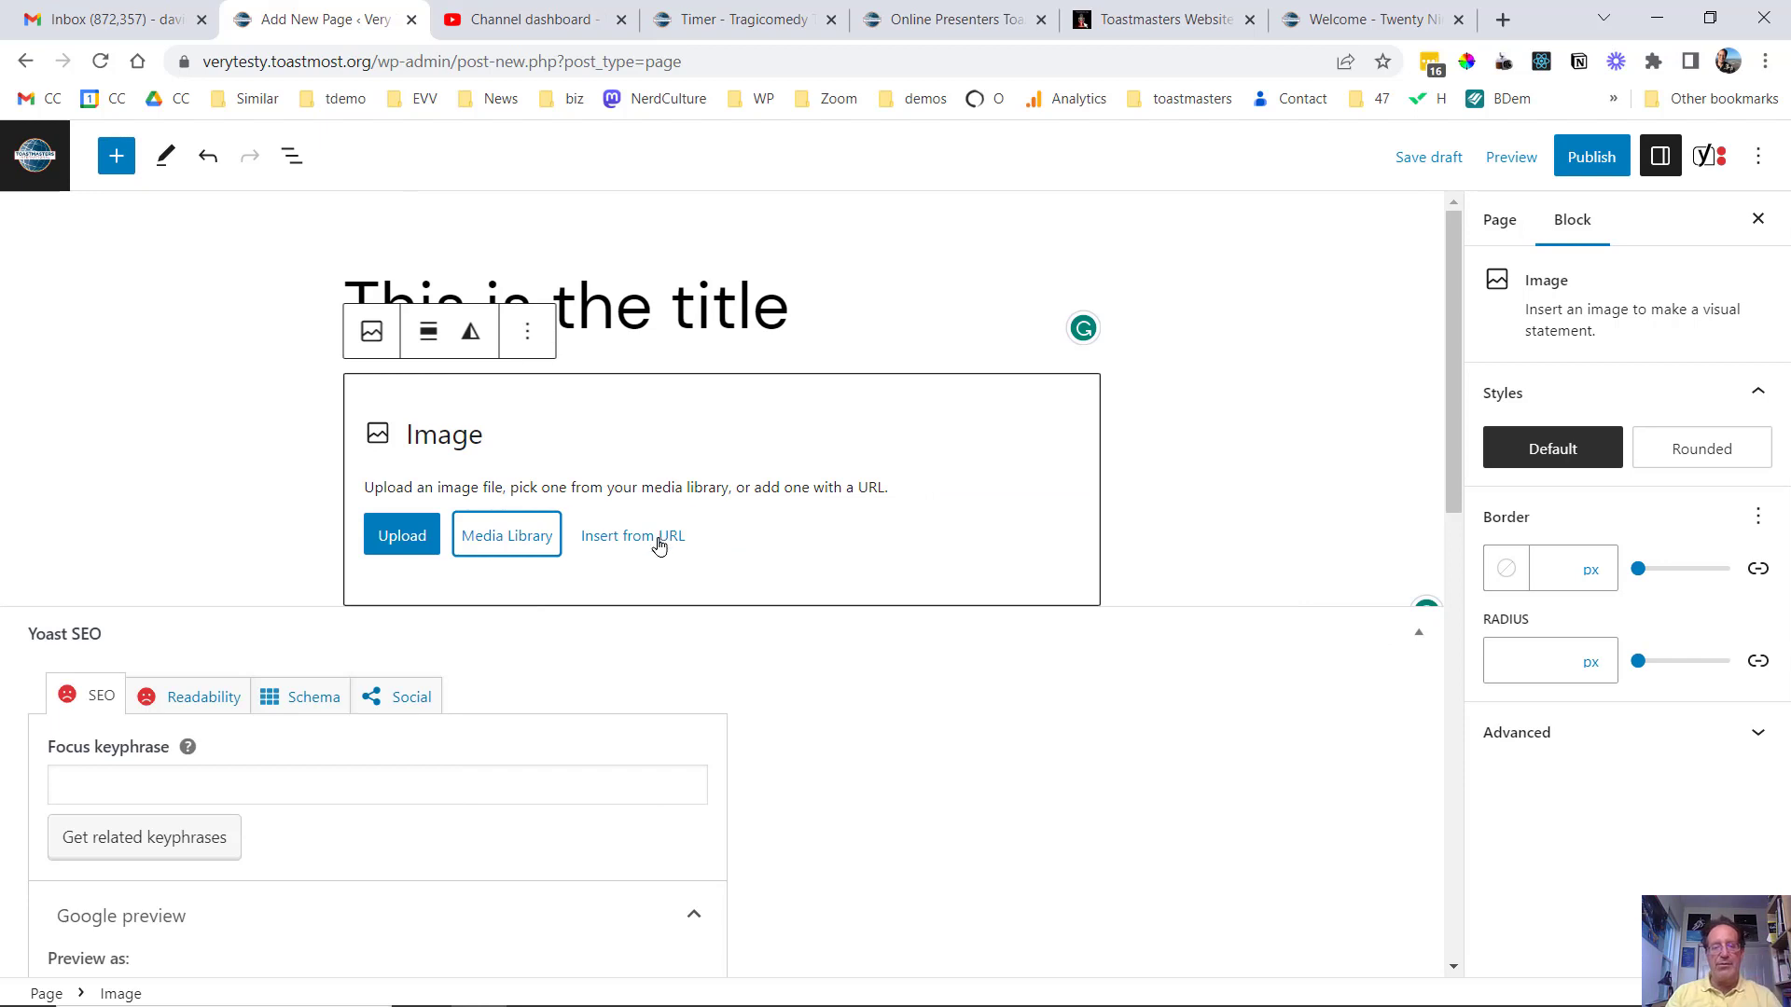
pyautogui.click(504, 539)
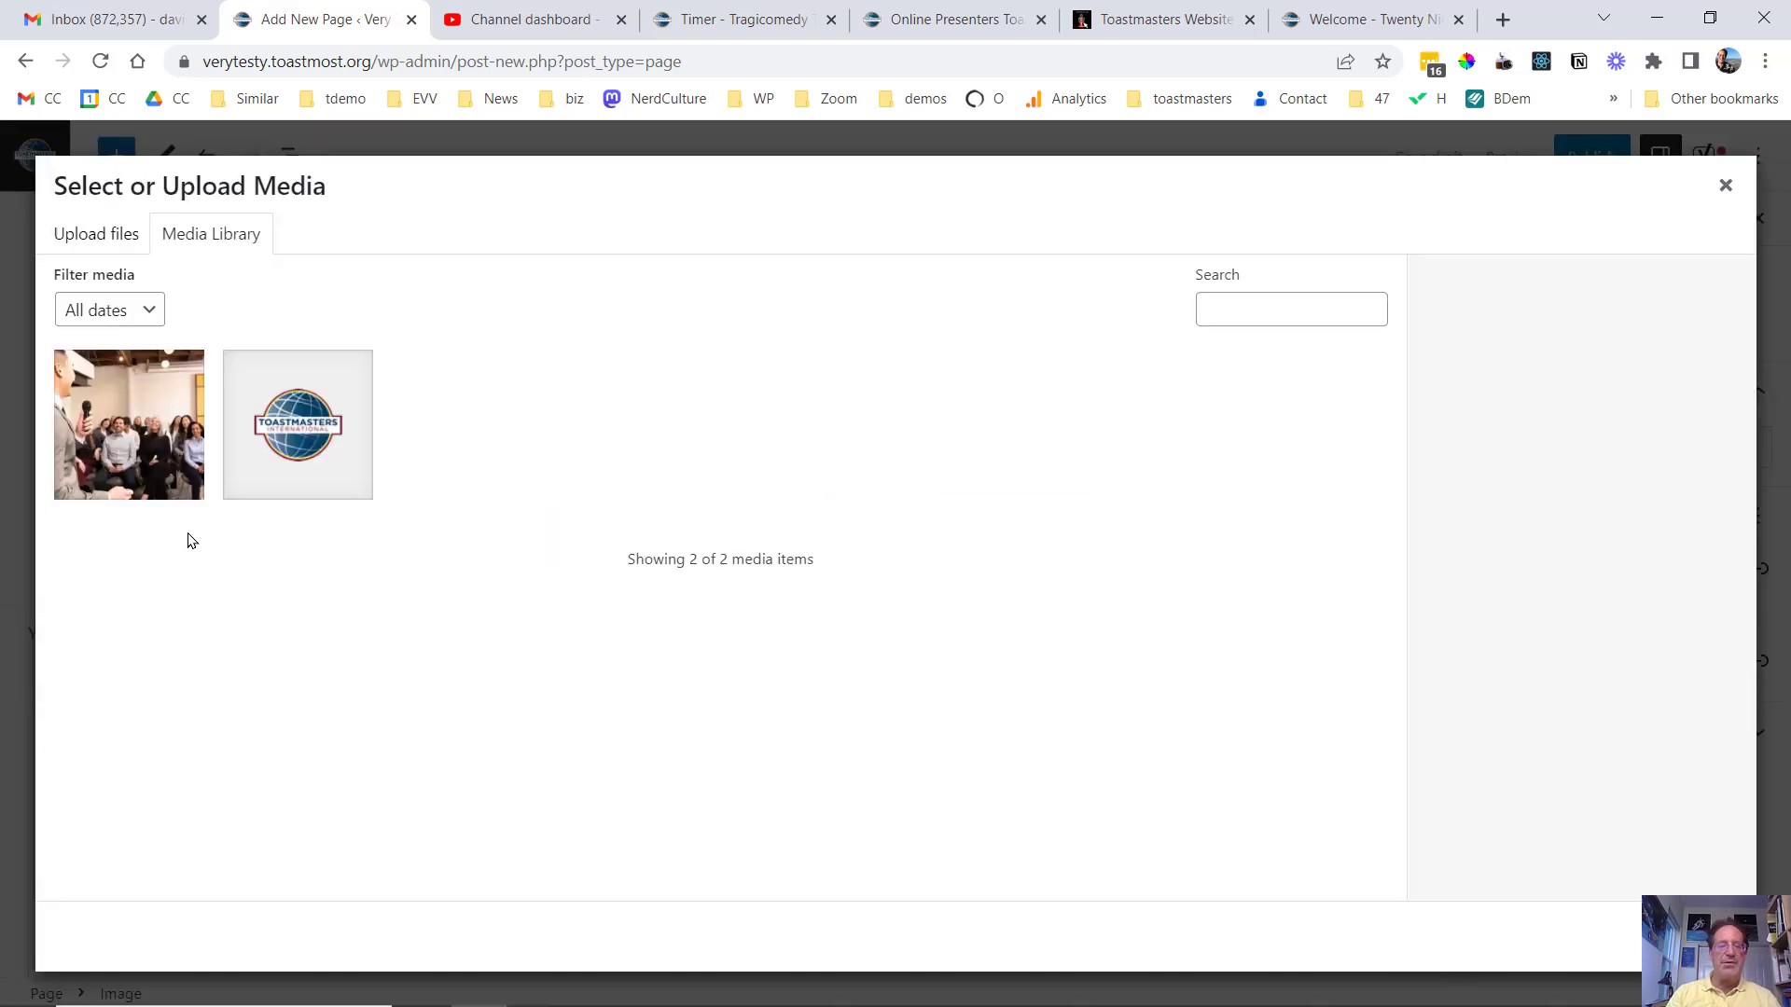
pyautogui.click(67, 461)
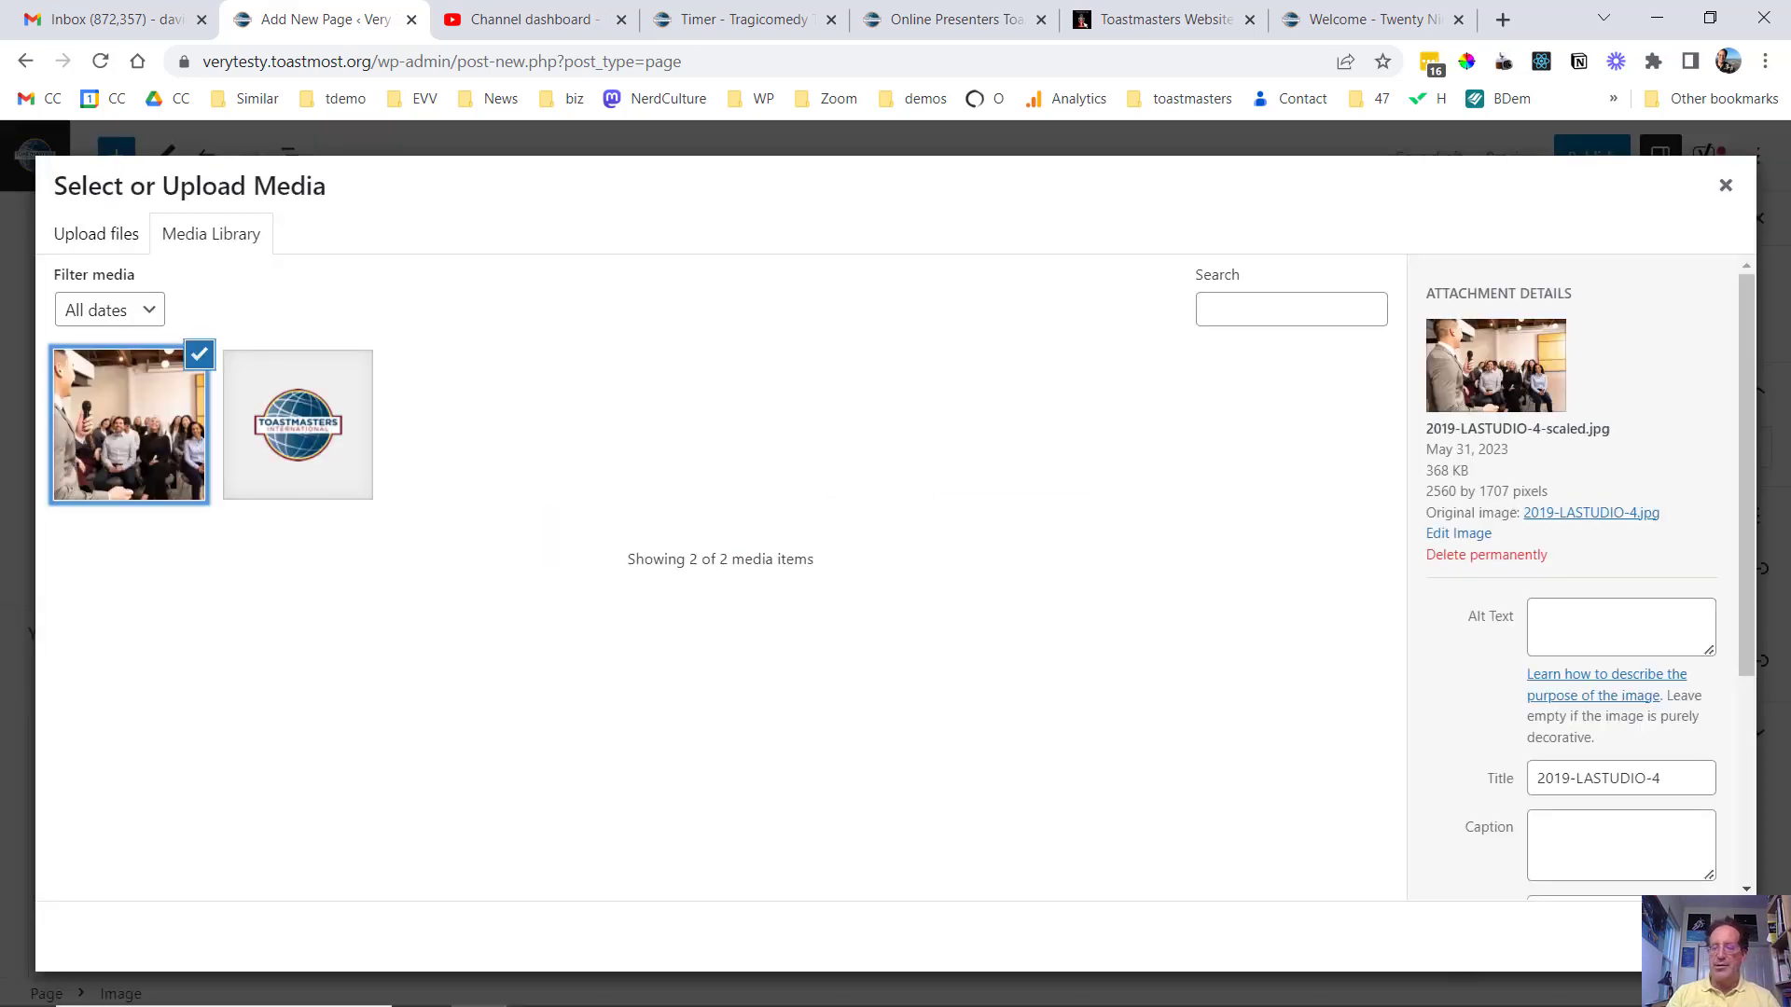
pyautogui.click(1683, 935)
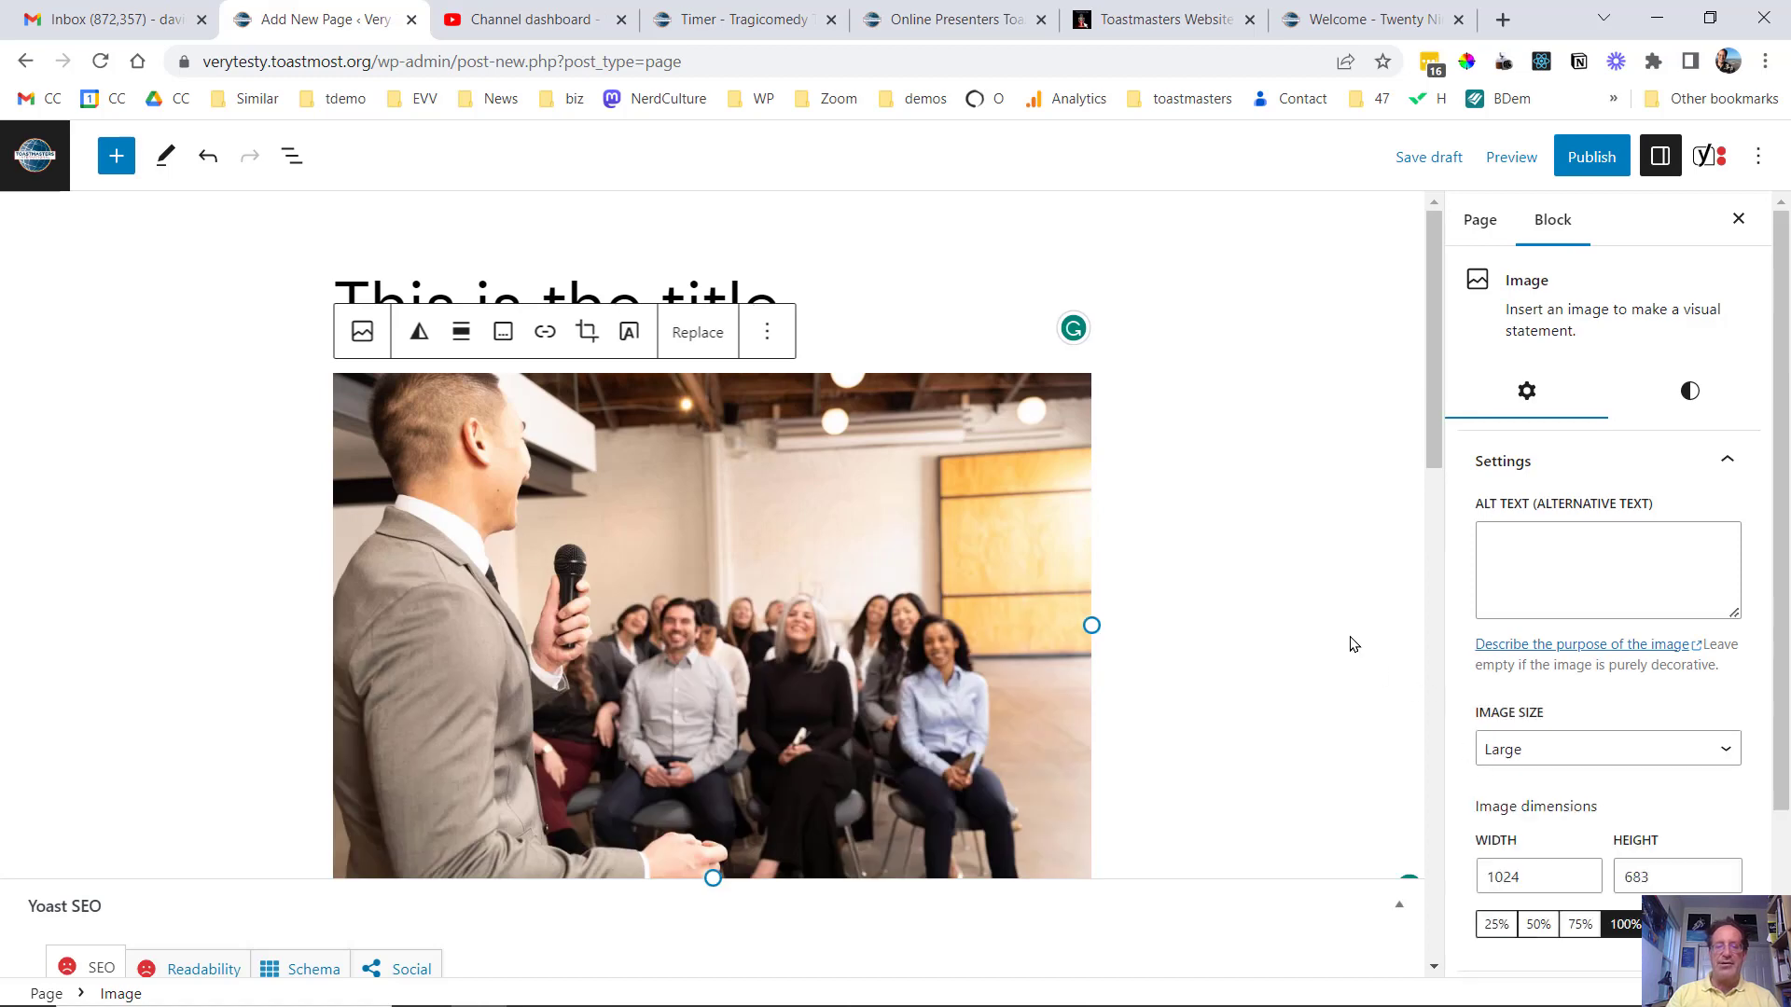
# - Add an empty paragraph block between the page title and the photo
pyautogui.moveTo(1430, 378)
pyautogui.mouseDown()
pyautogui.moveTo(1429, 508)
pyautogui.moveTo(1419, 378)
pyautogui.mouseUp()
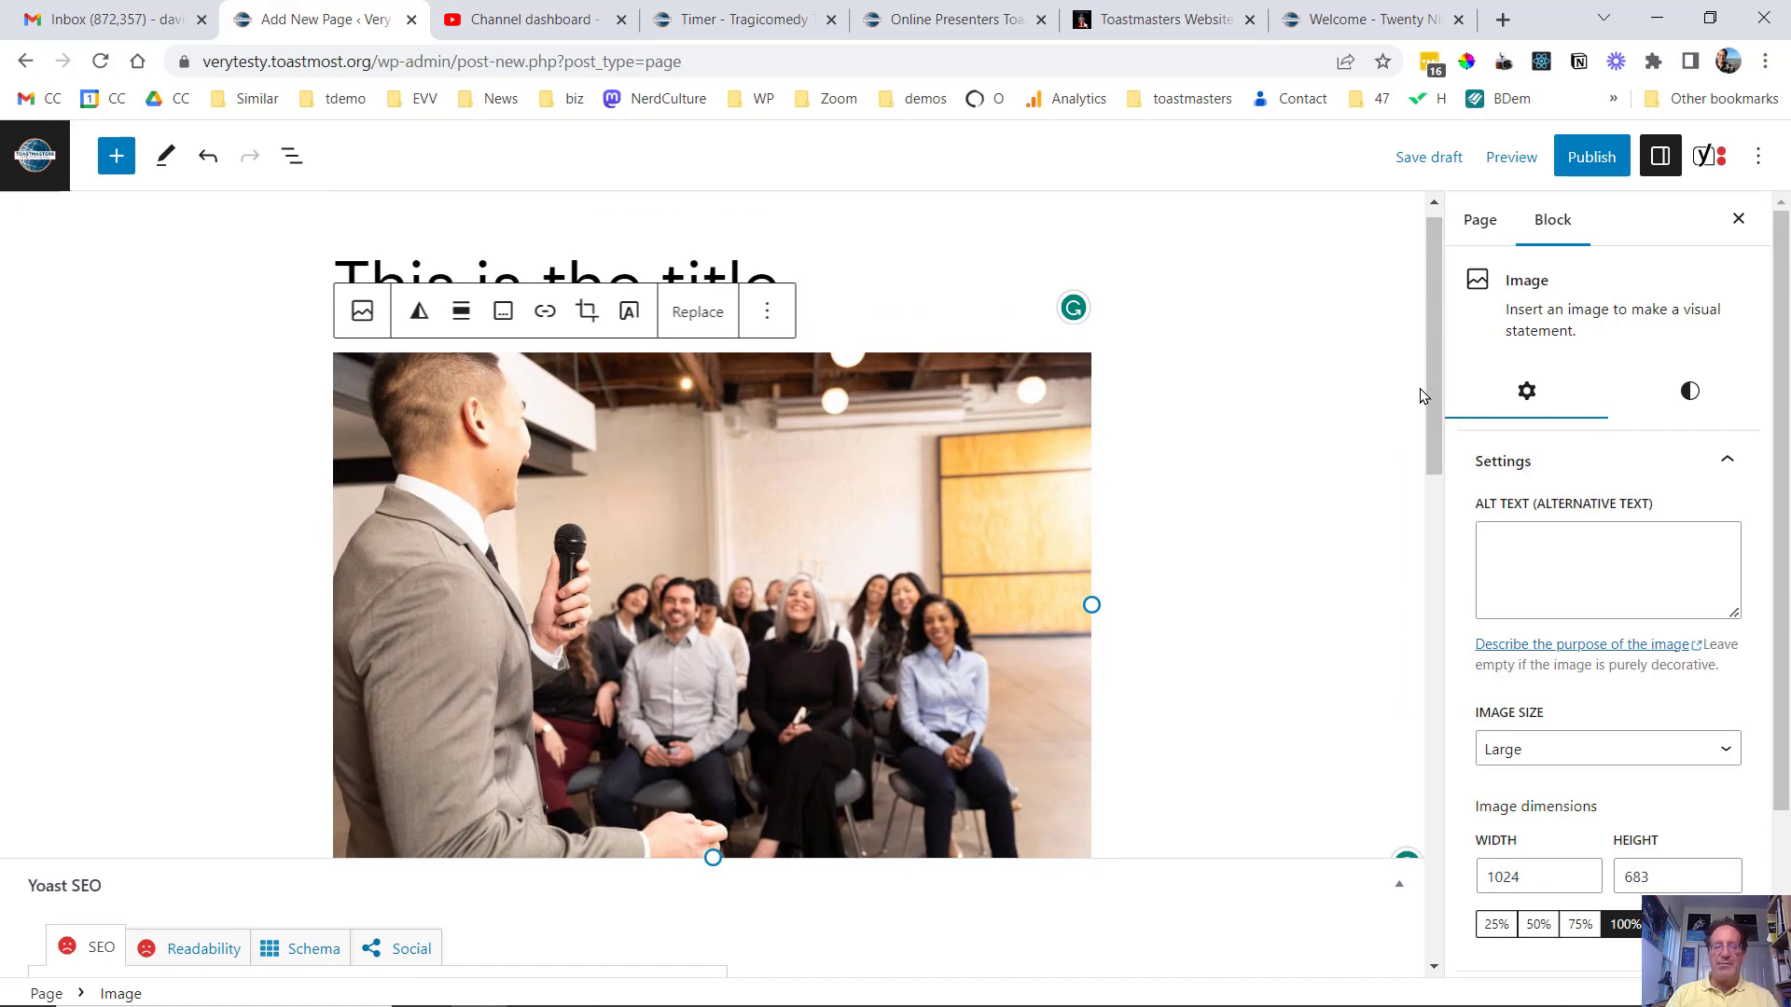
pyautogui.click(966, 286)
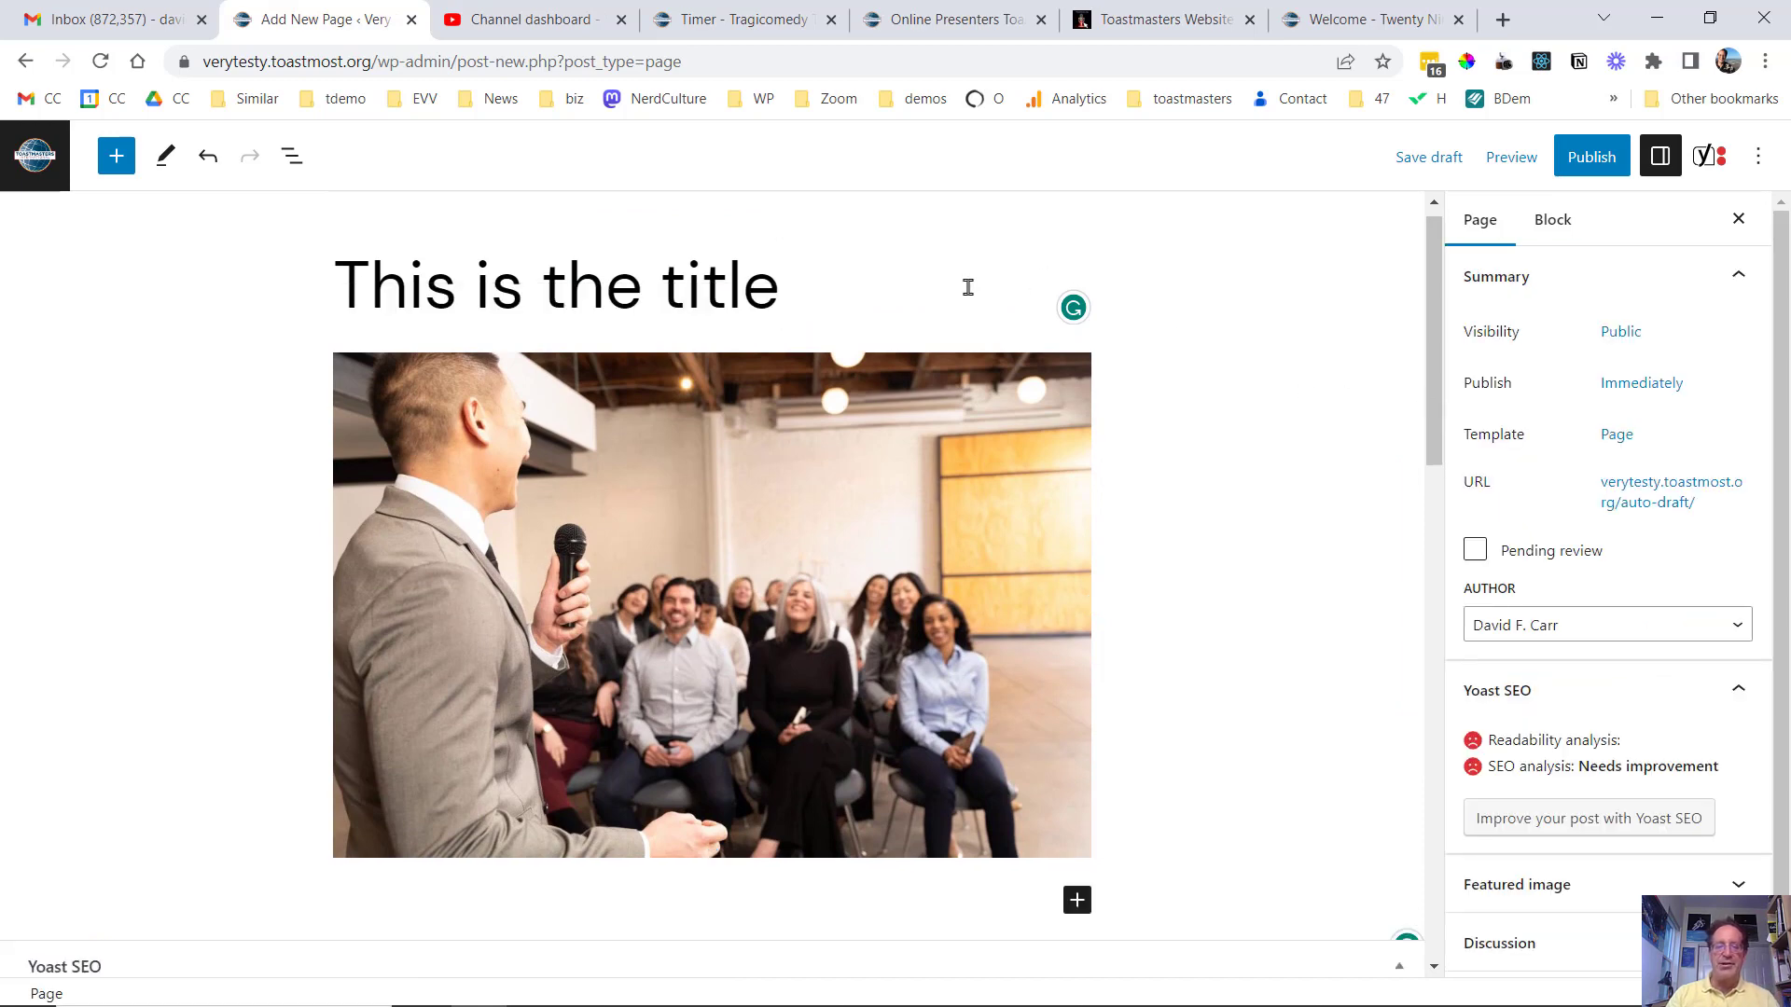
pyautogui.press('Return')
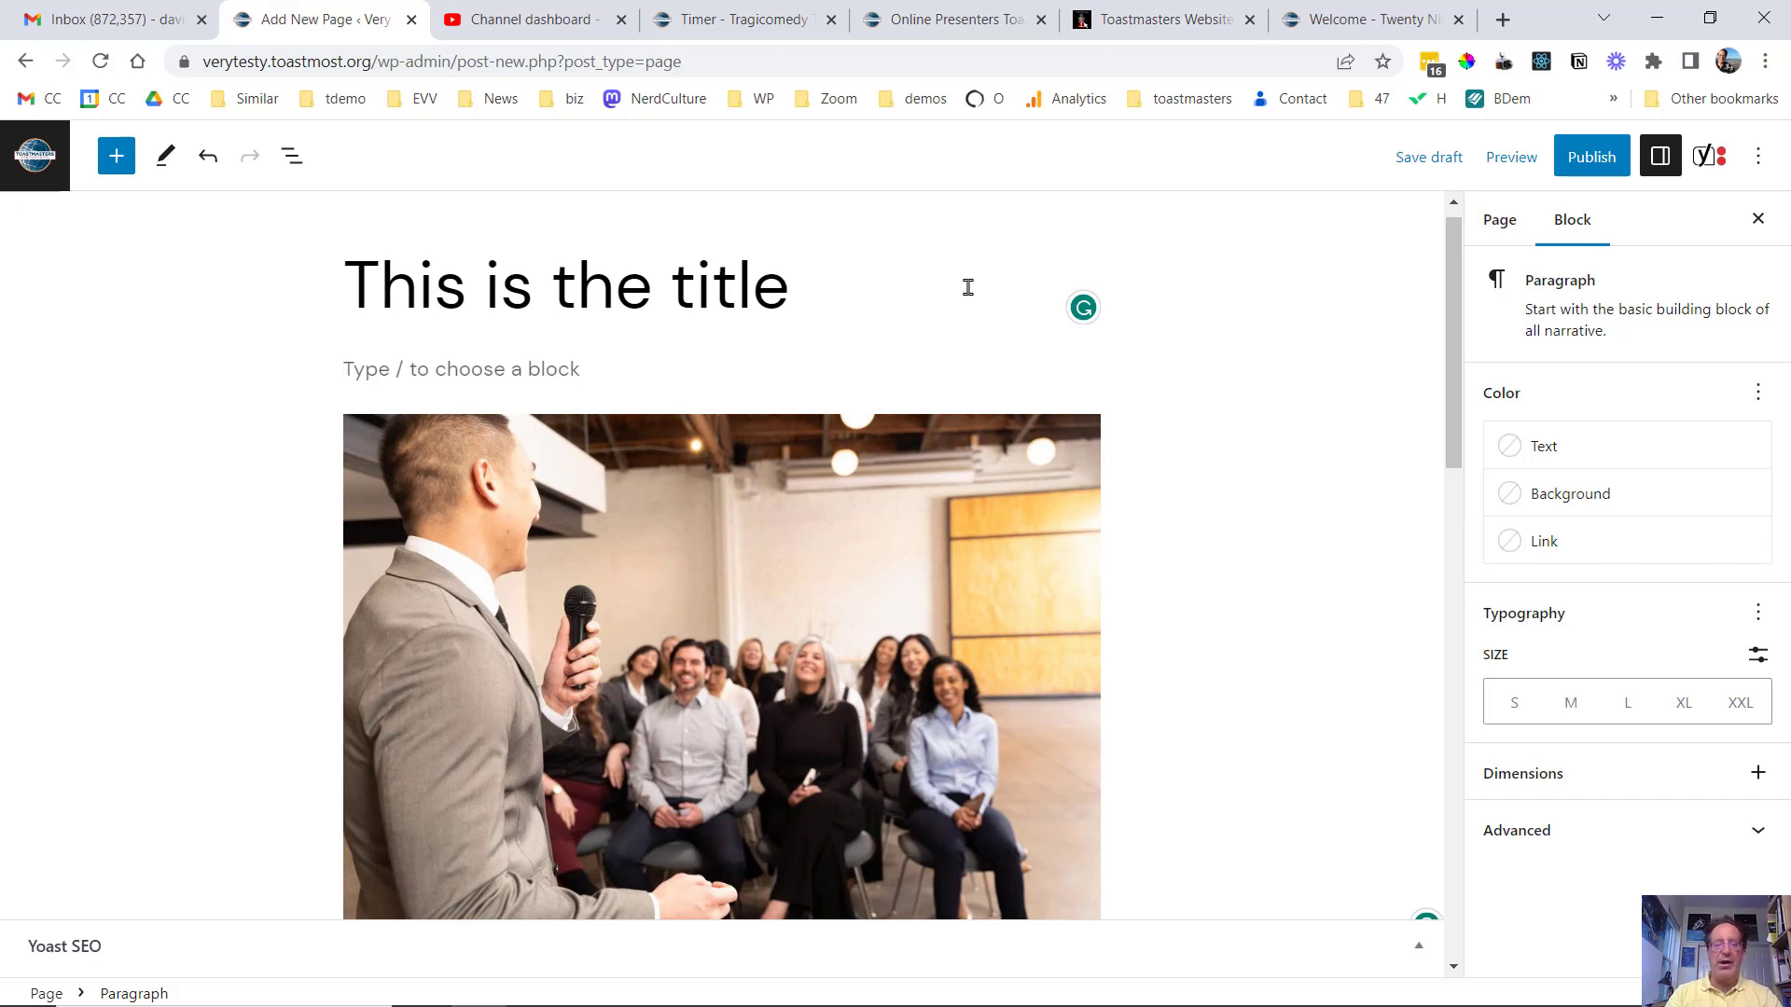
# - Enter "This is a paragraph" in the empty block above the photo and give it the maroon theme background 772432
pyautogui.write('This is a ')
pyautogui.write('paragra')
pyautogui.write('ph')
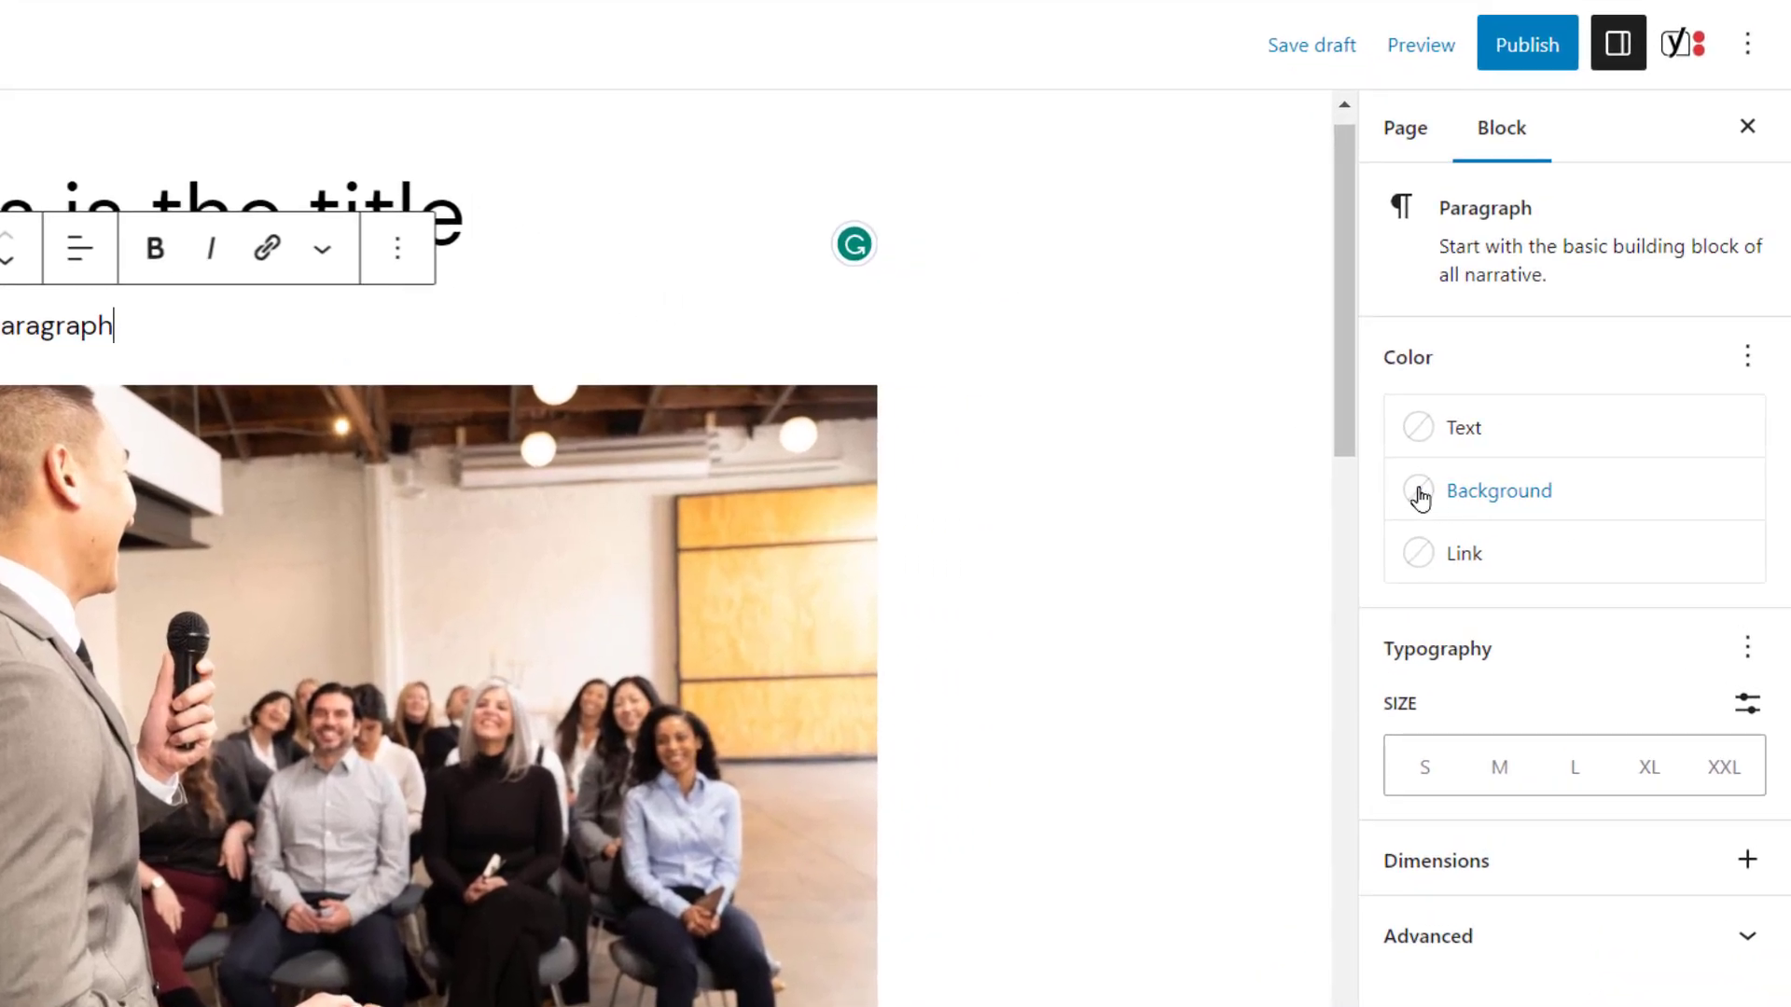
pyautogui.click(1419, 496)
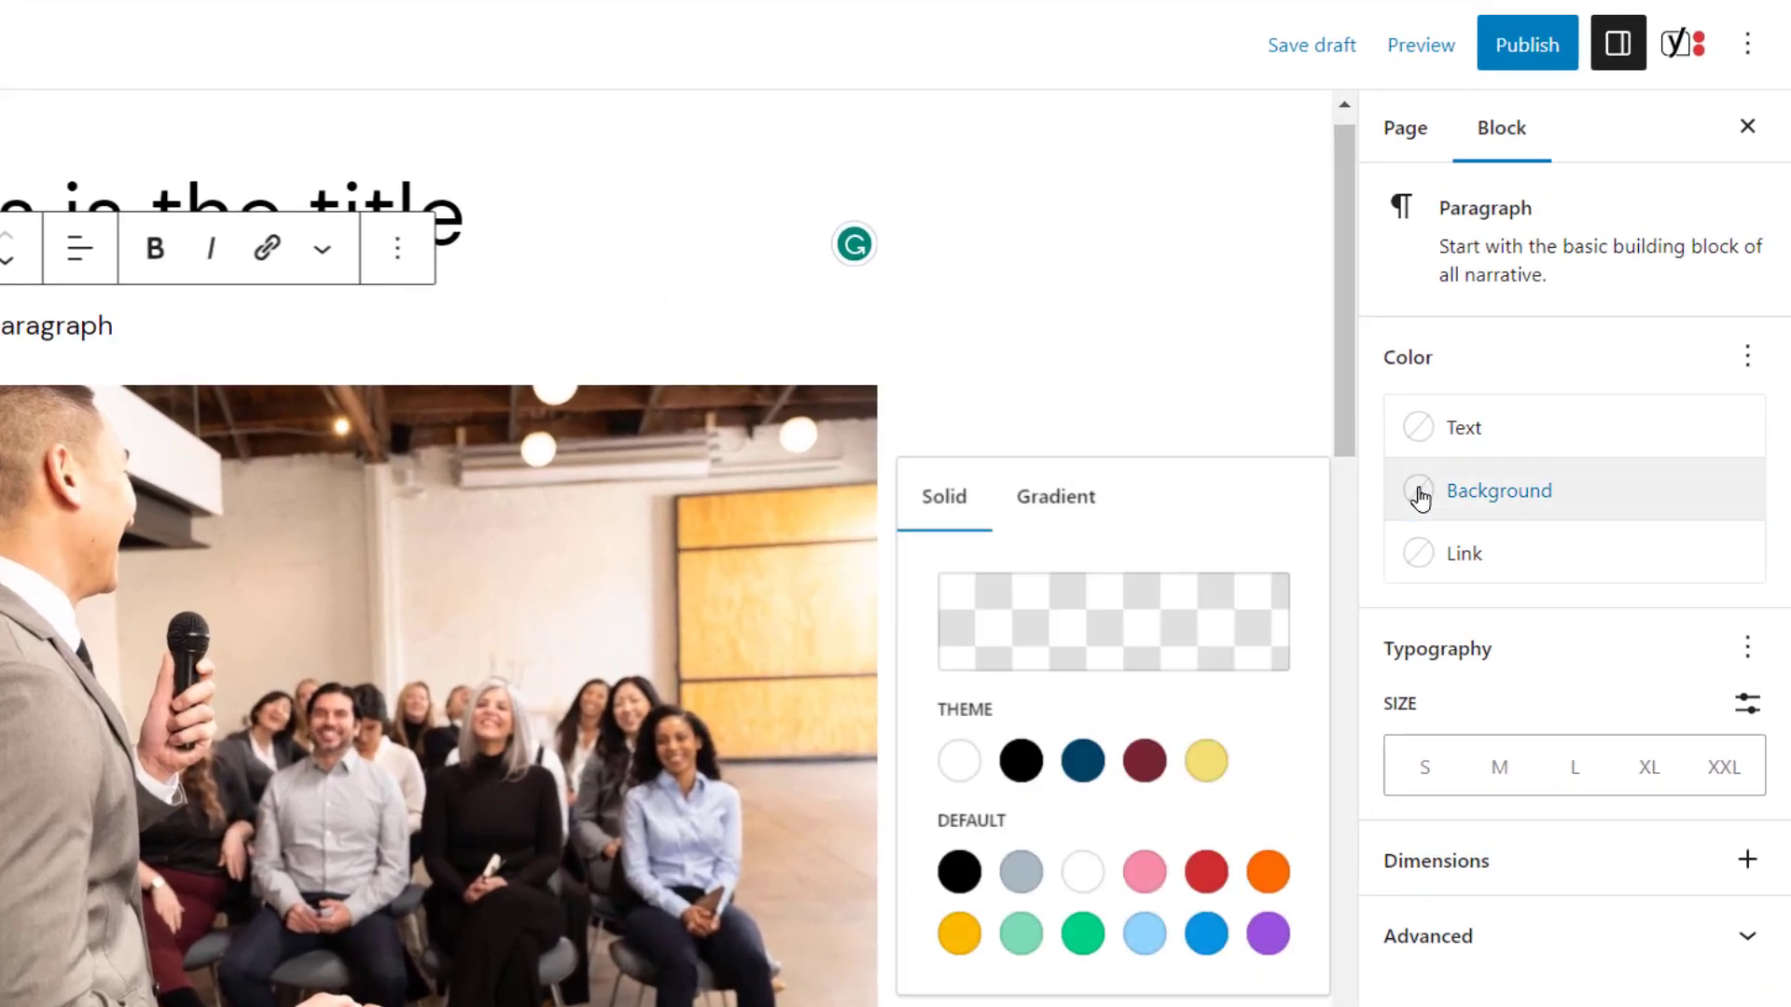
pyautogui.click(1146, 767)
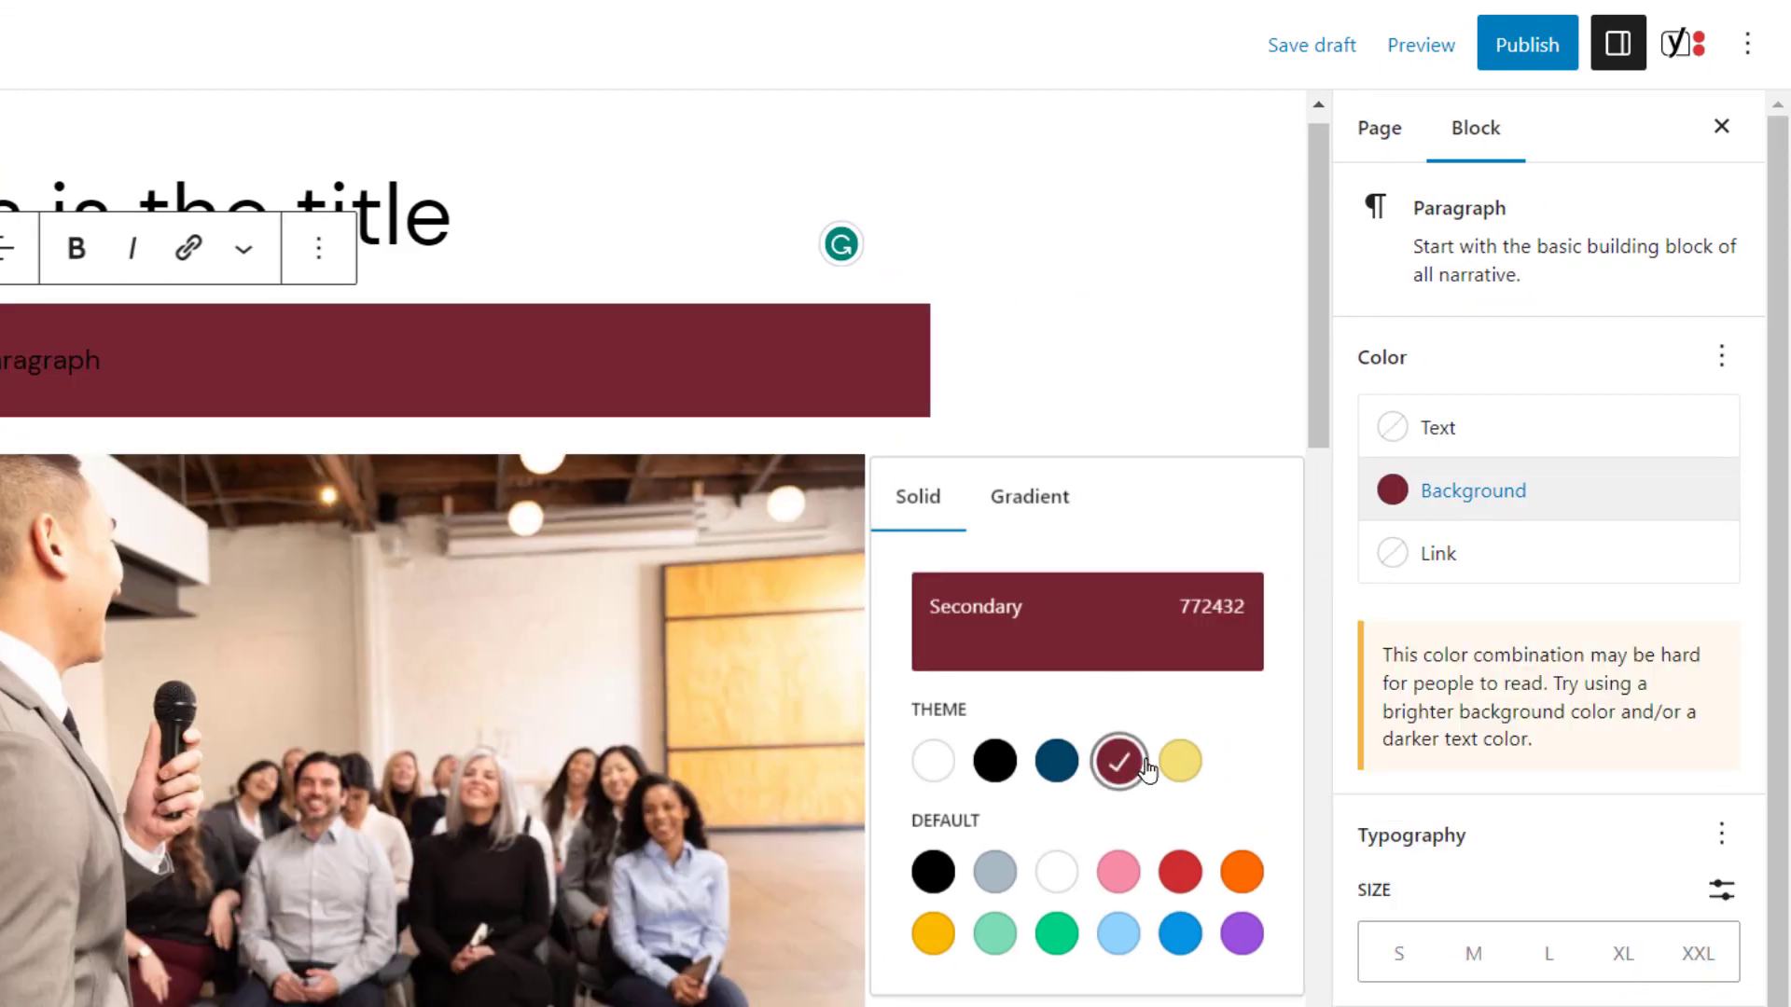
# - Set the paragraph's text colour to the yellow theme colour F2DF74
pyautogui.click(1466, 427)
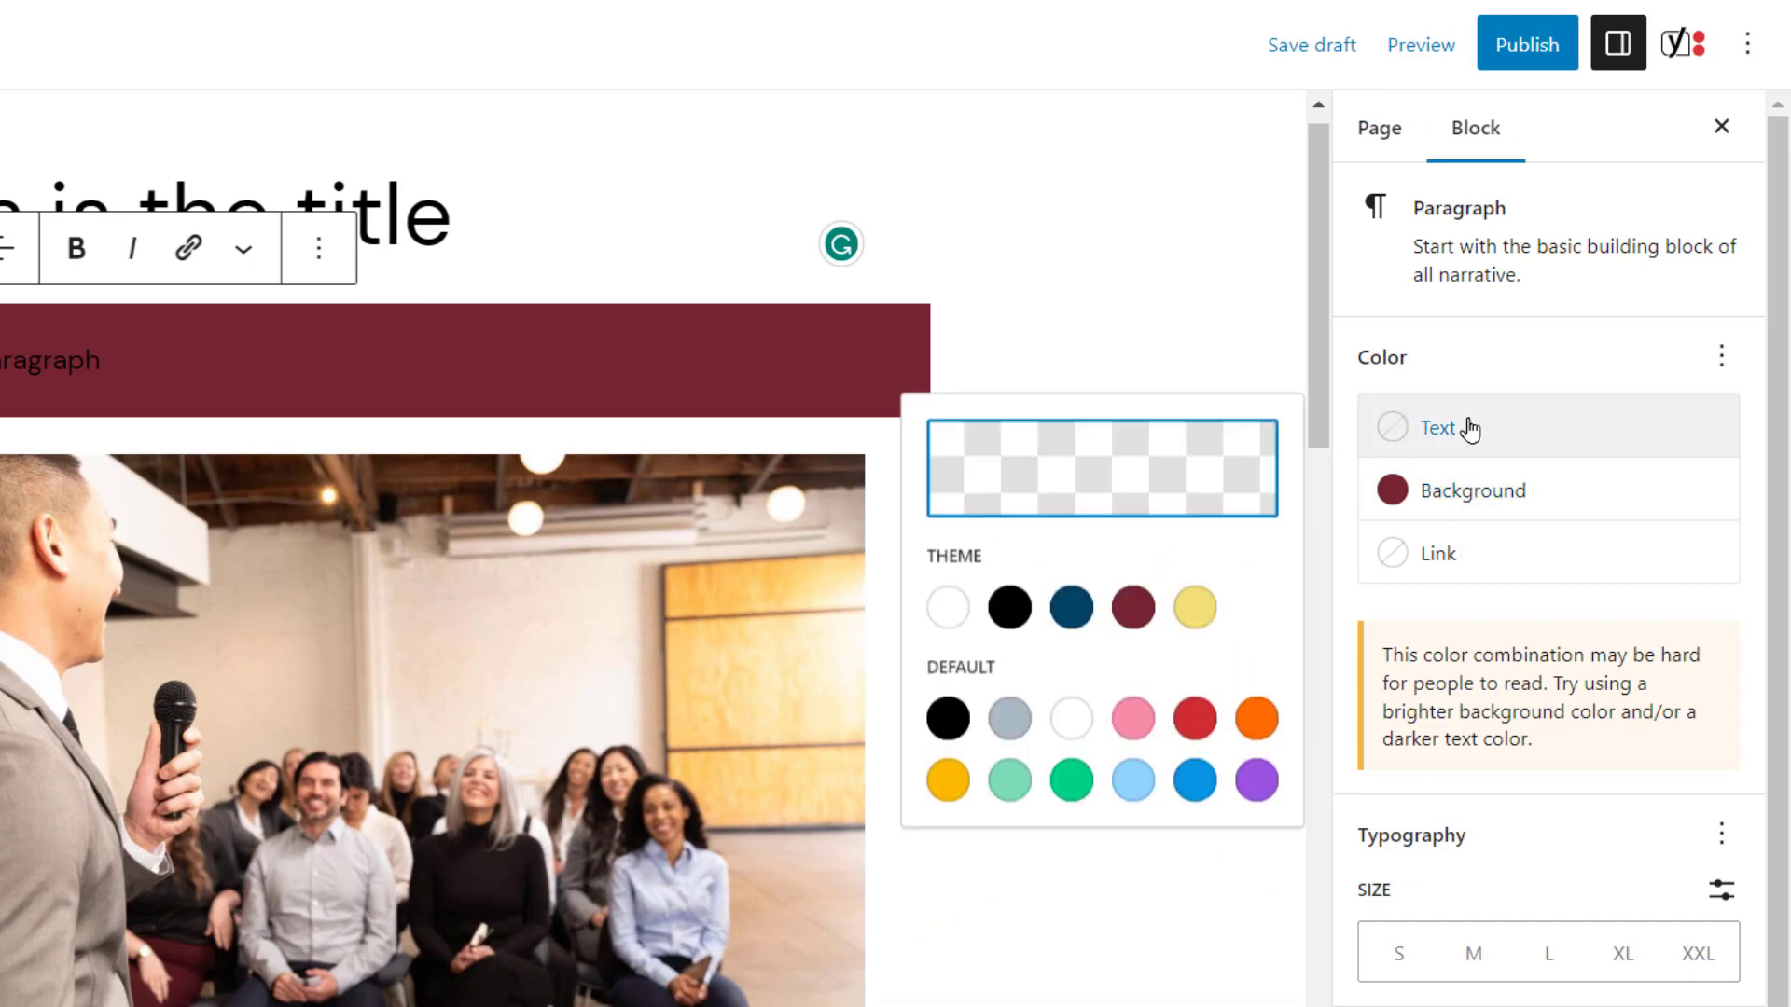
pyautogui.click(1193, 605)
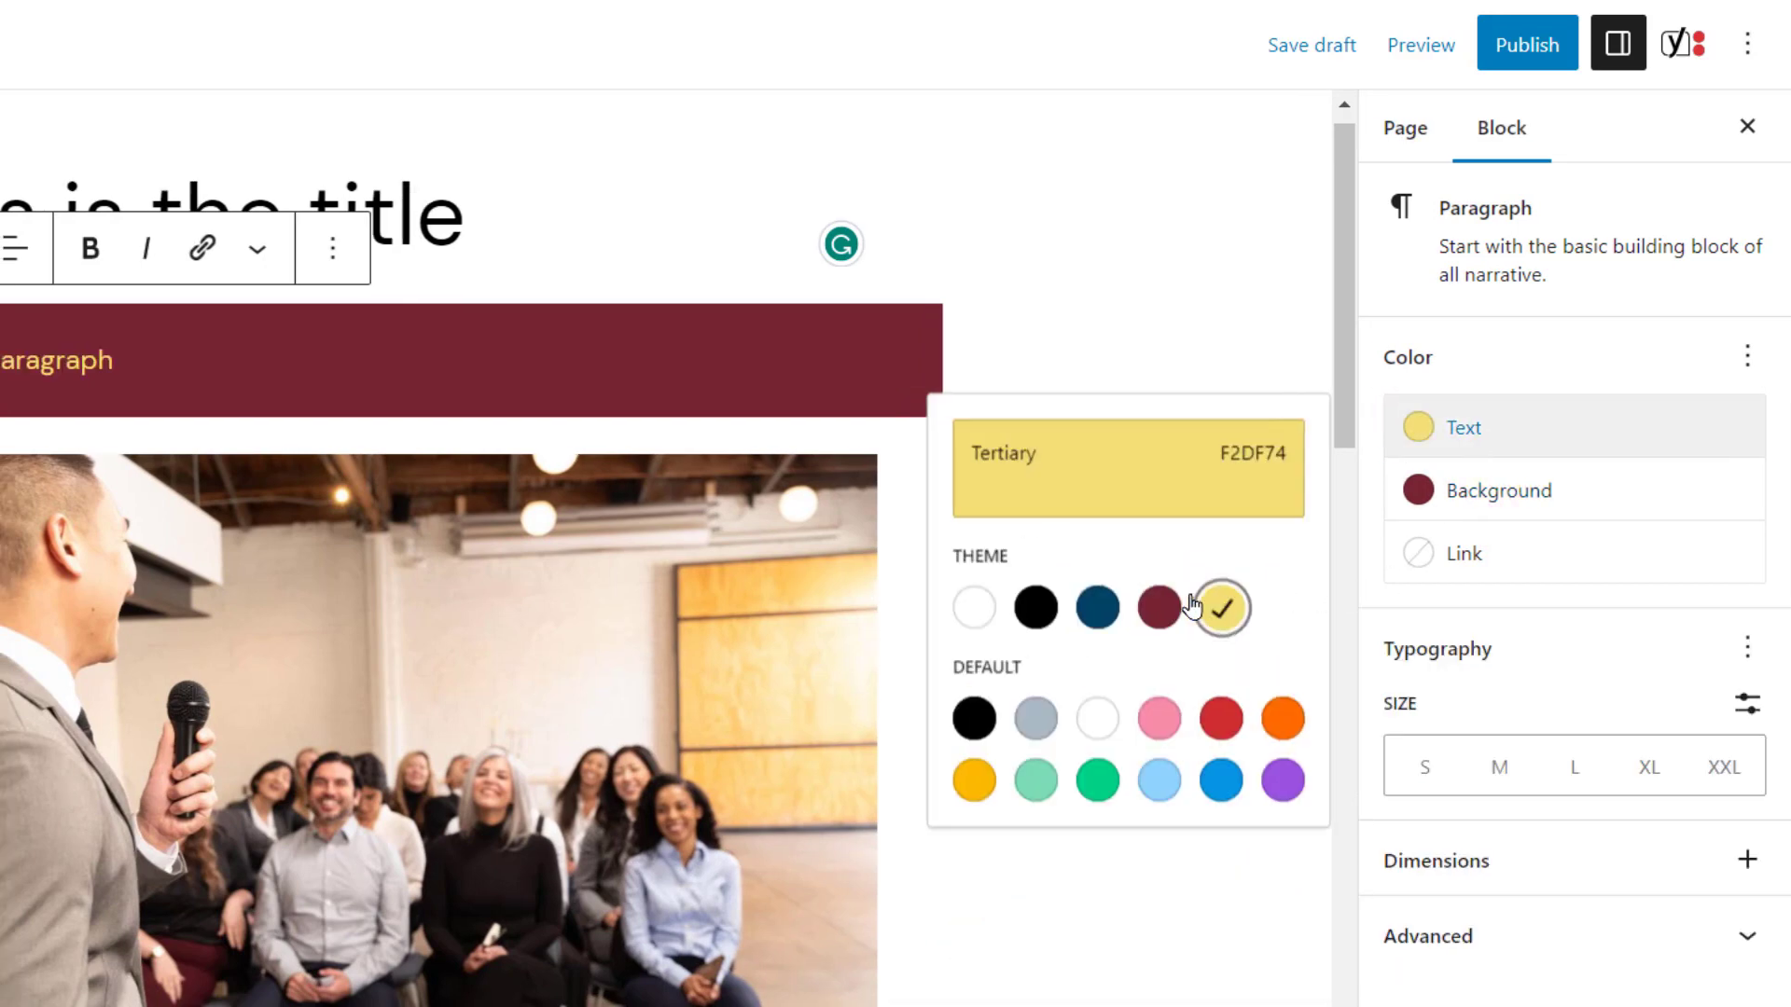
pyautogui.rightClick(1190, 597)
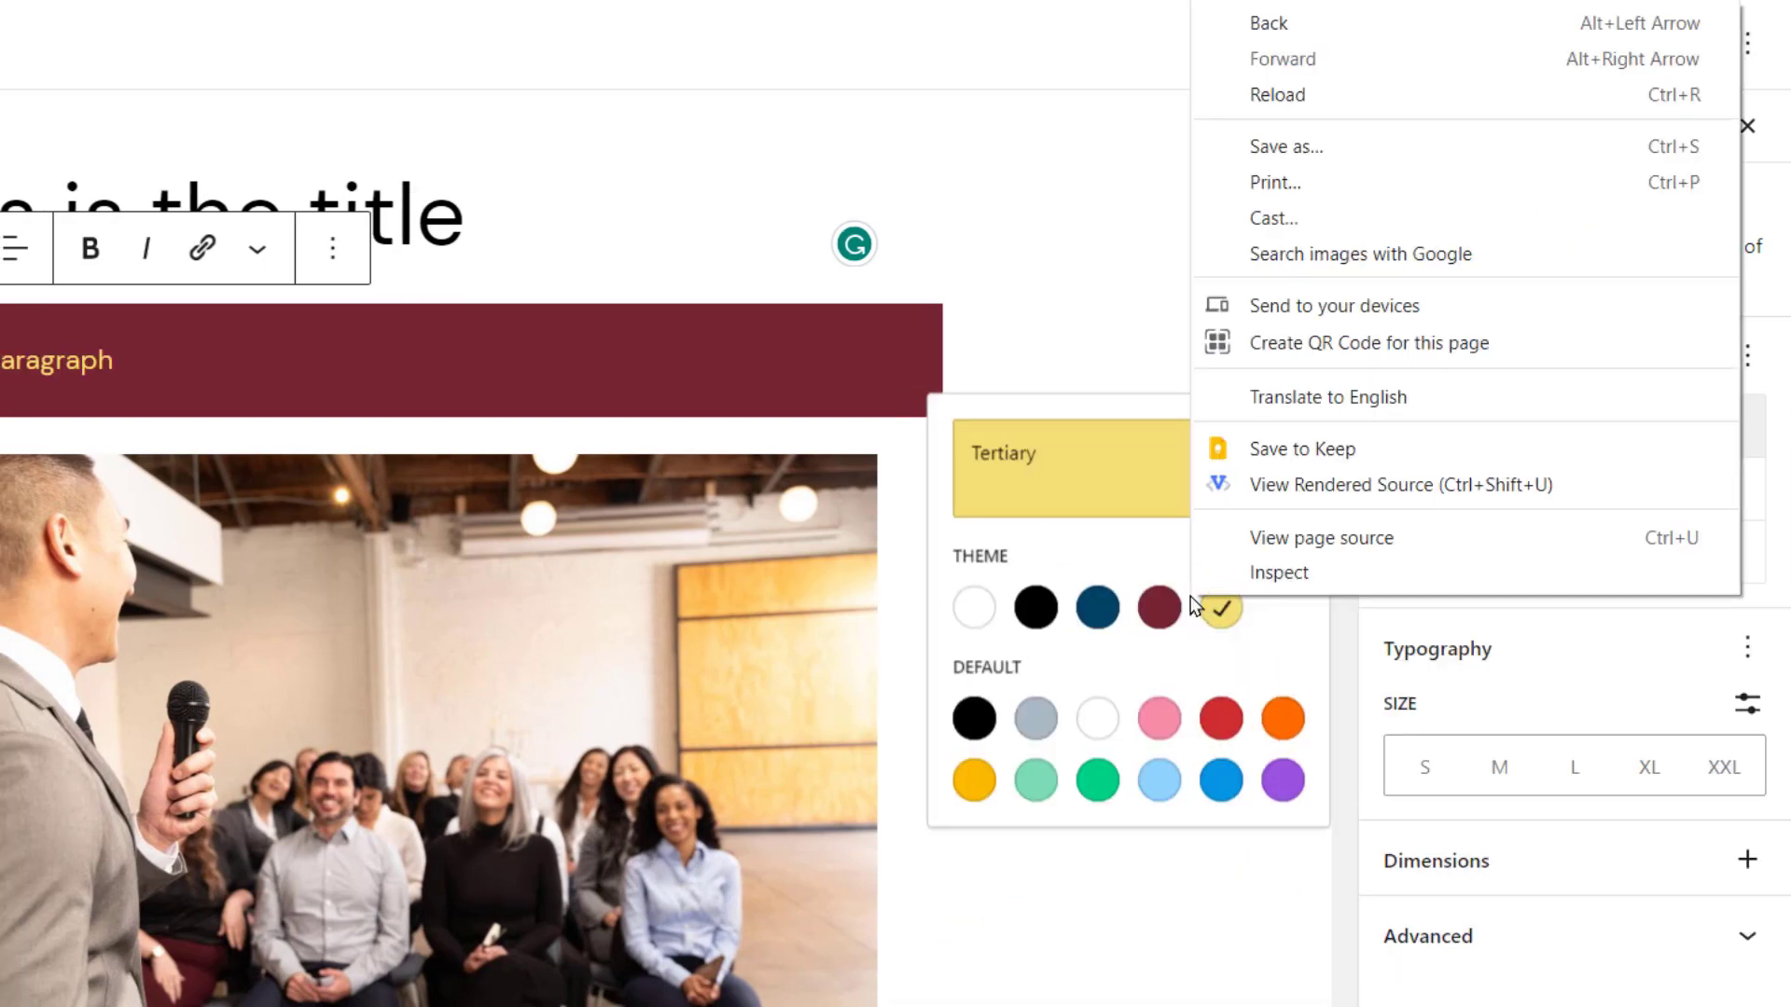
pyautogui.click(1139, 537)
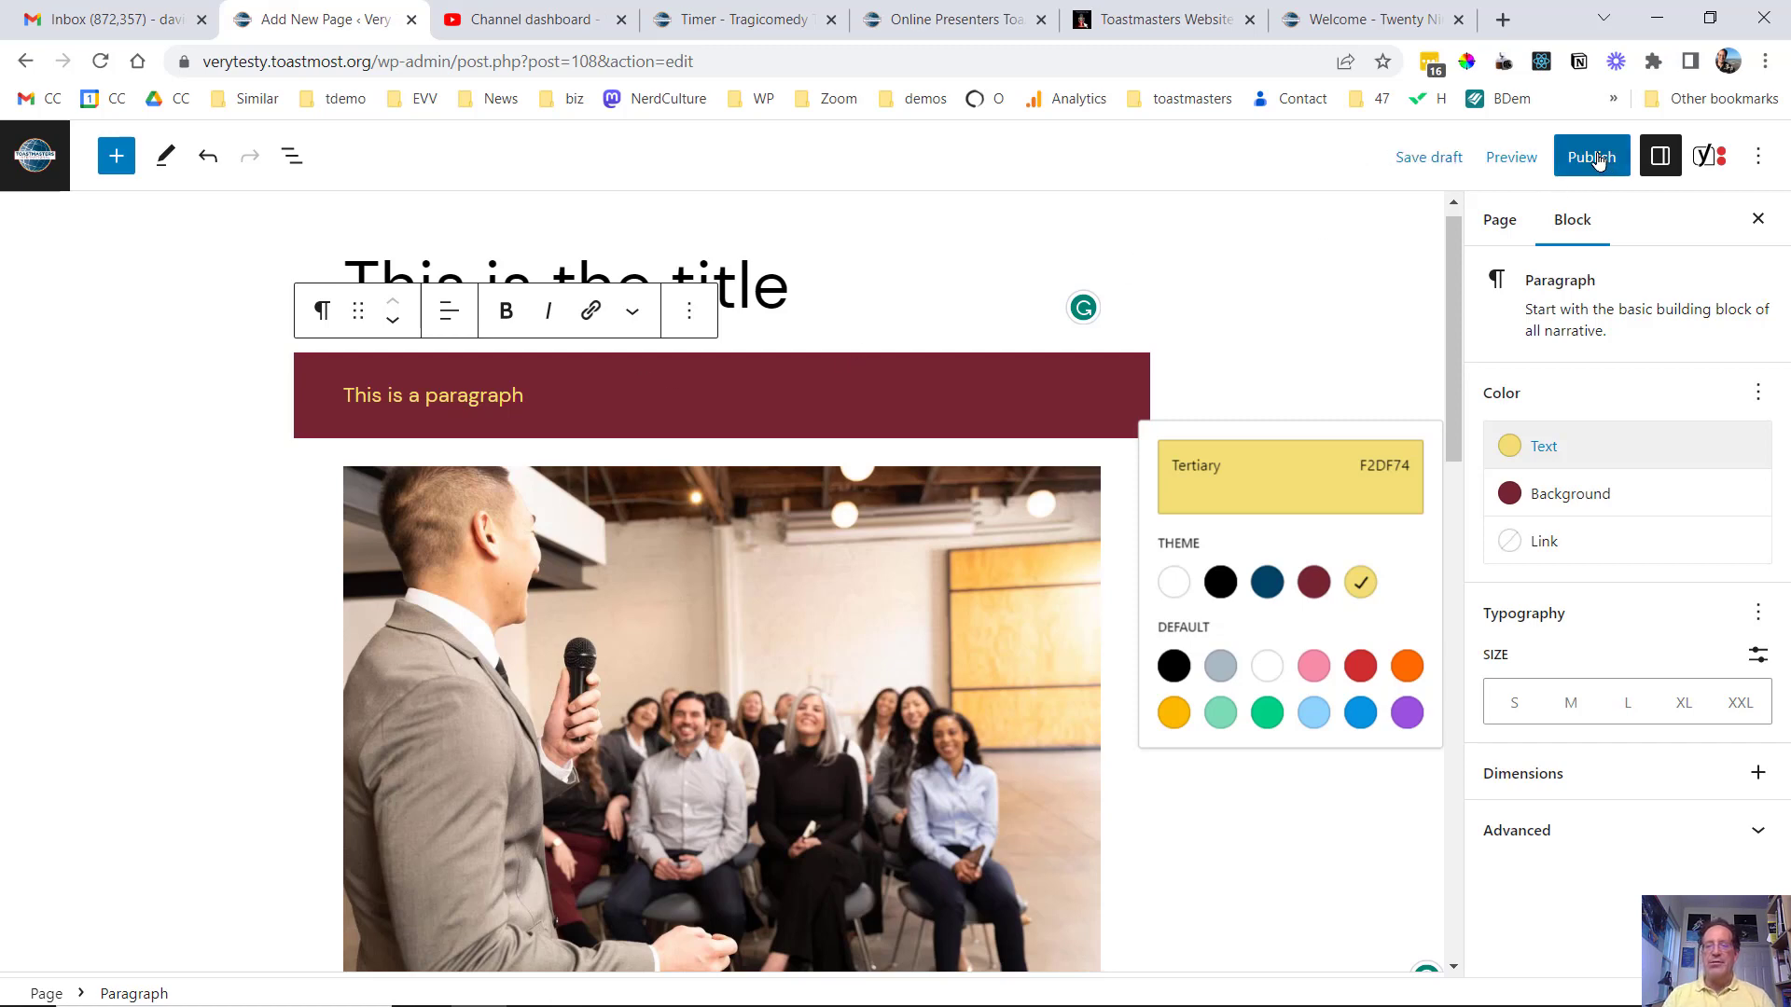
# - Publish the page "This is the title" and return to the editing view
pyautogui.click(1597, 160)
pyautogui.click(1570, 156)
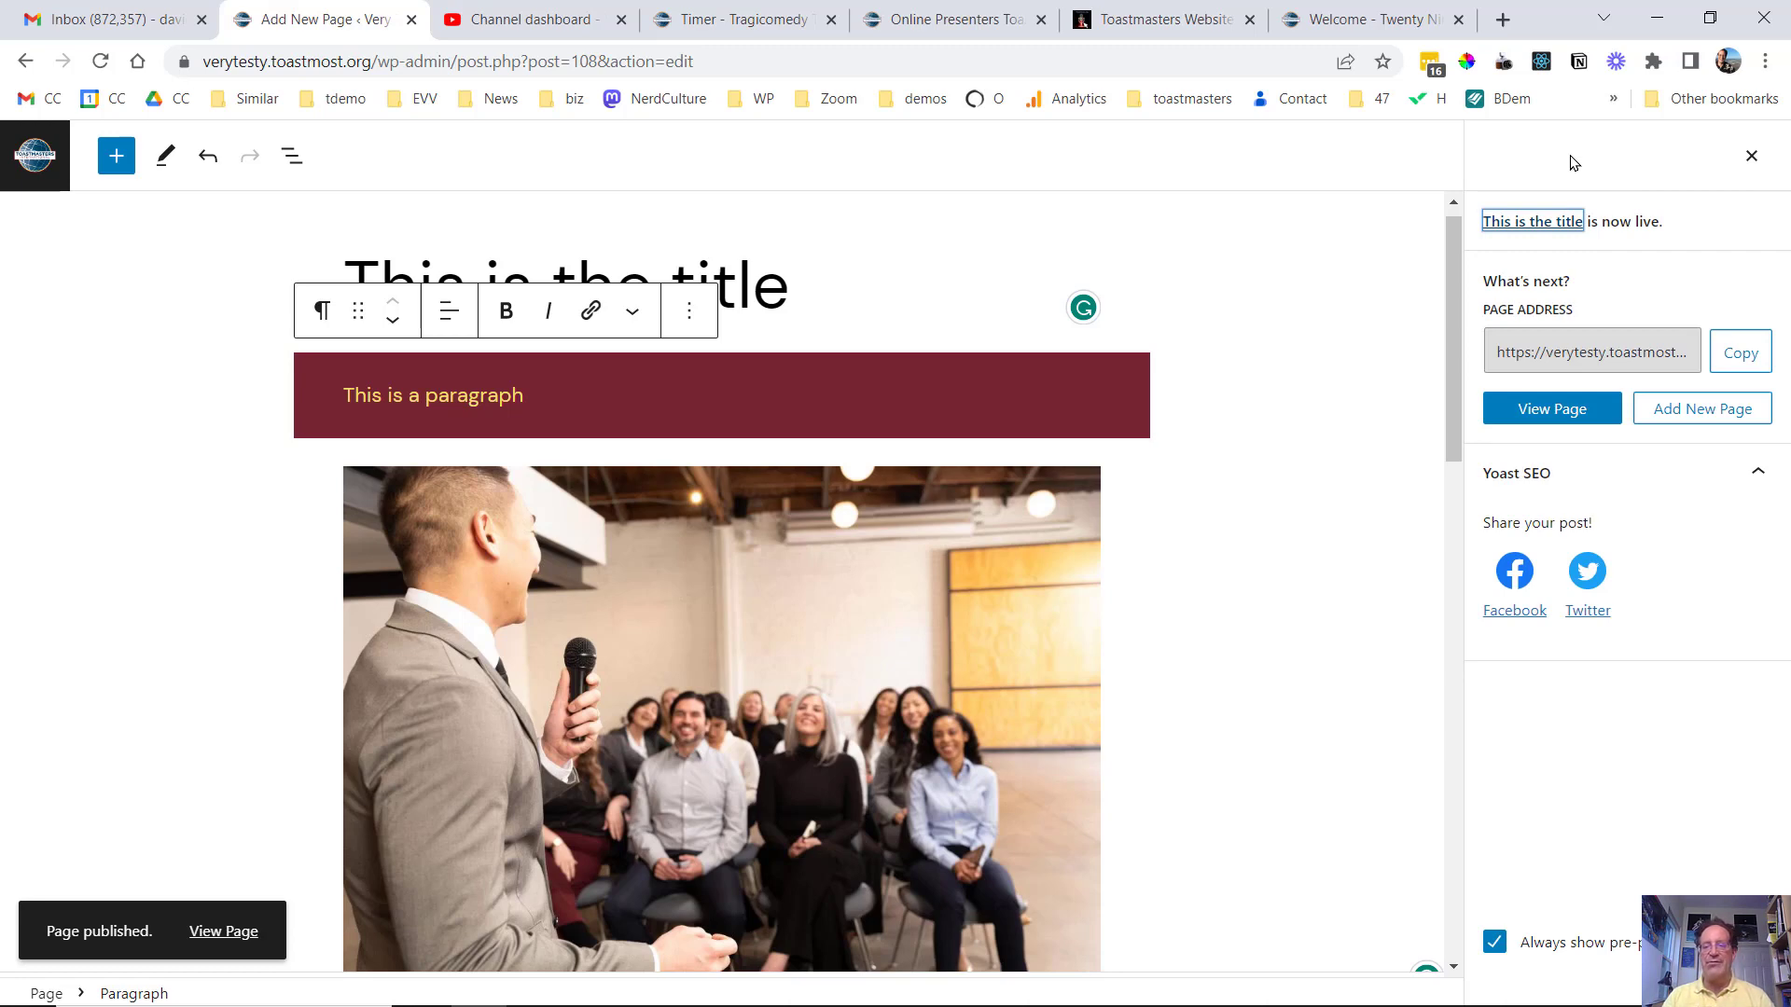
pyautogui.click(1752, 156)
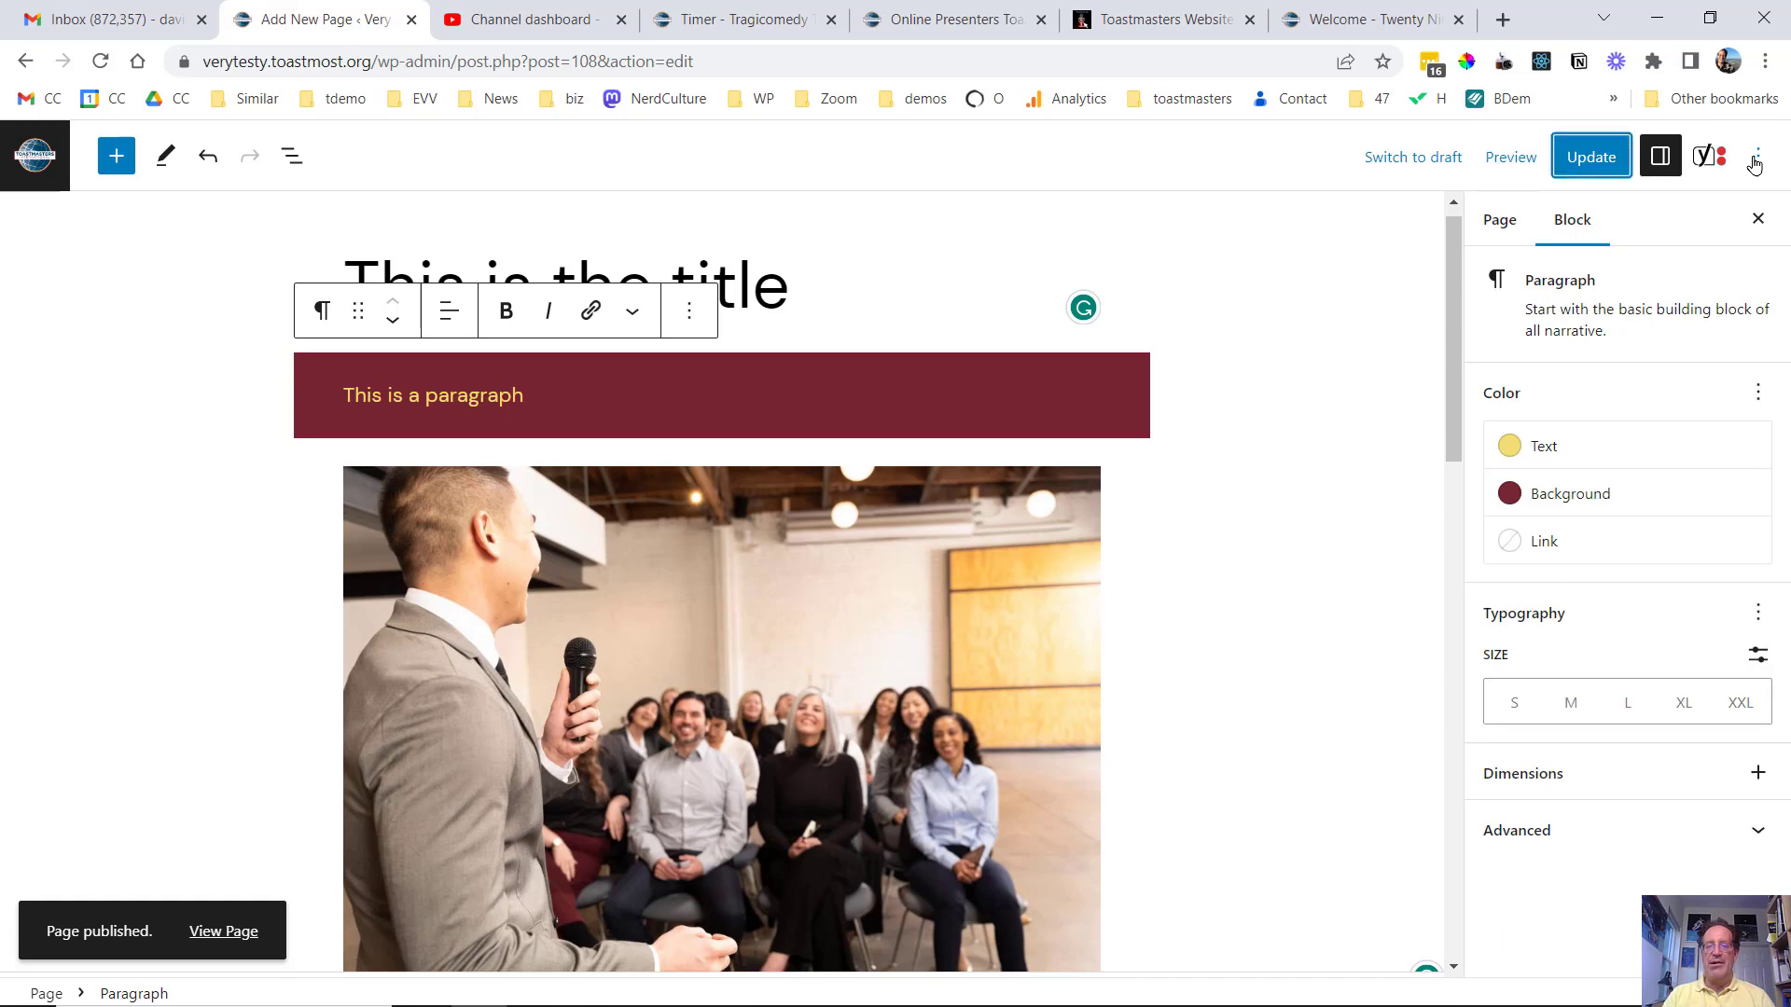
# - Update the published page and view its live version on the site
pyautogui.click(235, 927)
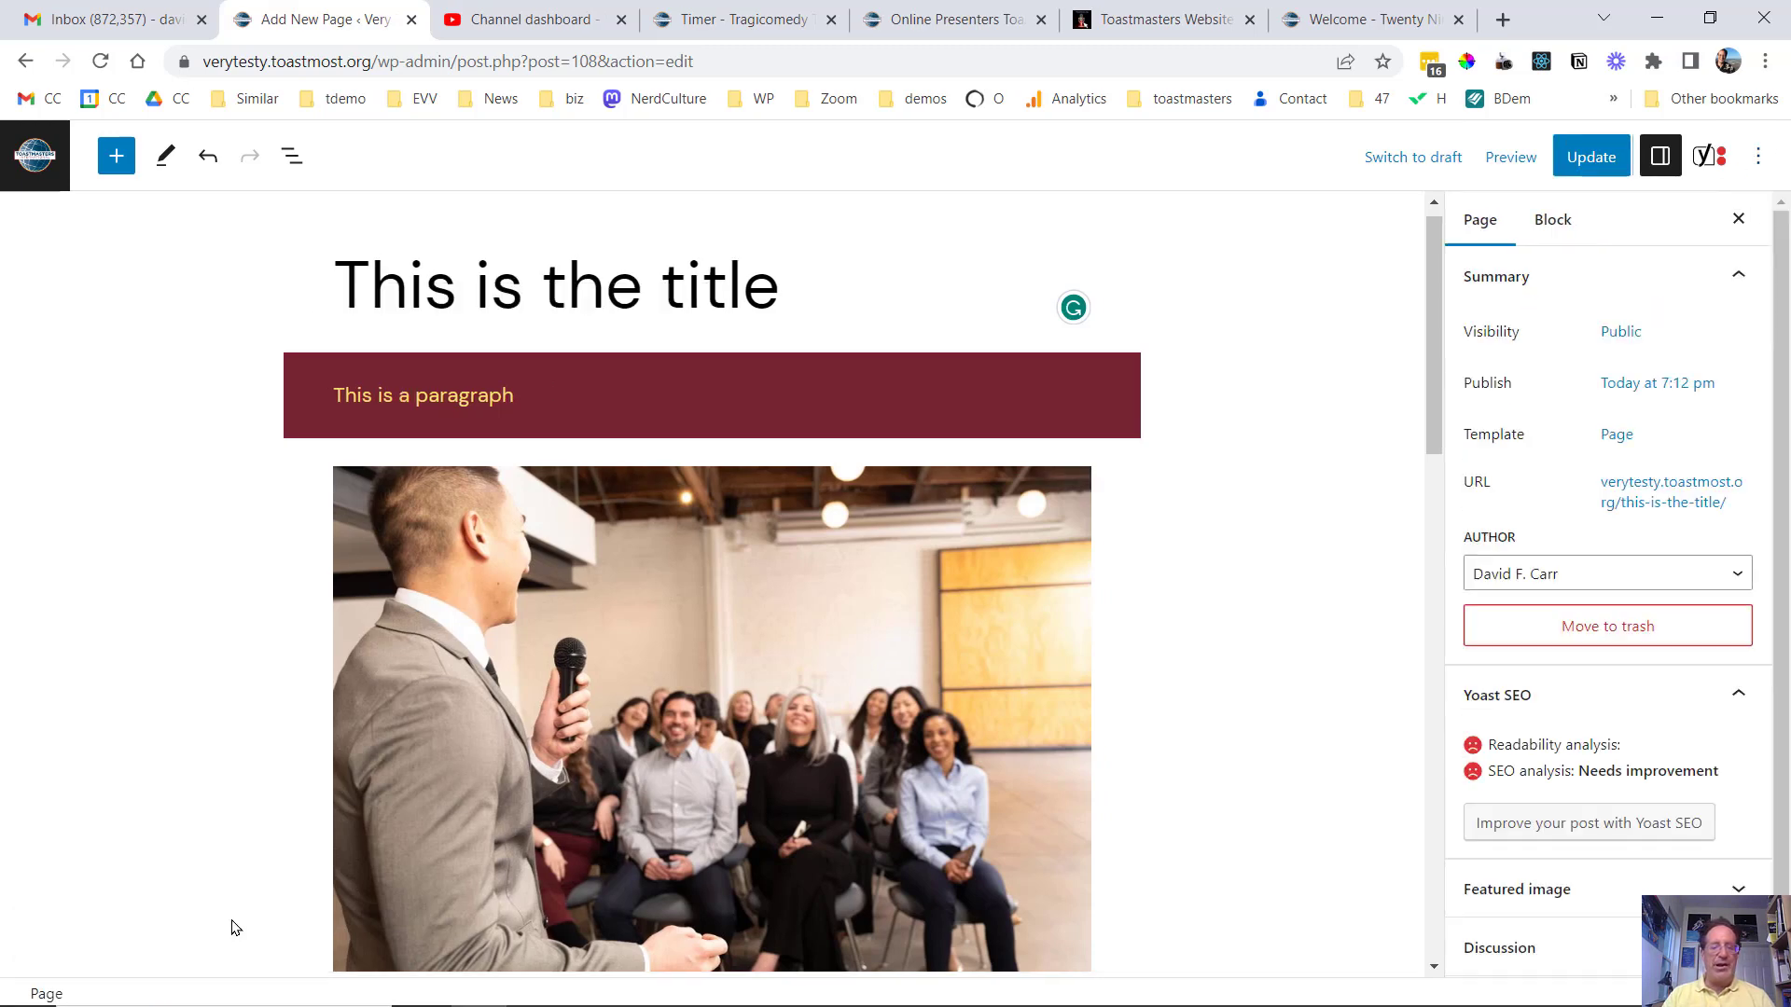
pyautogui.click(1616, 160)
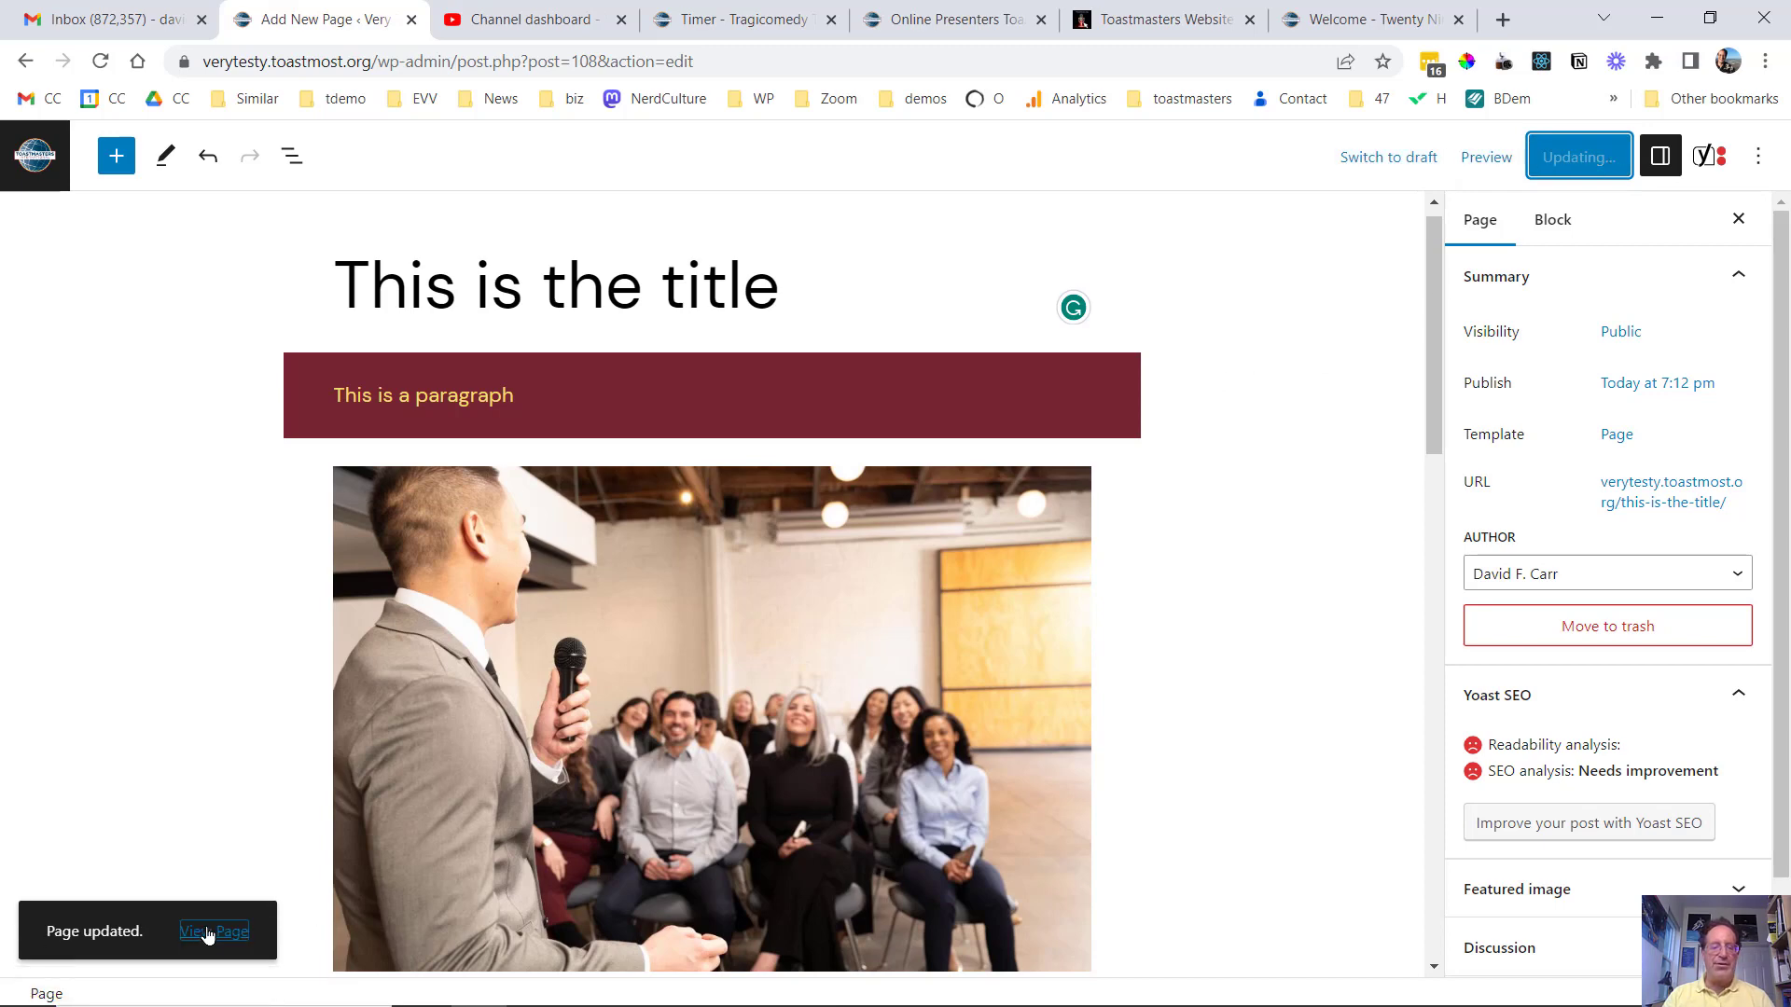
pyautogui.click(210, 932)
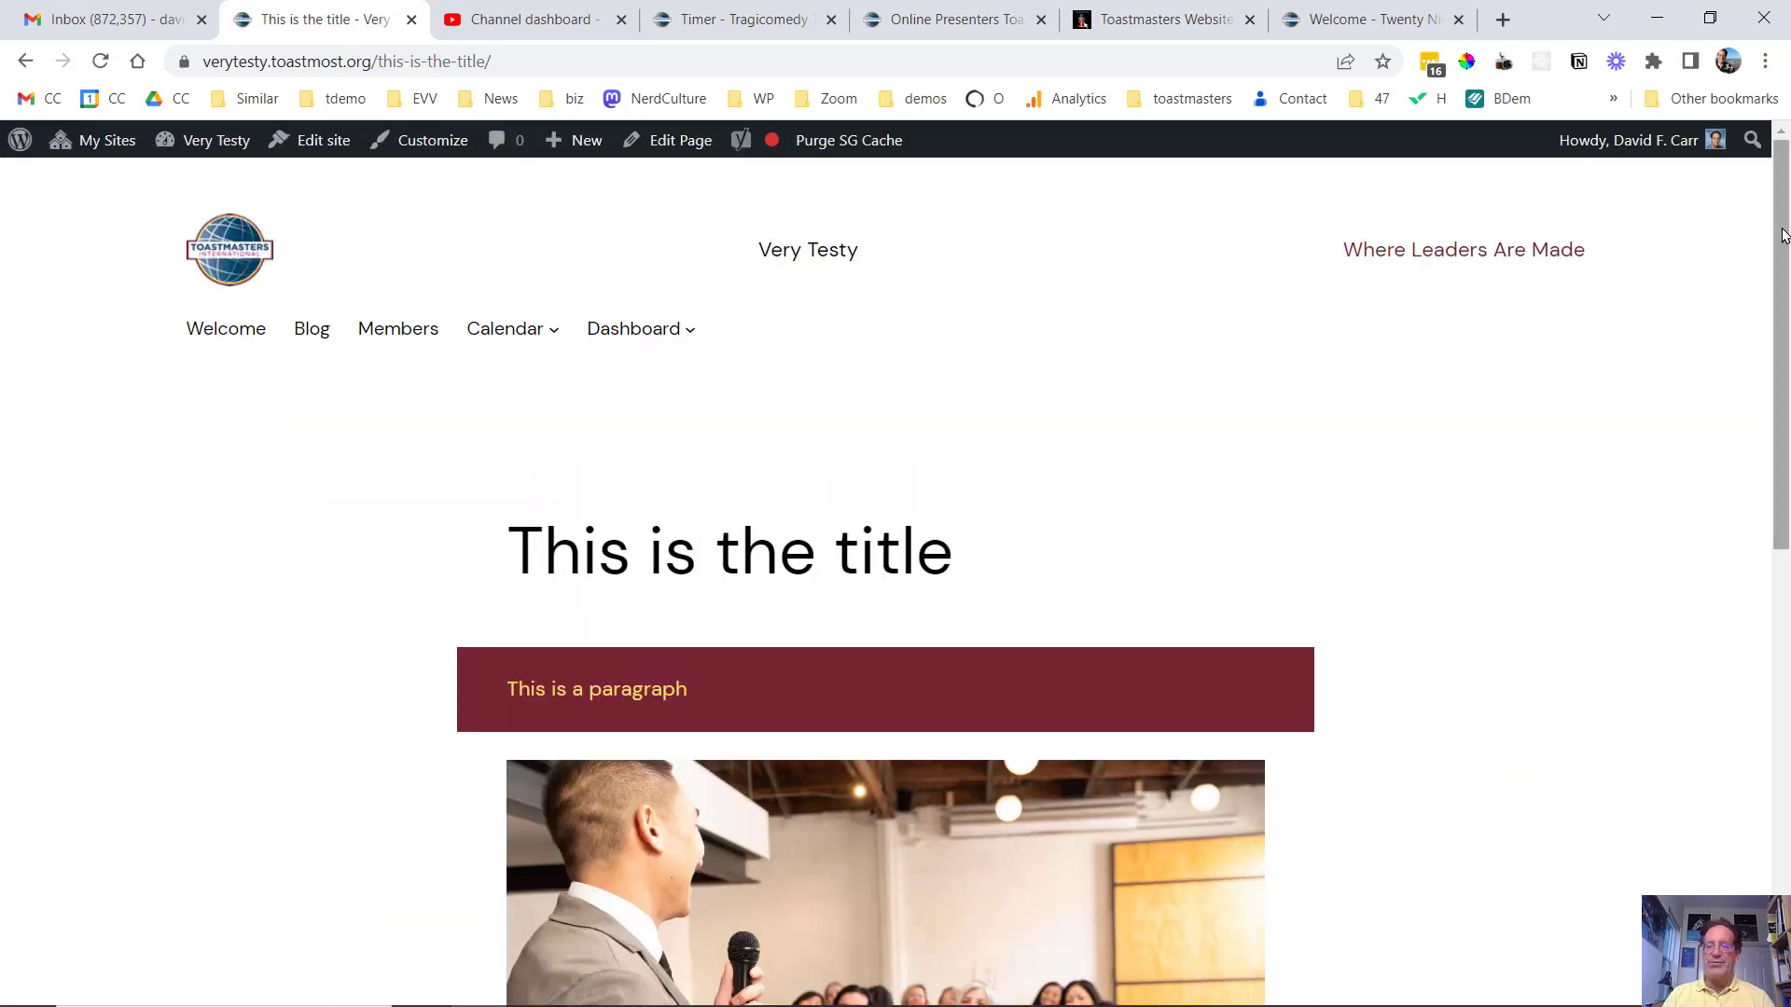
pyautogui.moveTo(1784, 237); pyautogui.dragTo(1765, 194)
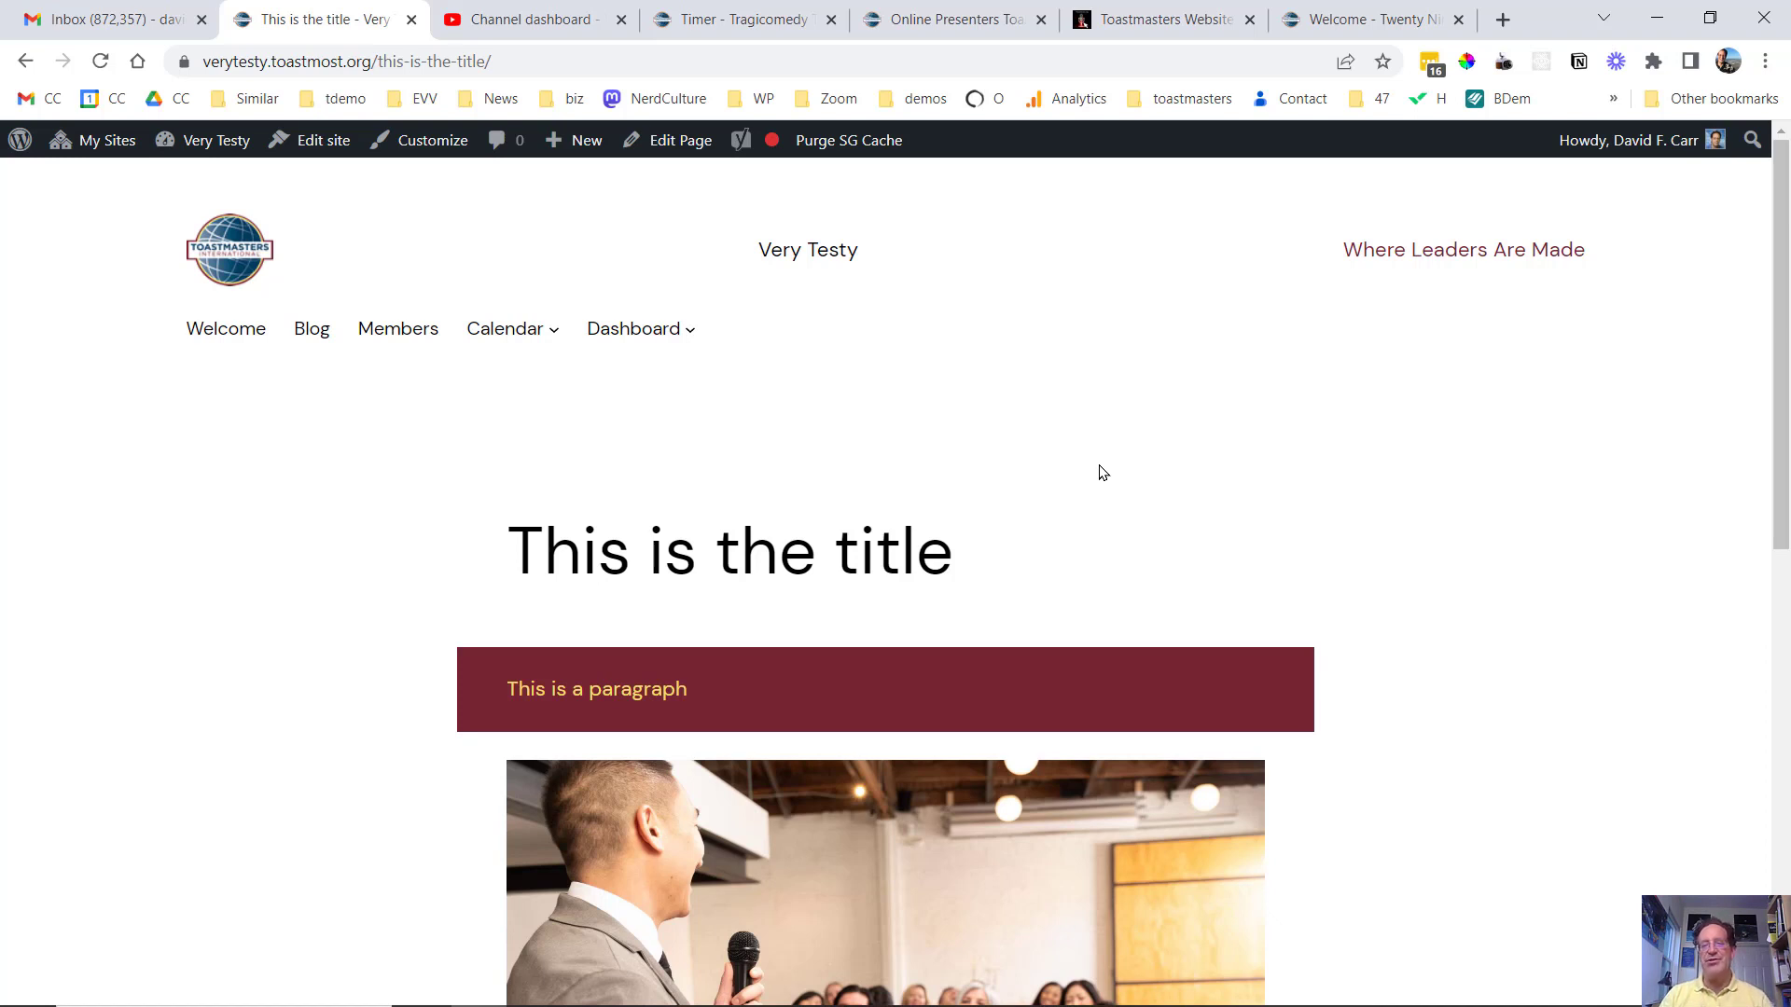
# - Switch to the toastmost.org site and examine the theme choices offered for new club websites
pyautogui.click(1166, 20)
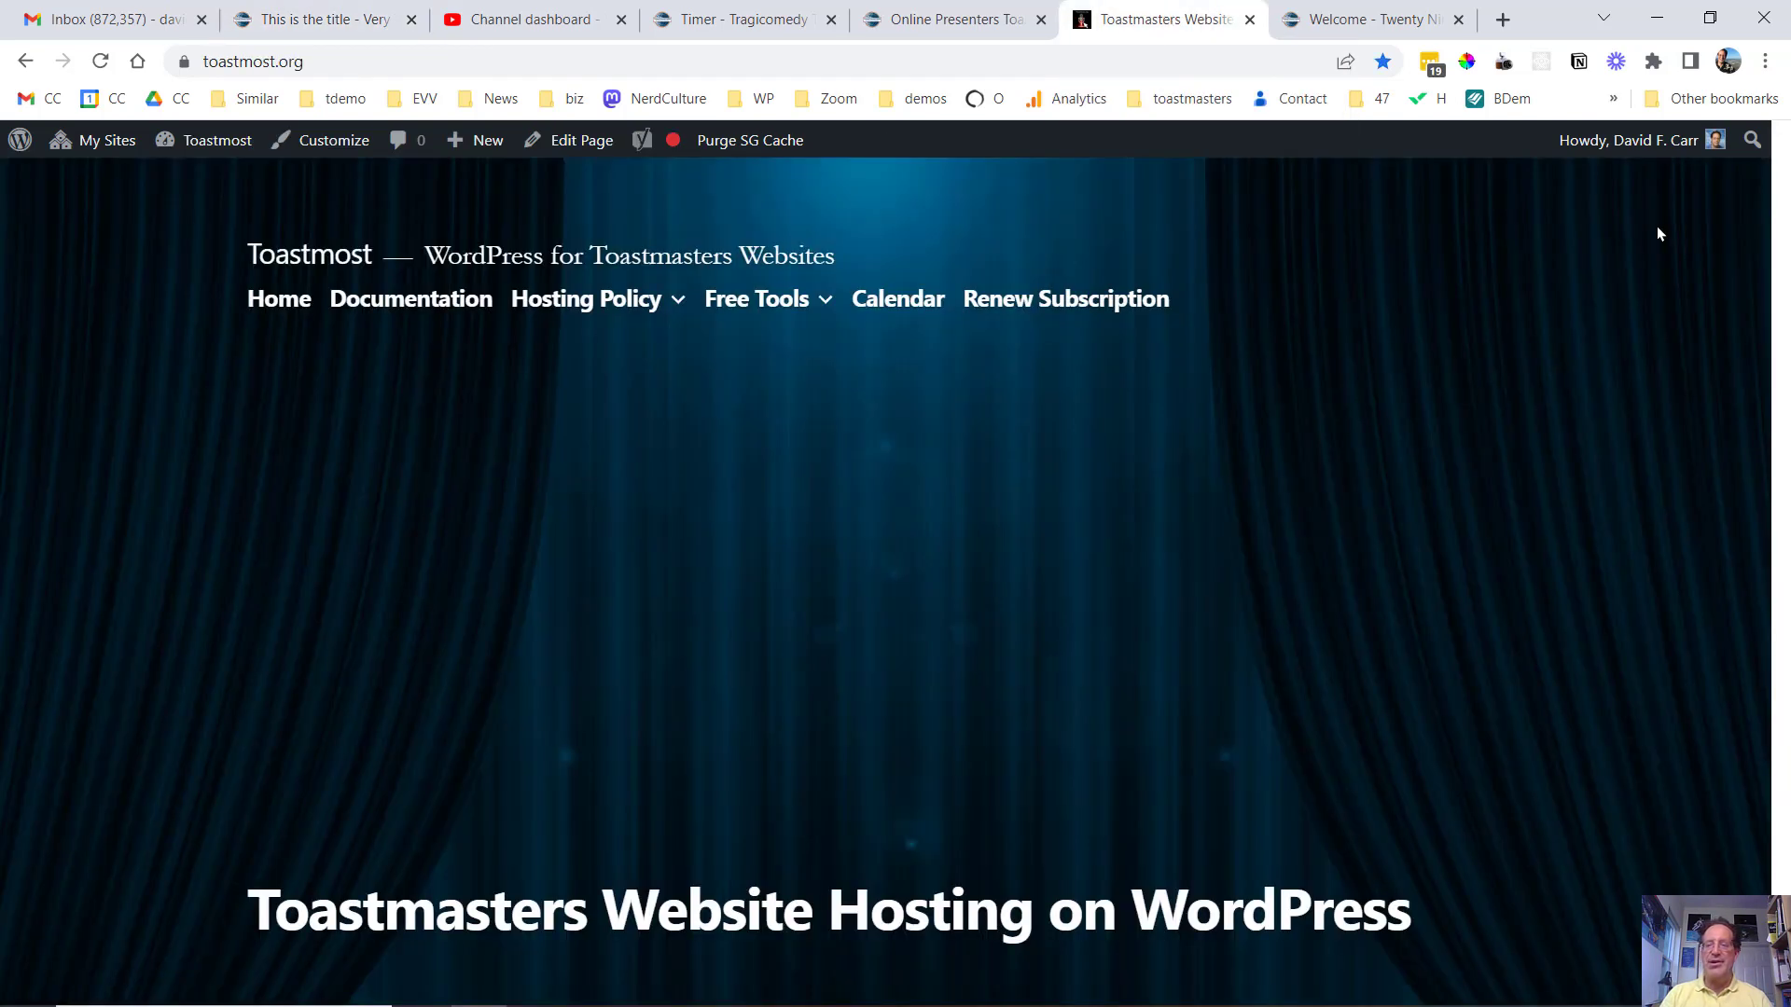
pyautogui.moveTo(1781, 188); pyautogui.dragTo(1766, 393)
pyautogui.scroll(-15, 1765, 393)
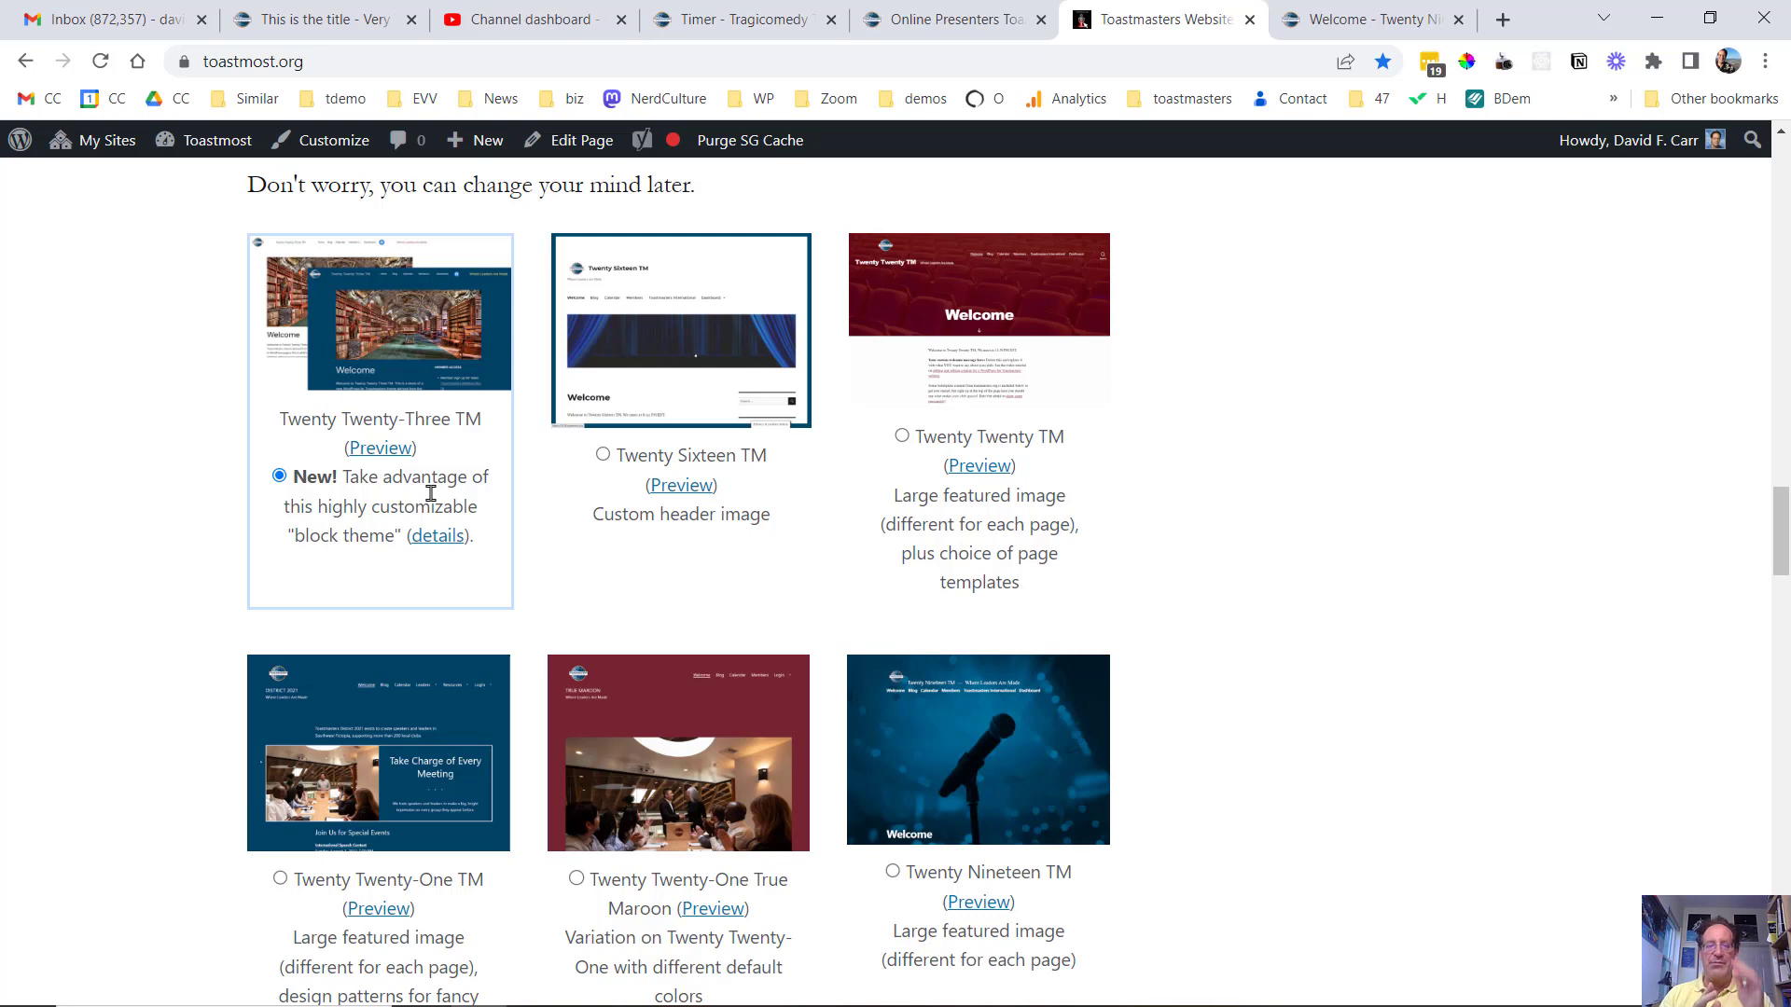
# - Return to the published "This is the title" page and open the site editor for Very Testy
pyautogui.click(303, 19)
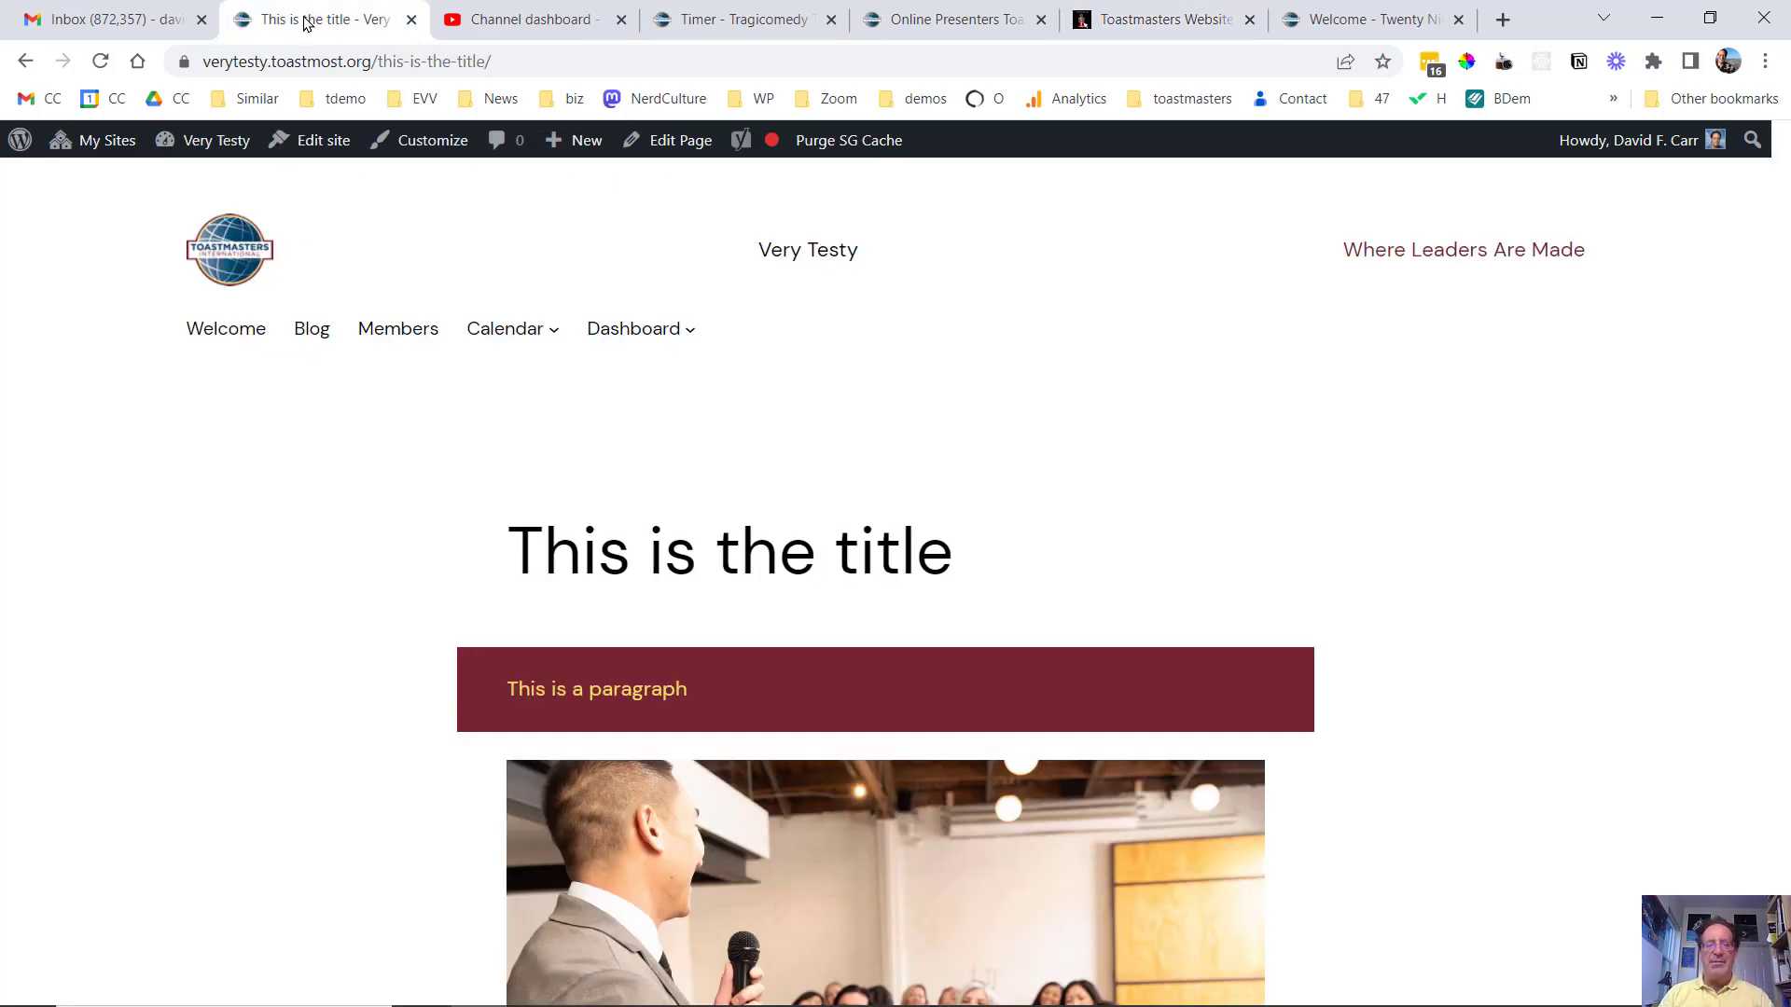
pyautogui.moveTo(312, 149)
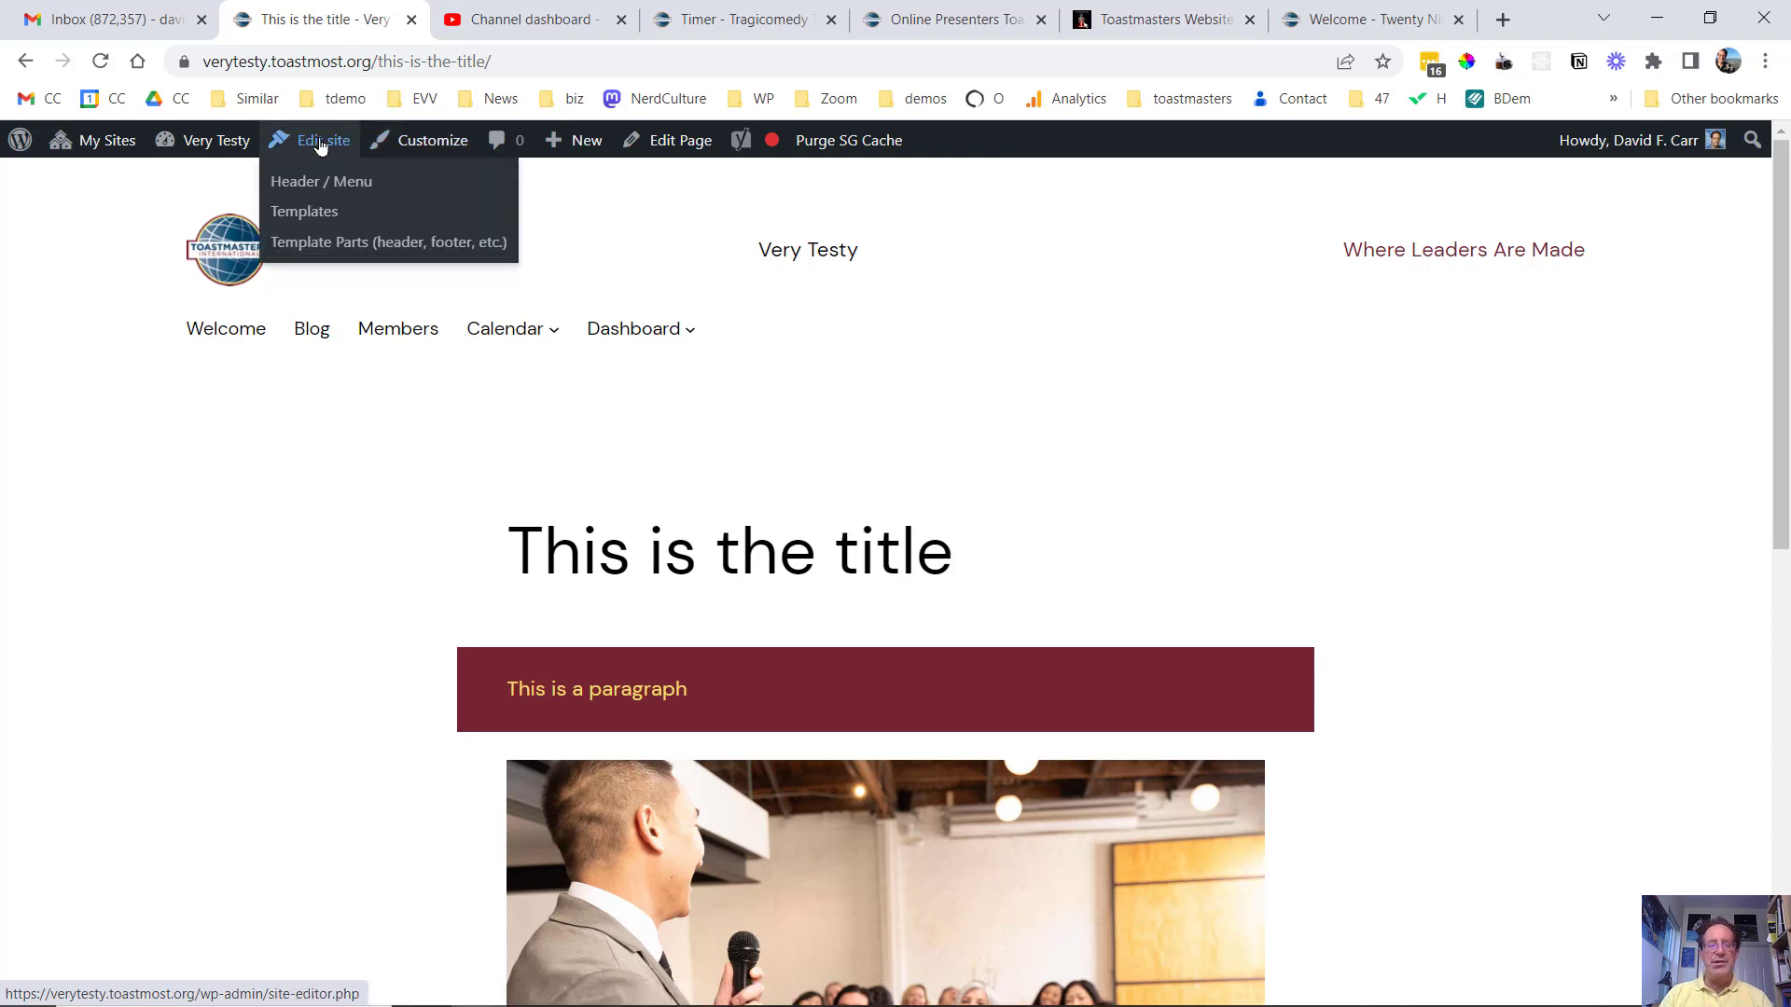
pyautogui.click(323, 147)
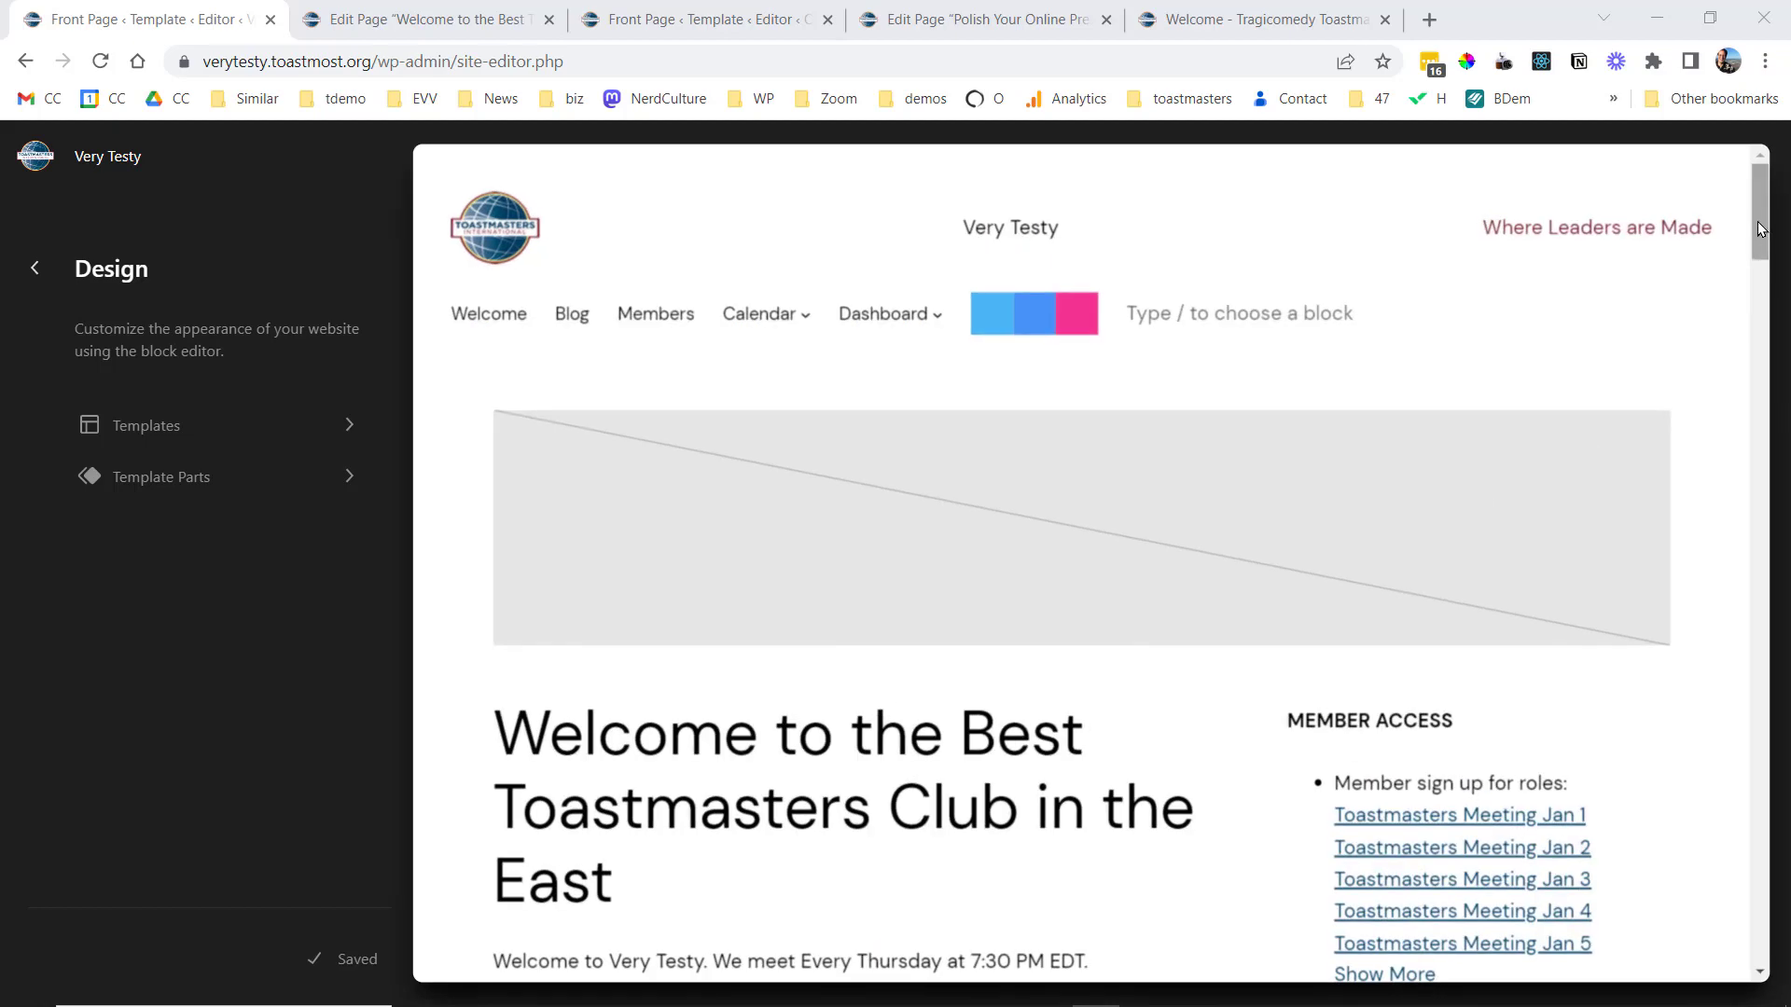
pyautogui.moveTo(1762, 233); pyautogui.dragTo(1737, 198)
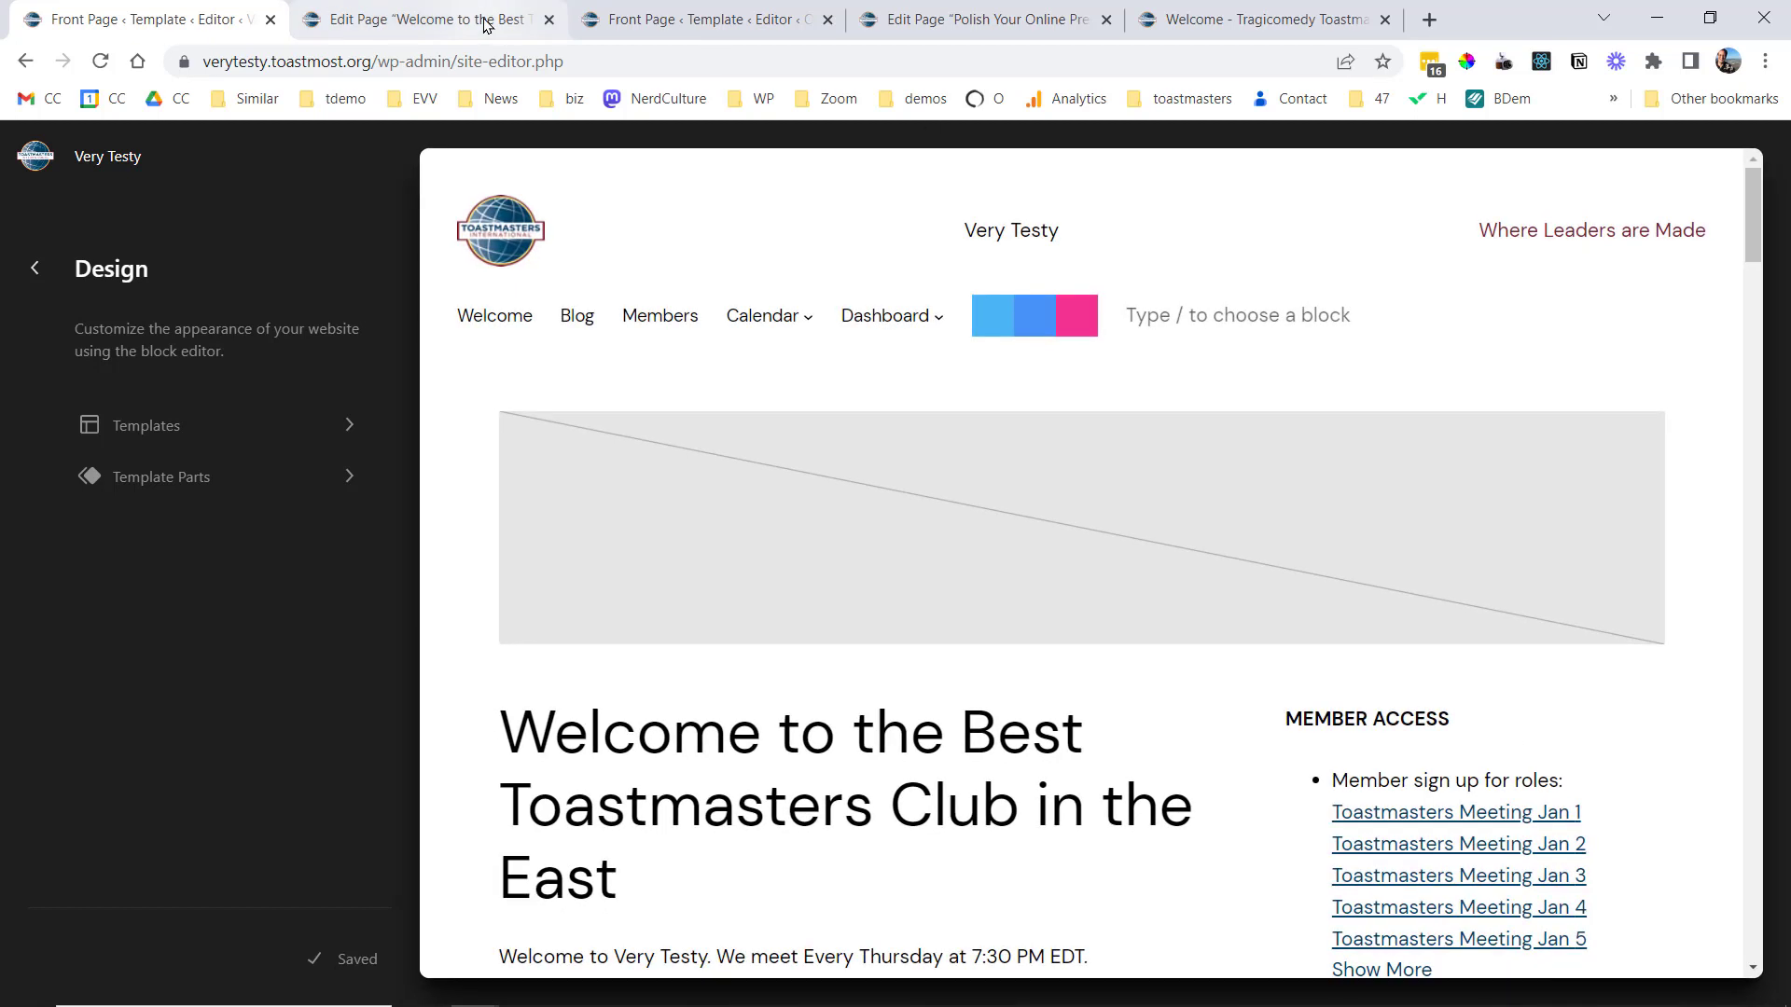
# - Compare the Online Presenters site's Front Page template with the edit screen of its "Polish Your Online Presentation Skills" page
pyautogui.click(703, 28)
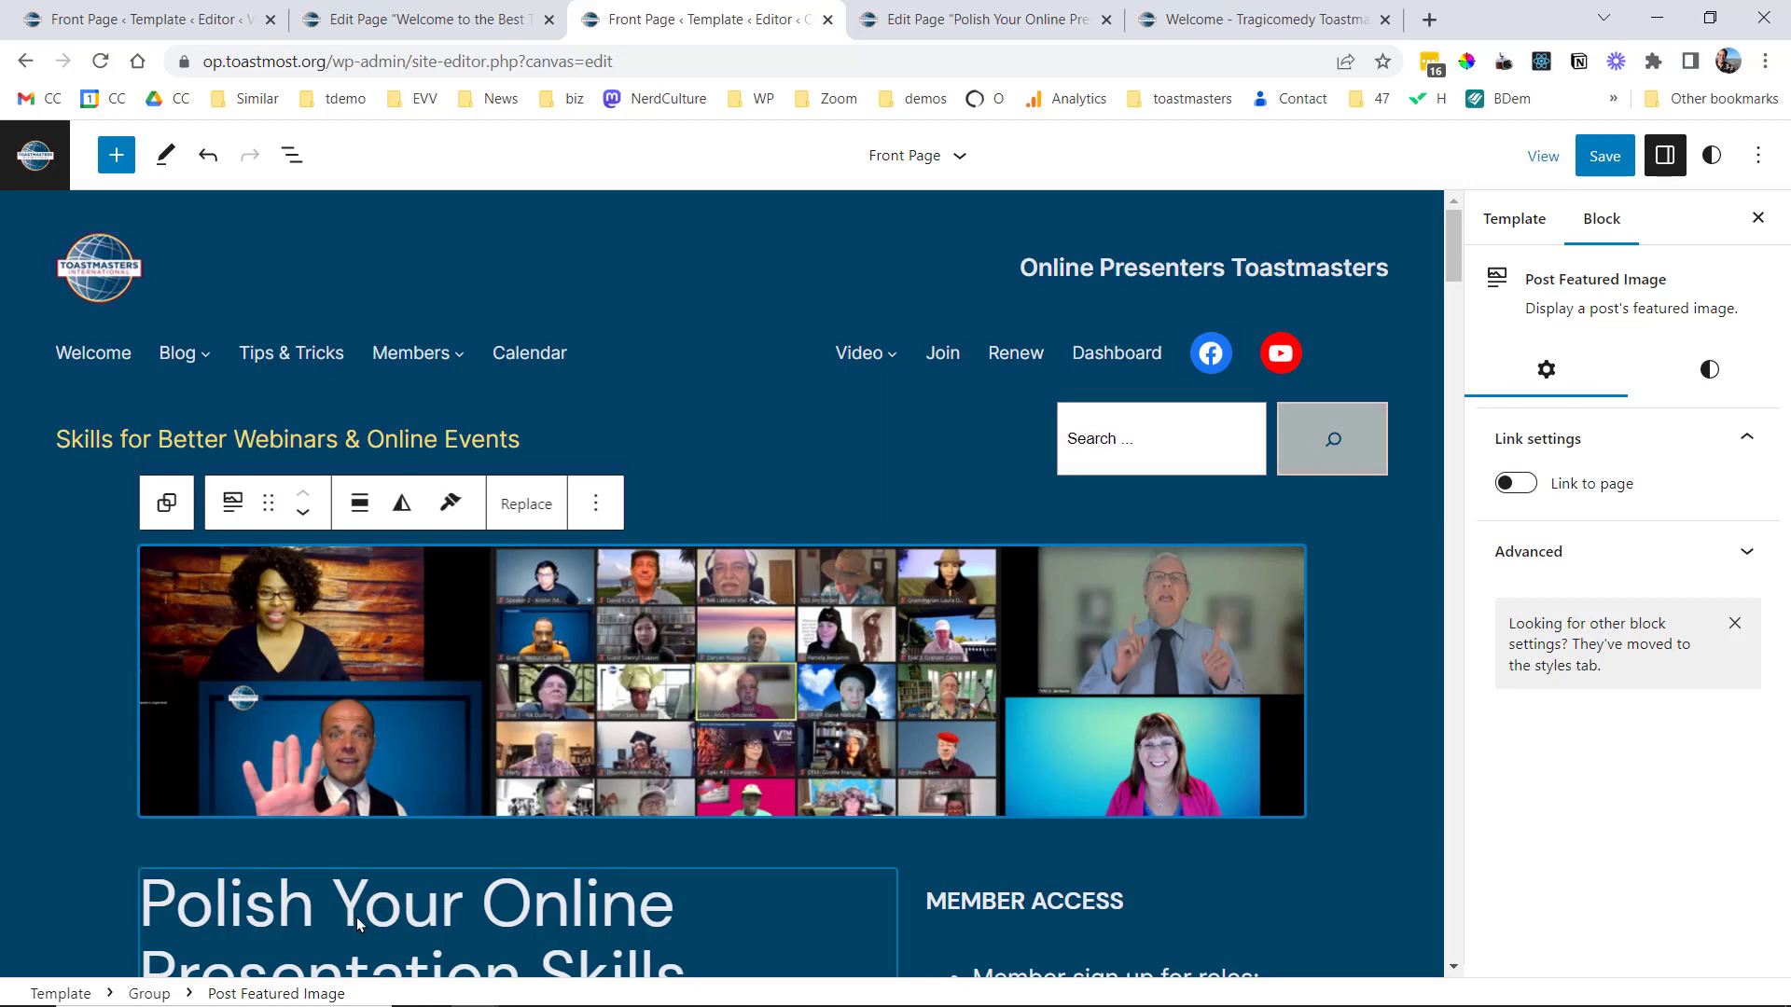
pyautogui.click(981, 22)
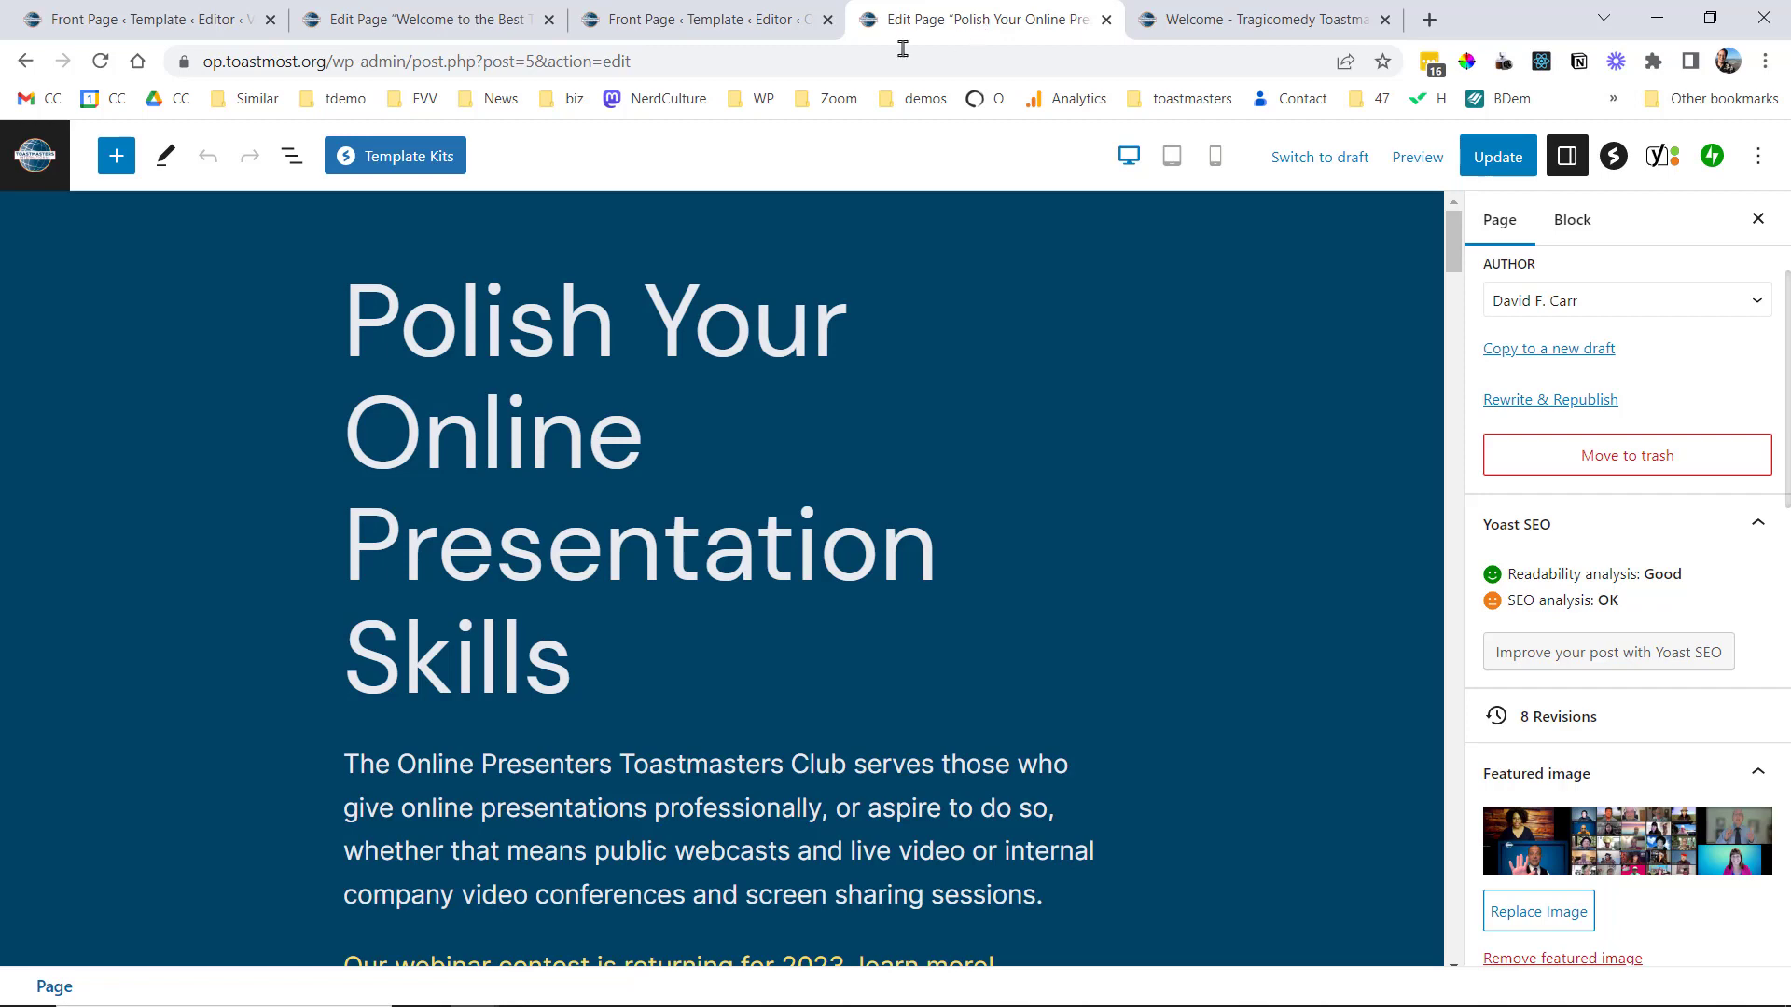
pyautogui.click(650, 21)
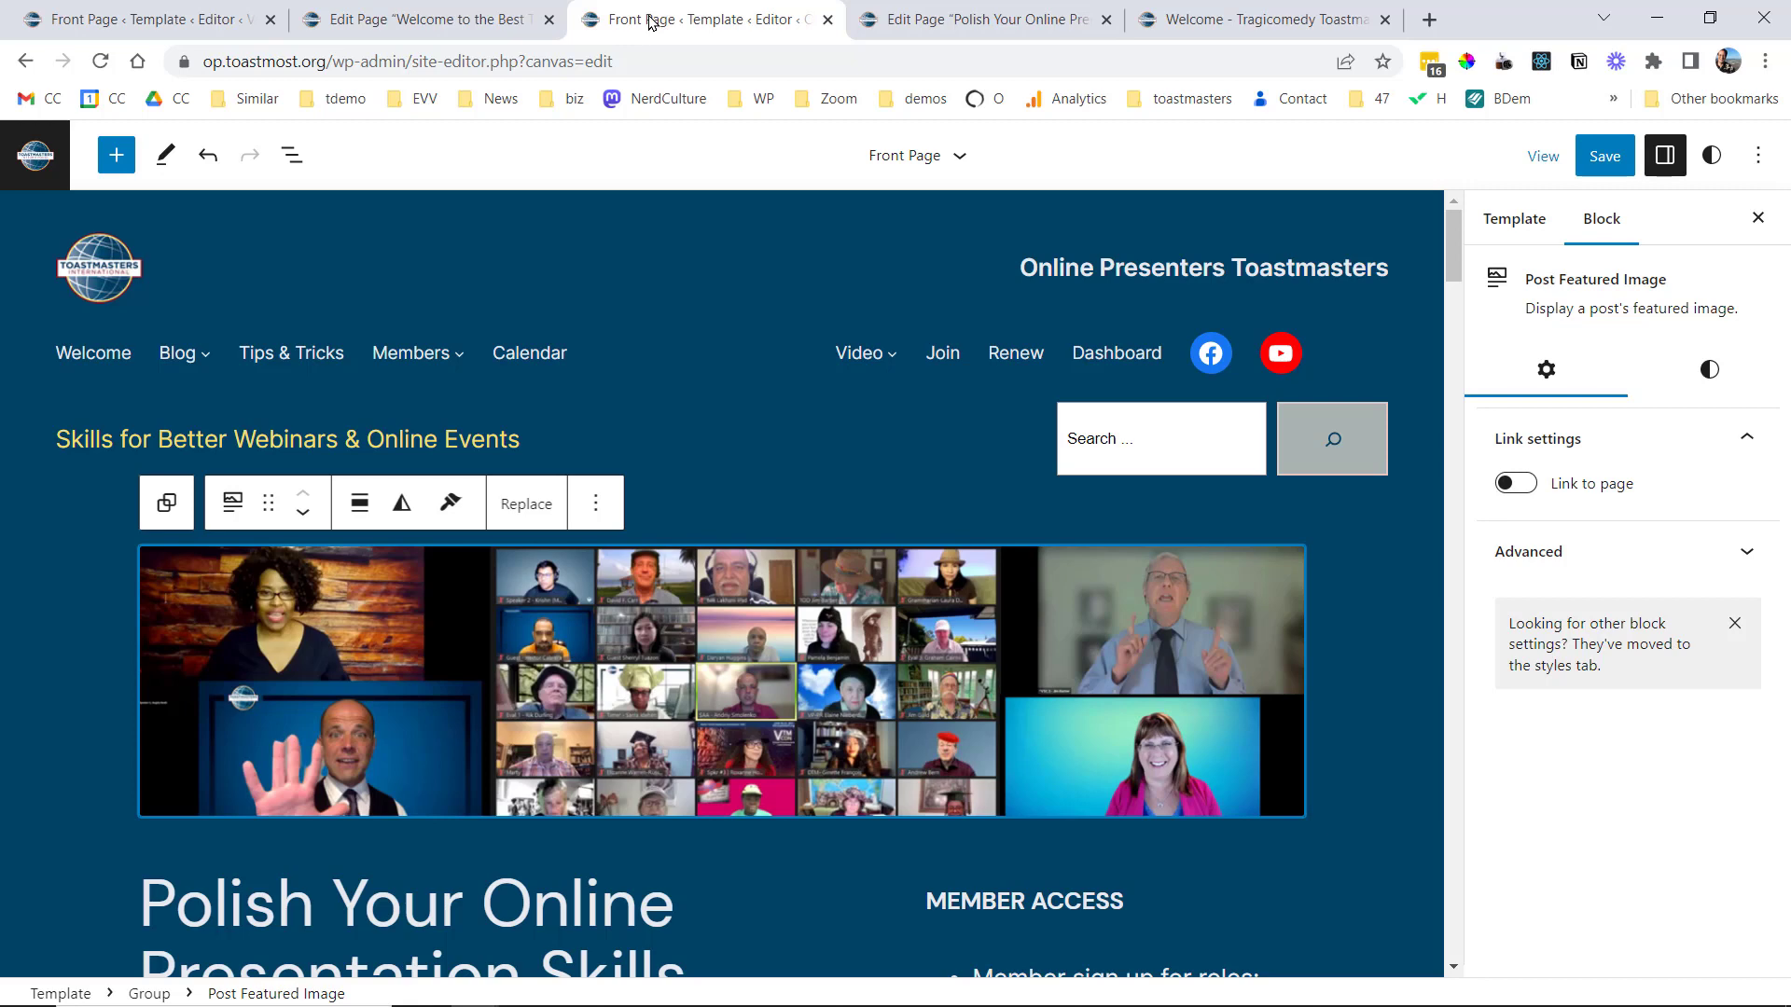
# - Go back to the Very Testy site editor, preview the 404 template and return to the template list
pyautogui.click(161, 19)
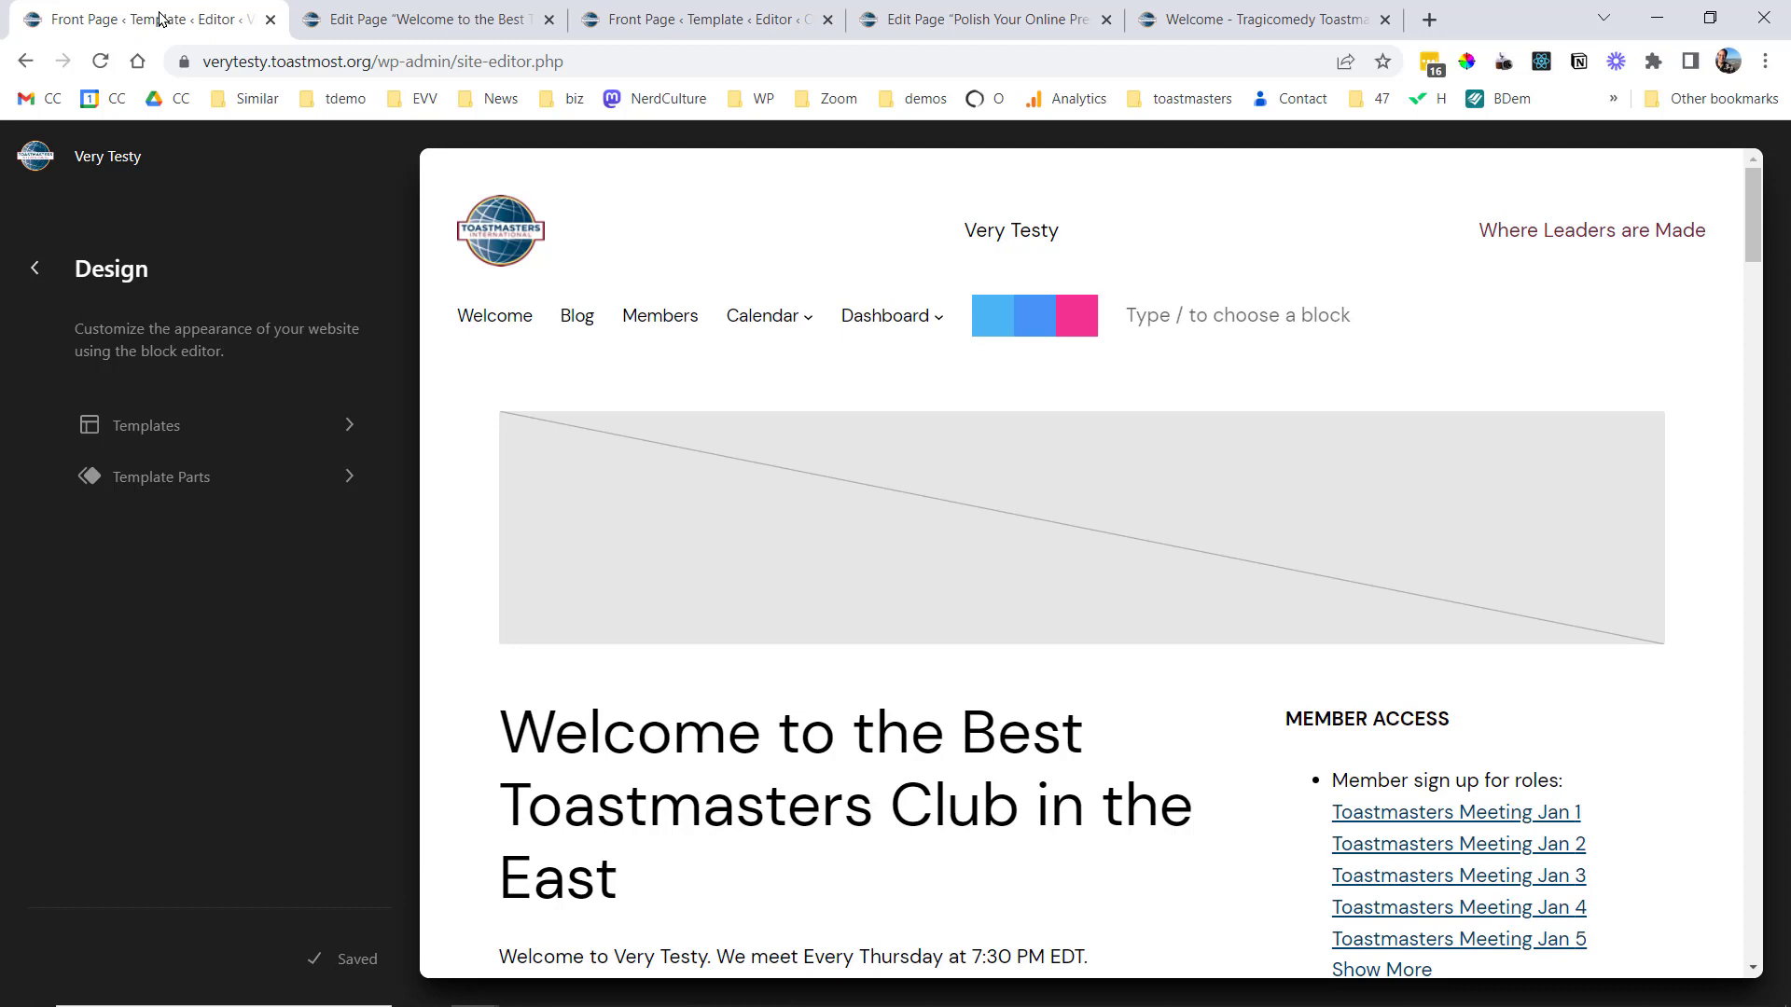
pyautogui.click(157, 427)
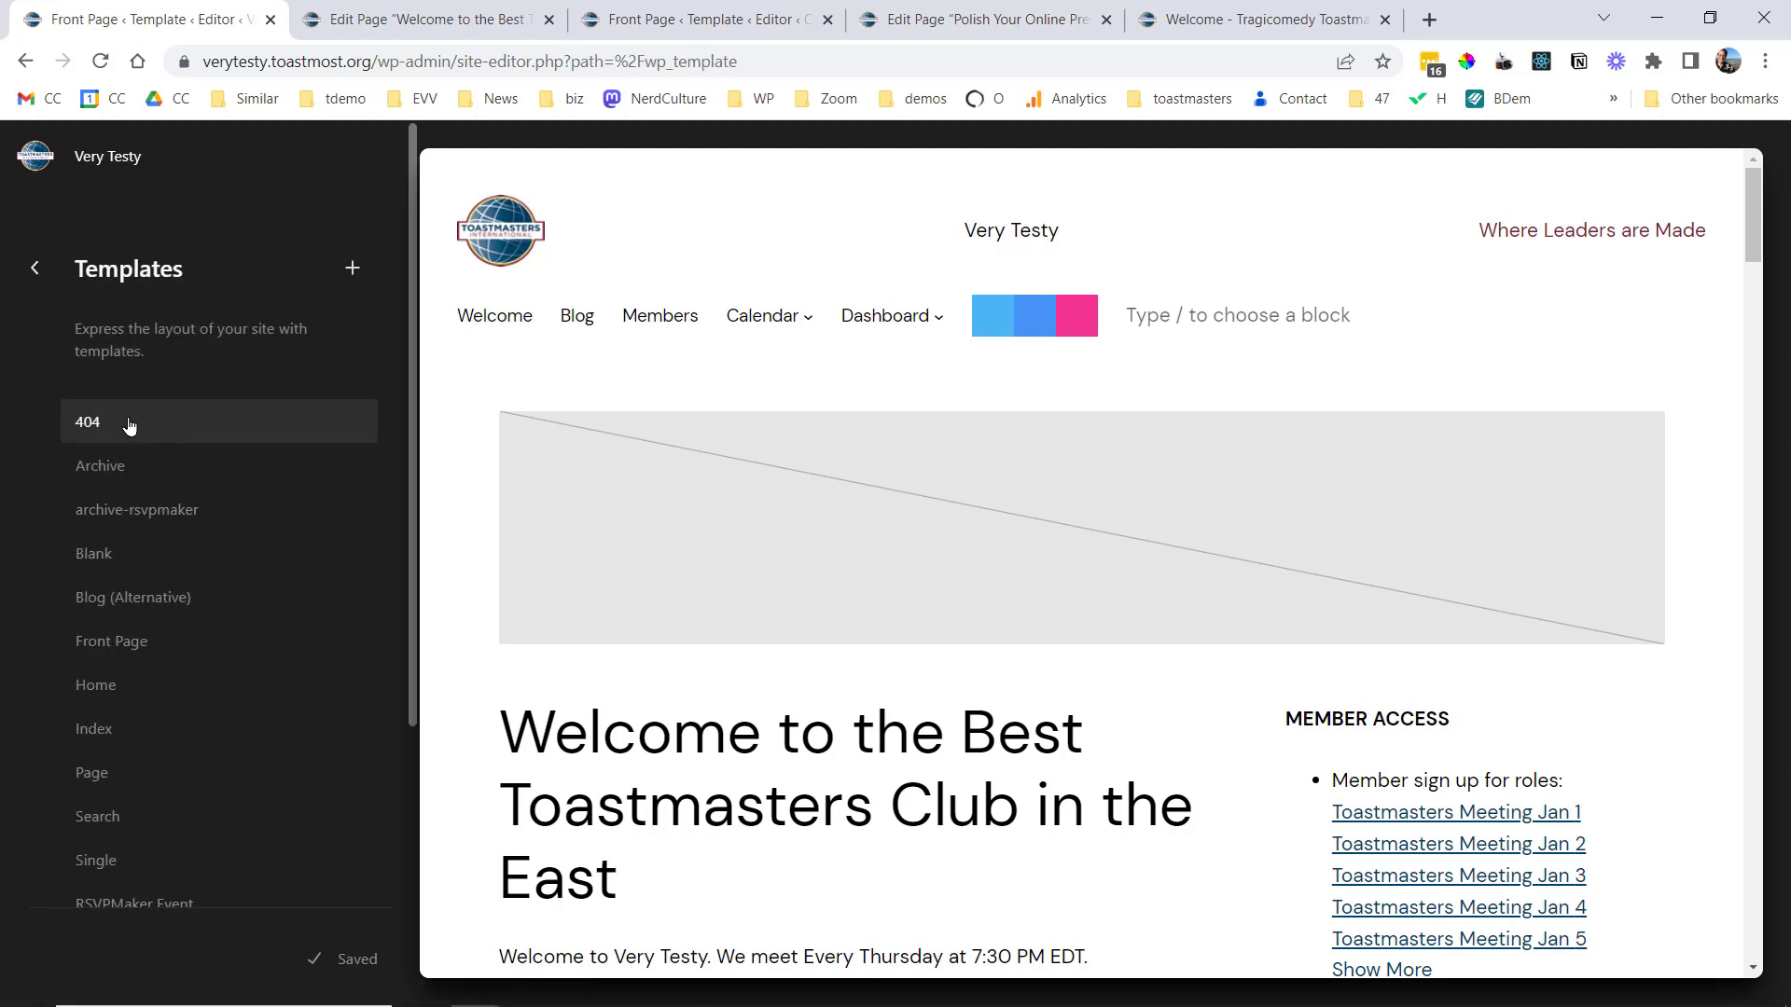
pyautogui.click(121, 425)
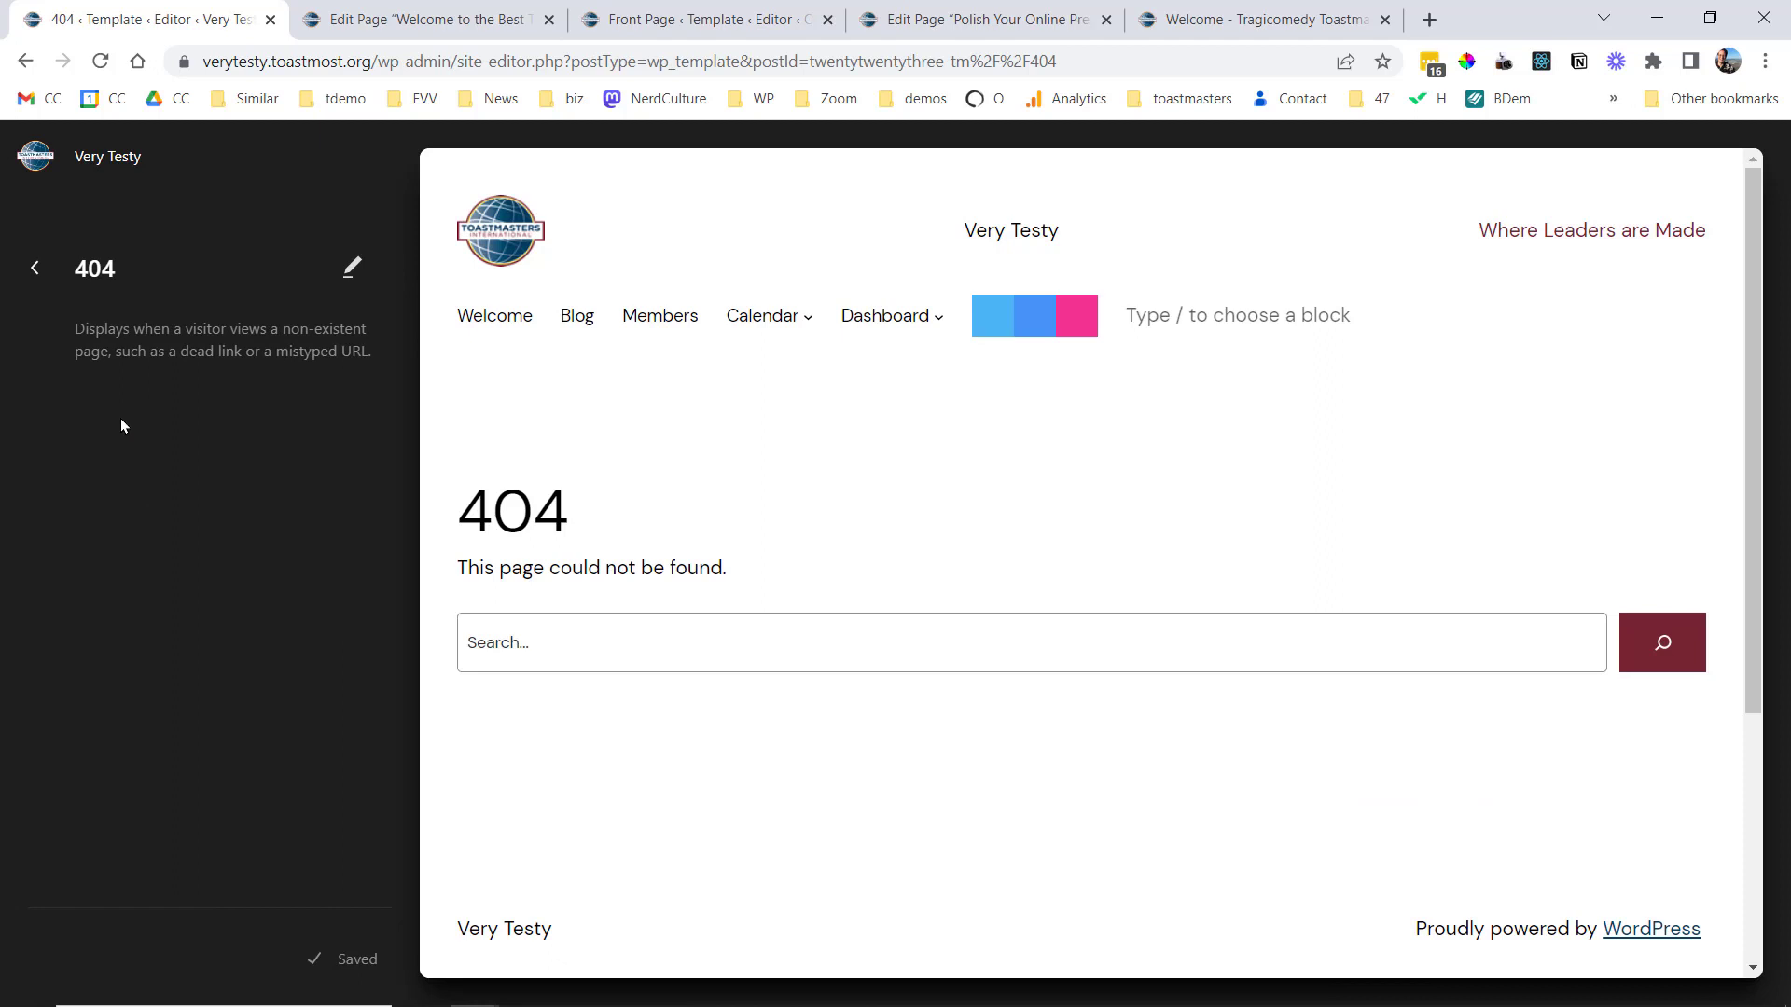
pyautogui.click(33, 268)
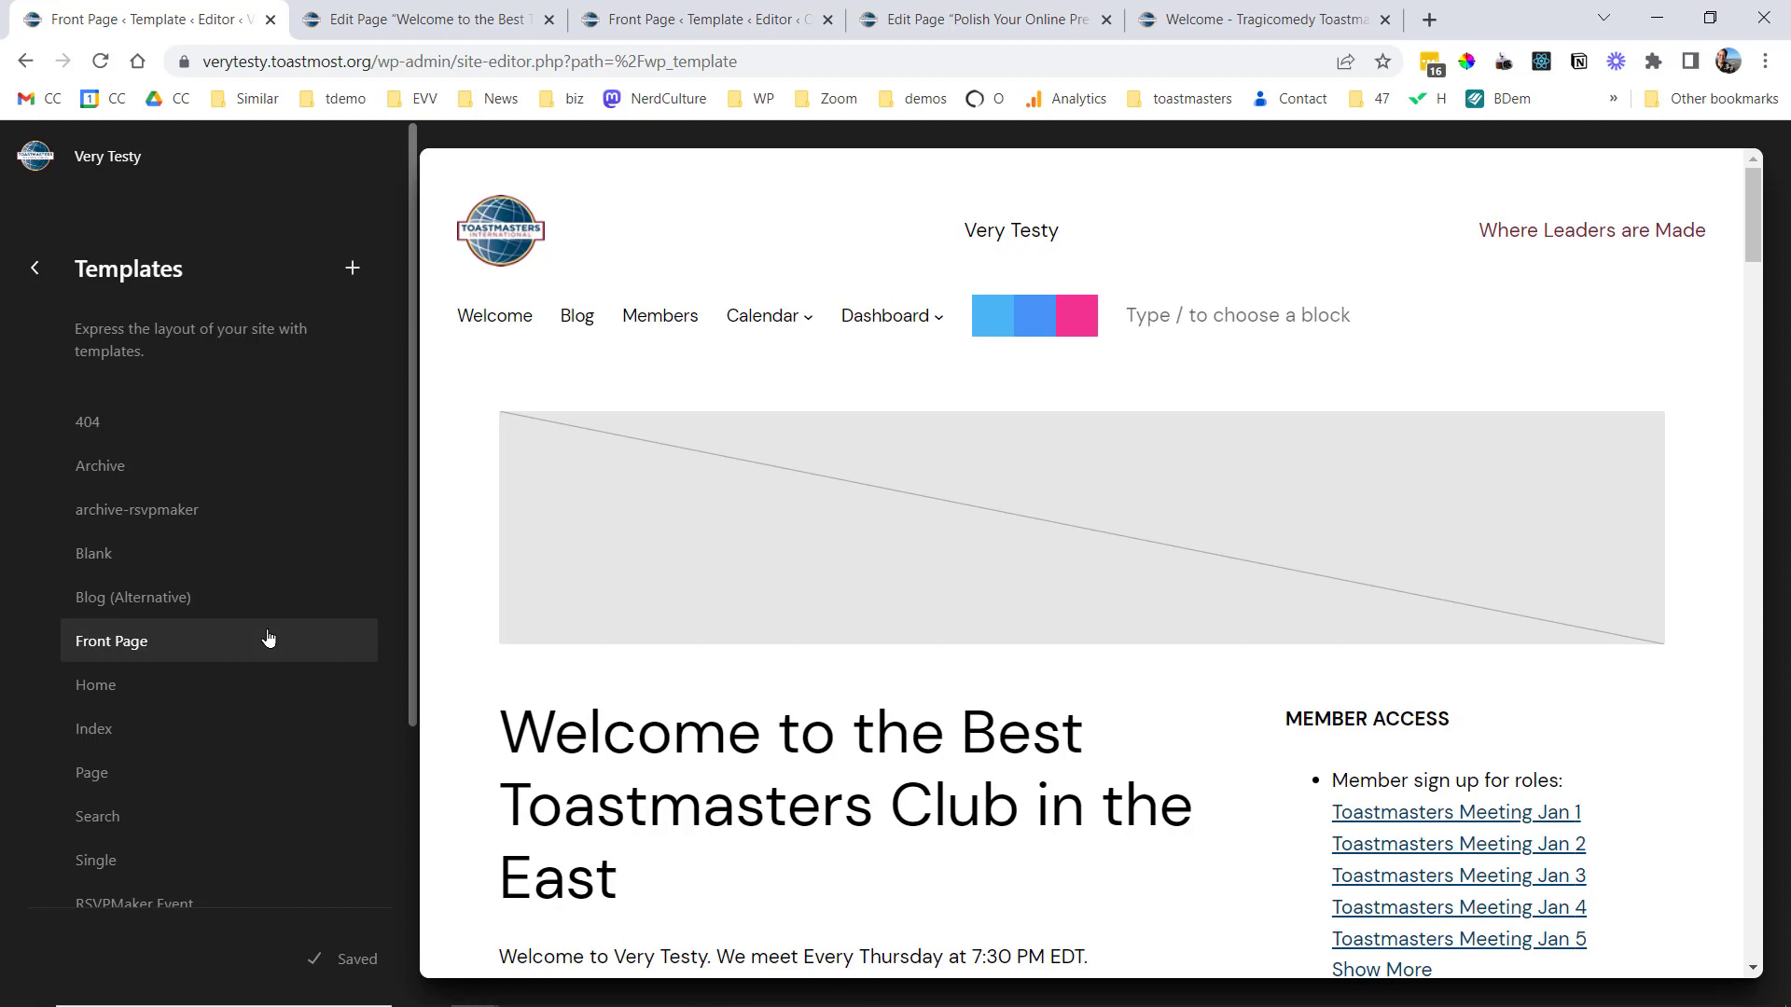
# - Preview the Home template with its blog listing and return to the template list
pyautogui.click(177, 687)
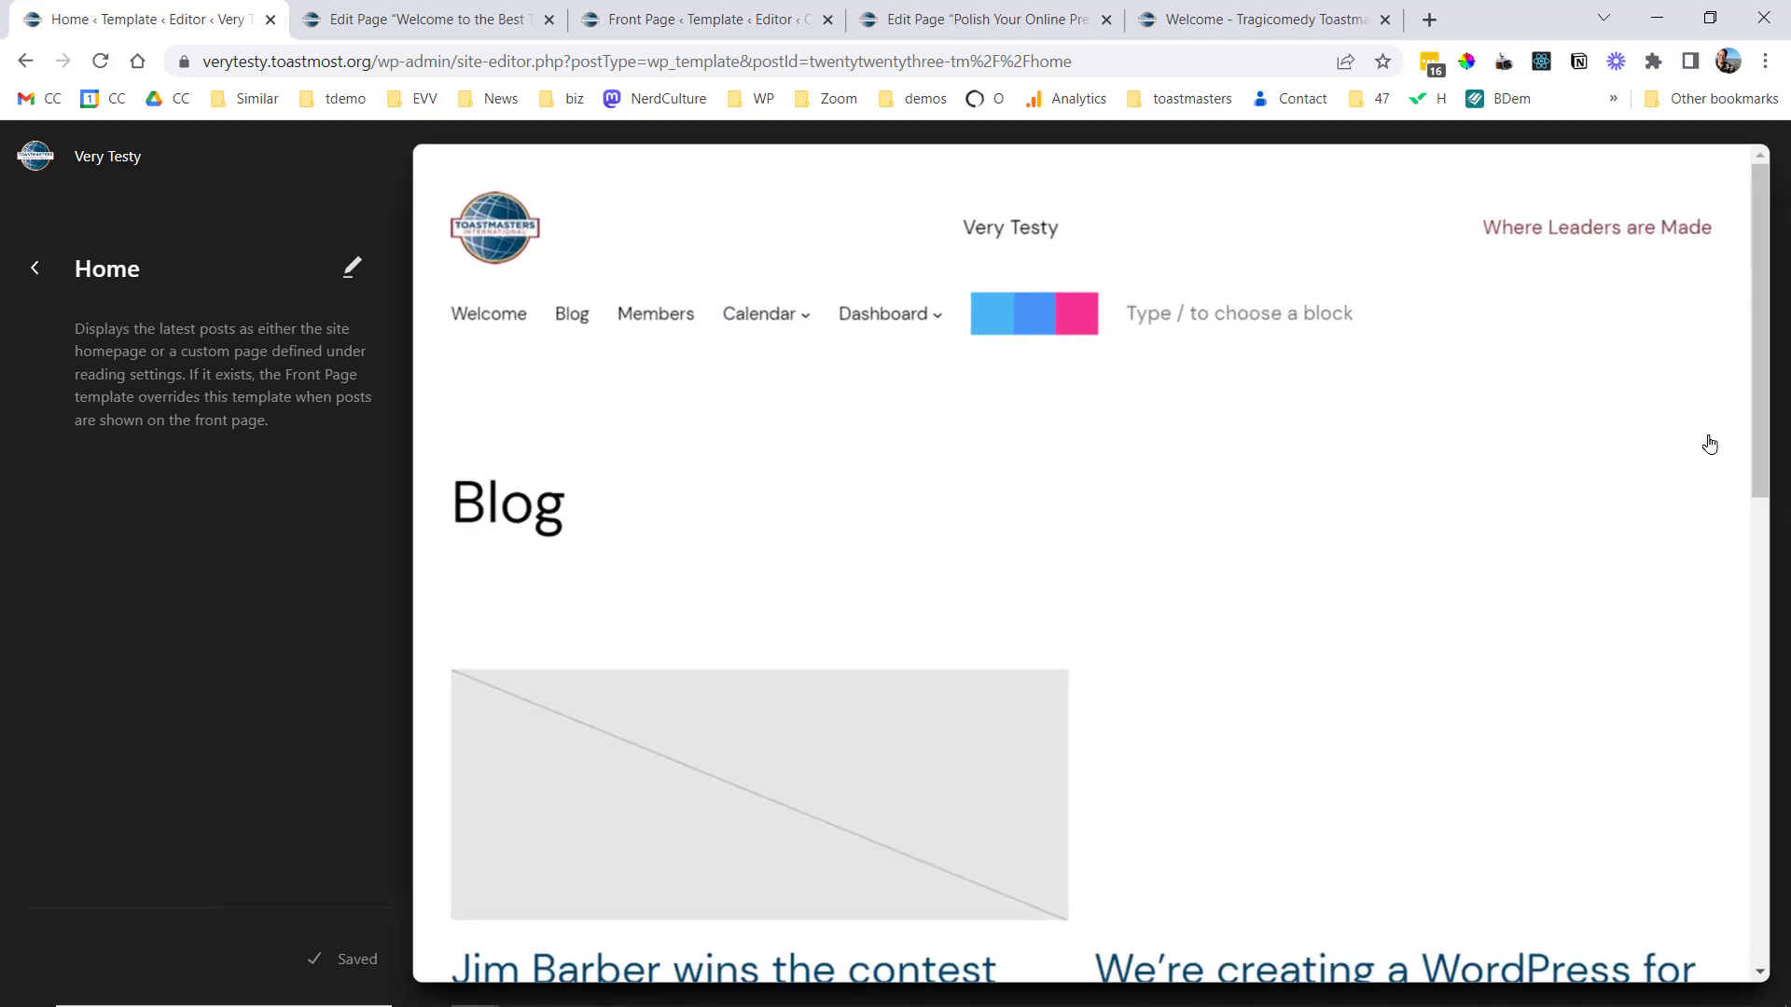
pyautogui.moveTo(1764, 369)
pyautogui.mouseDown()
pyautogui.moveTo(1763, 737)
pyautogui.moveTo(1739, 345)
pyautogui.mouseUp()
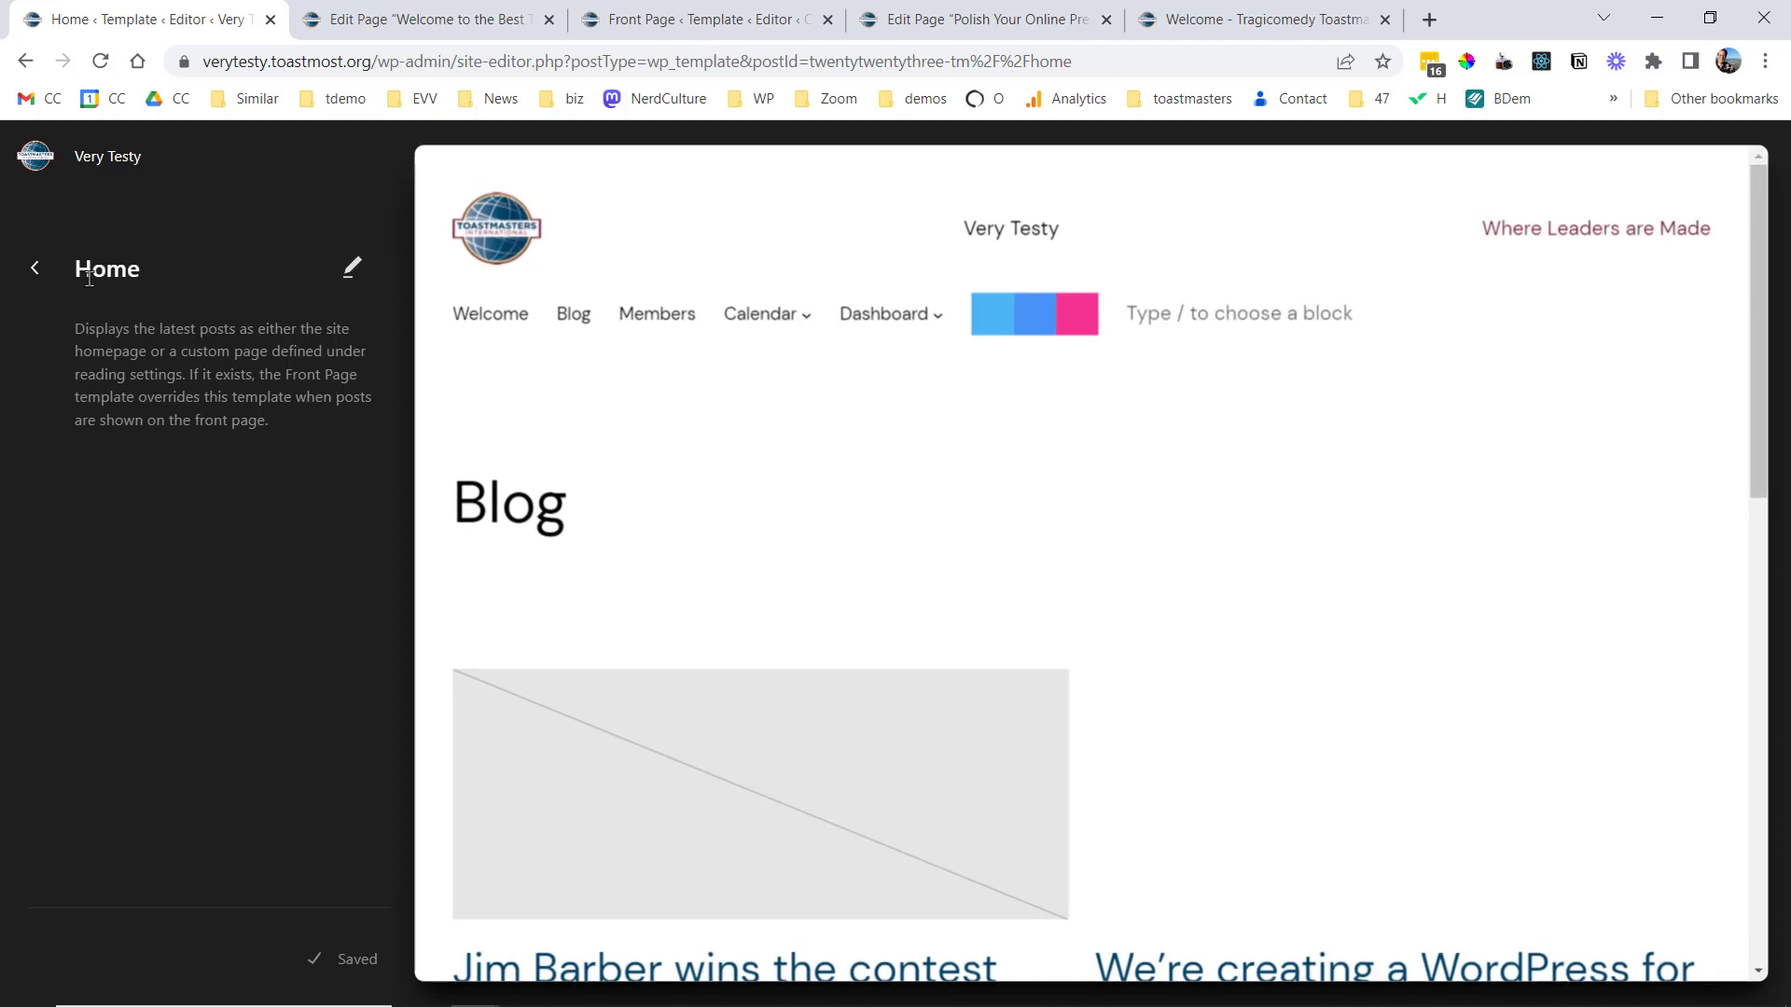
pyautogui.click(35, 270)
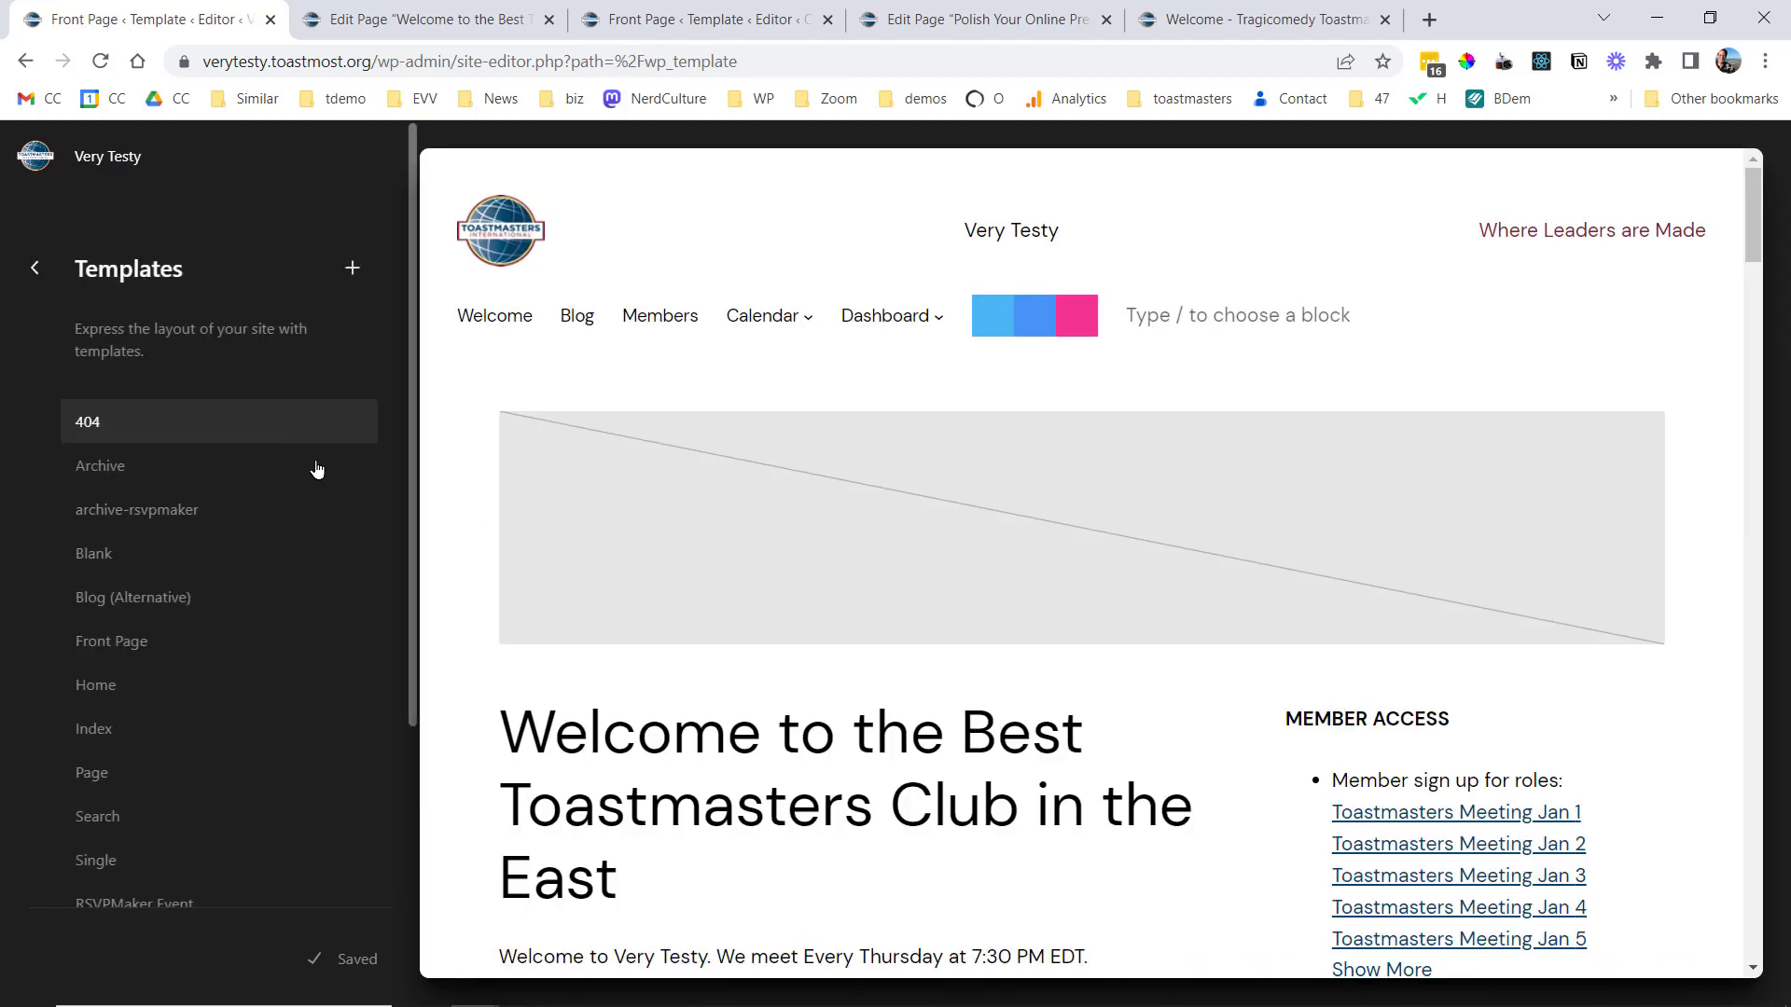
# - Open the Single template in the editing canvas to inspect its layout, and leave the canvas without changes
pyautogui.click(161, 859)
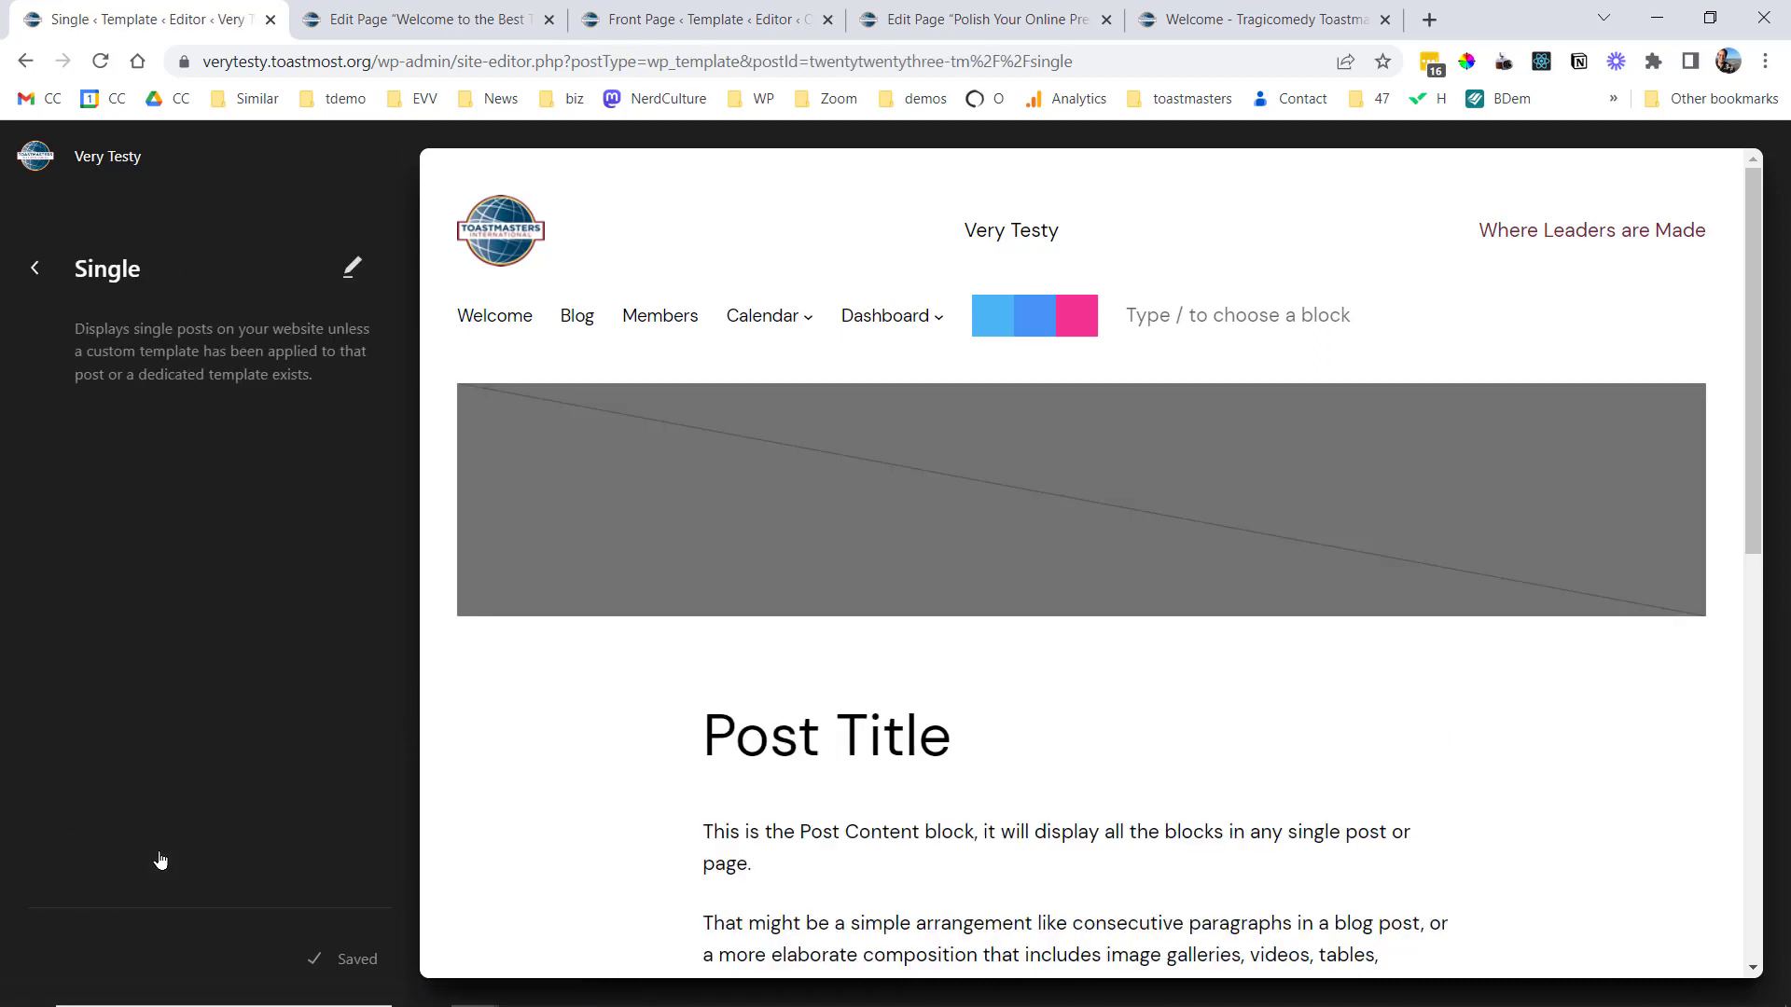
pyautogui.click(783, 486)
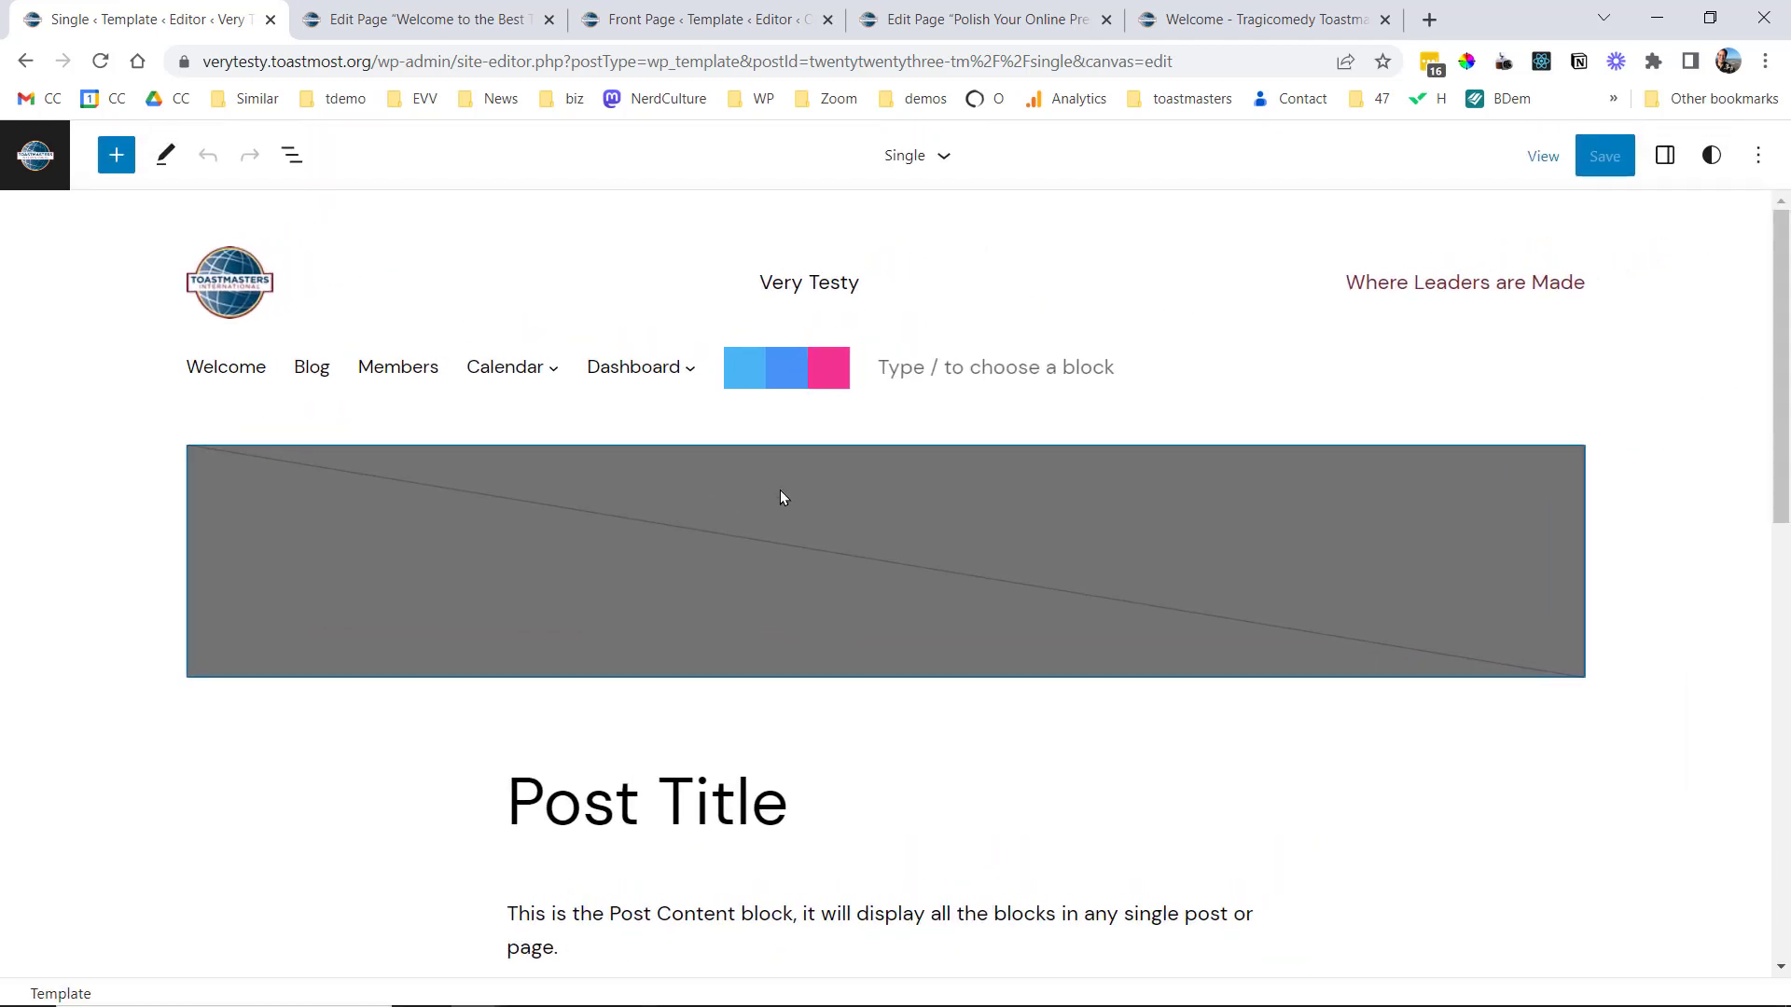
pyautogui.click(35, 161)
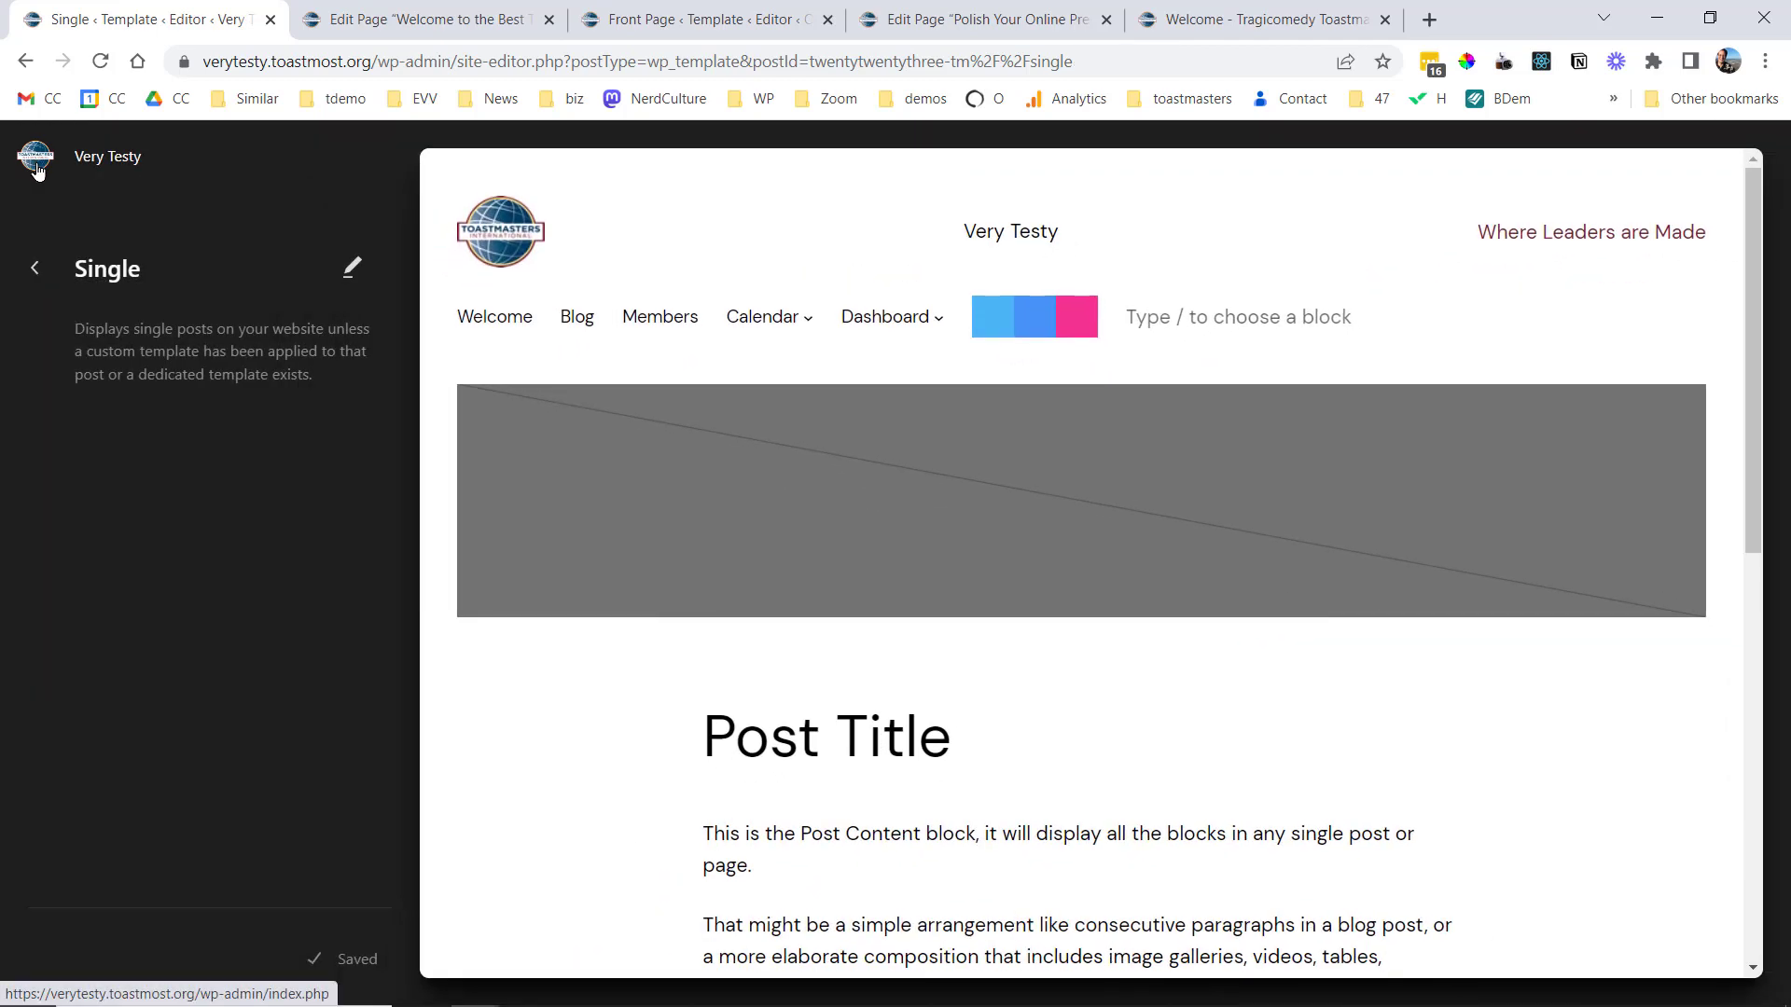
# - Leave the templates for the Design overview and open the list of template parts
pyautogui.click(35, 268)
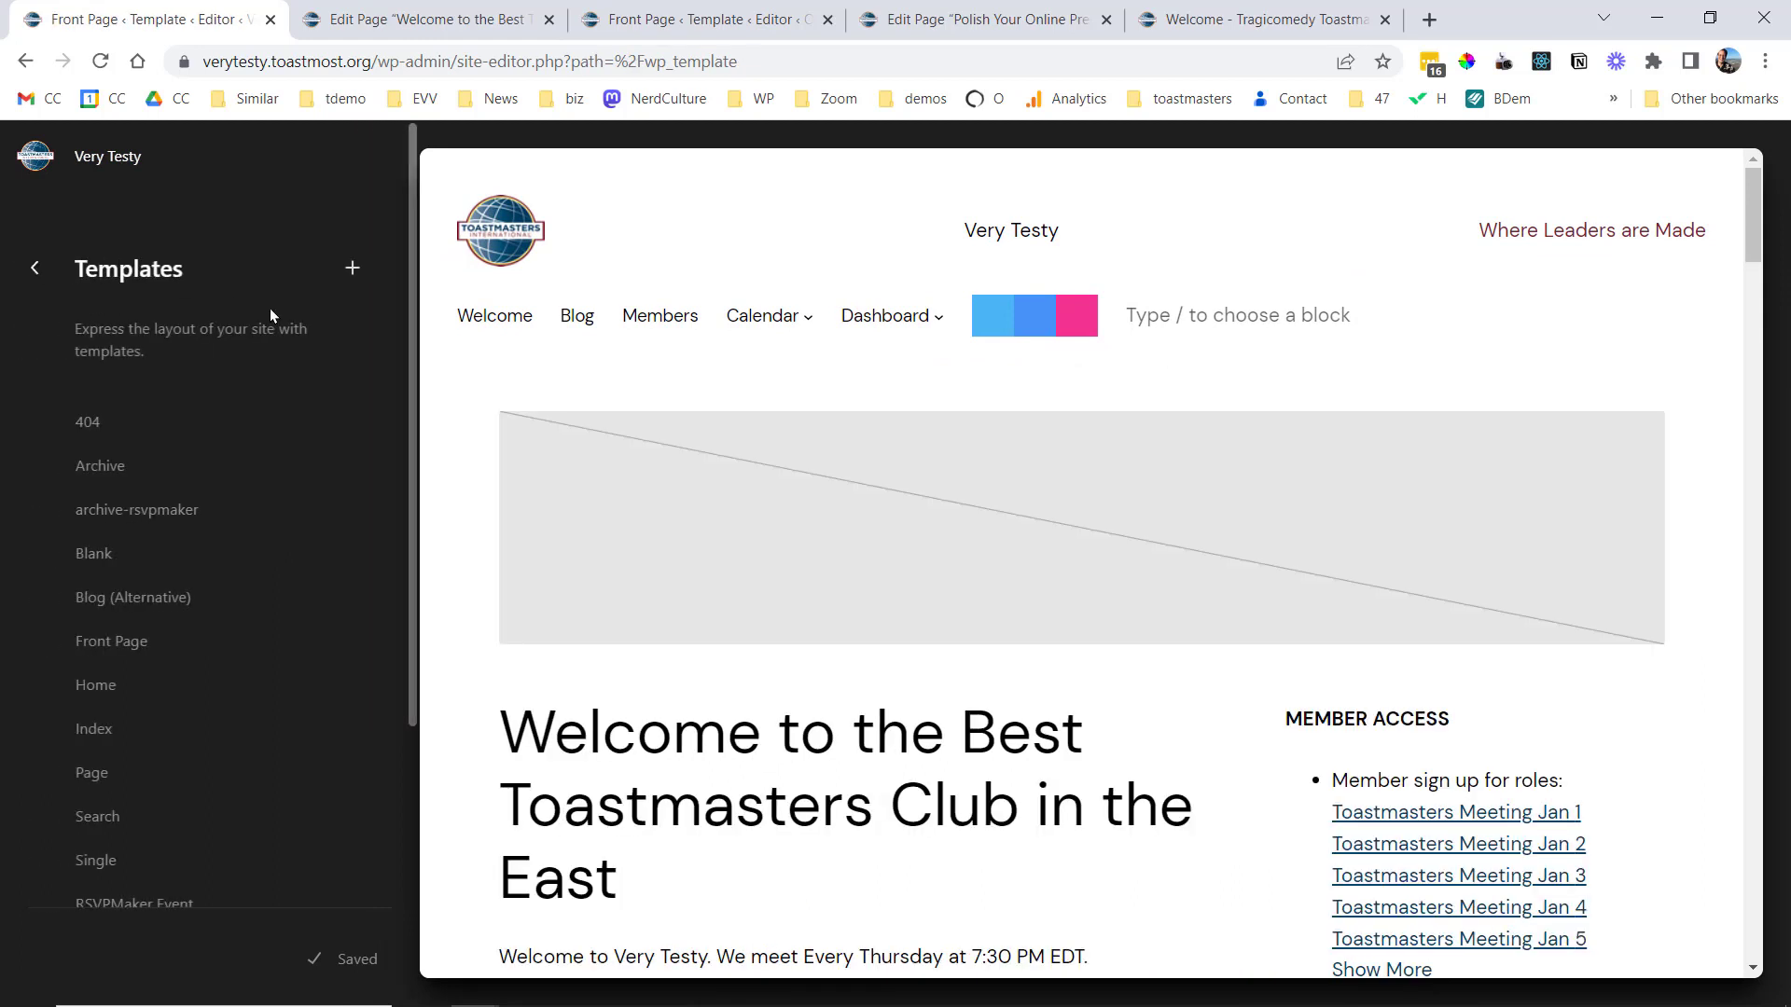
pyautogui.click(34, 270)
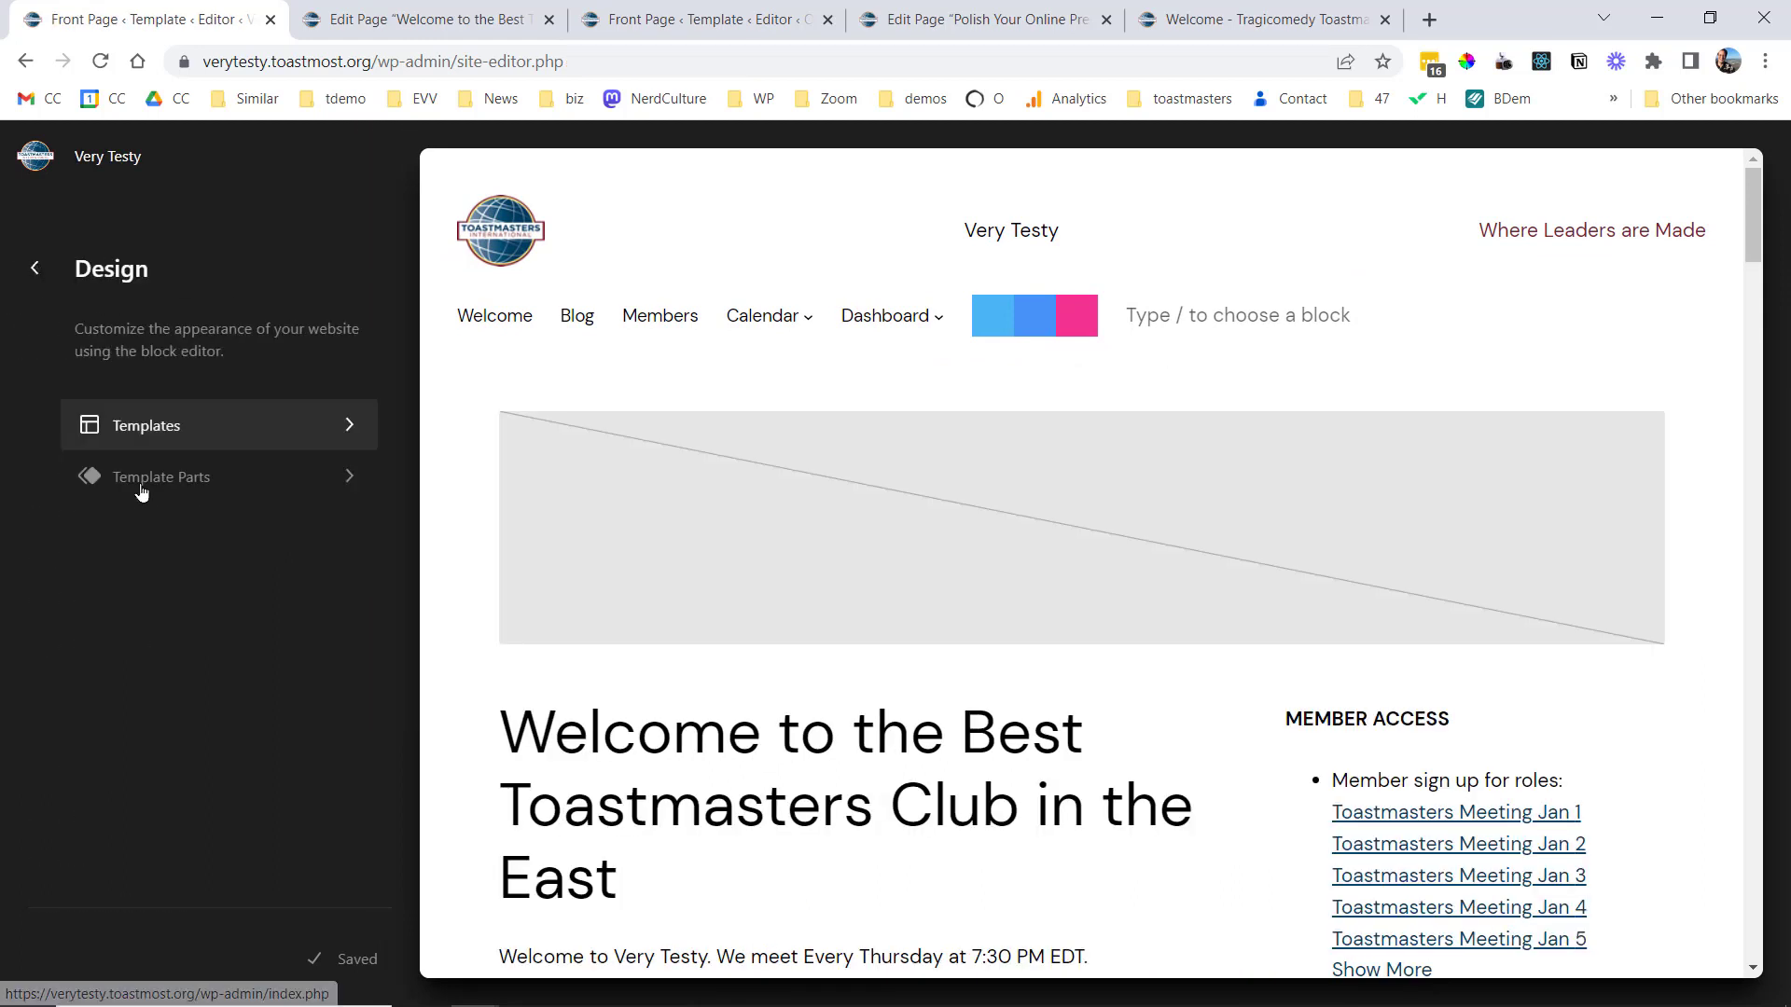
pyautogui.click(142, 480)
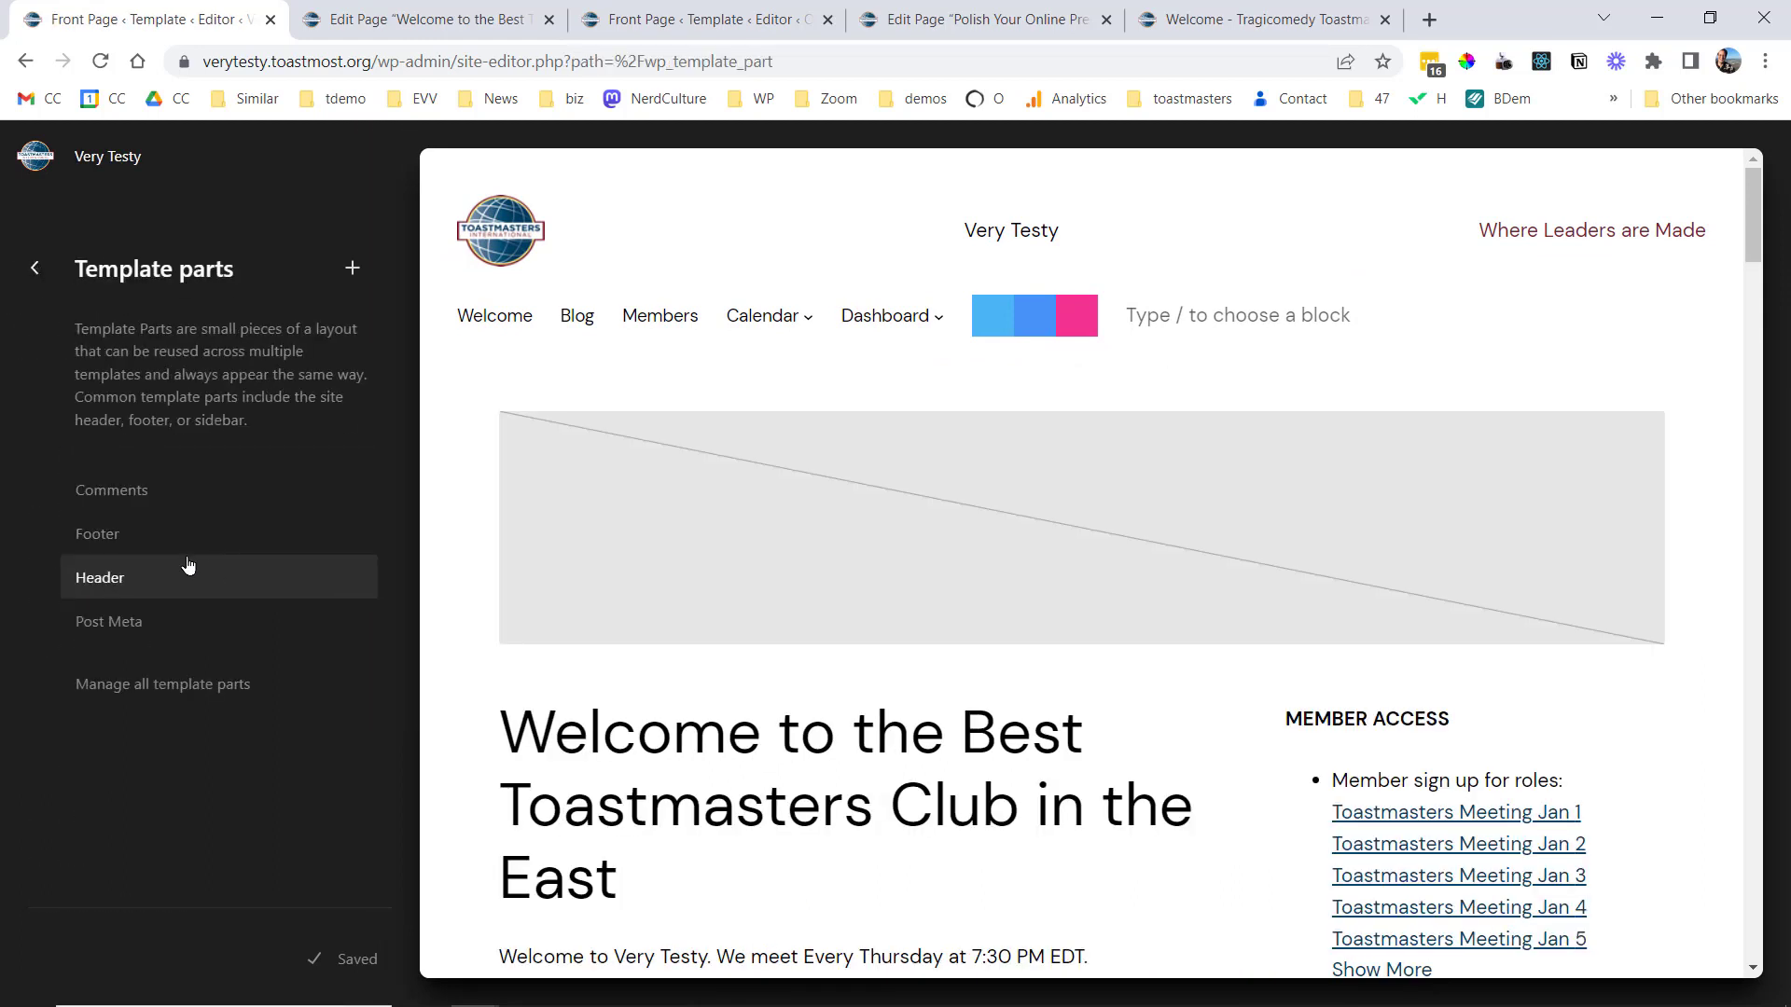
# - Preview the Header template part and return to the Design overview
pyautogui.click(154, 580)
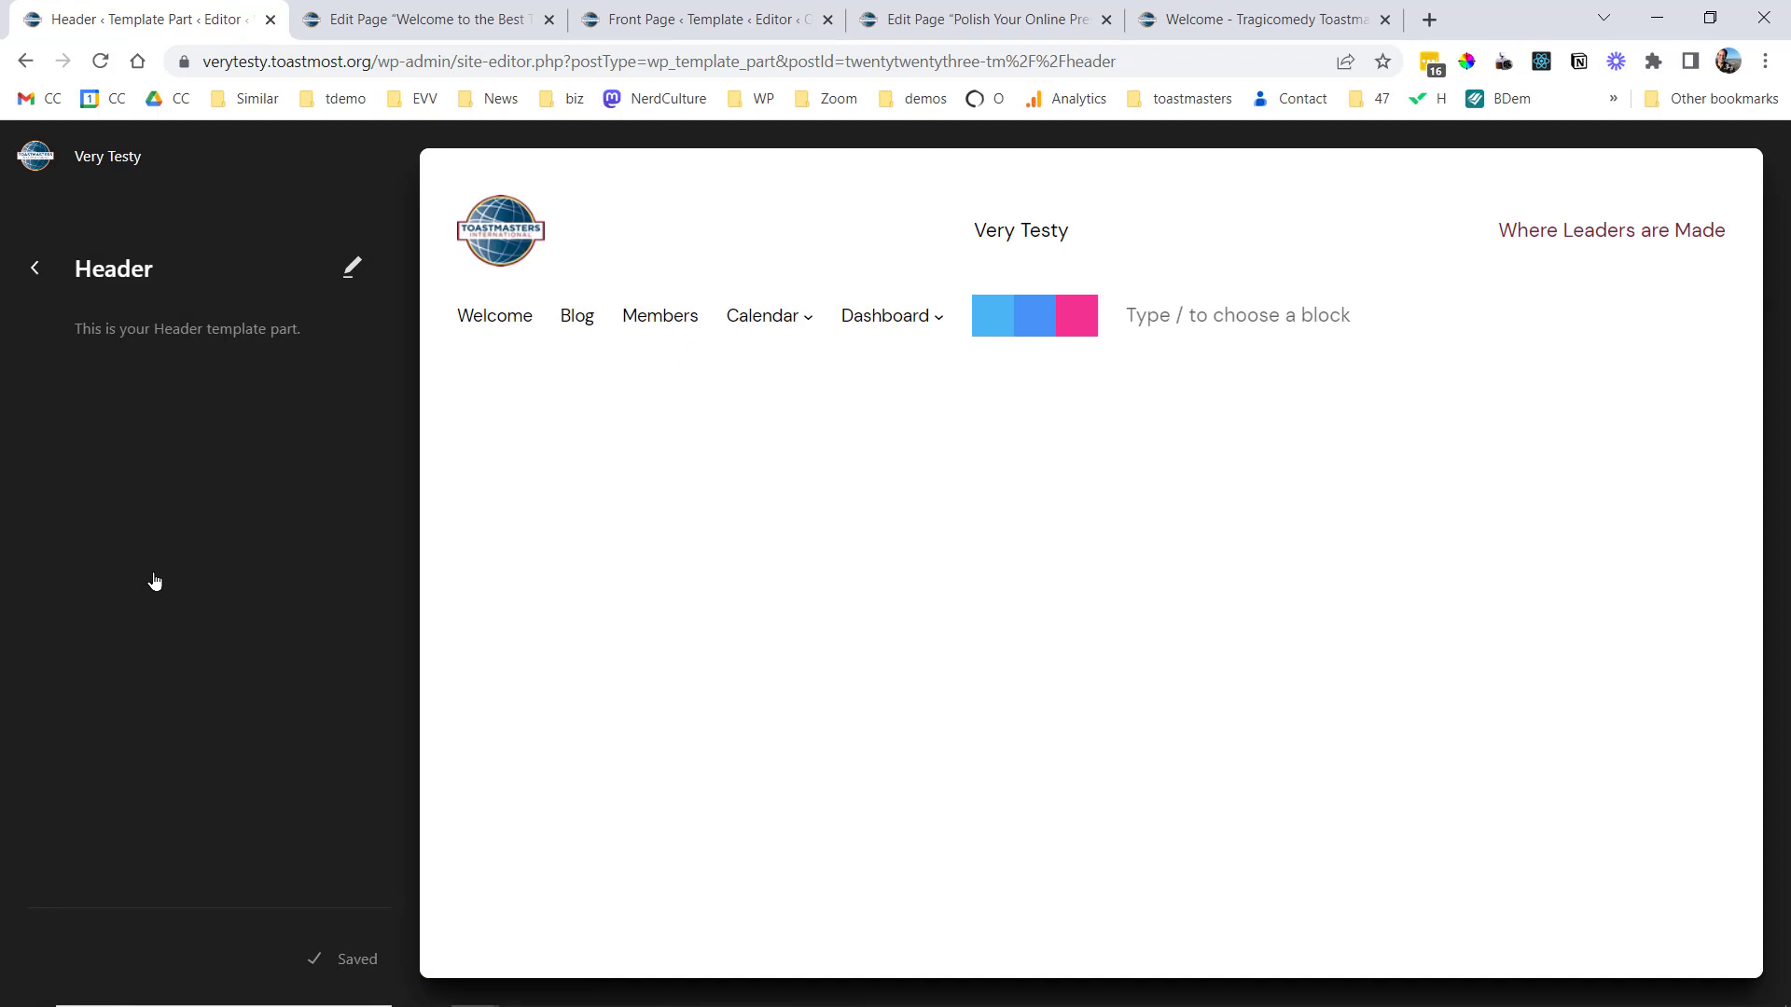
pyautogui.click(35, 272)
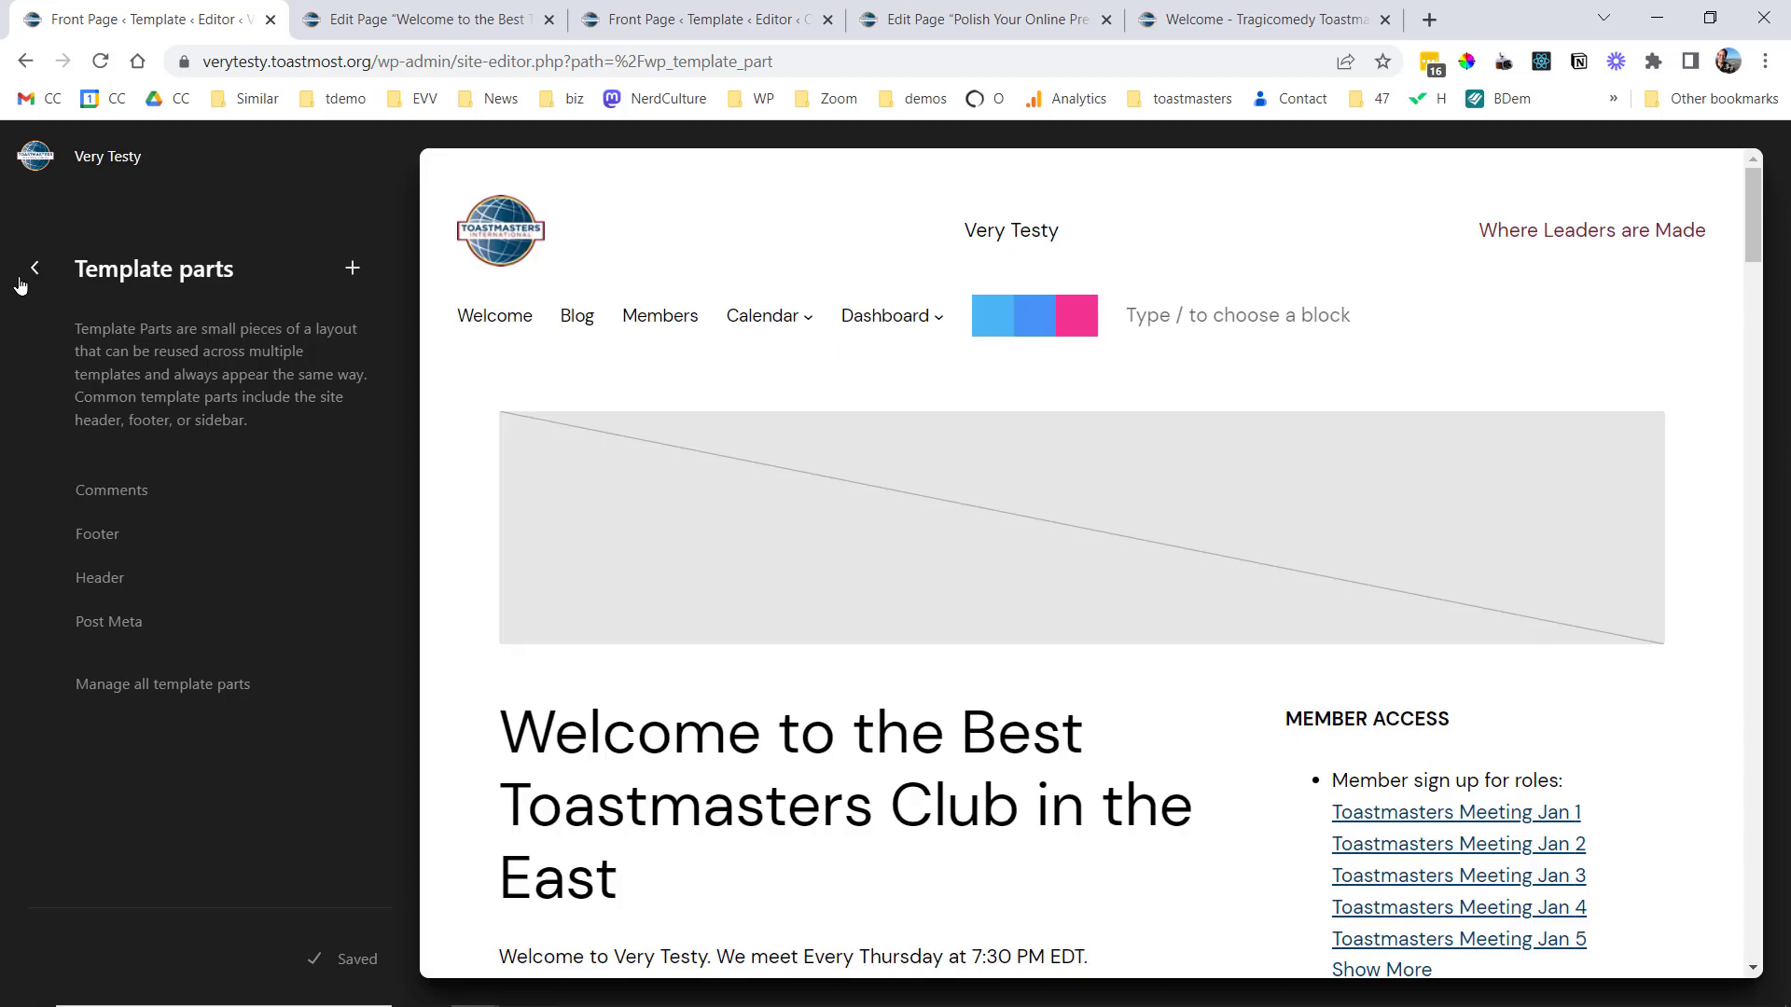
pyautogui.click(30, 269)
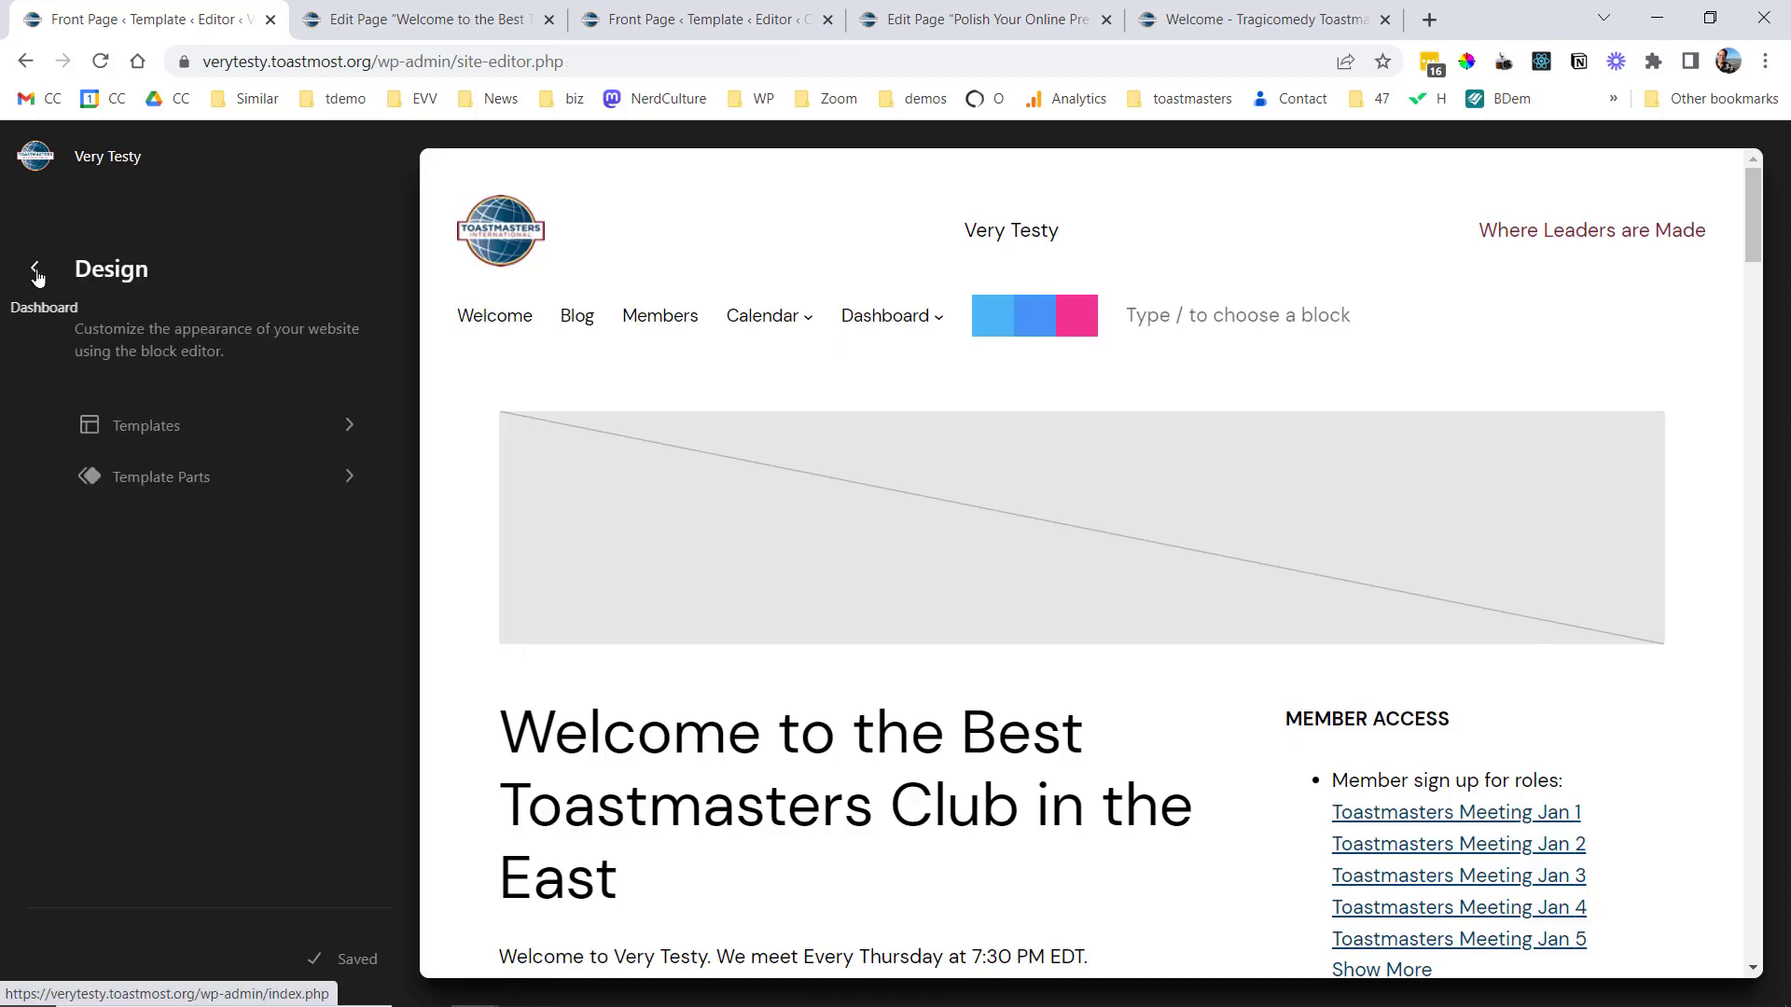
# - Open the Front Page template for editing, show its block structure, and select the Navigation block inside the Header
pyautogui.click(808, 248)
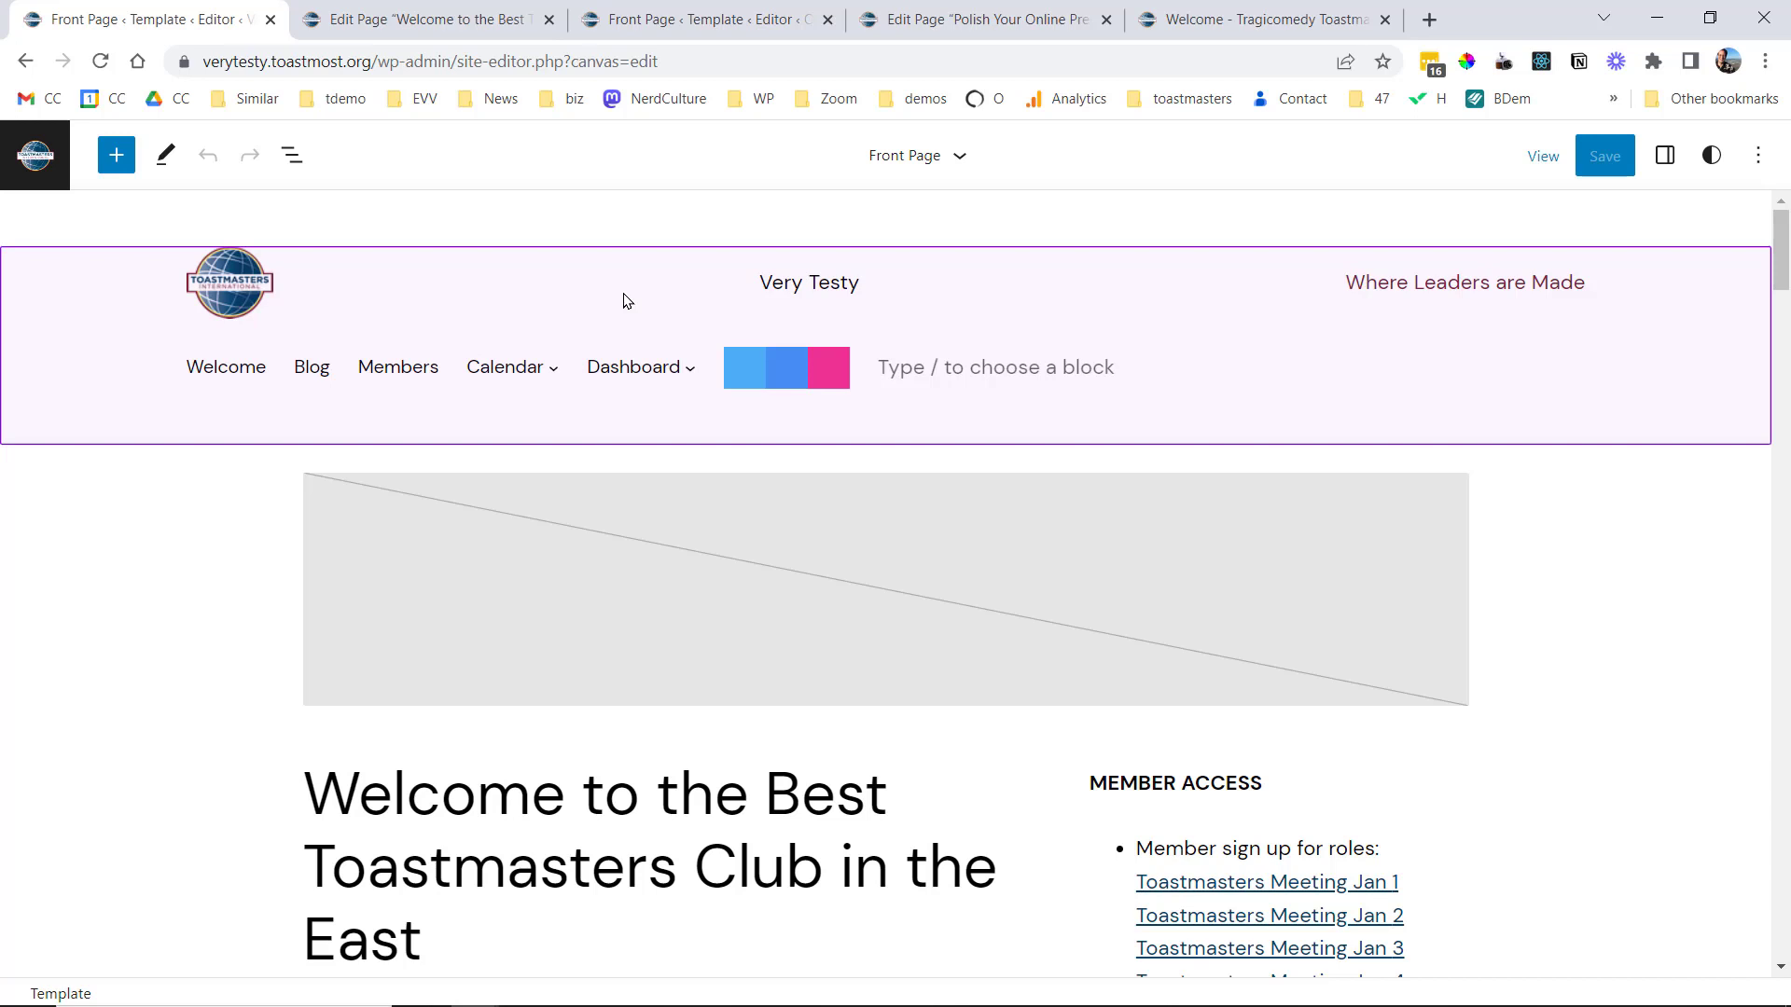
pyautogui.click(257, 376)
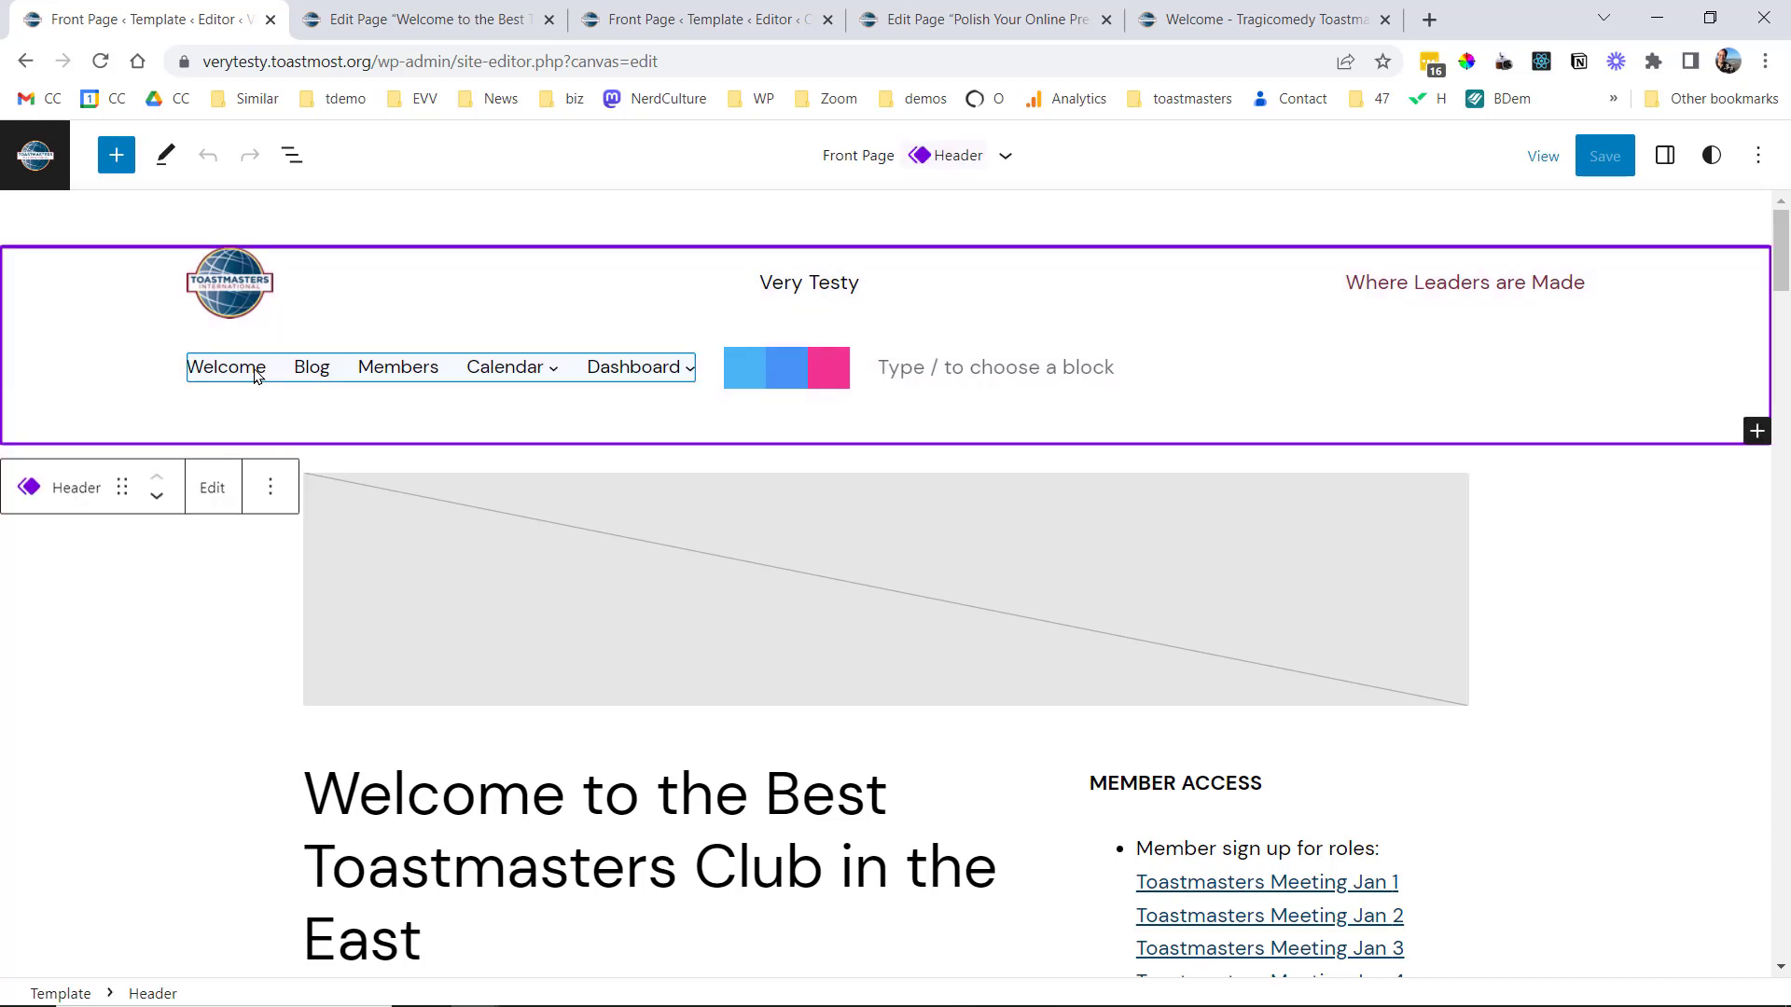
pyautogui.click(255, 369)
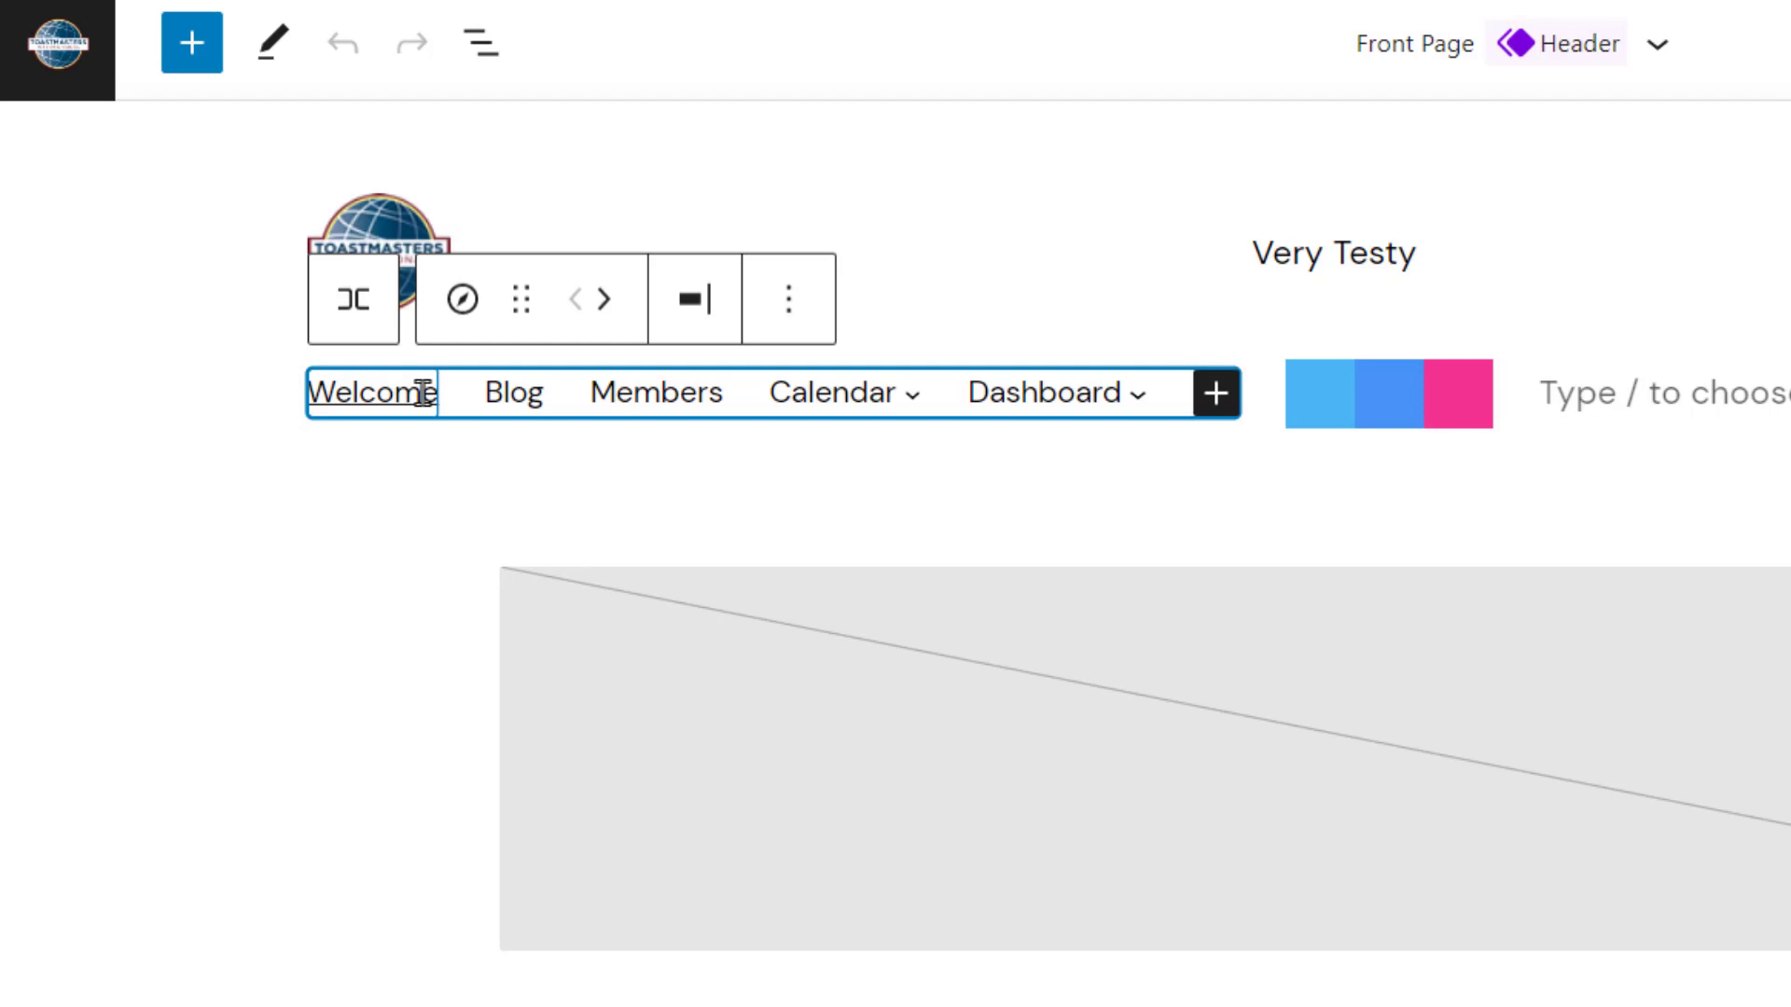
pyautogui.click(482, 51)
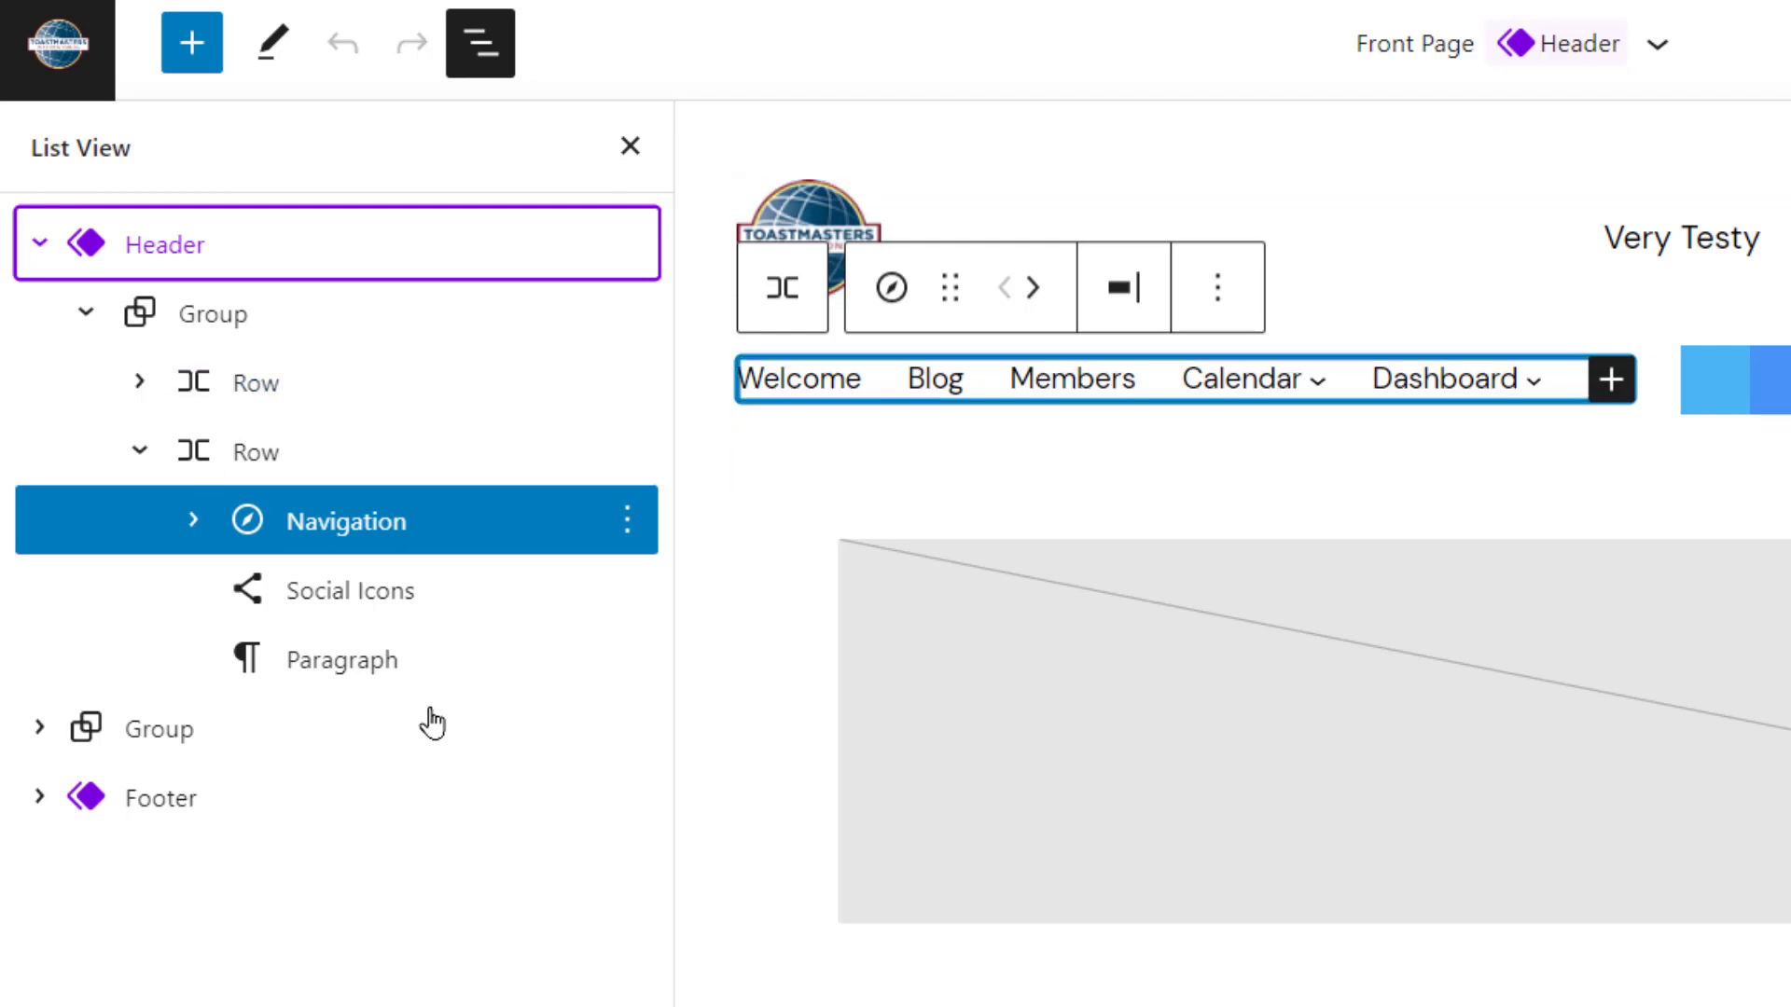
pyautogui.click(371, 526)
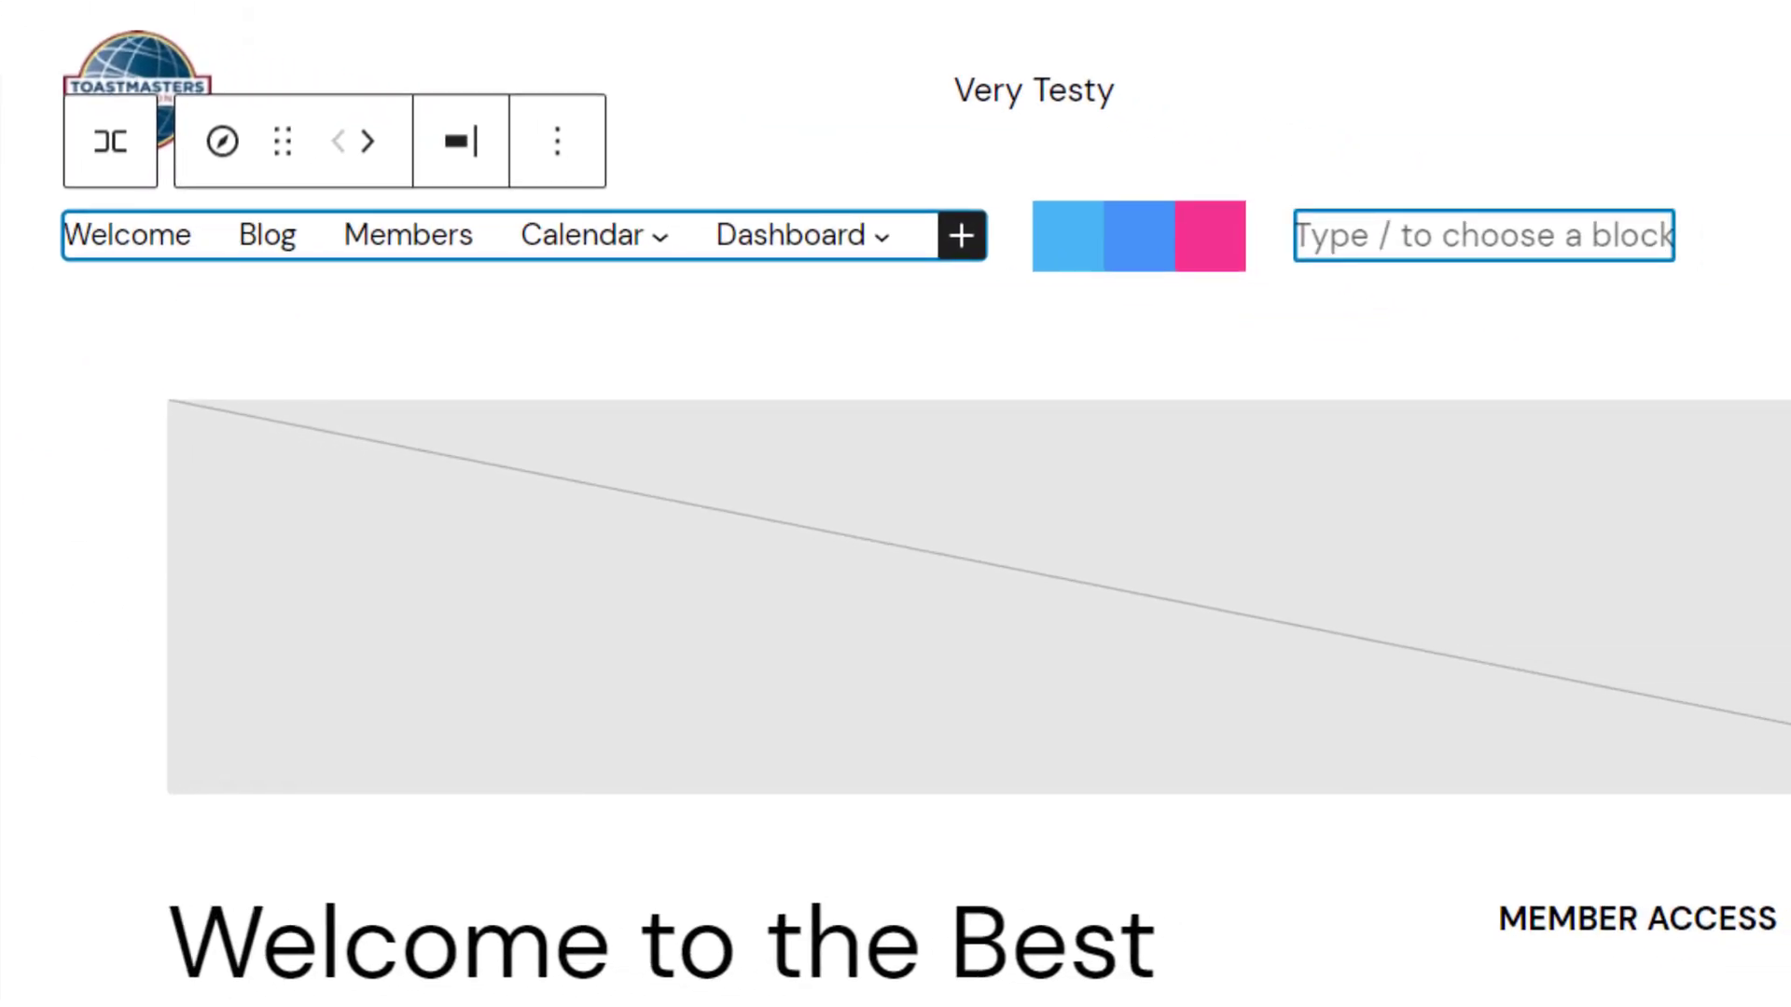
# - Add a Facebook icon to the header's Social Icons block
pyautogui.click(281, 311)
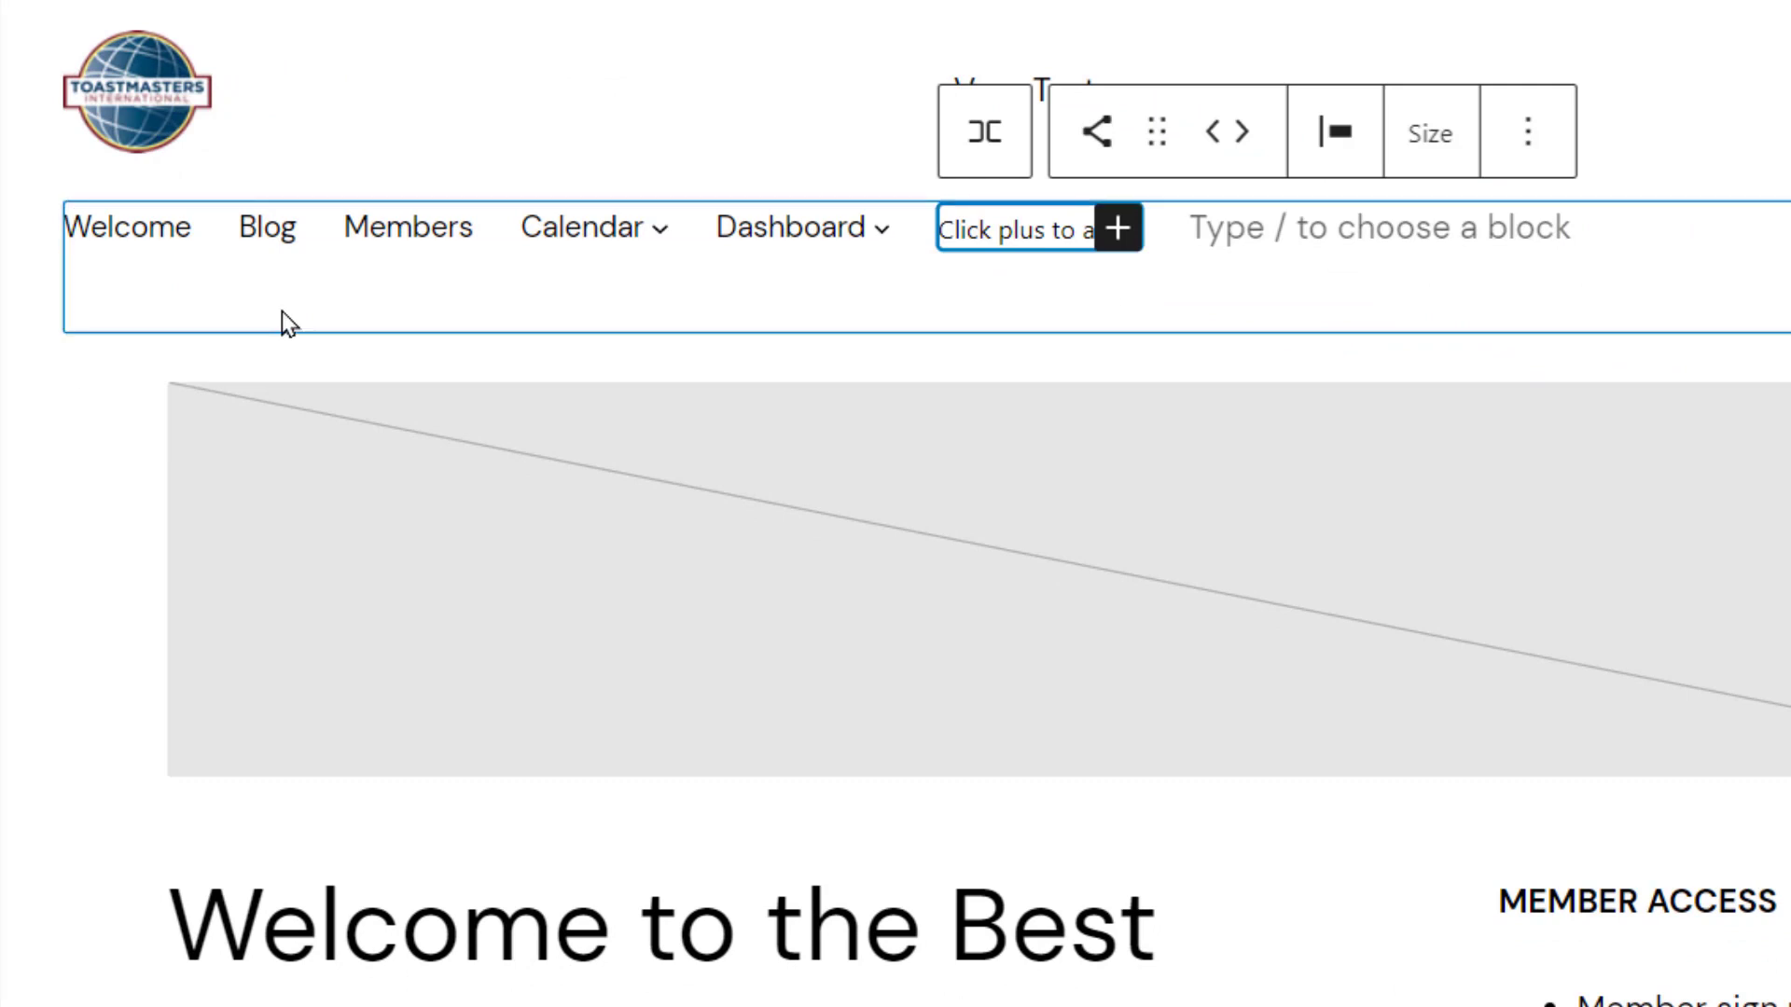
pyautogui.click(1117, 227)
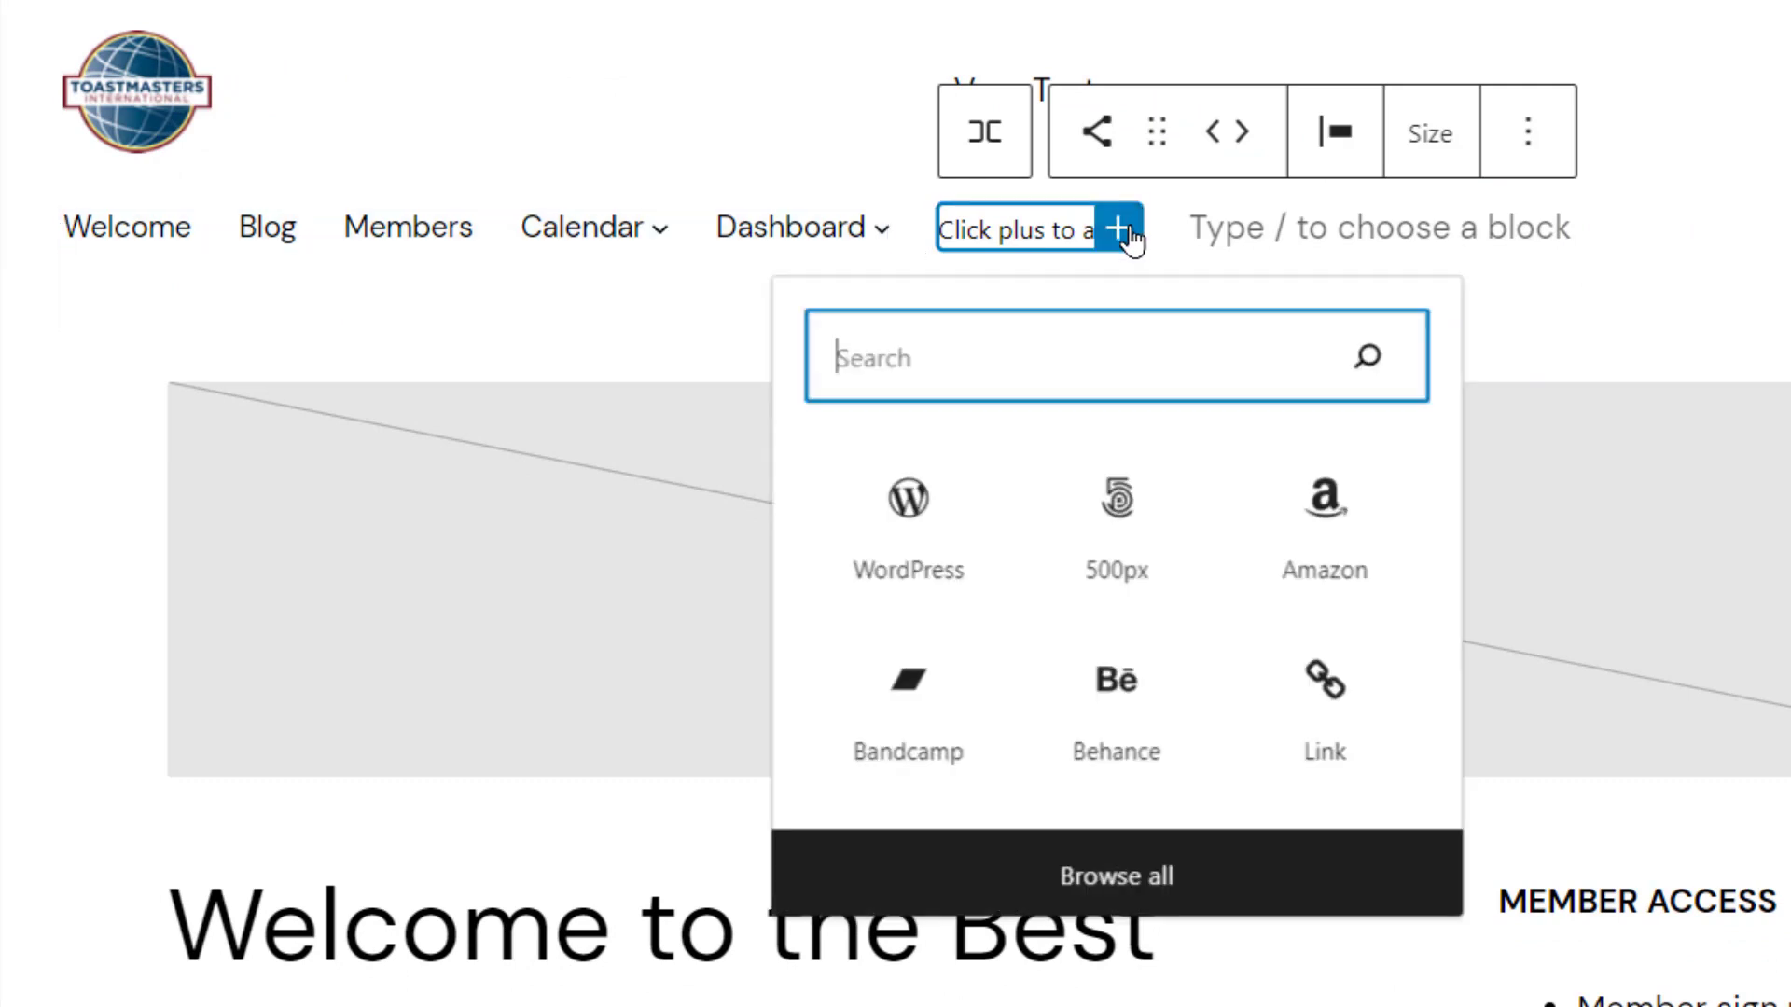
pyautogui.write('fa')
pyautogui.click(904, 504)
pyautogui.click(903, 503)
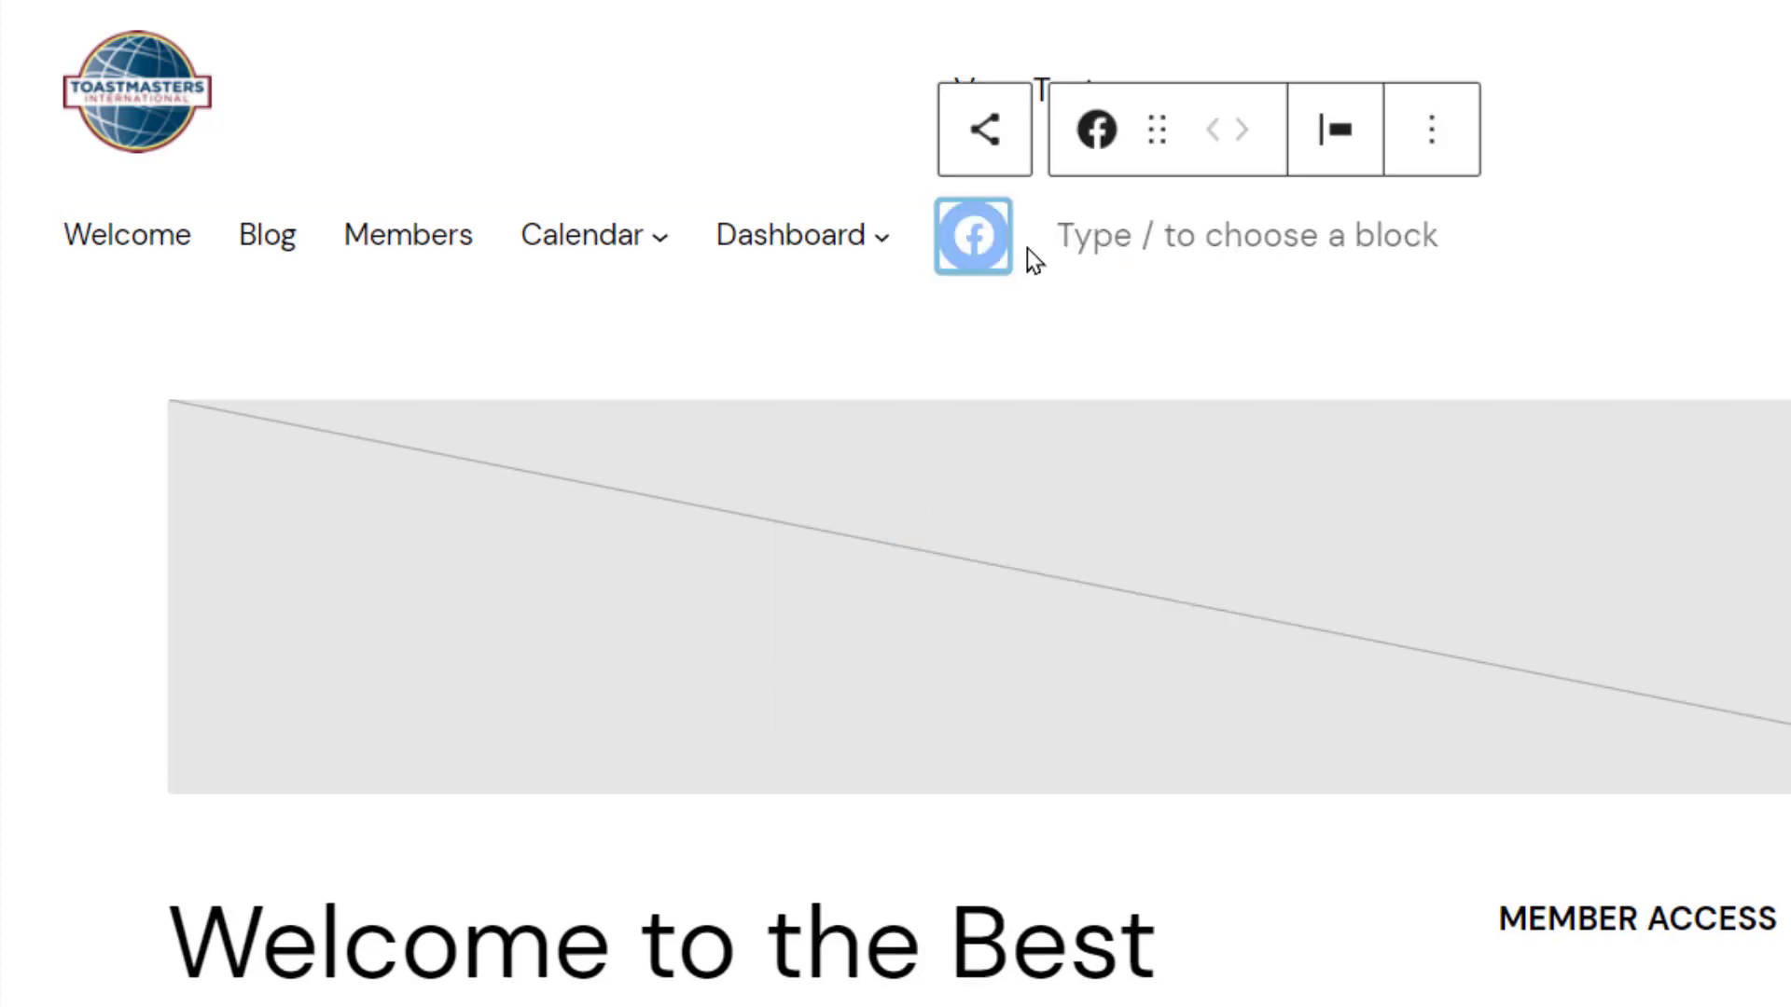
pyautogui.click(974, 250)
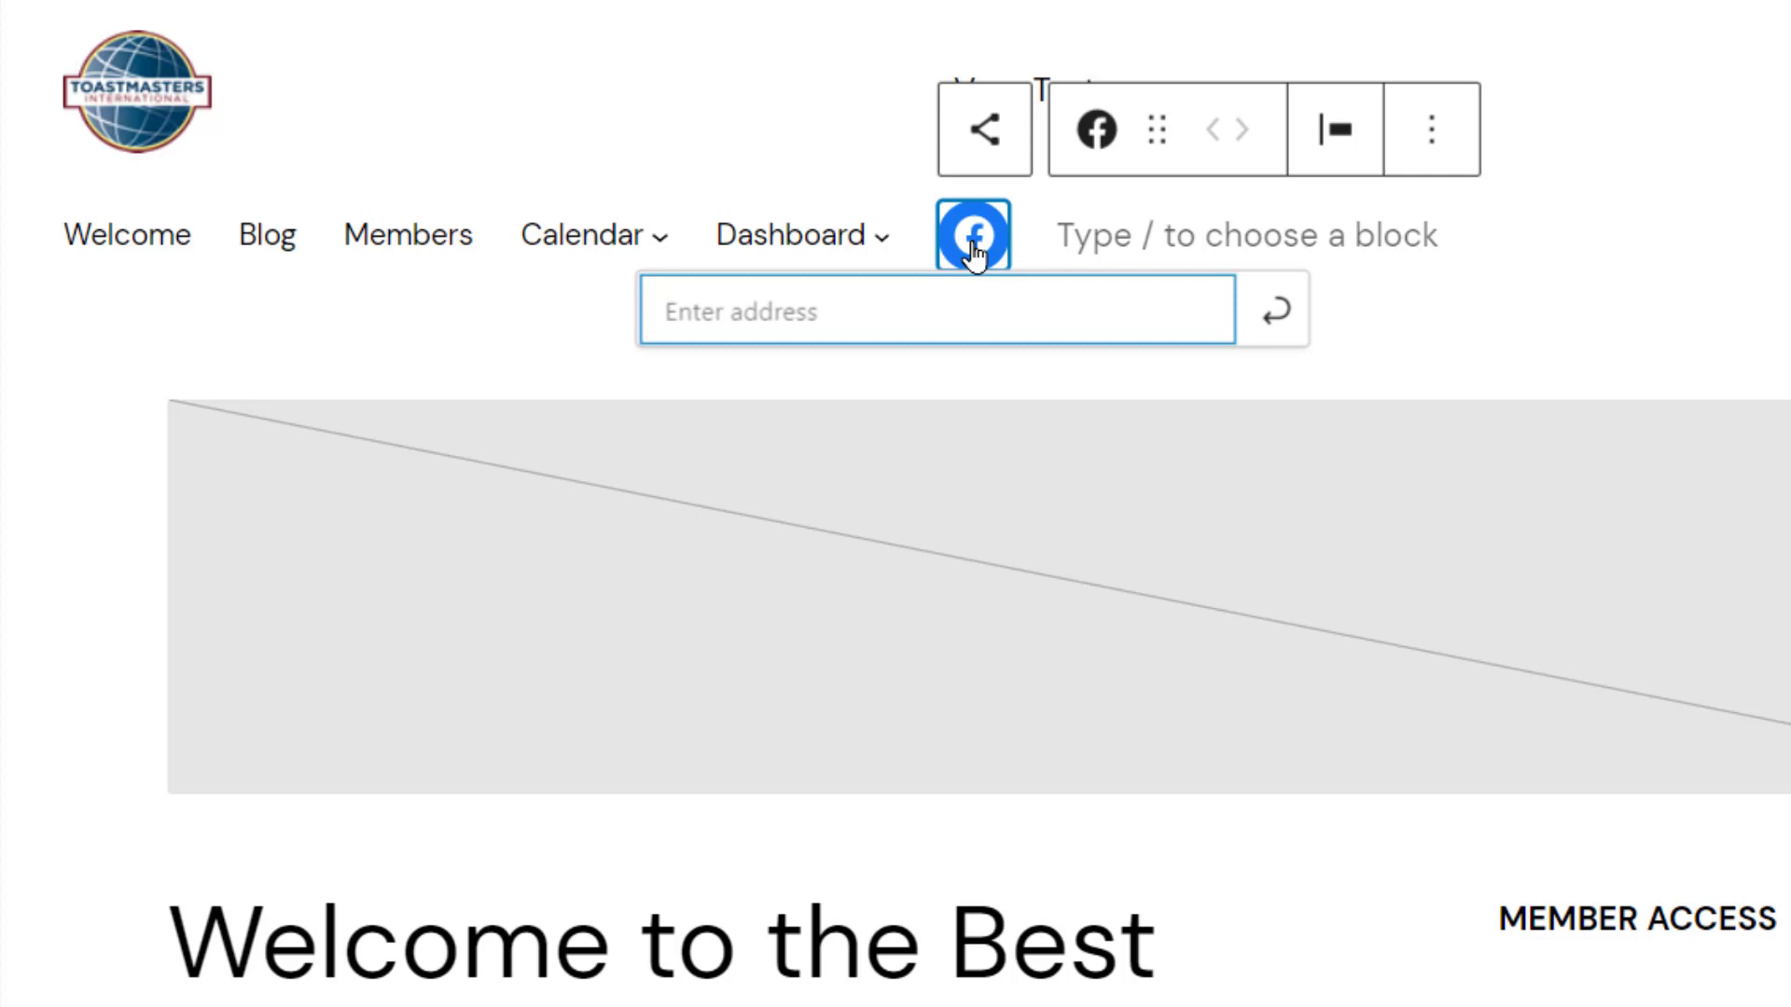
pyautogui.write('ht')
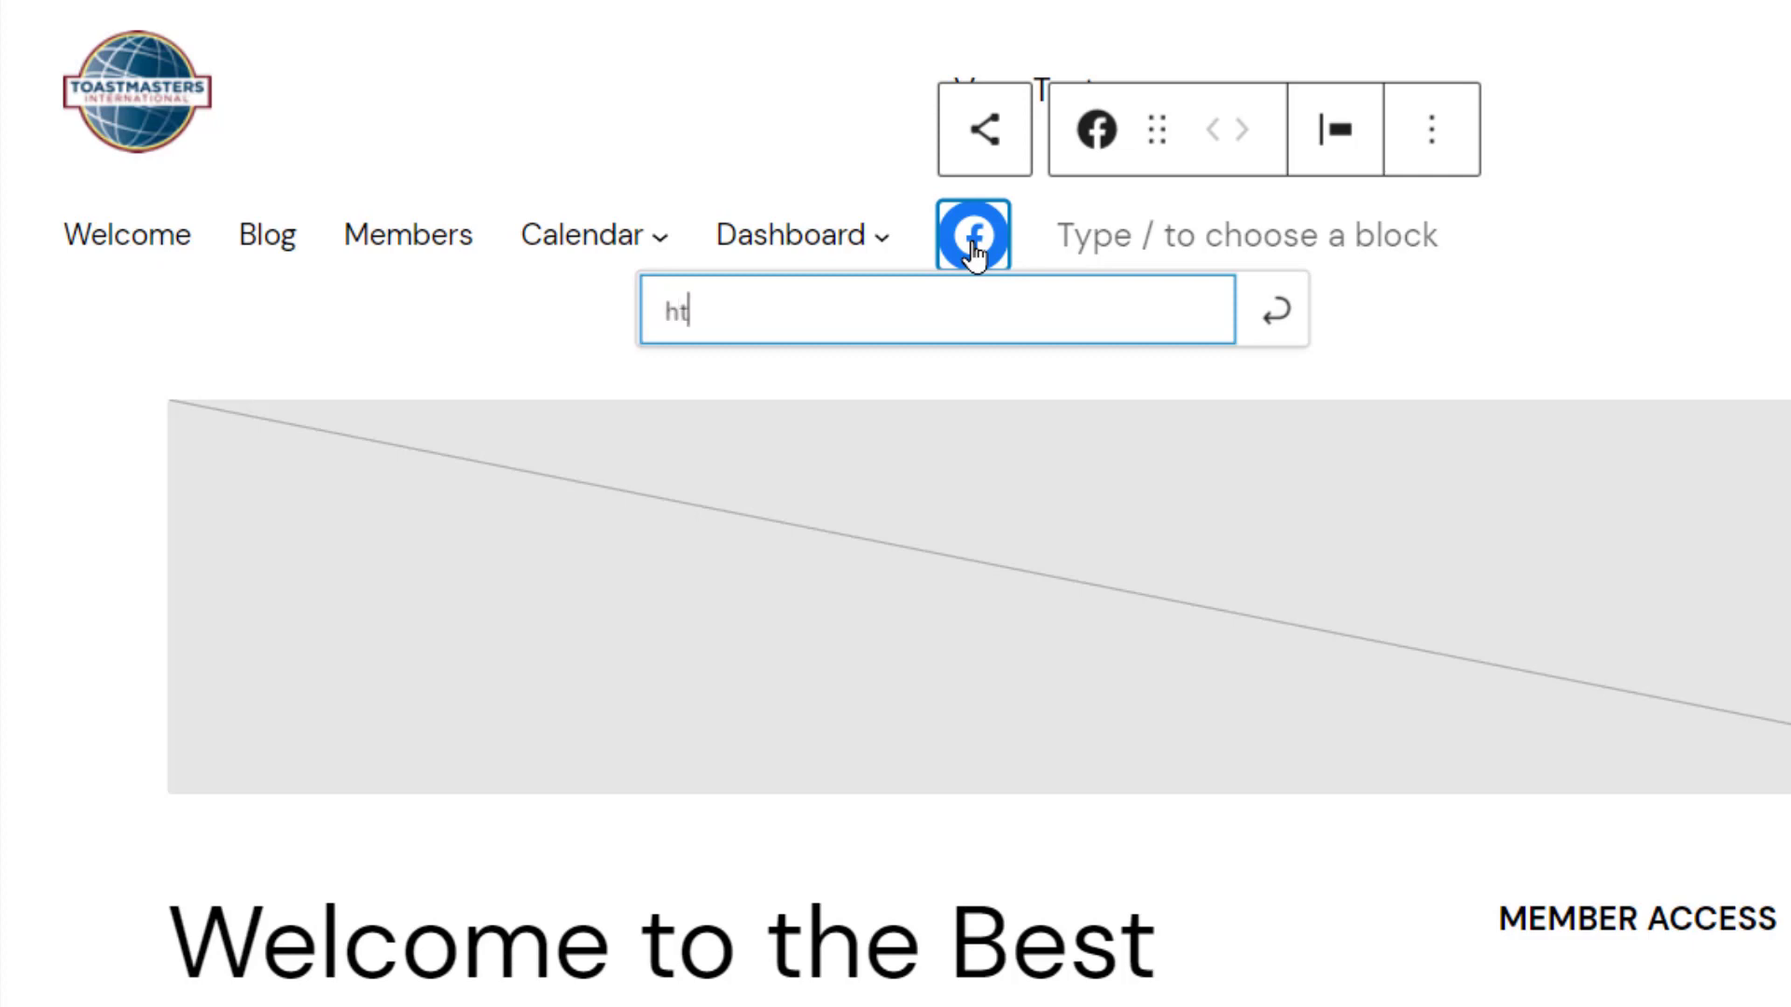
pyautogui.write('tps://www.')
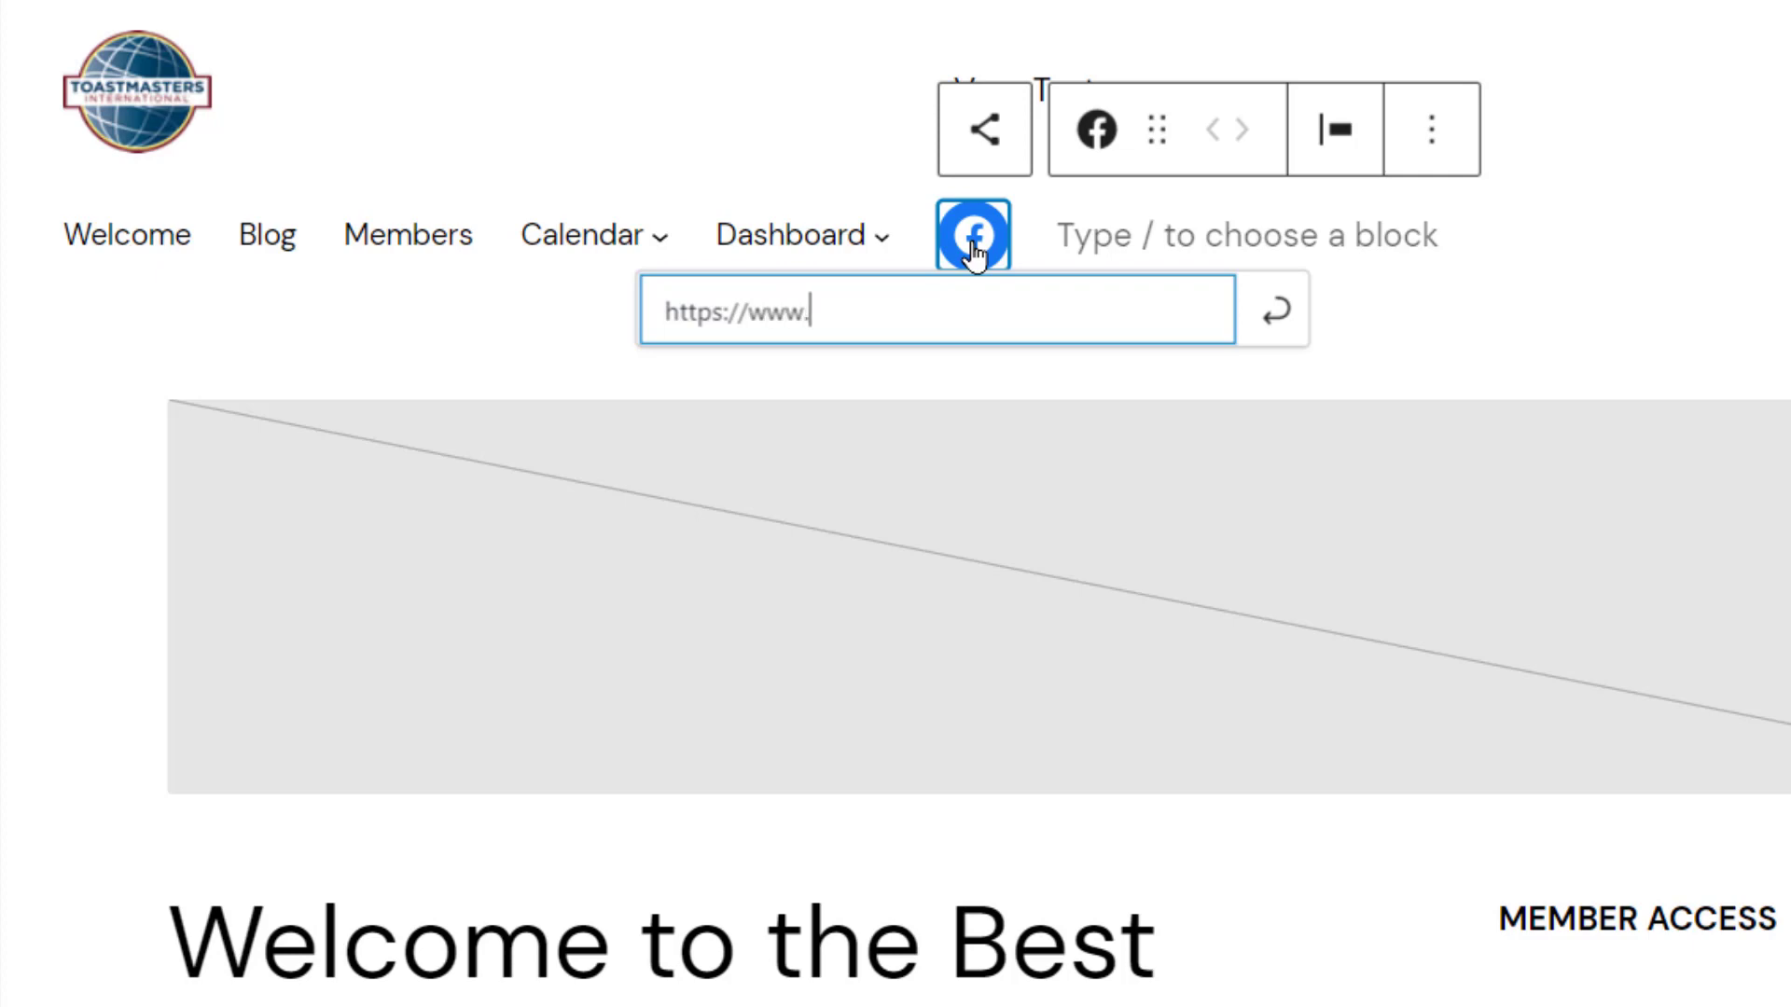
pyautogui.write('facebook.com/')
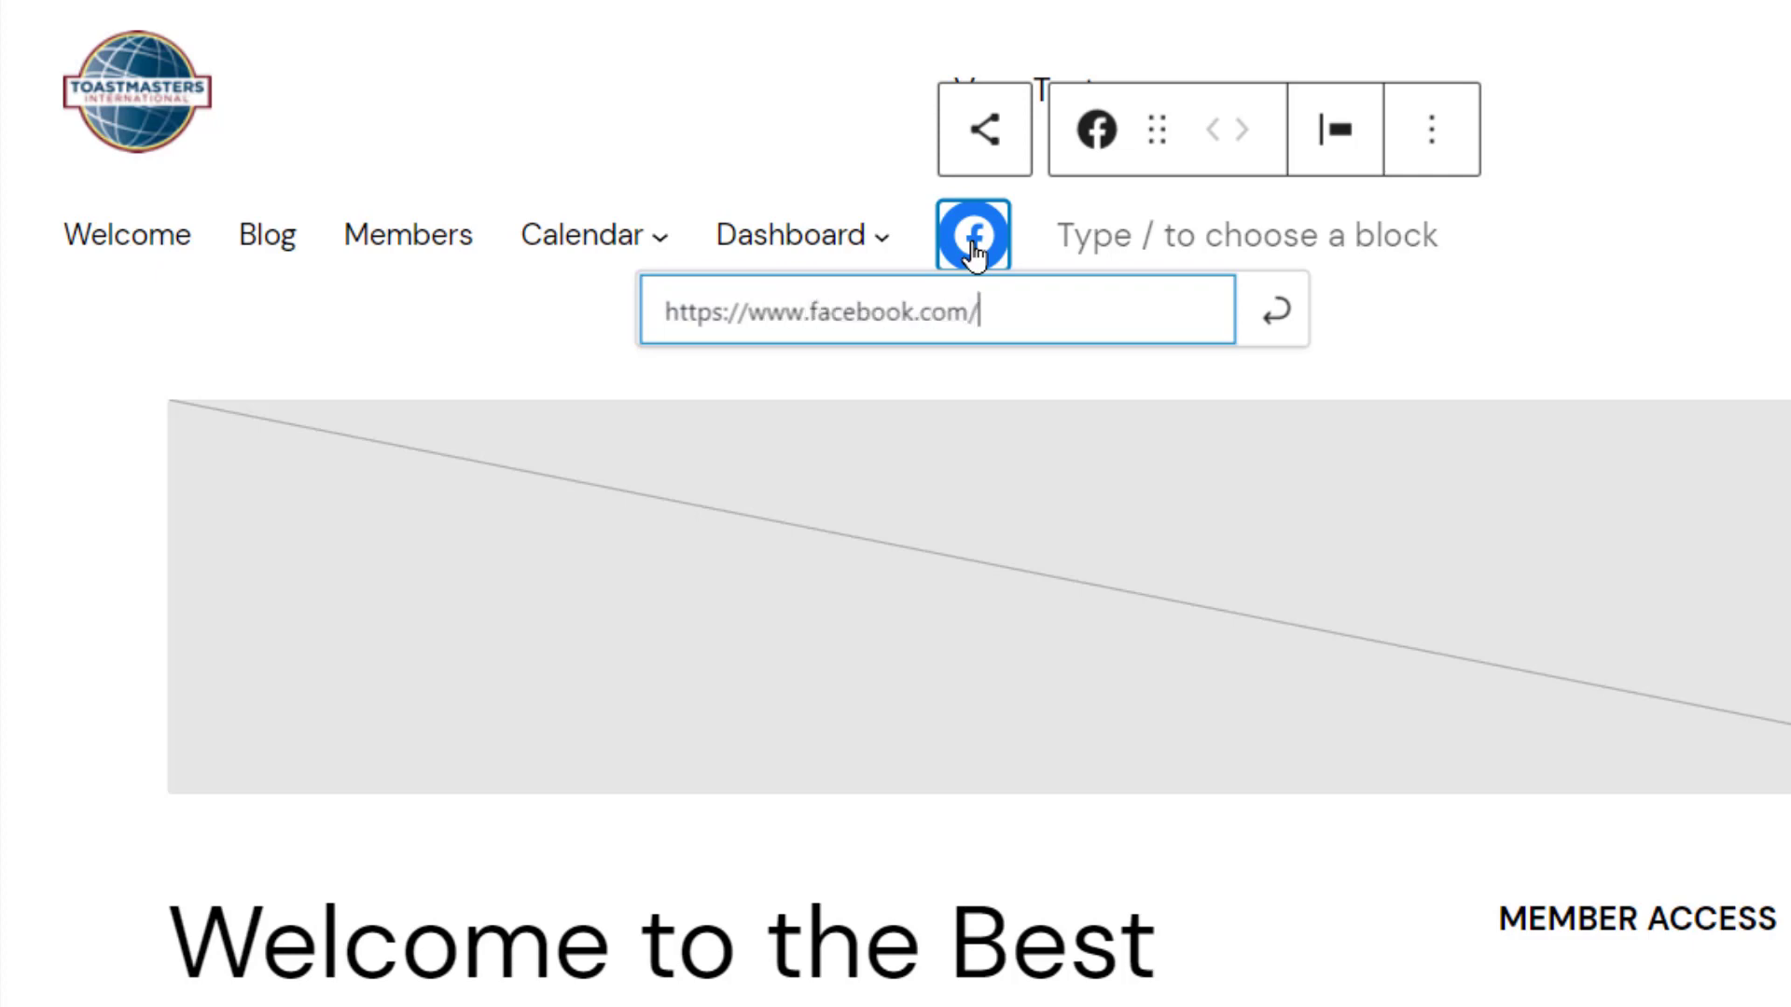
pyautogui.write('yclub')
pyautogui.click(1275, 312)
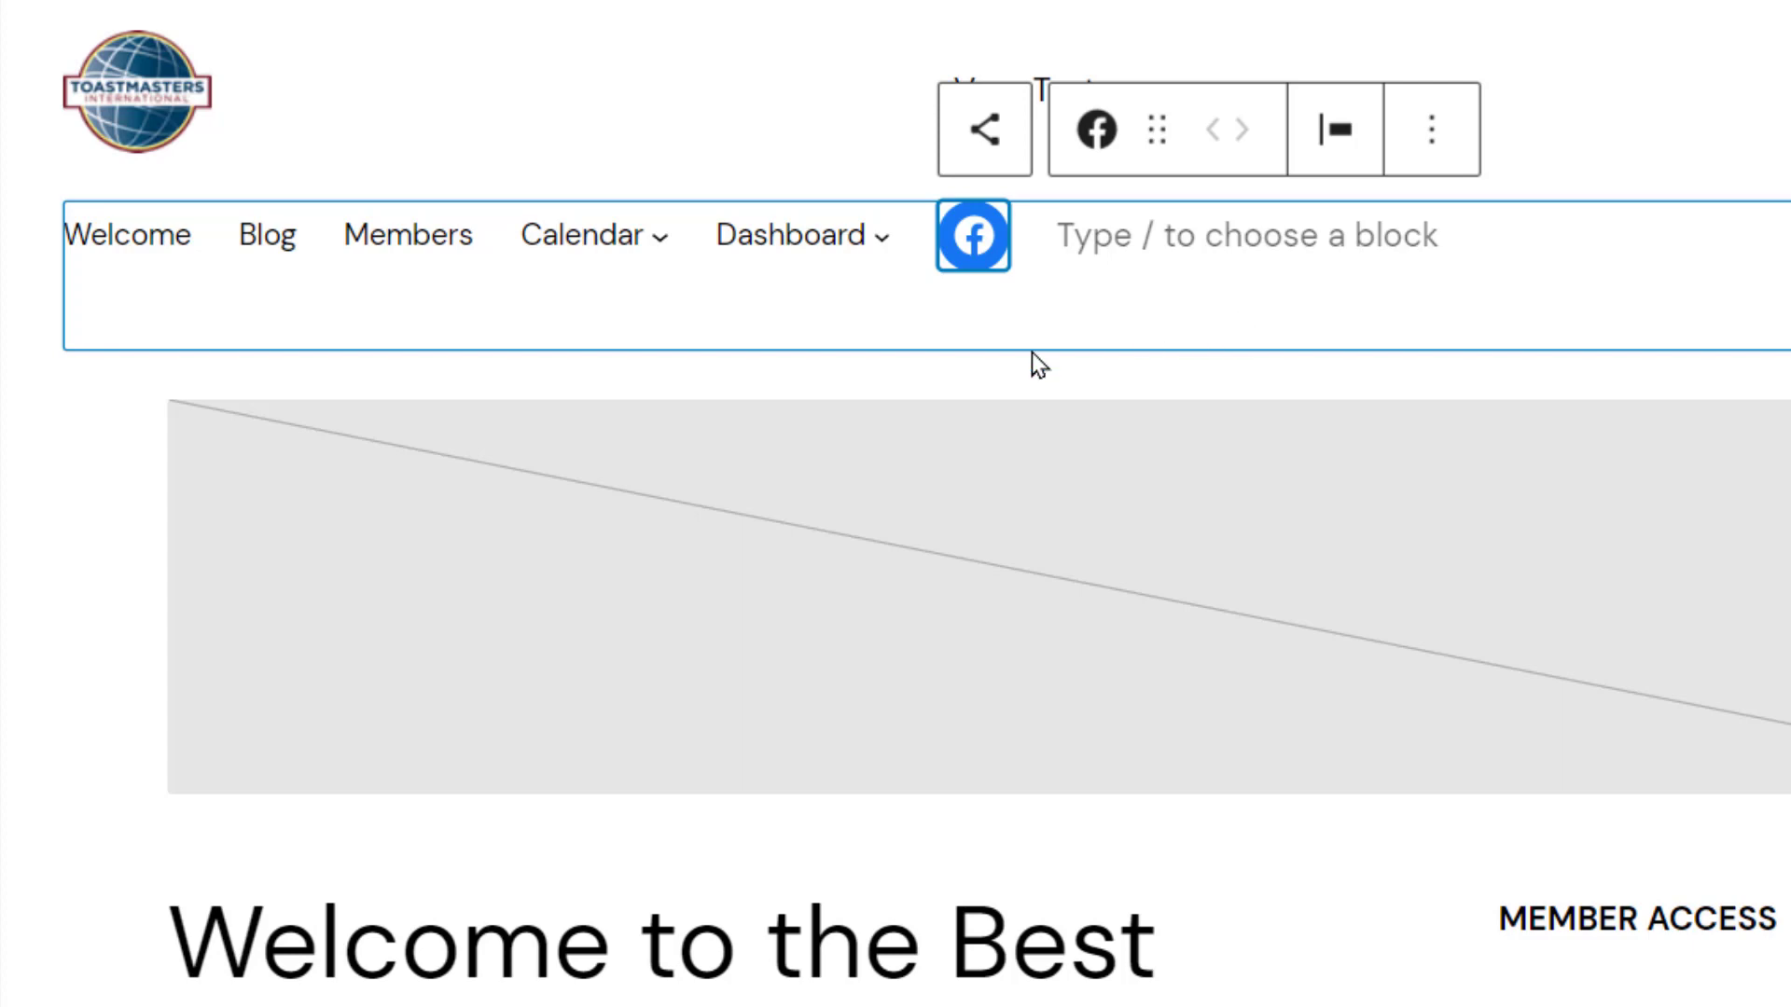
# - Add a link to the Meeting Roles page at the end of the header navigation
pyautogui.click(329, 238)
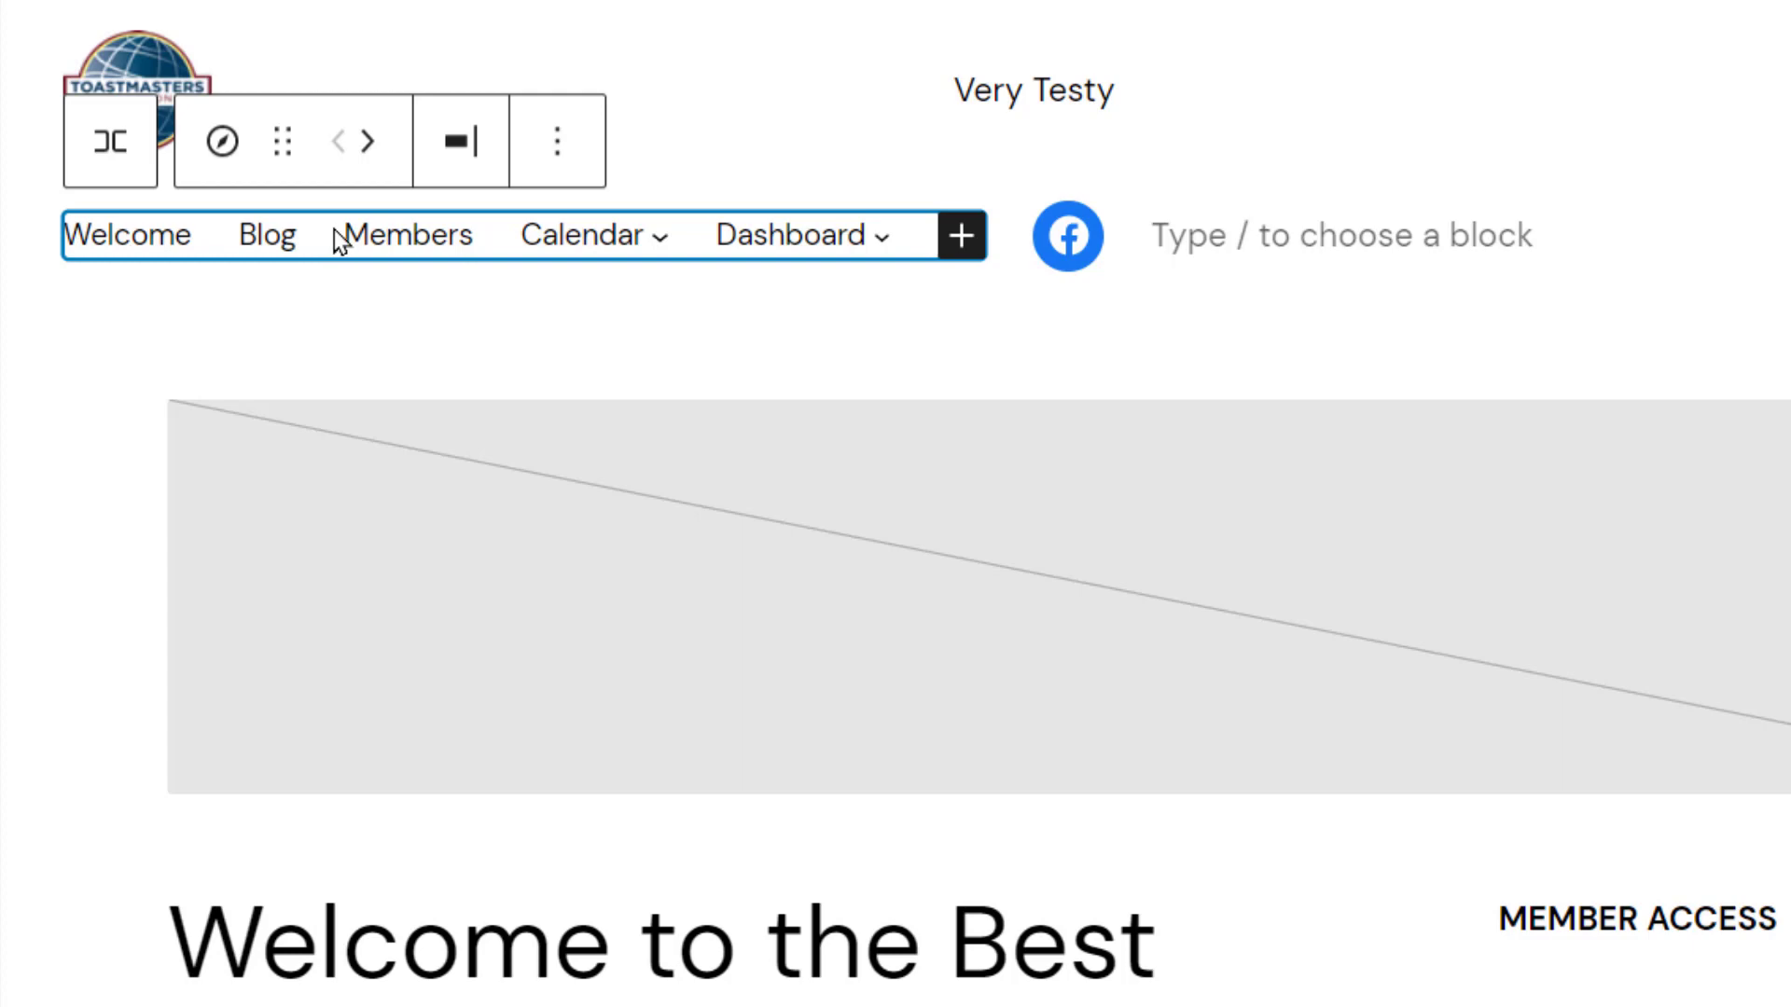
pyautogui.click(962, 244)
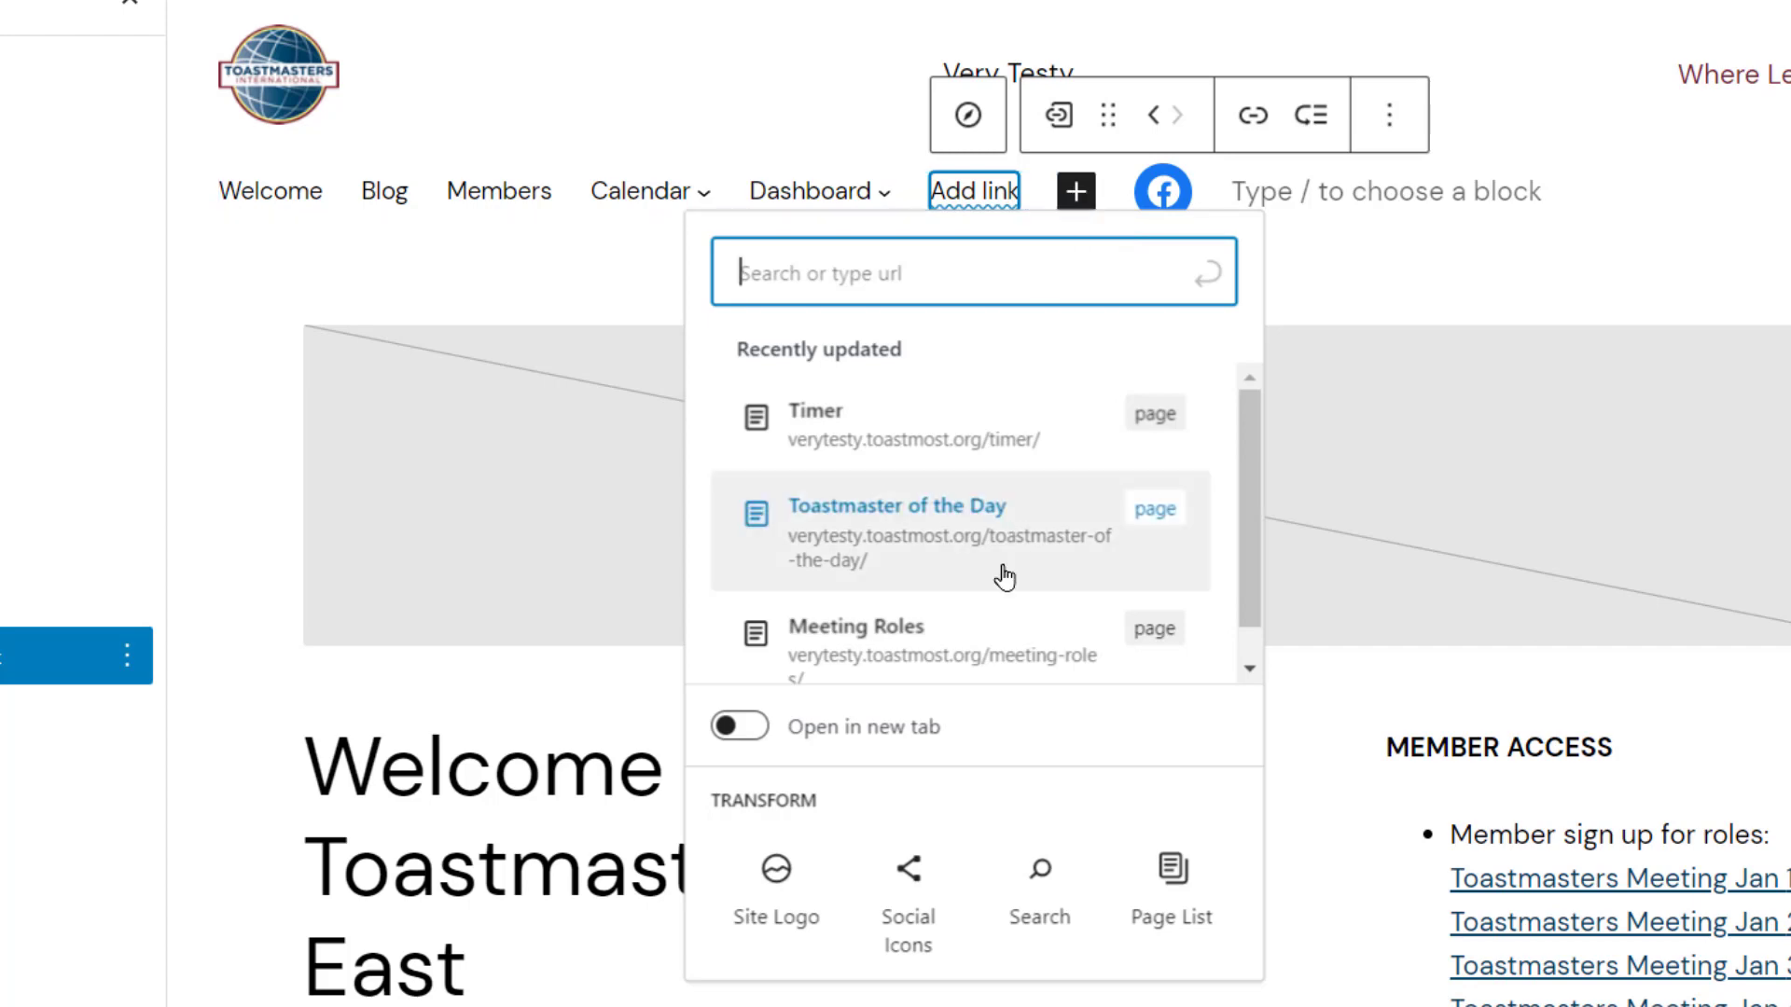
pyautogui.click(898, 638)
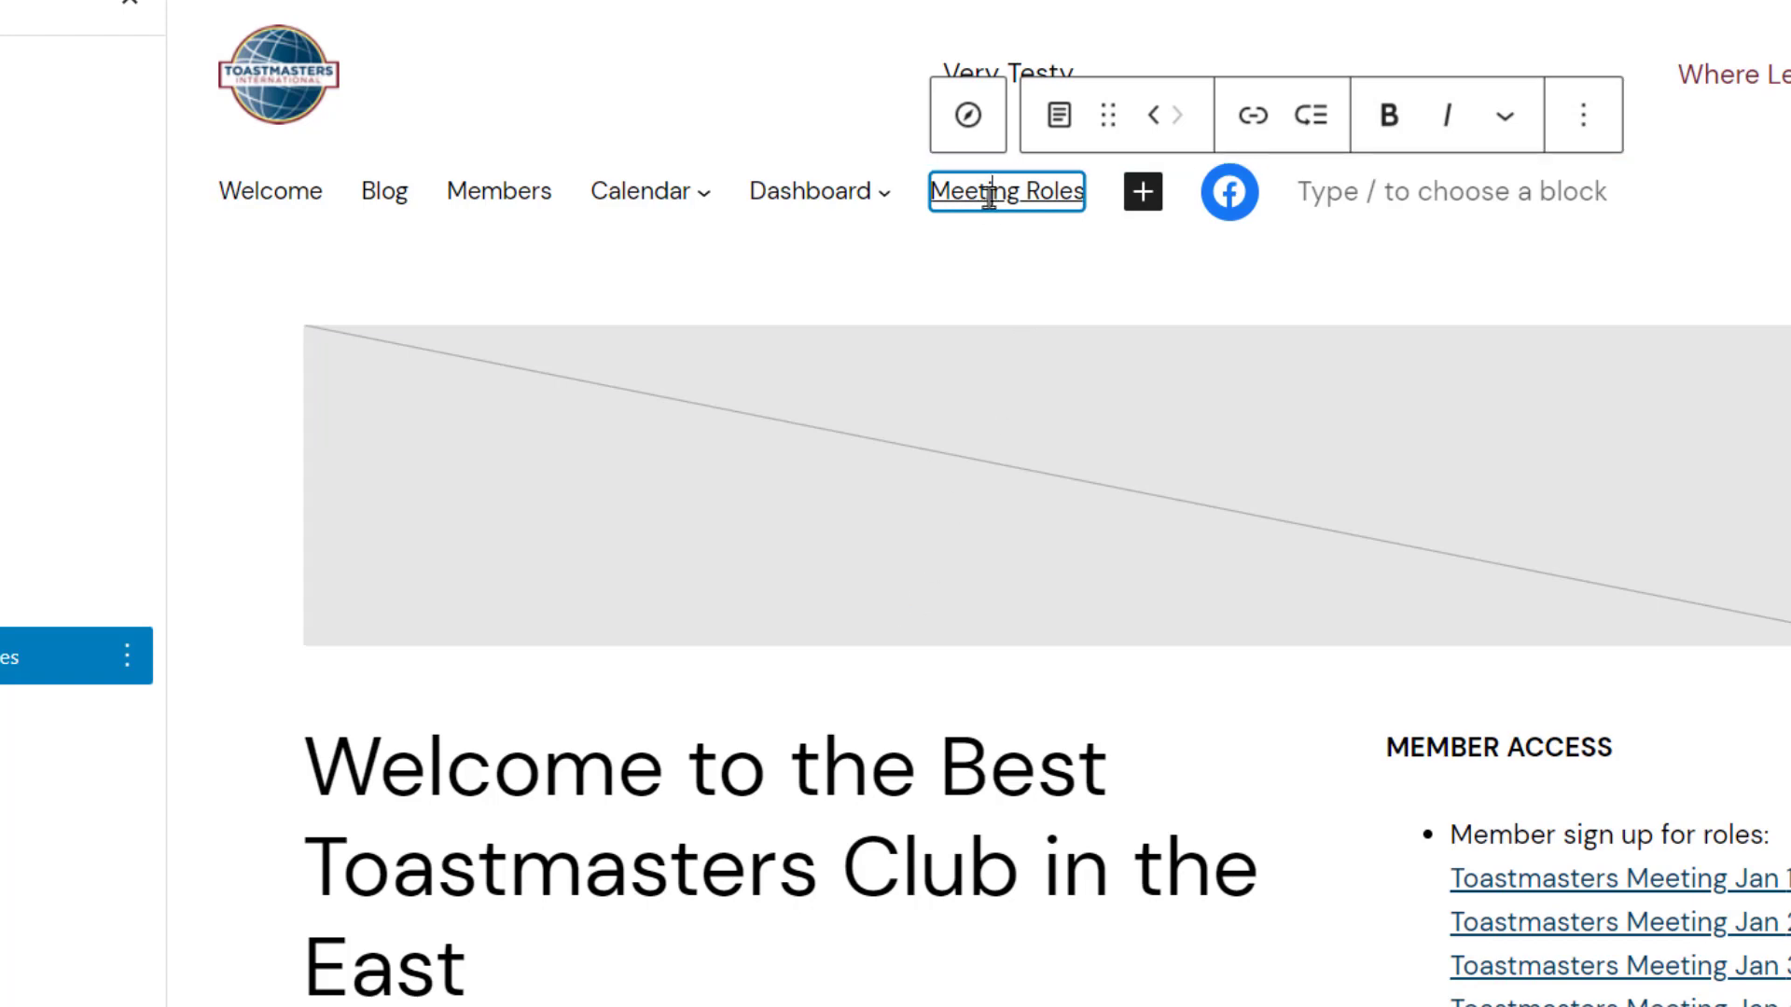
# - Add another empty link to the navigation and turn the Meeting Roles item into a submenu
pyautogui.click(1145, 196)
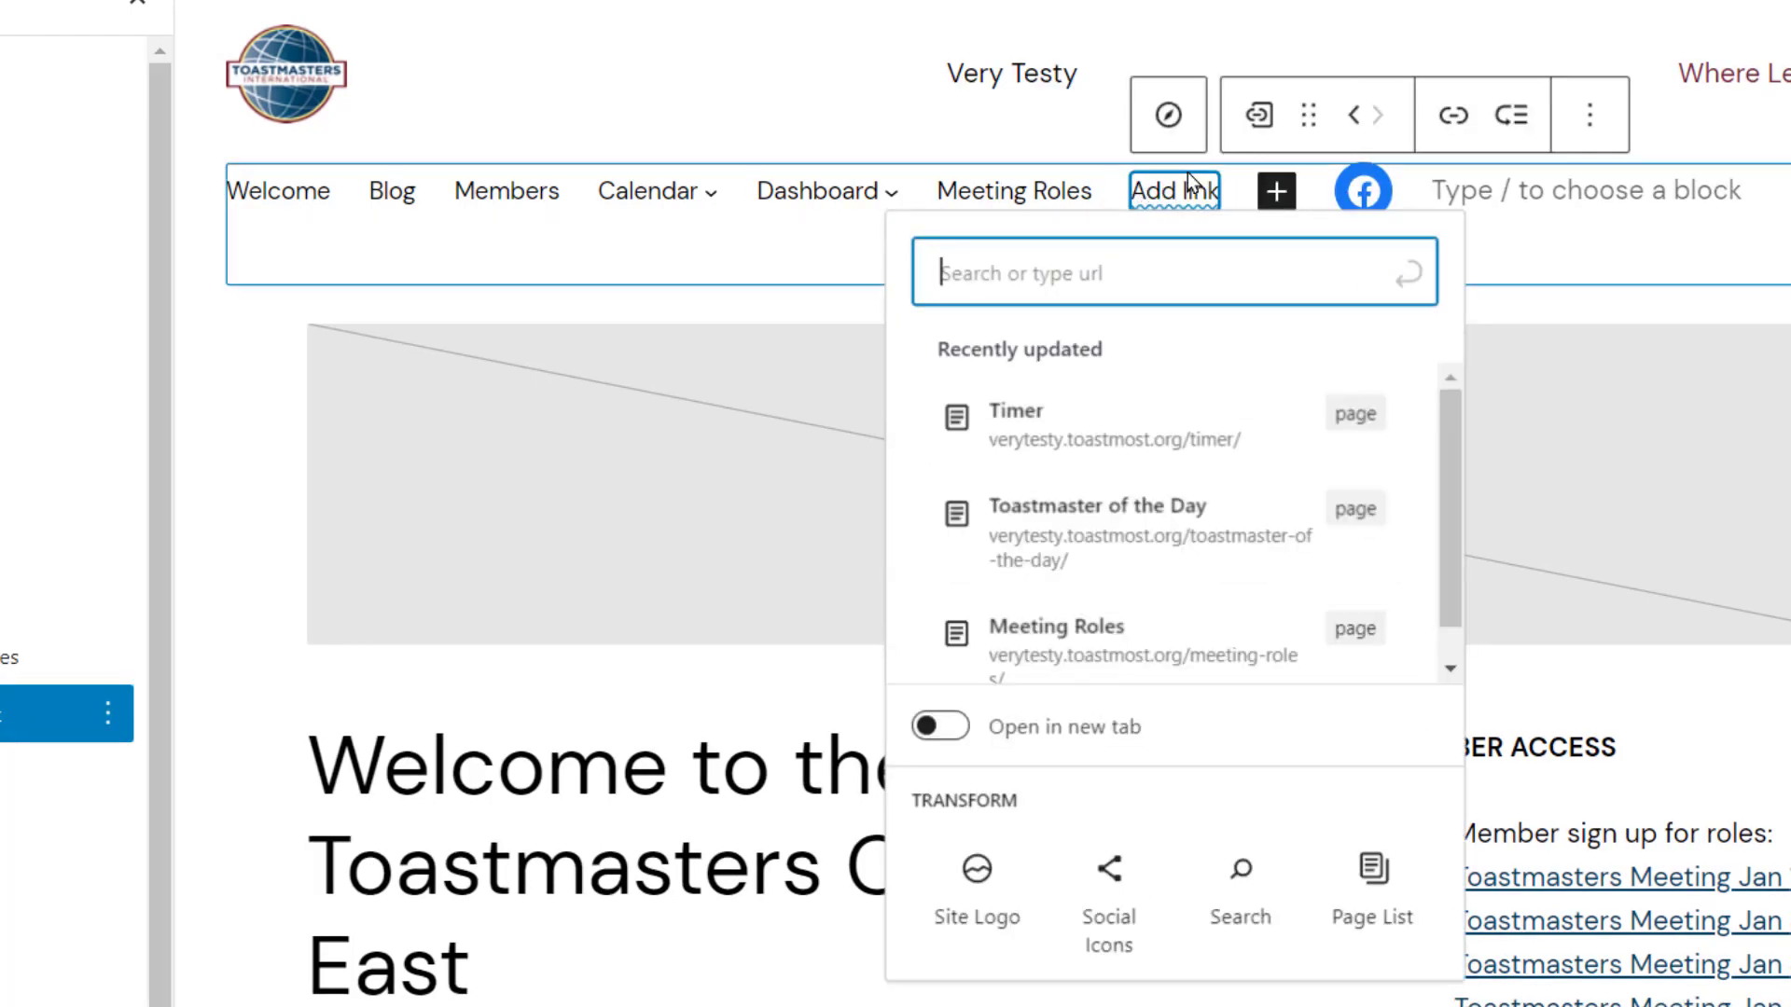
pyautogui.click(990, 196)
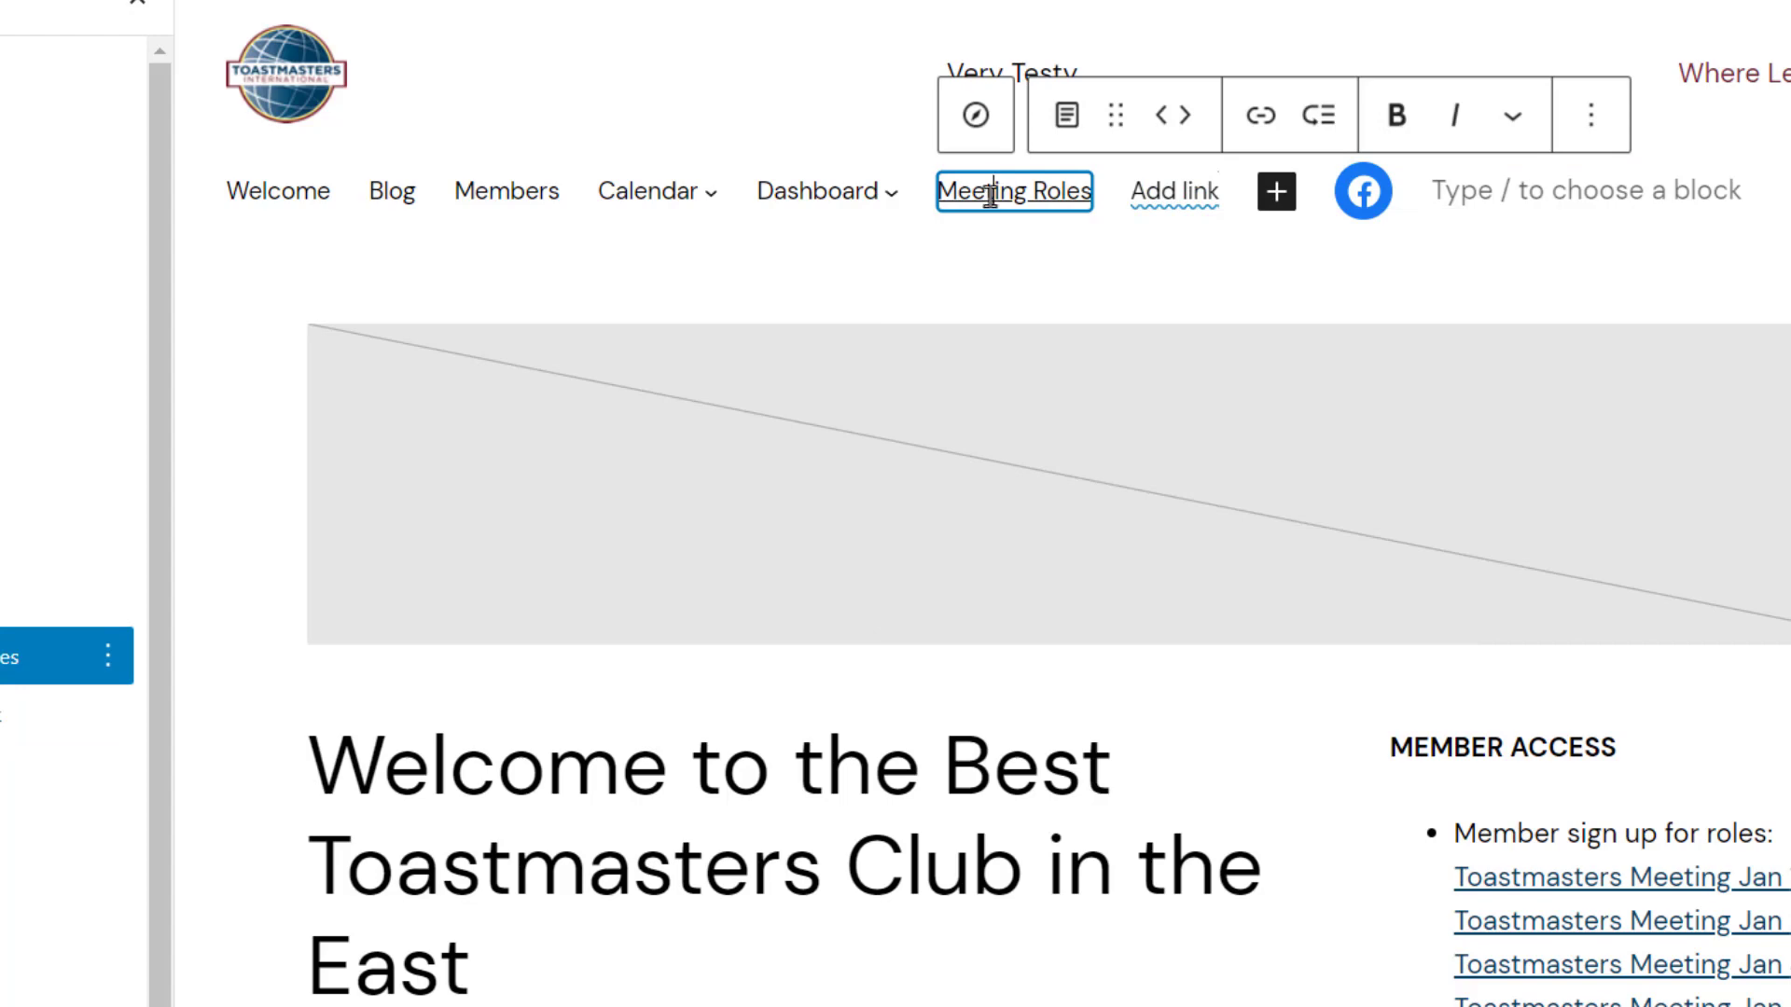
pyautogui.click(1328, 106)
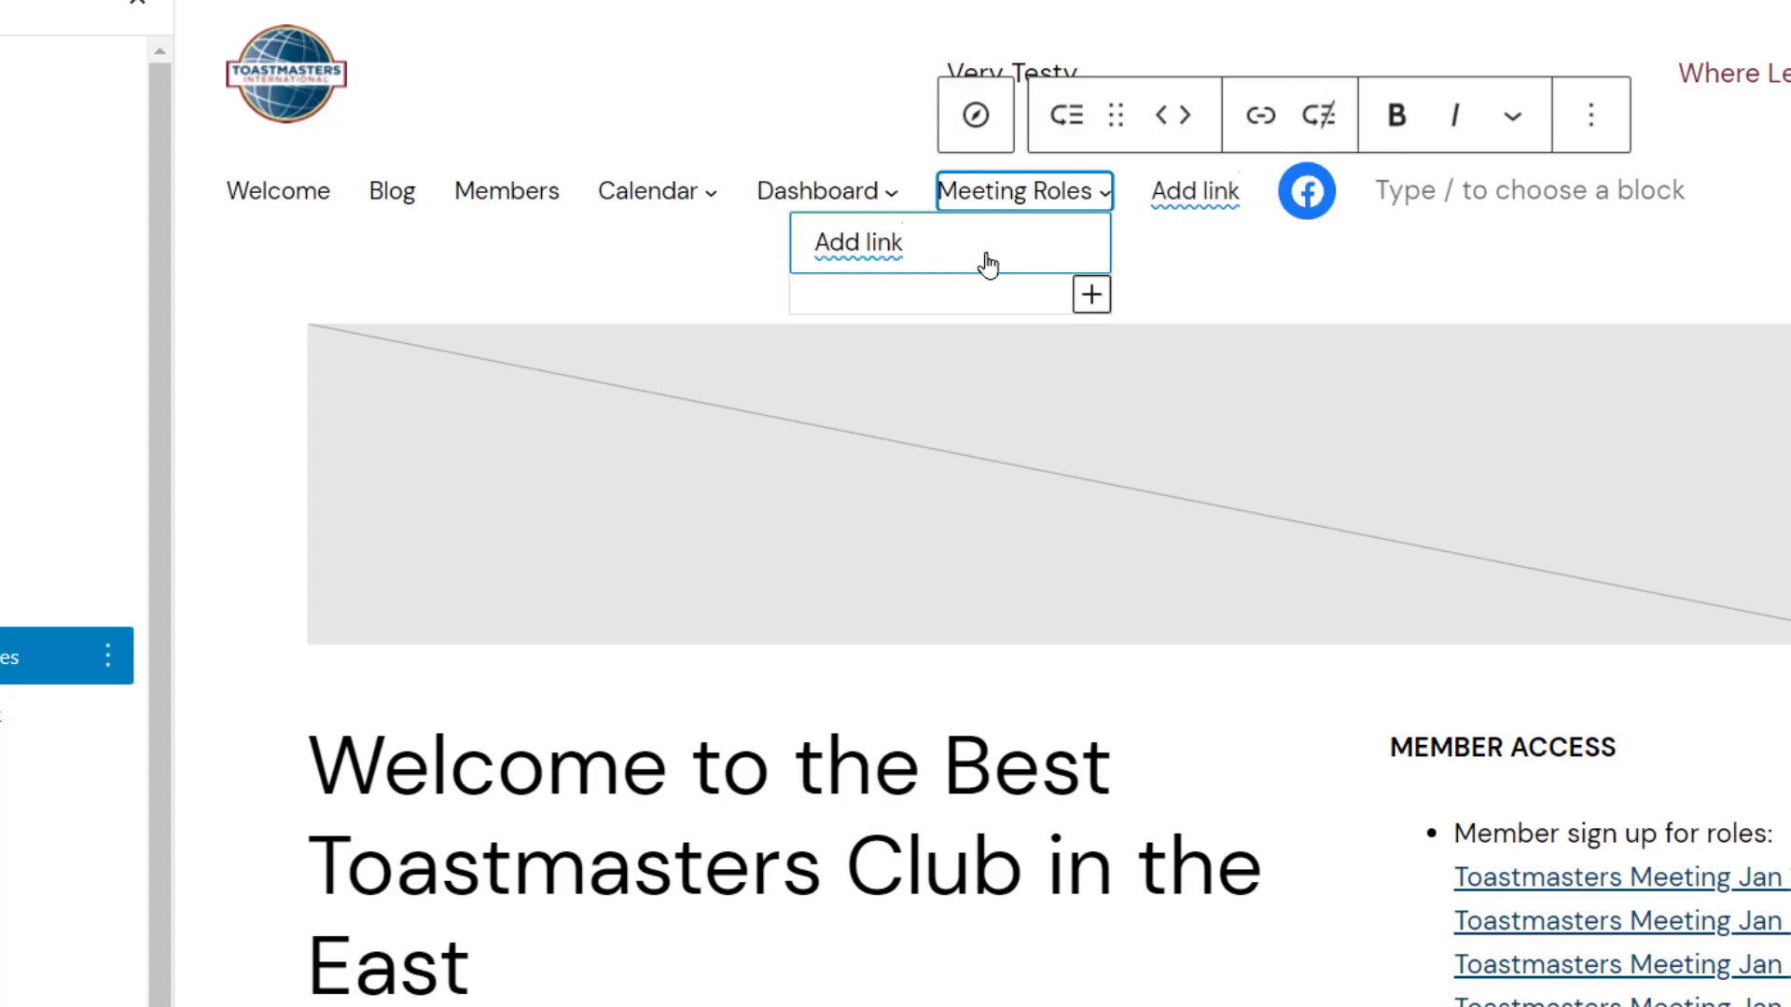
# - Point the empty link in the Meeting Roles submenu to the Toastmaster of the Day page
pyautogui.click(929, 252)
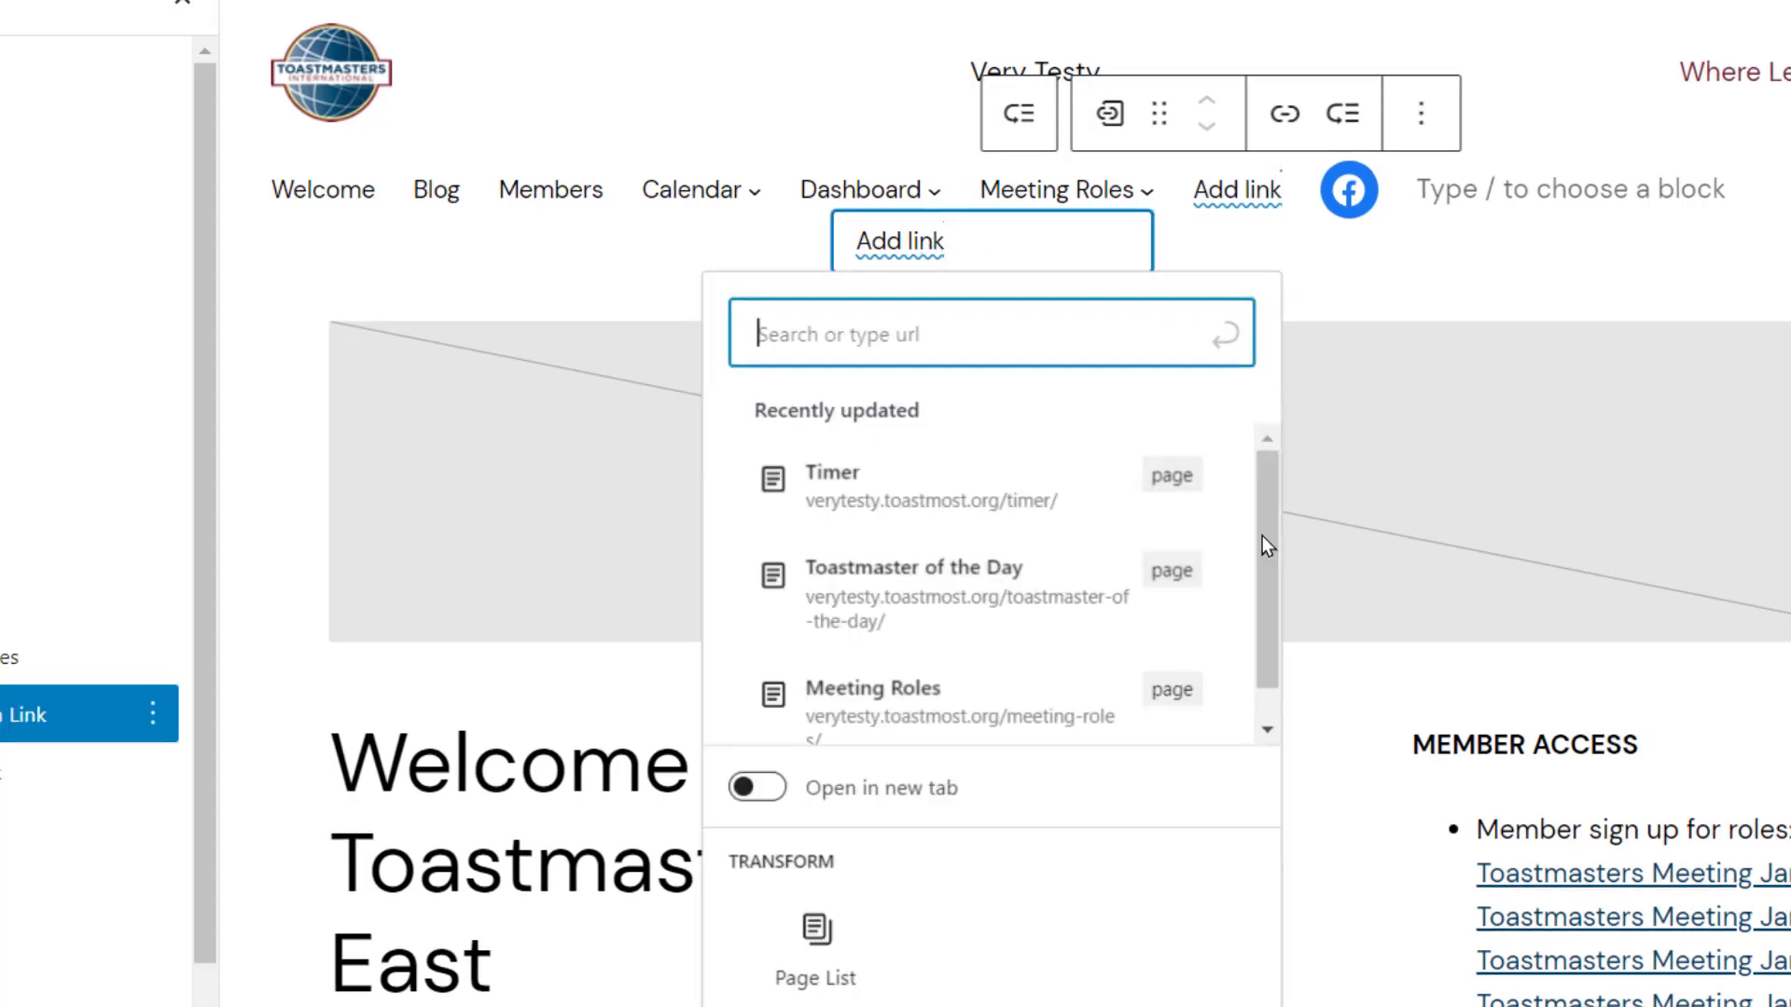
pyautogui.moveTo(1261, 524); pyautogui.dragTo(1254, 485)
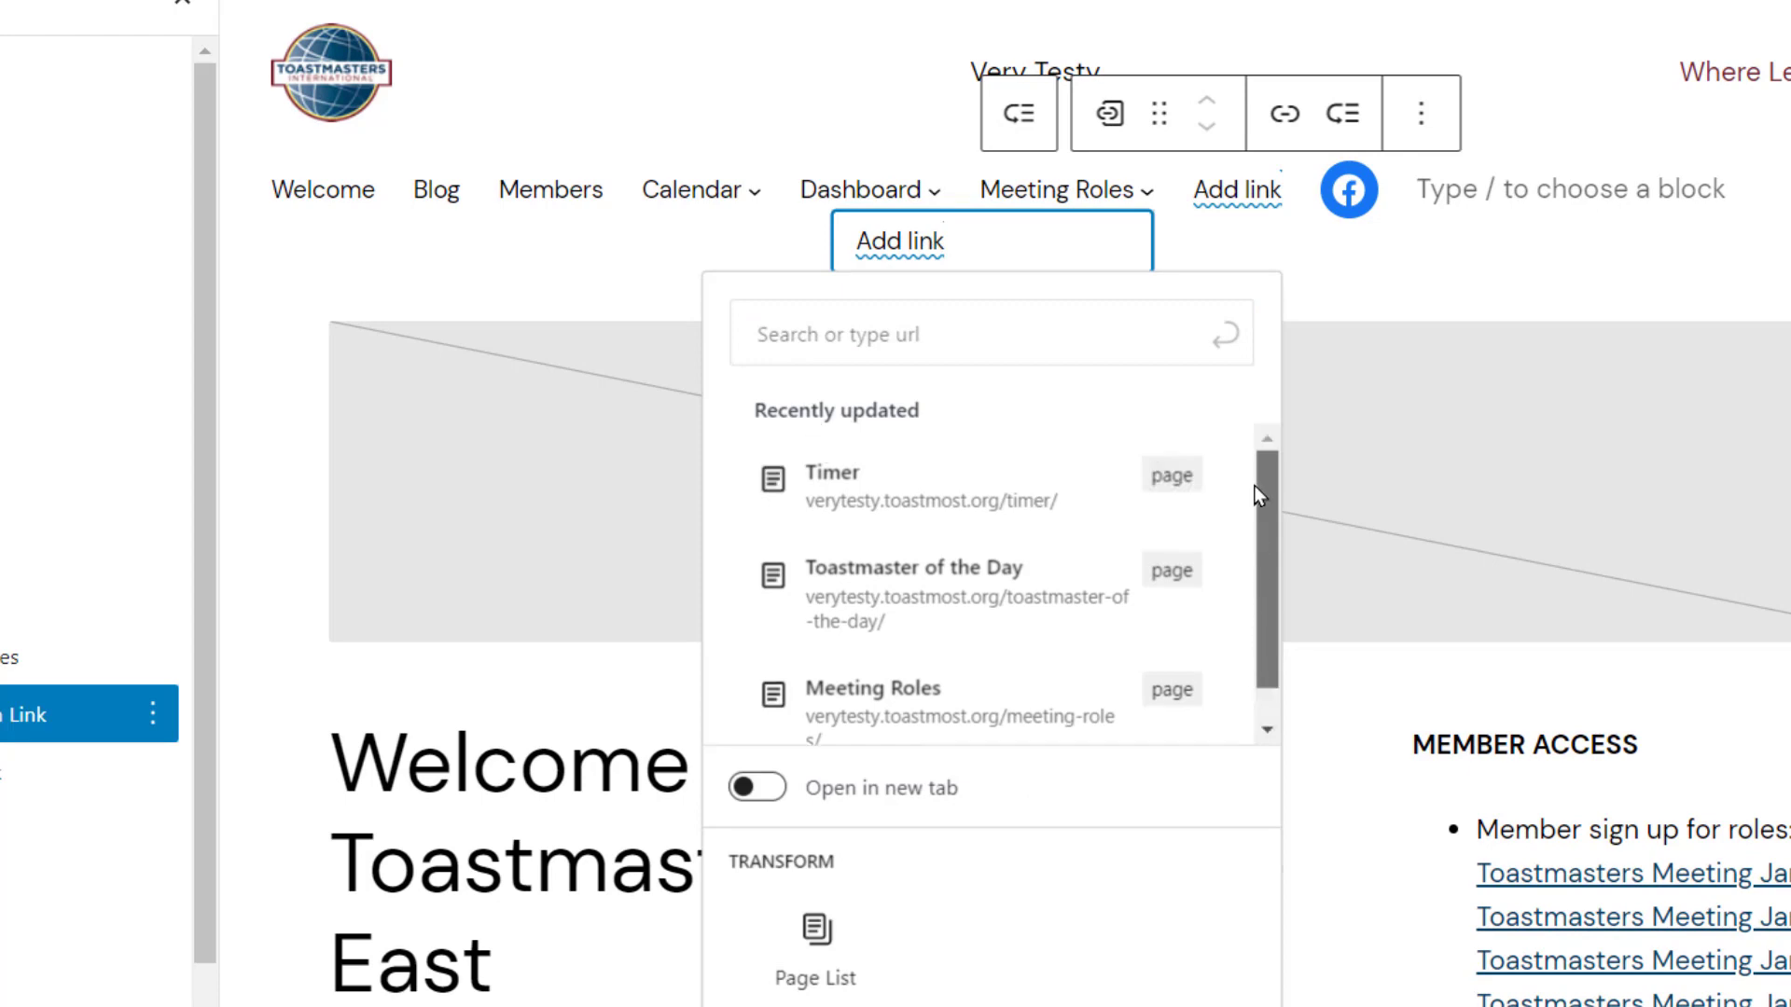
pyautogui.click(956, 570)
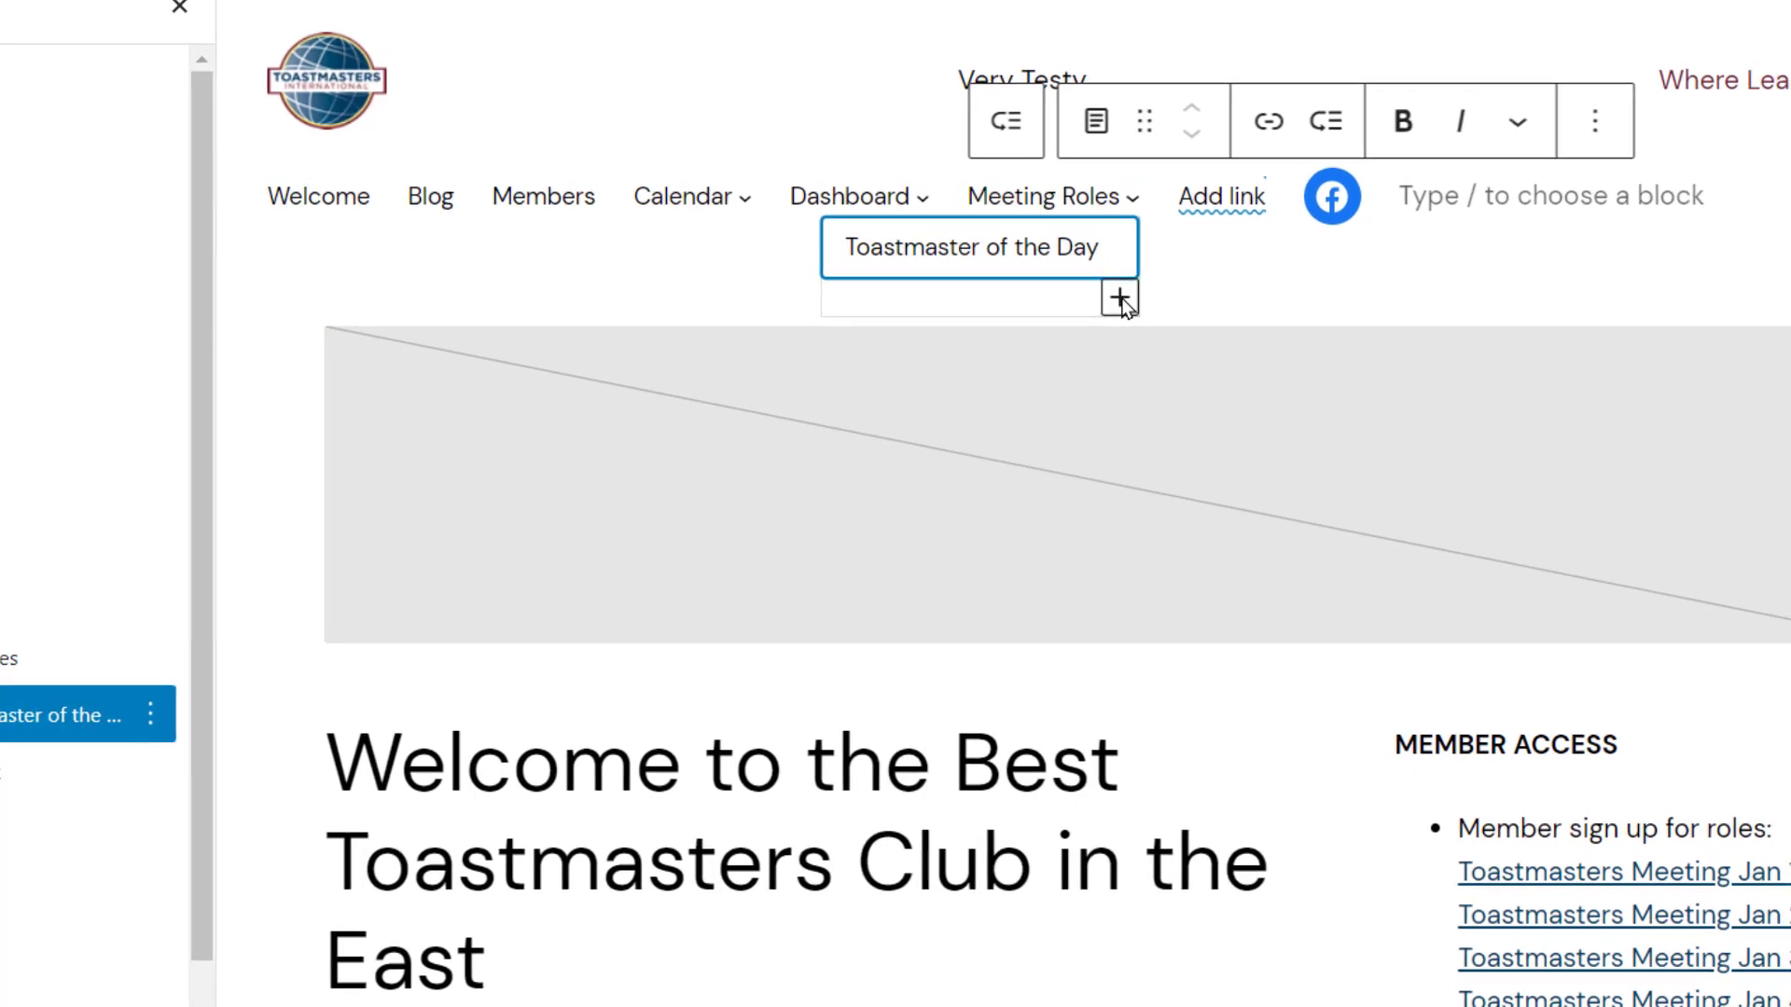
pyautogui.click(1133, 298)
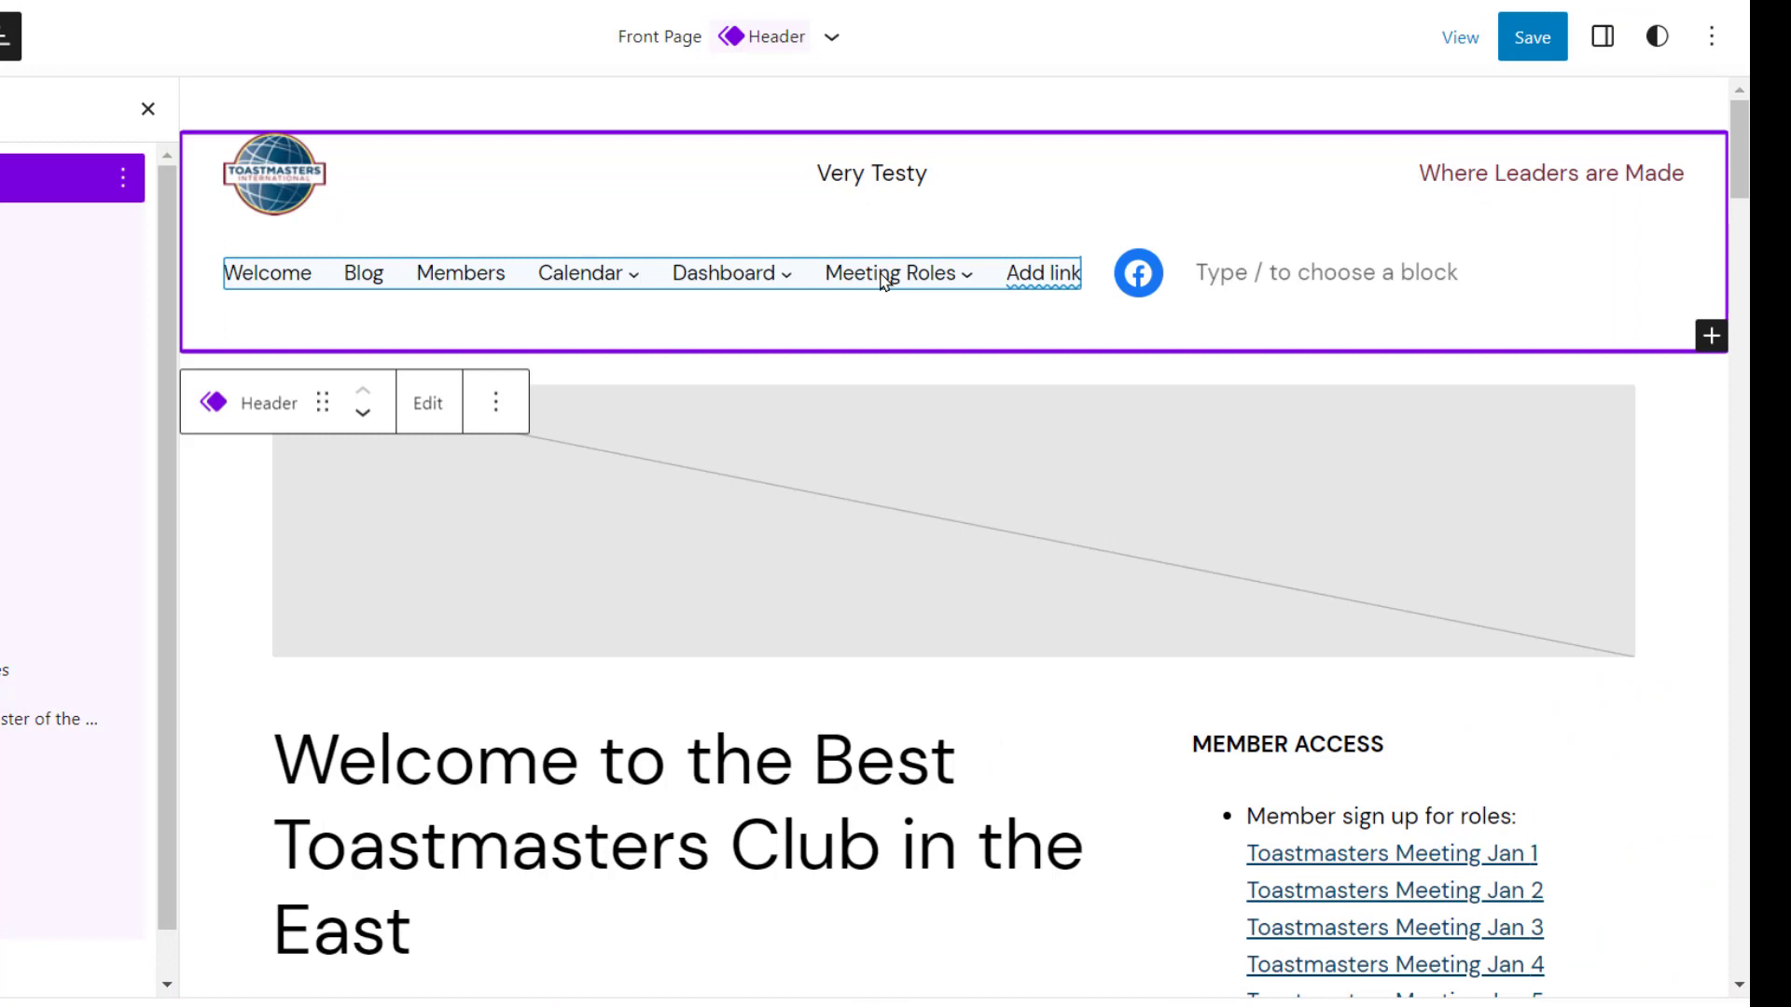
# - In the Navigation block's menu structure, nest the empty Custom Link under Meeting Roles, below Toastmaster of the Day
pyautogui.click(884, 280)
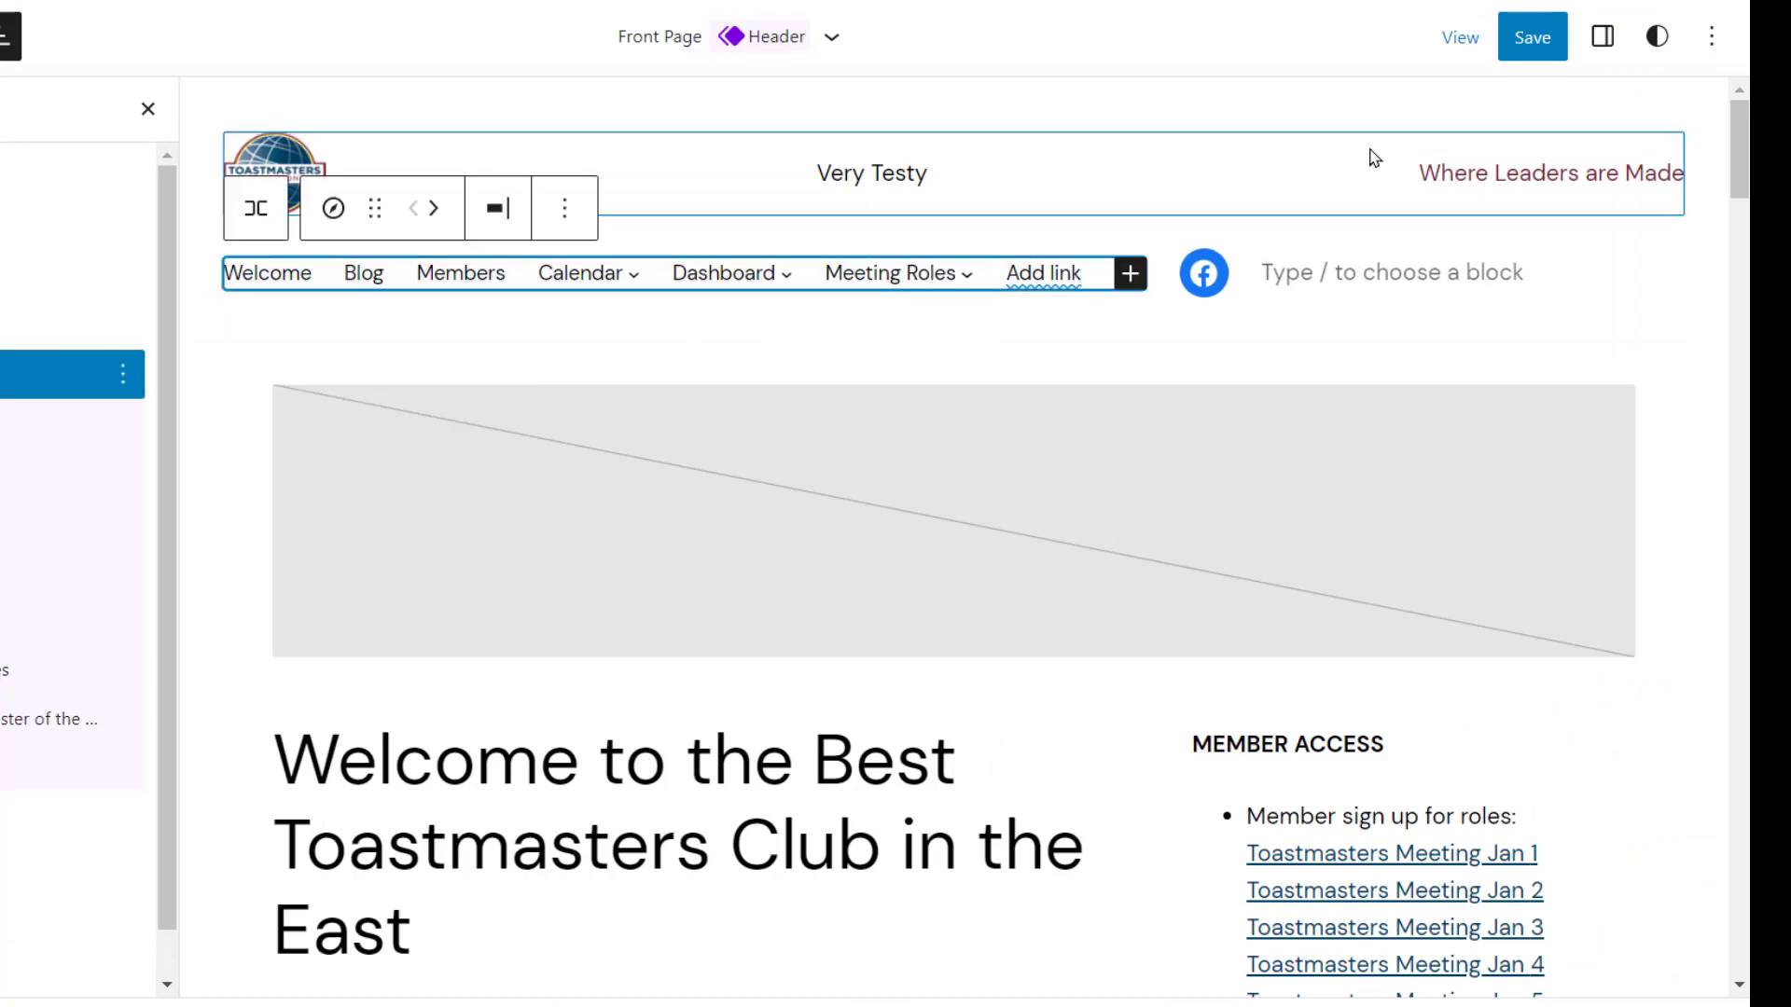
pyautogui.click(1600, 39)
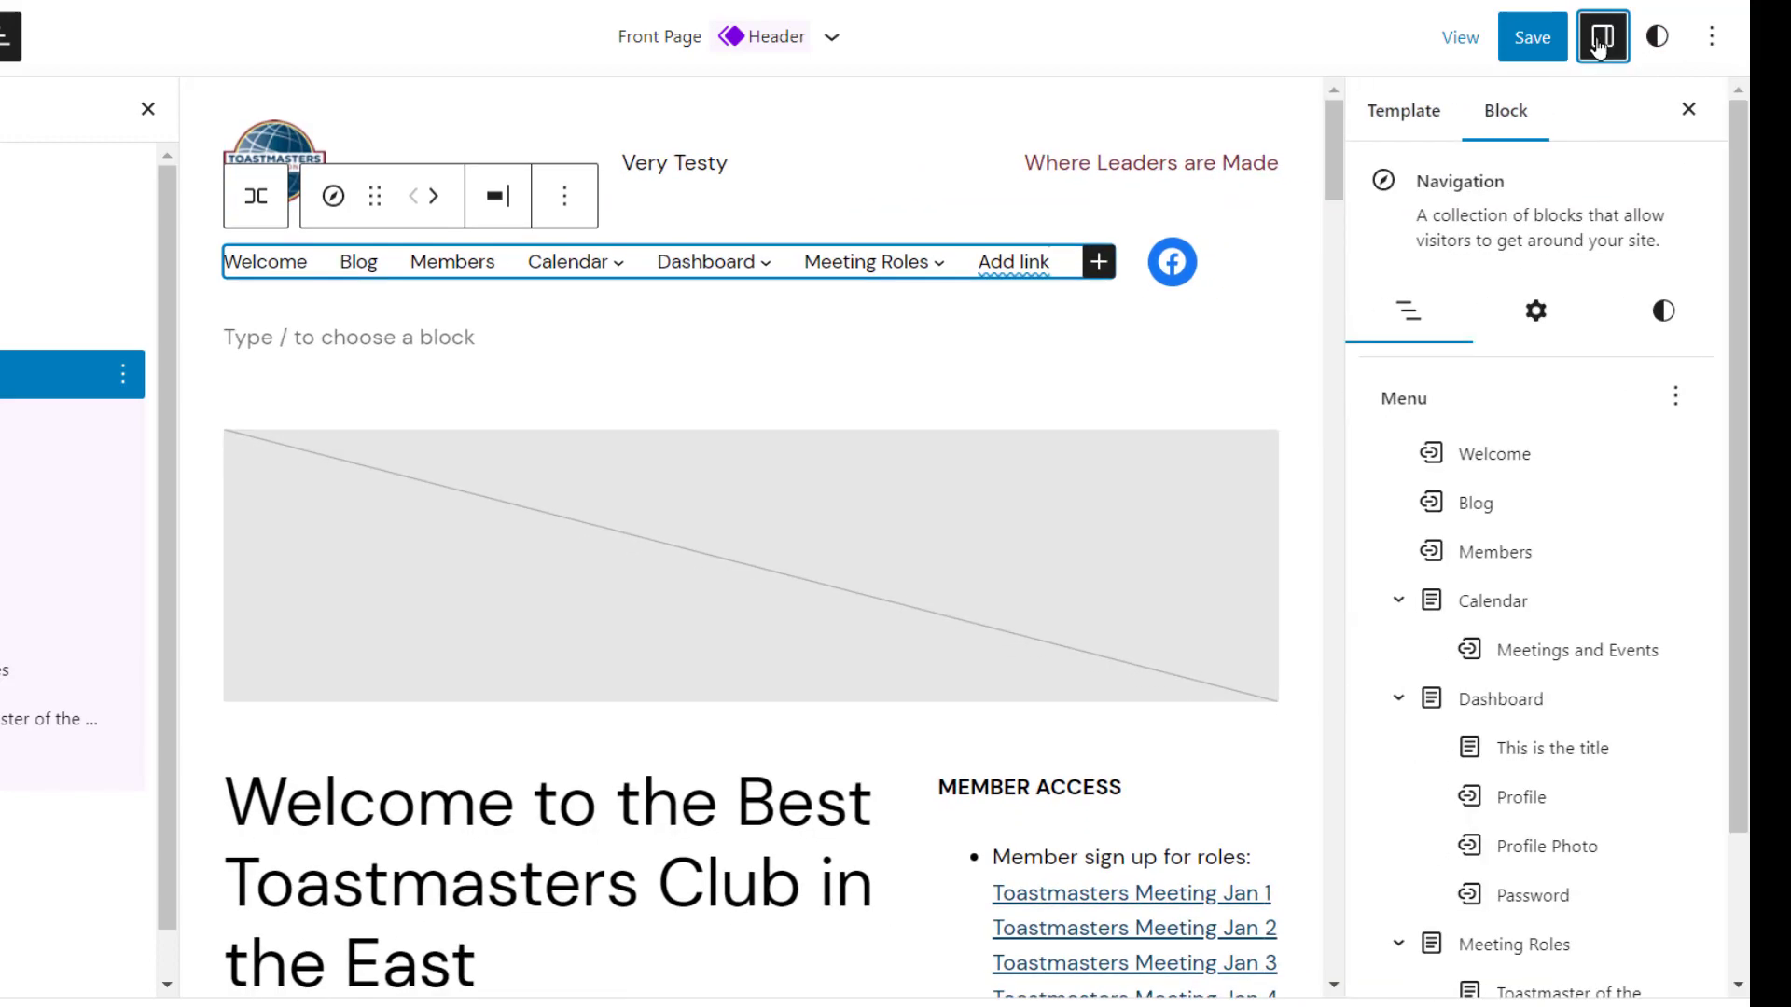
pyautogui.moveTo(863, 260)
pyautogui.click(1602, 41)
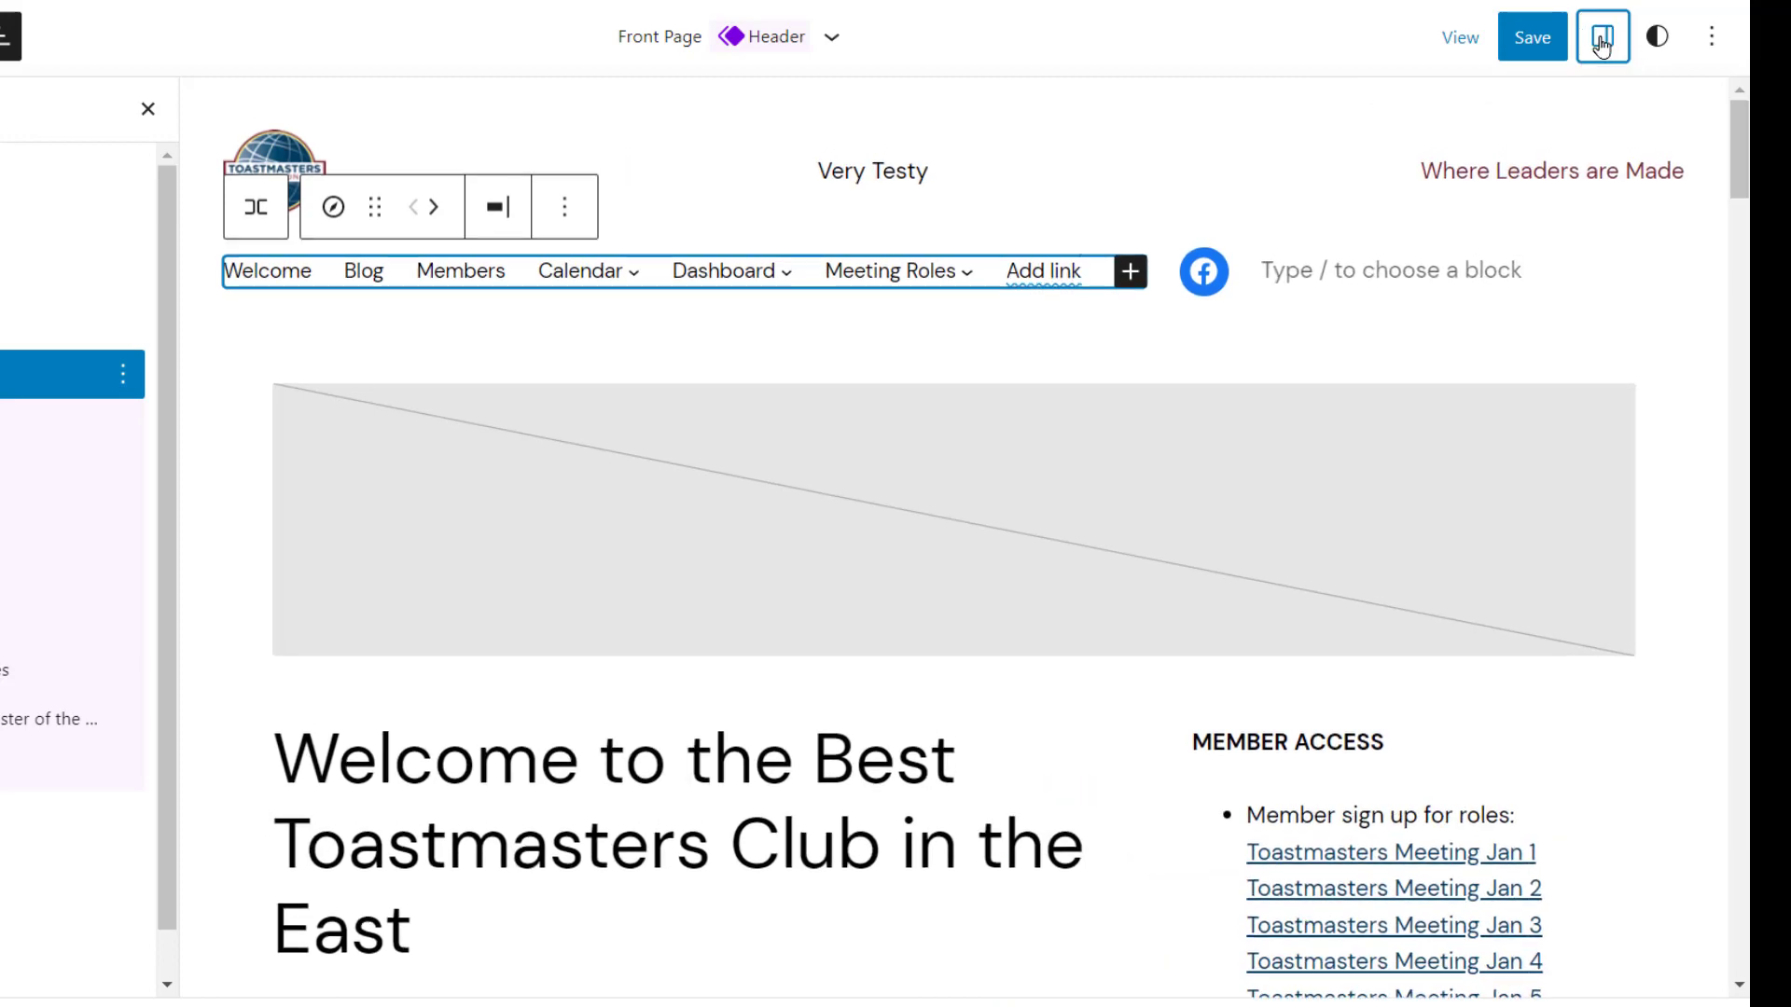
pyautogui.click(1602, 41)
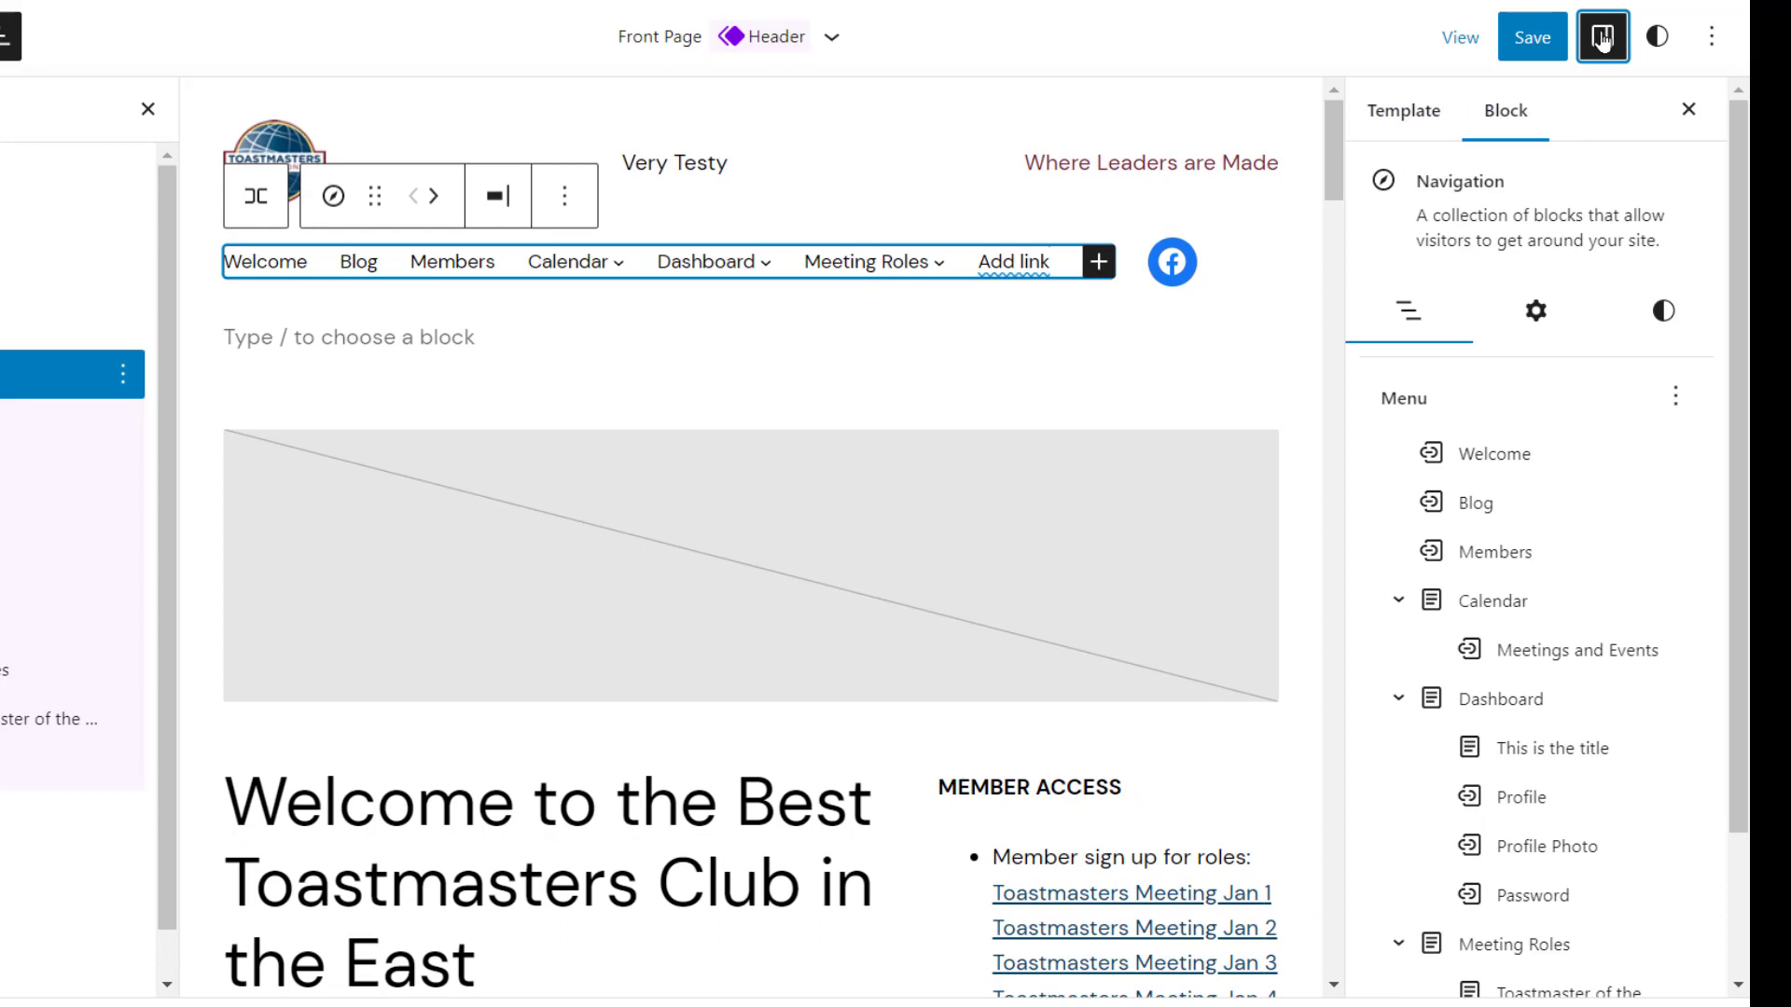
pyautogui.moveTo(1736, 360); pyautogui.dragTo(1729, 597)
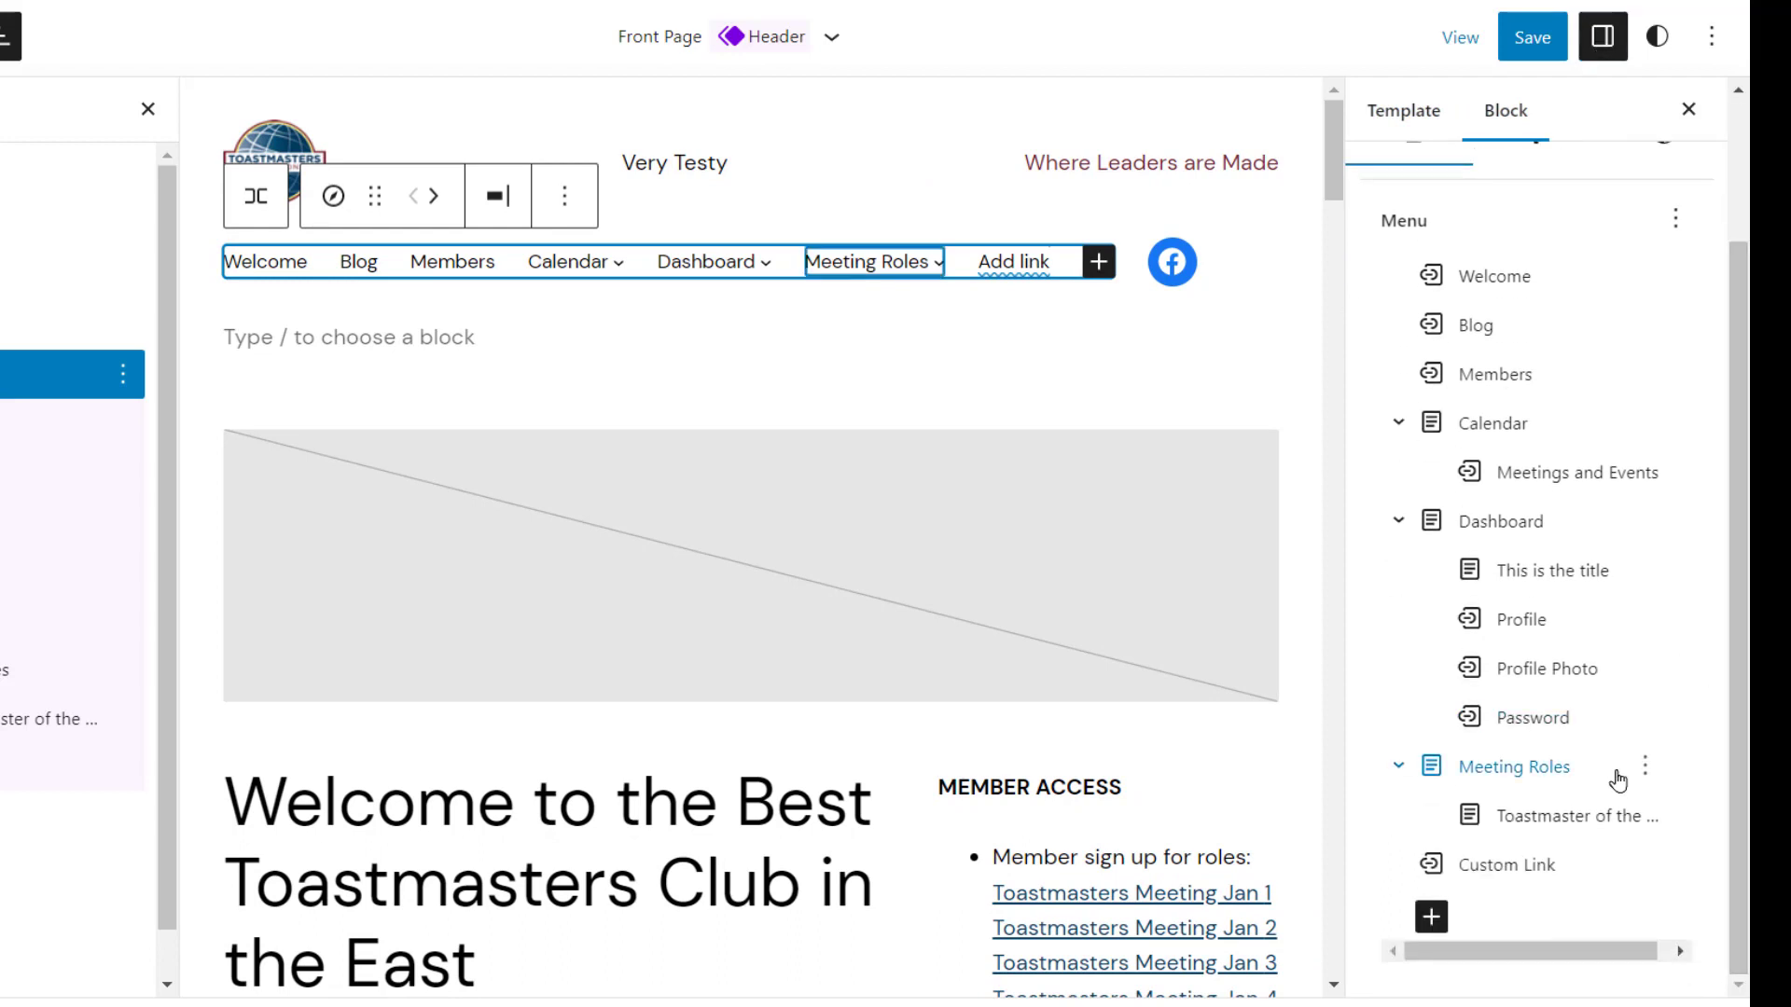
pyautogui.moveTo(1482, 869); pyautogui.dragTo(1418, 886)
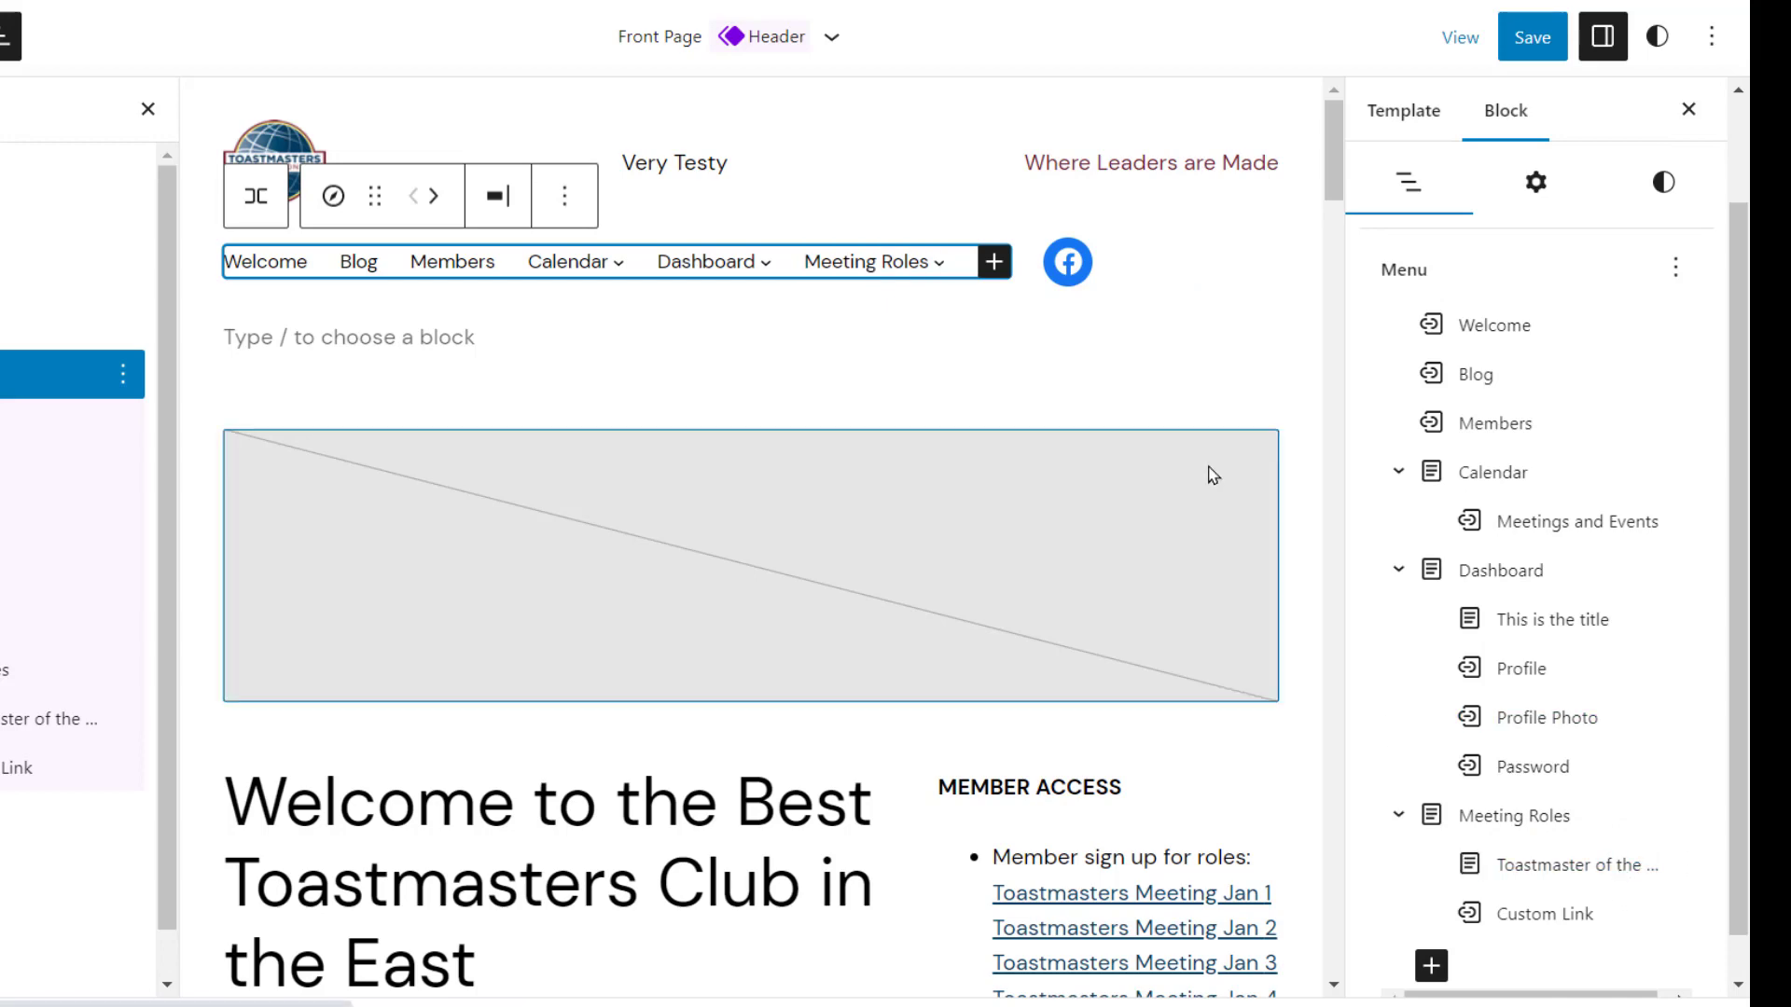
pyautogui.moveTo(940, 271)
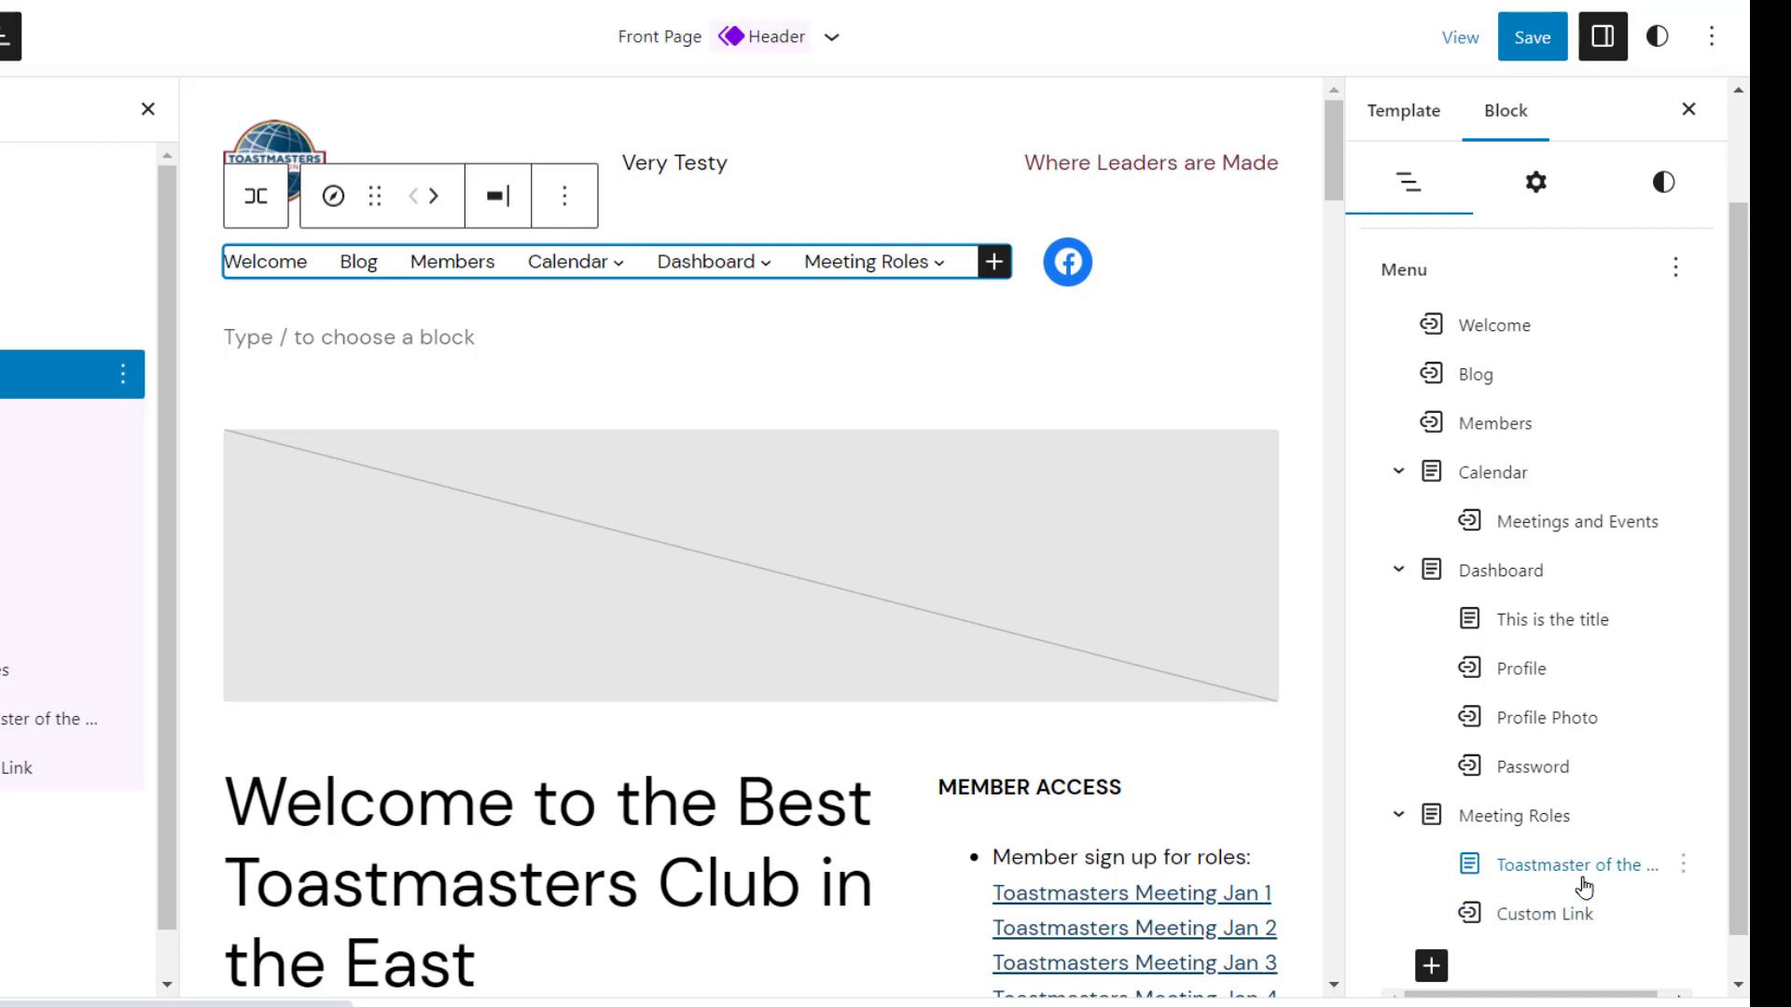
# - Add a page link to Timer in the navigation menu and nest it under Meeting Roles, between Toastmaster of the Day and the Custom Link
pyautogui.click(1431, 965)
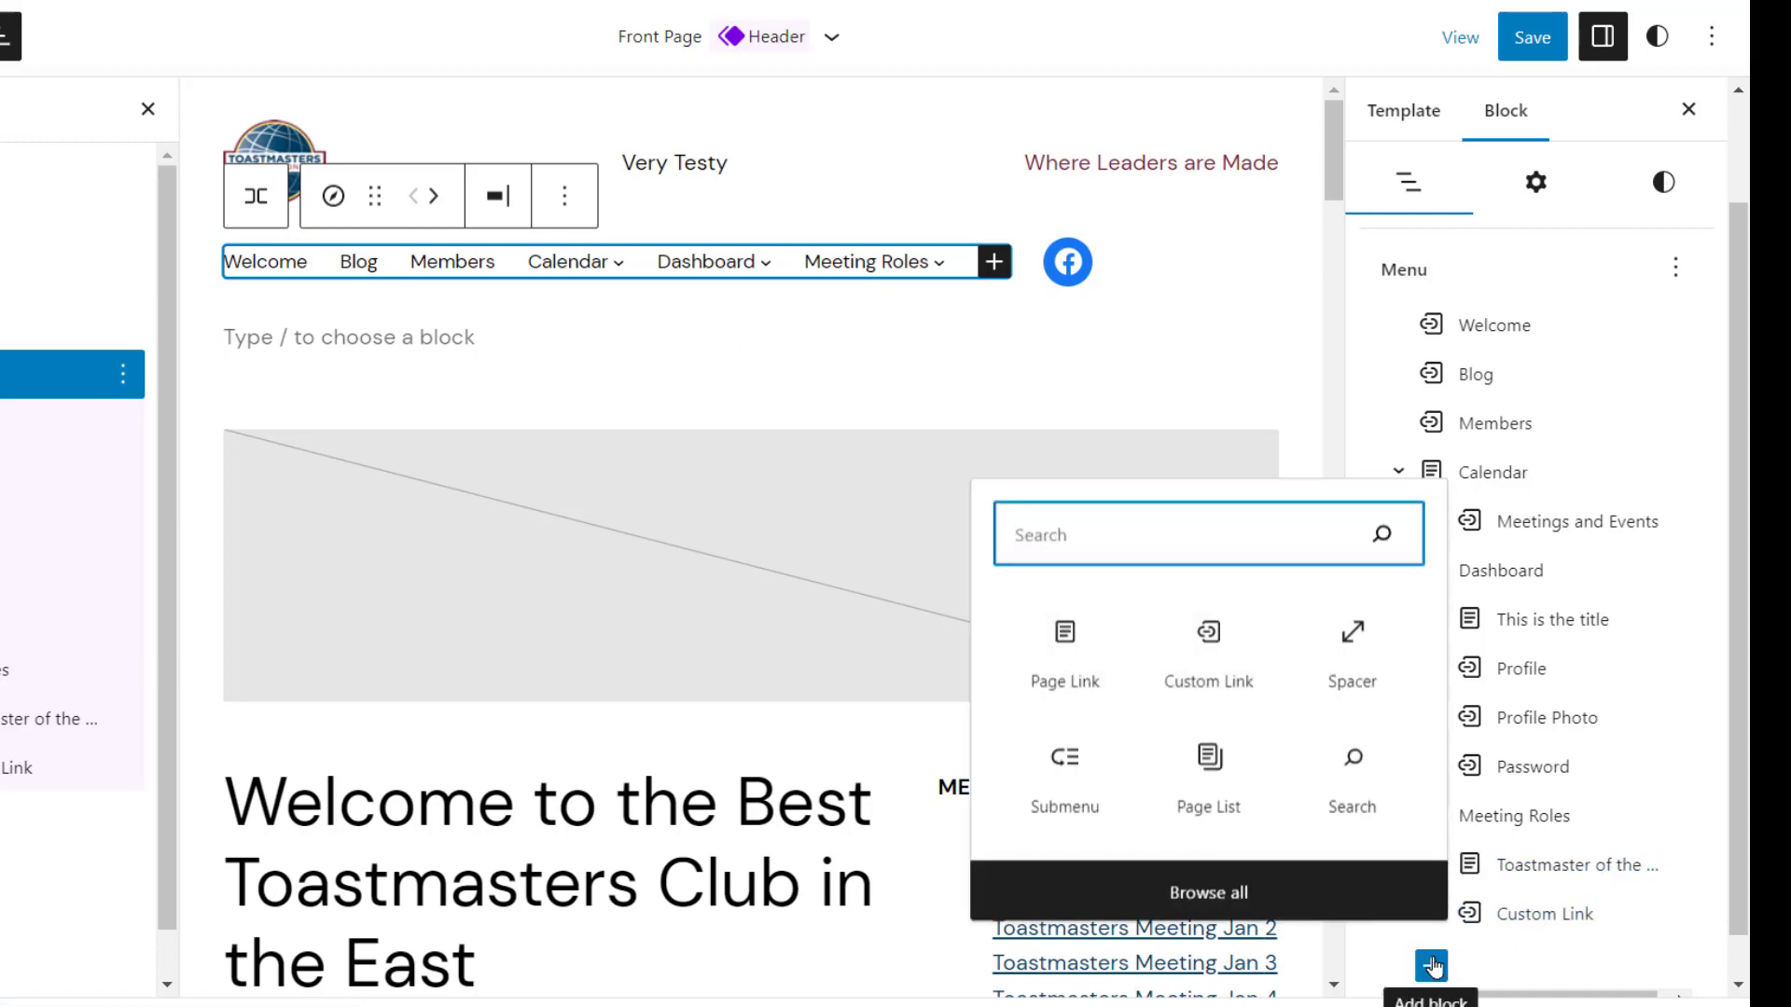
pyautogui.click(1061, 641)
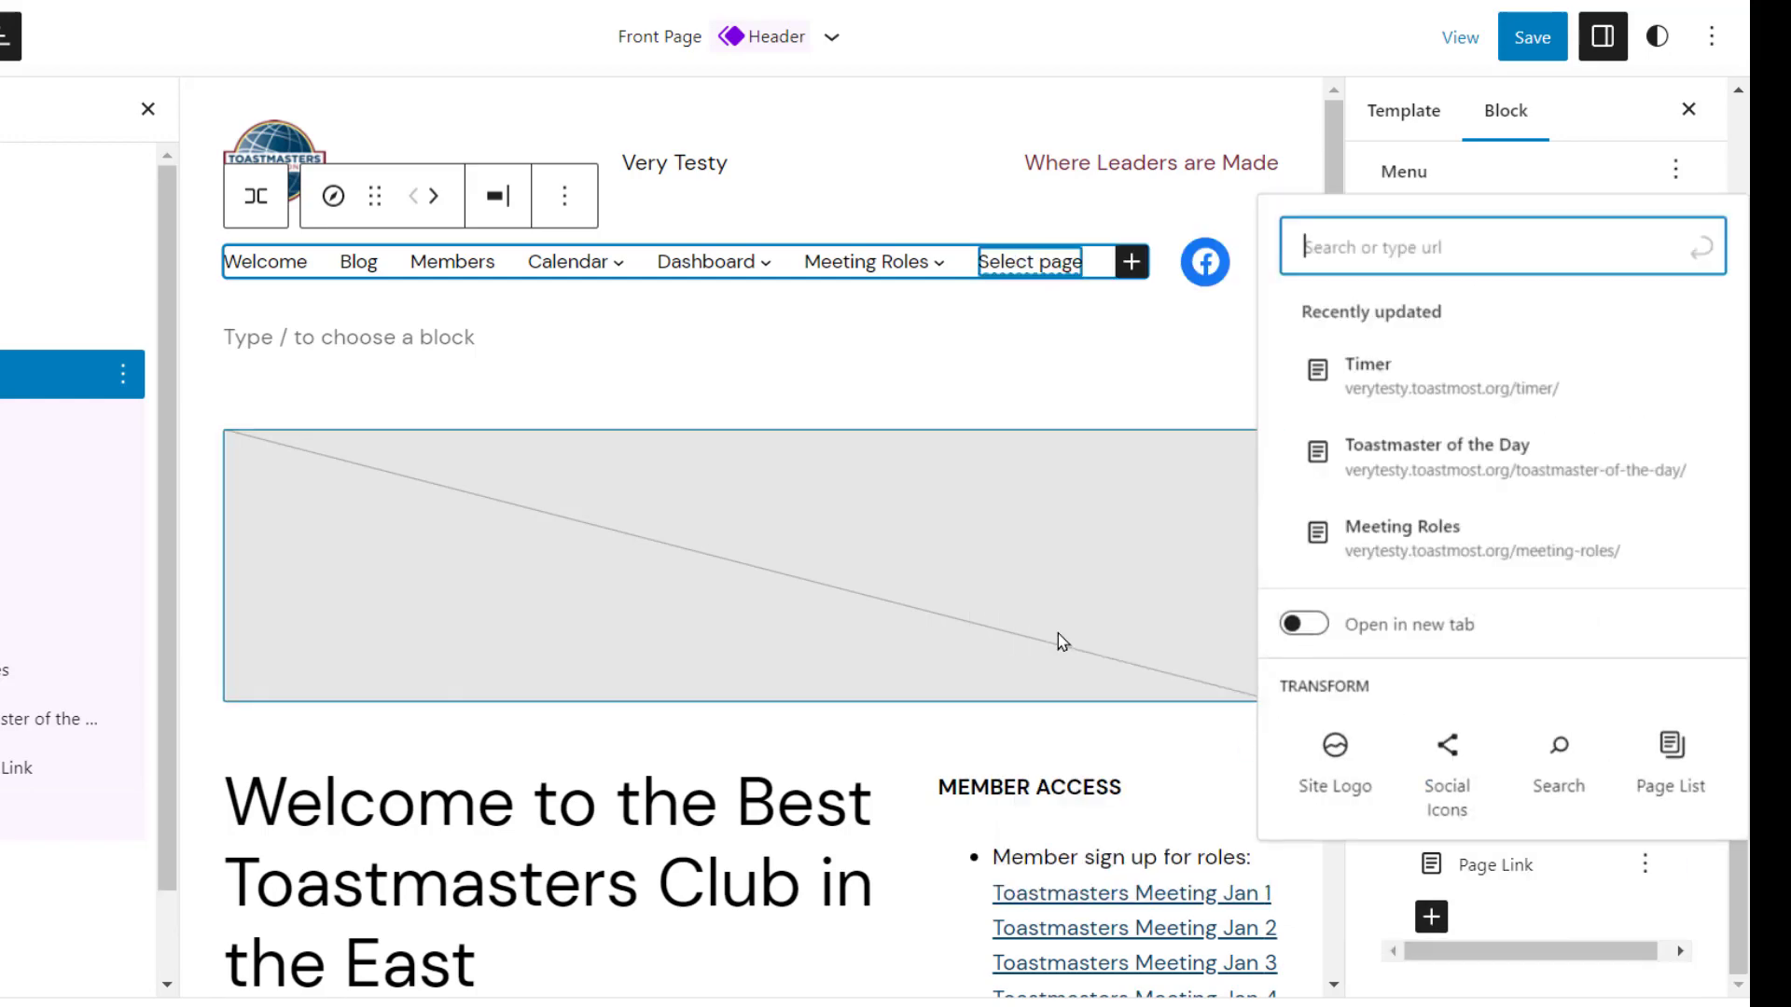
pyautogui.click(1398, 370)
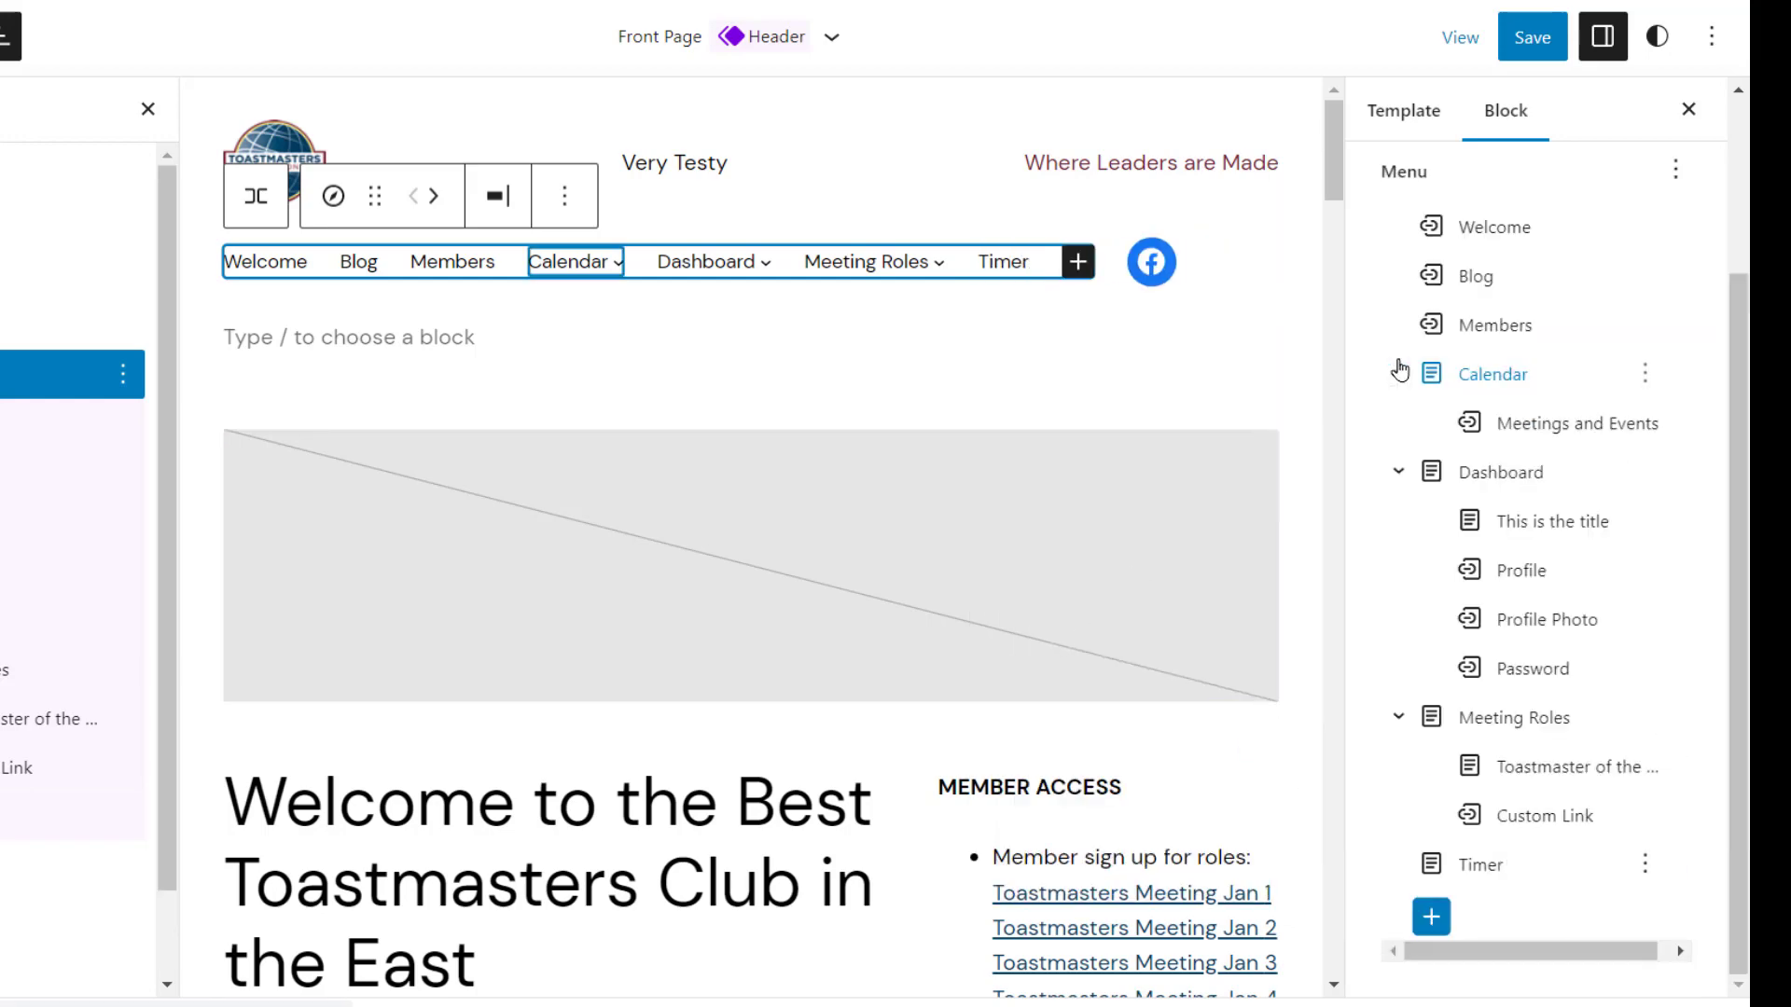
pyautogui.moveTo(1492, 882); pyautogui.dragTo(1524, 851)
pyautogui.scroll(-1, 1744, 765)
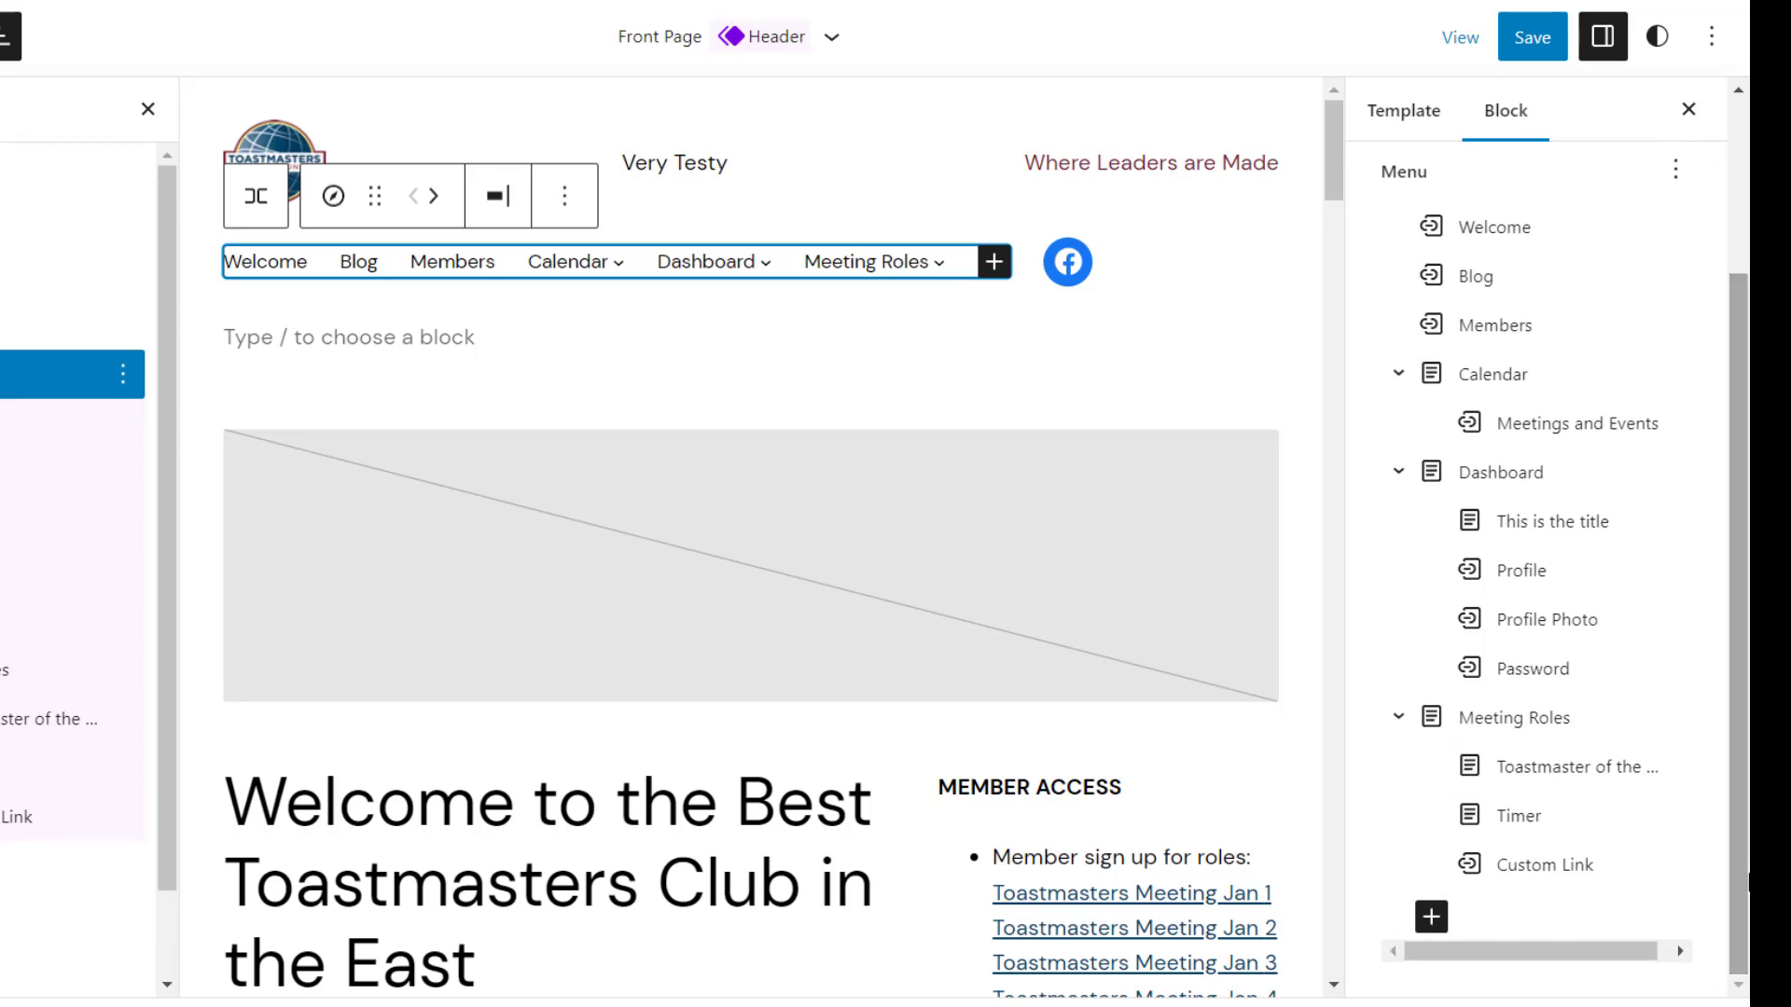
pyautogui.click(1511, 872)
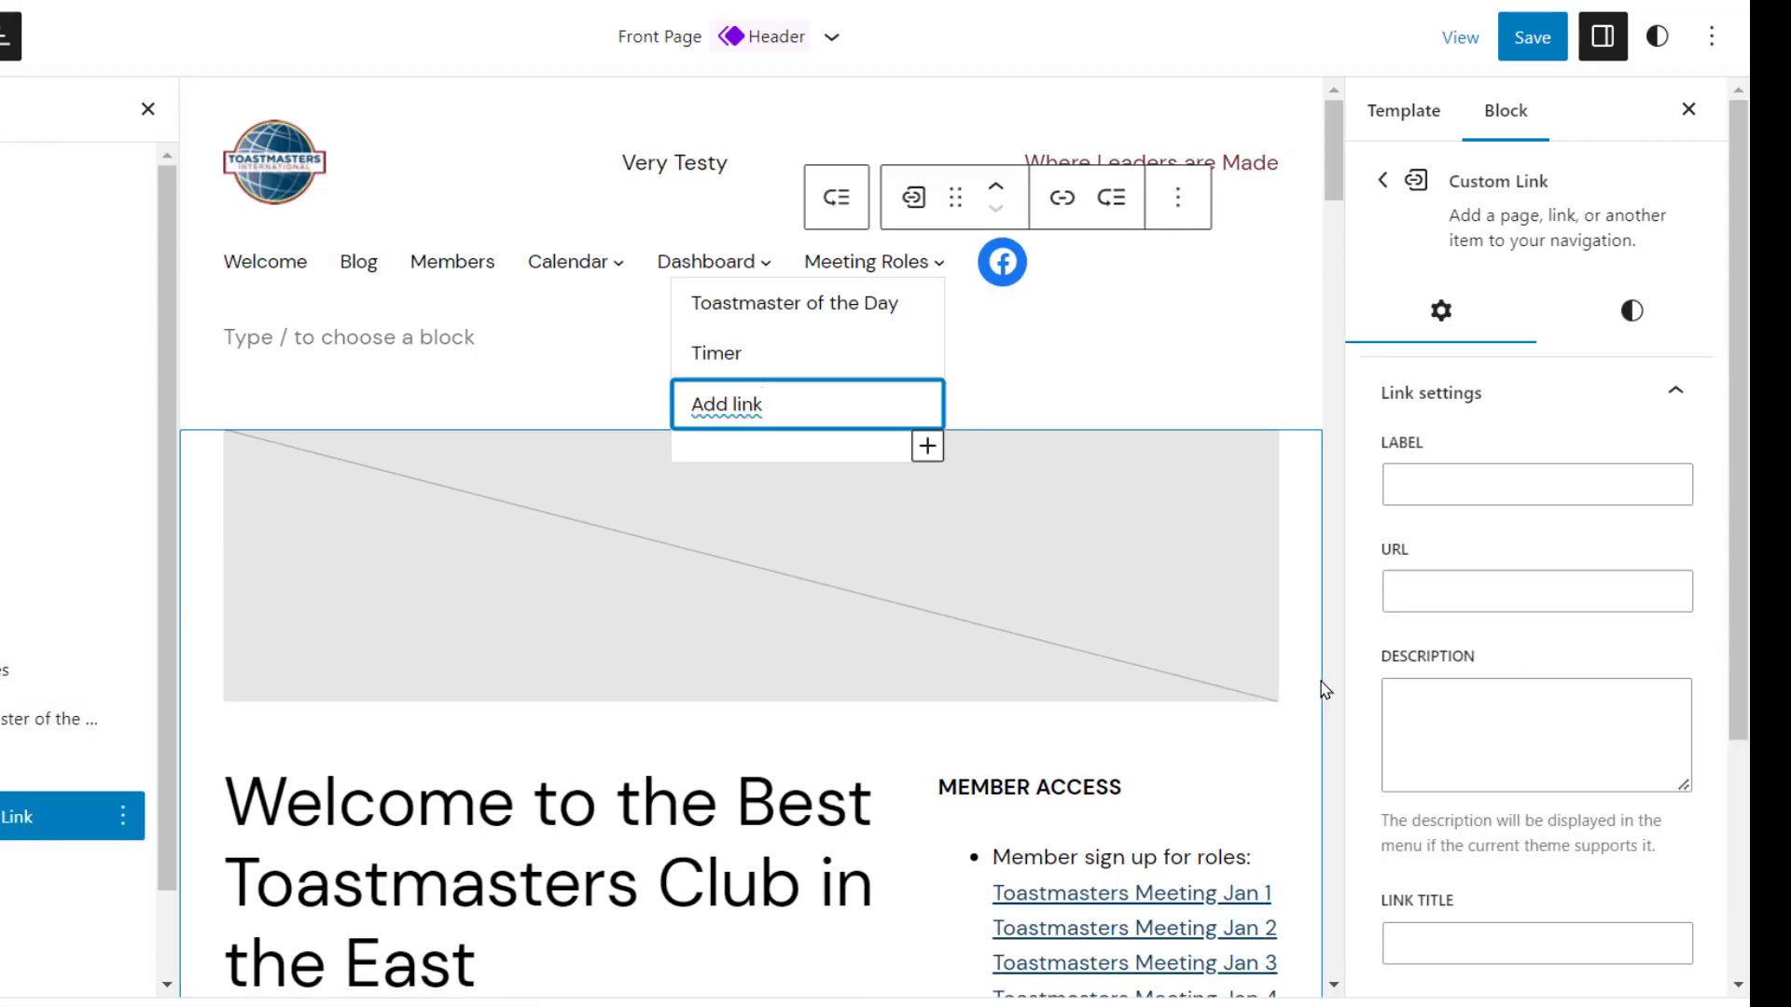
pyautogui.click(1441, 585)
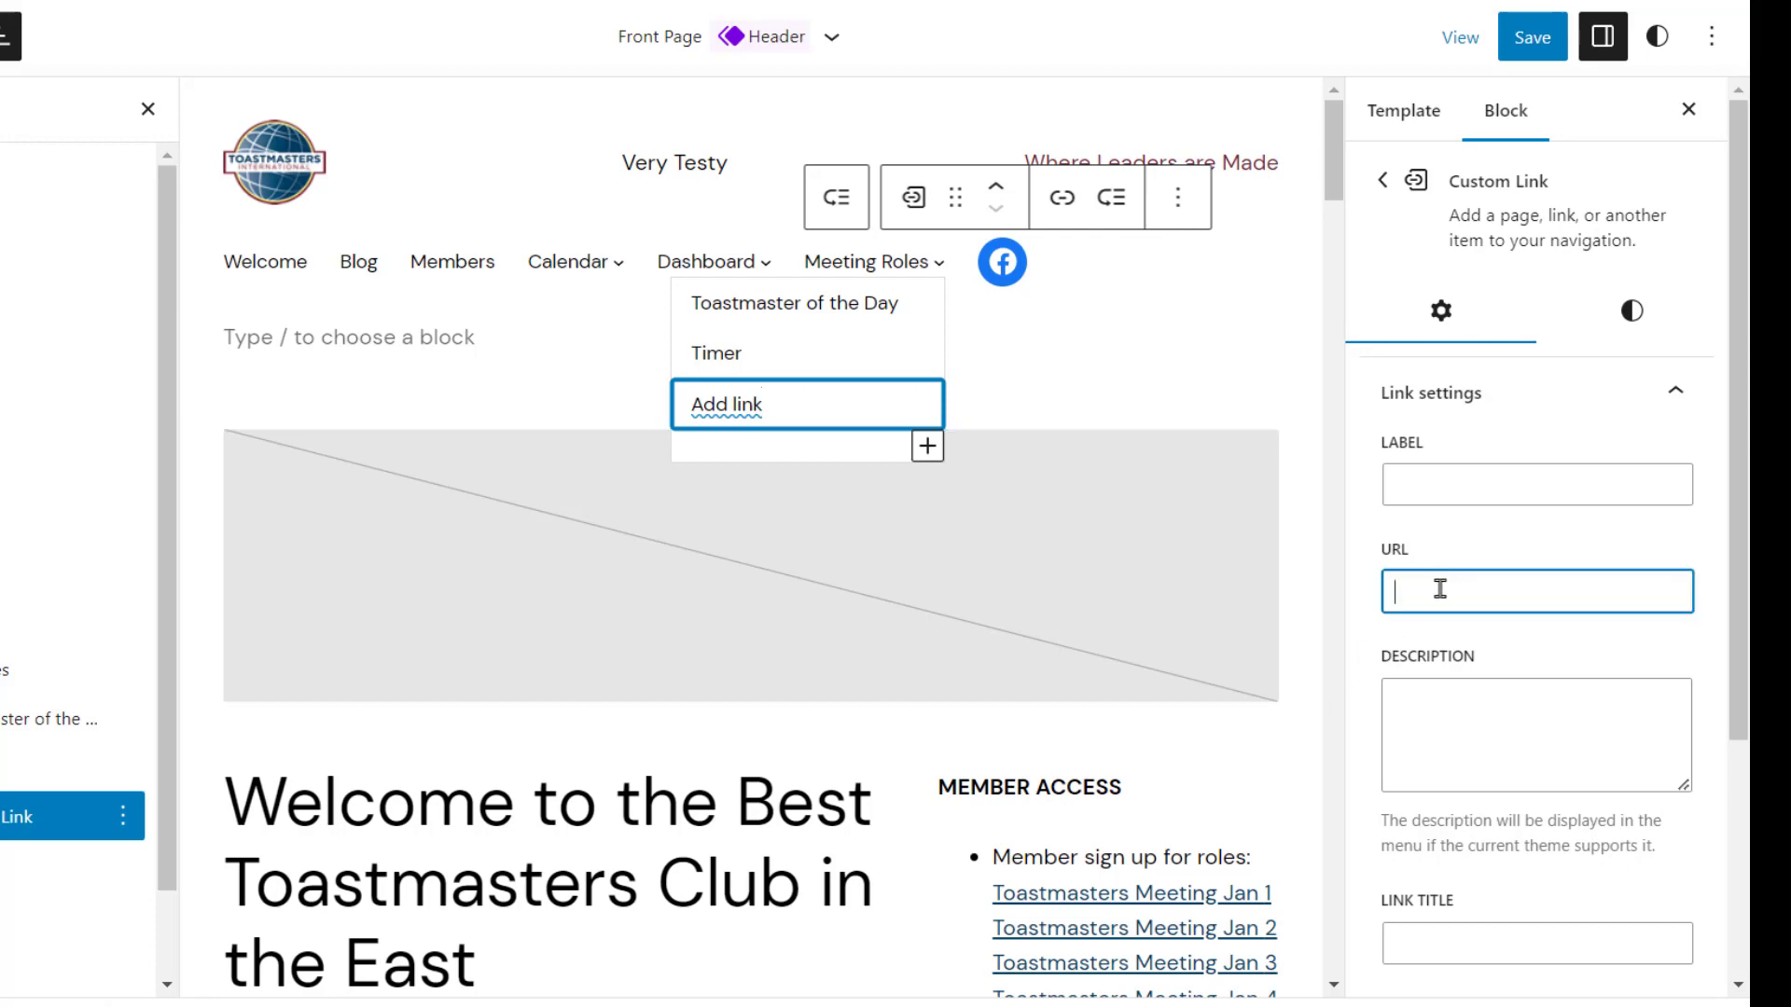
pyautogui.write('https')
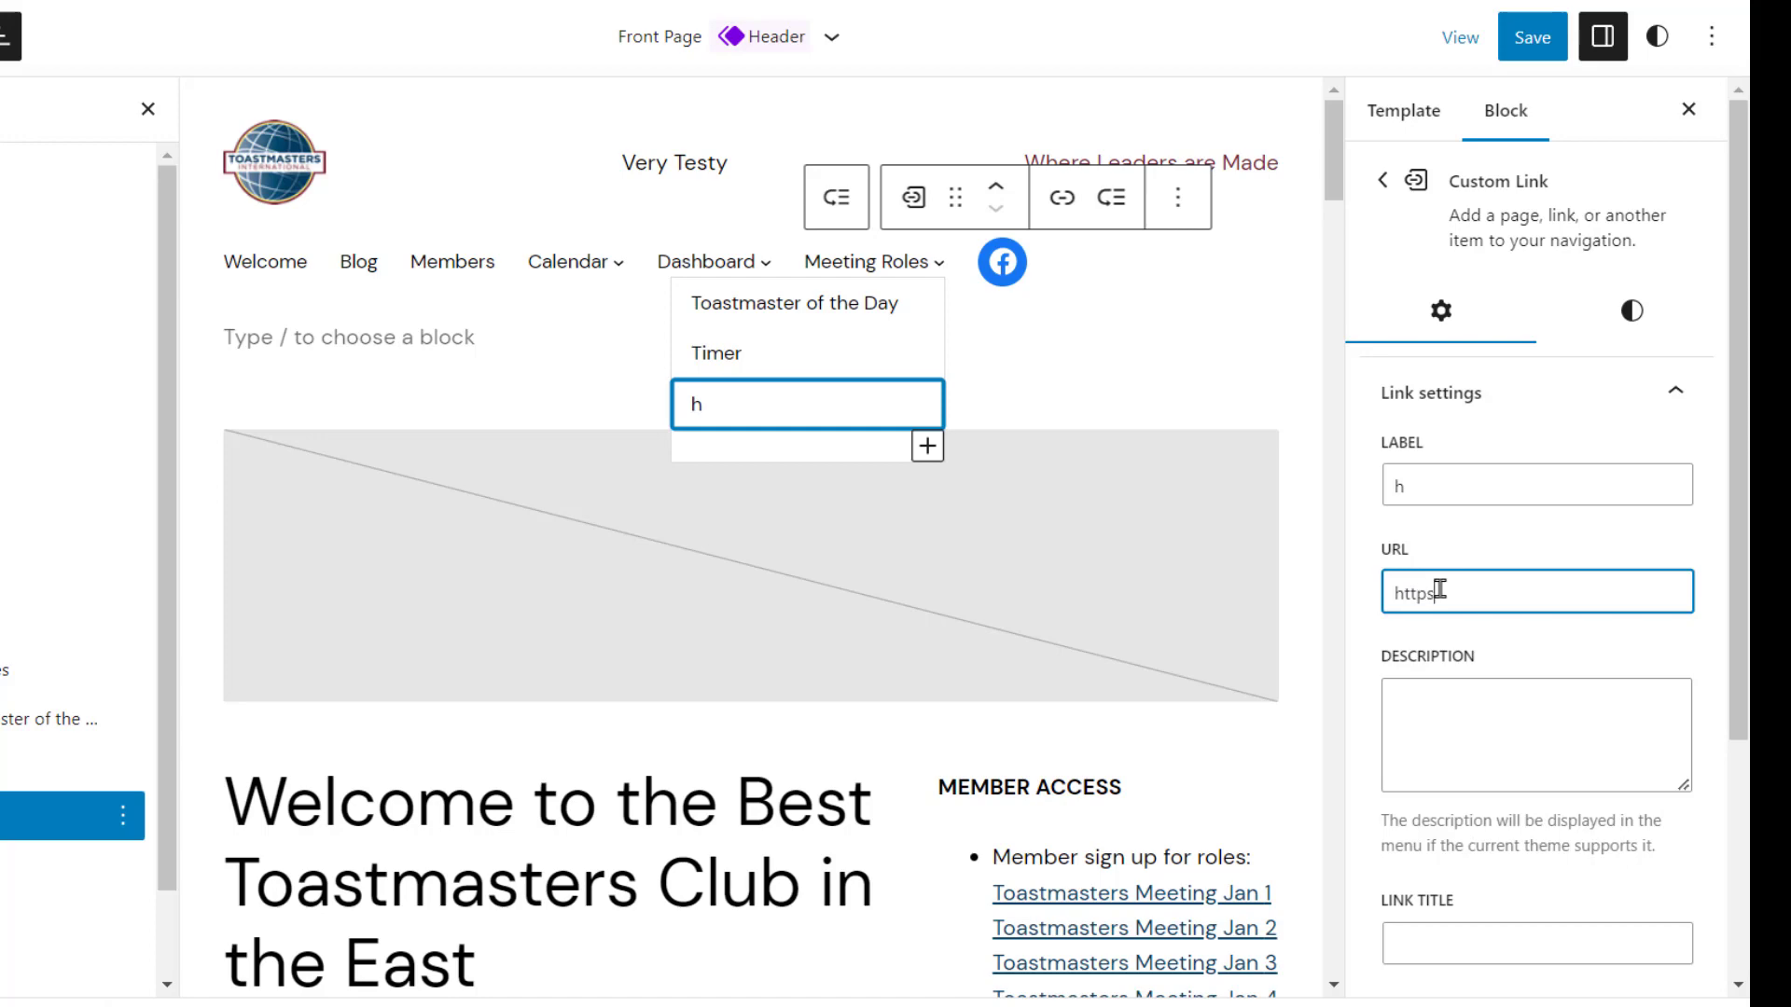
pyautogui.write('://www.toastmasters.org')
pyautogui.click(1505, 471)
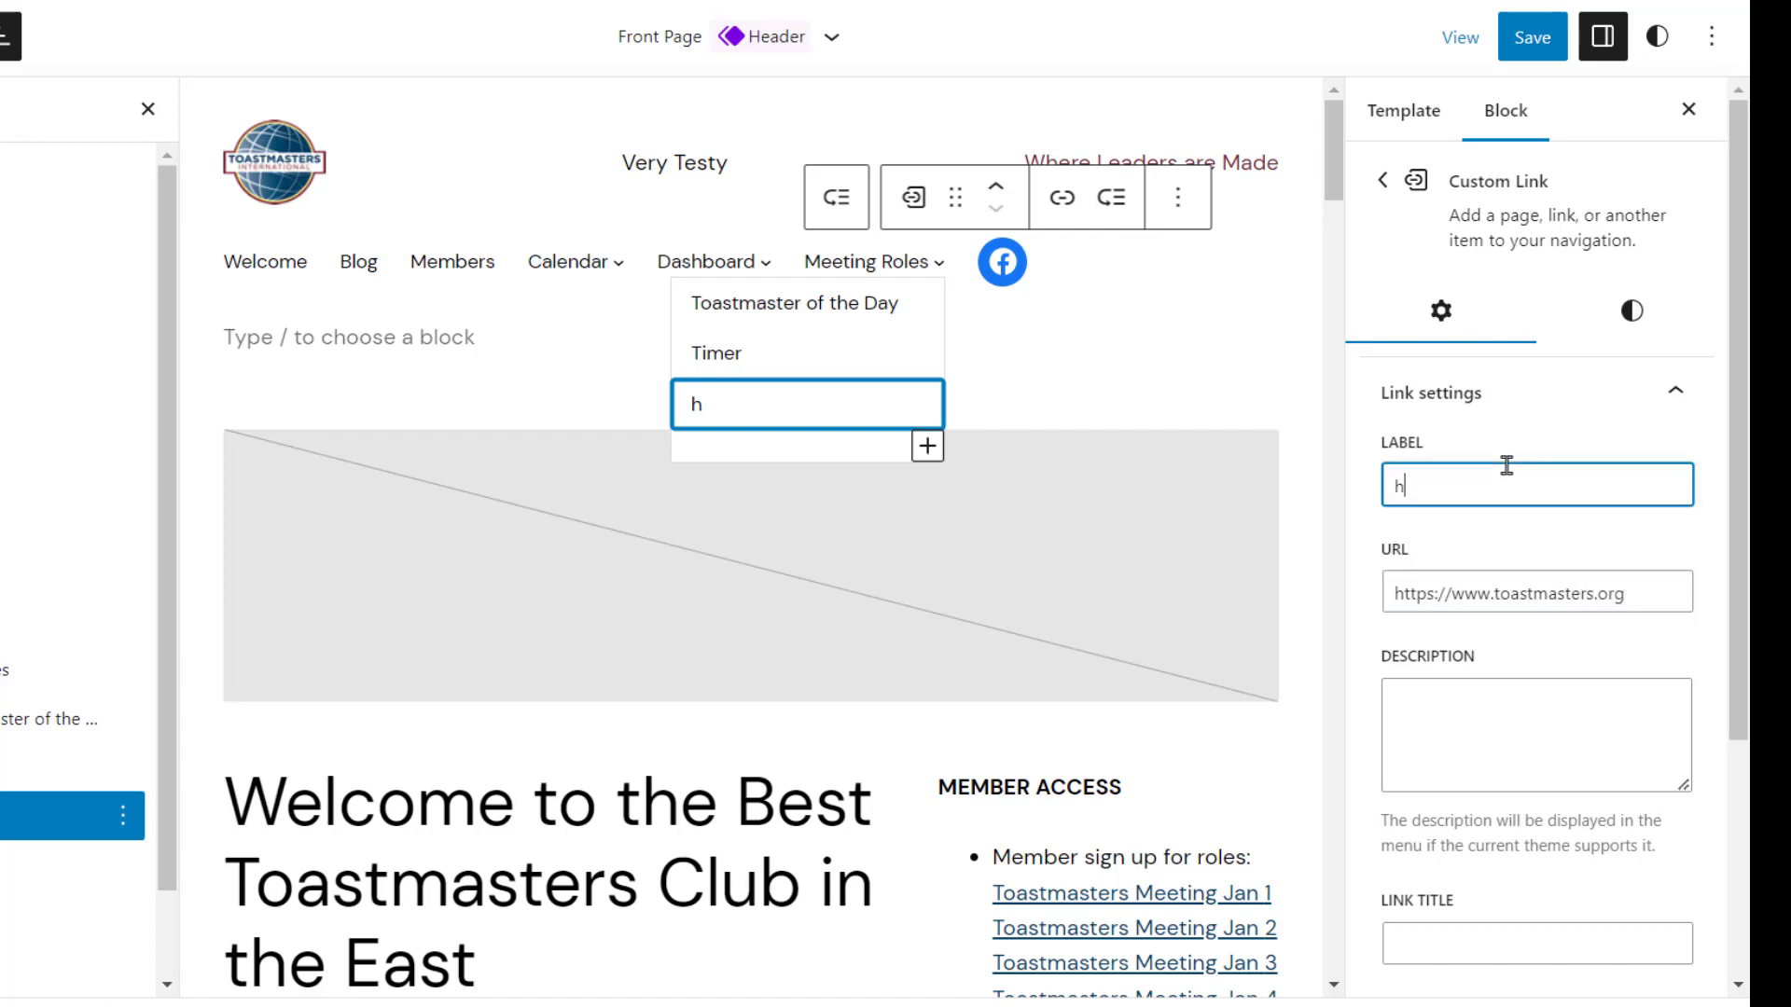
pyautogui.moveTo(1505, 468); pyautogui.dragTo(1340, 499)
pyautogui.write('Toastmasters')
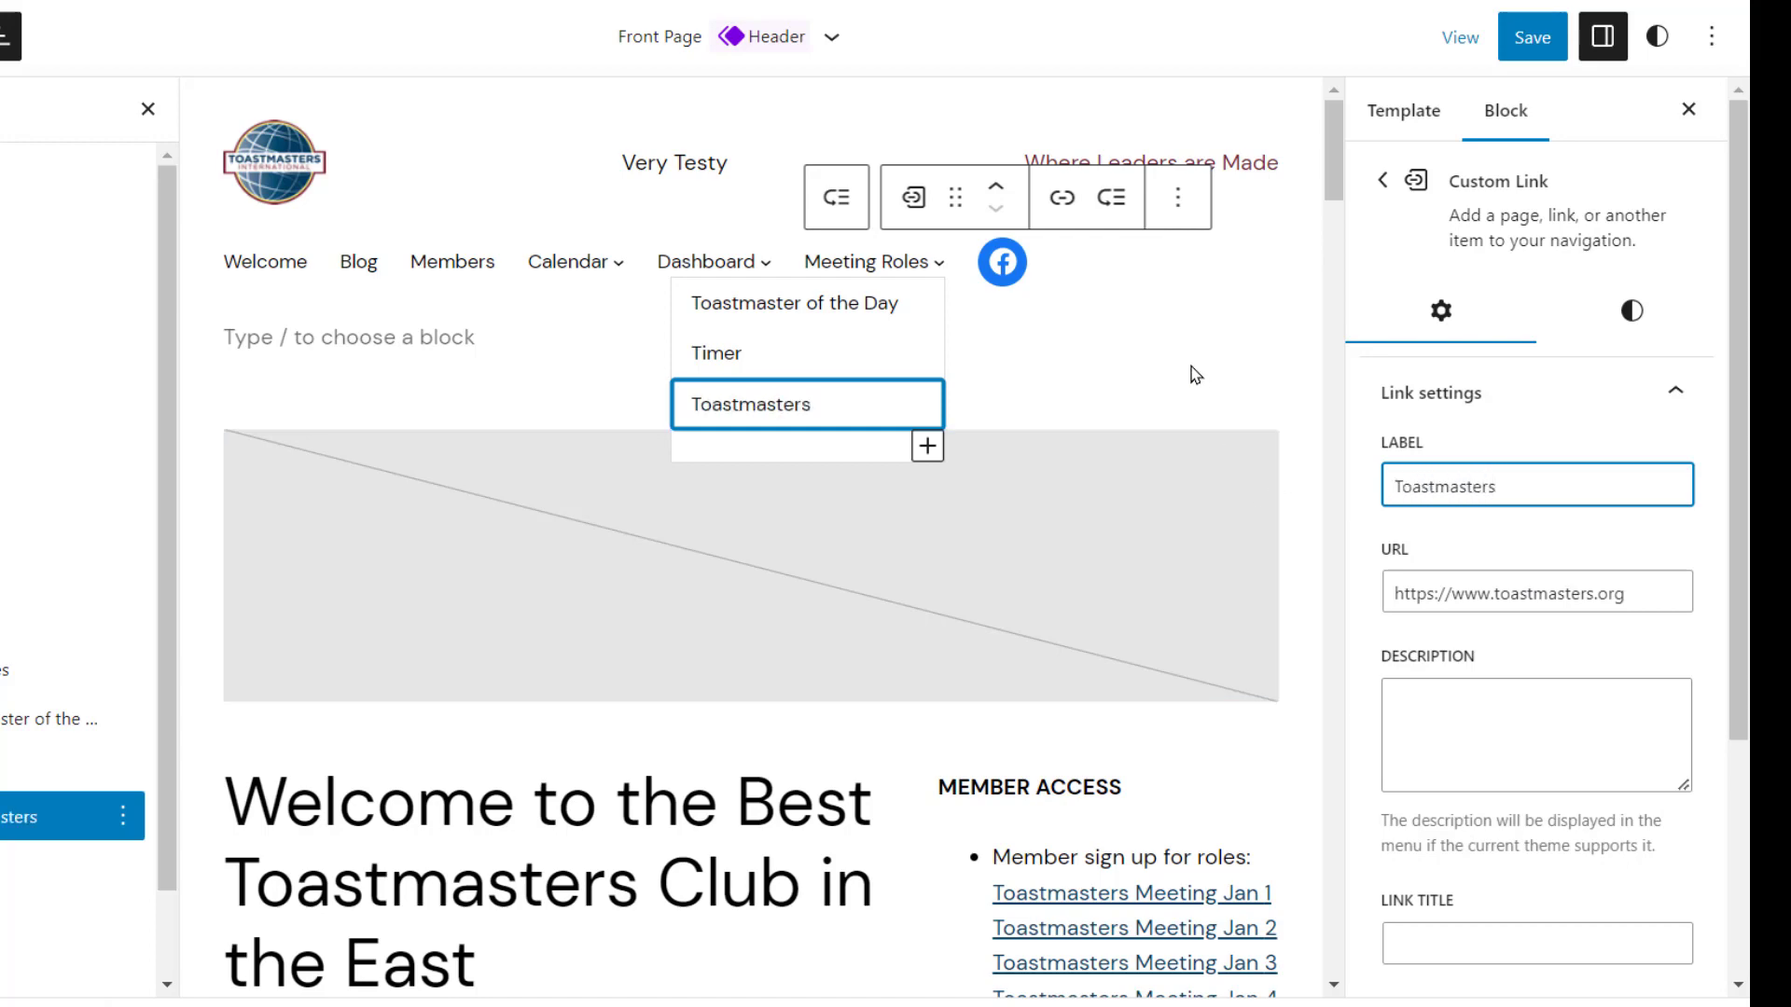
# - In the Navigation block's menu structure, move the Toastmasters link out of Meeting Roles to the top level, right after Members
pyautogui.click(1747, 342)
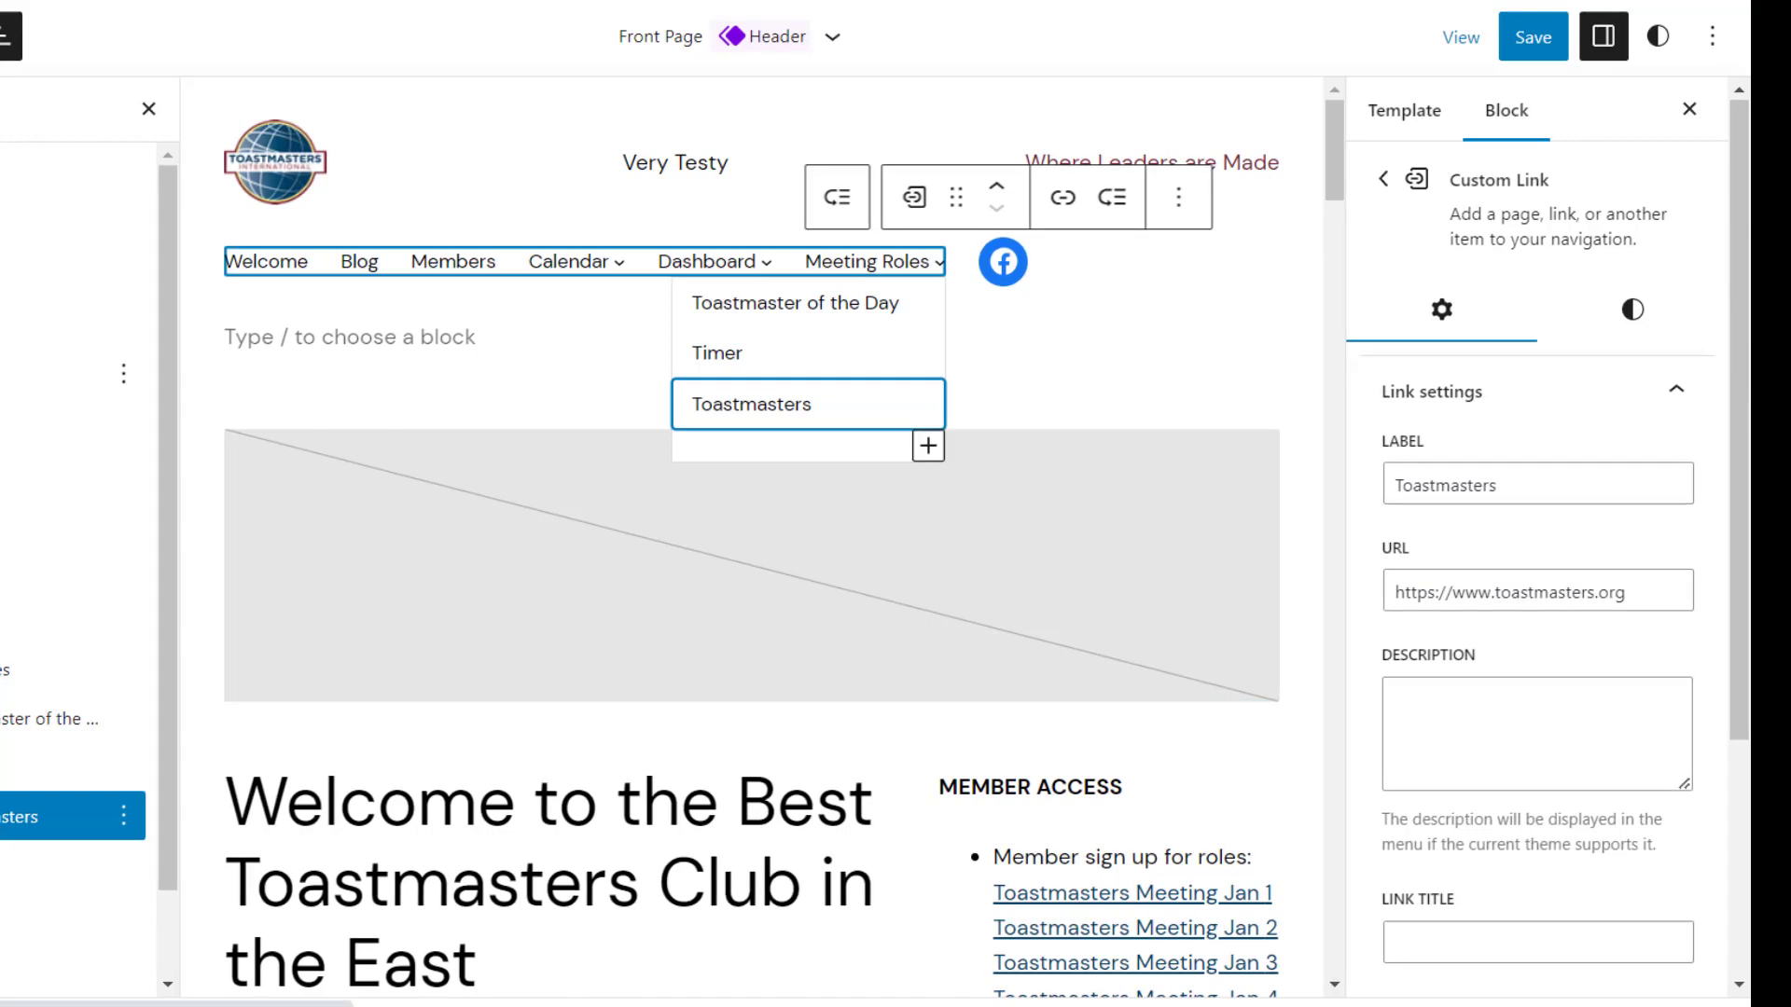
pyautogui.click(277, 317)
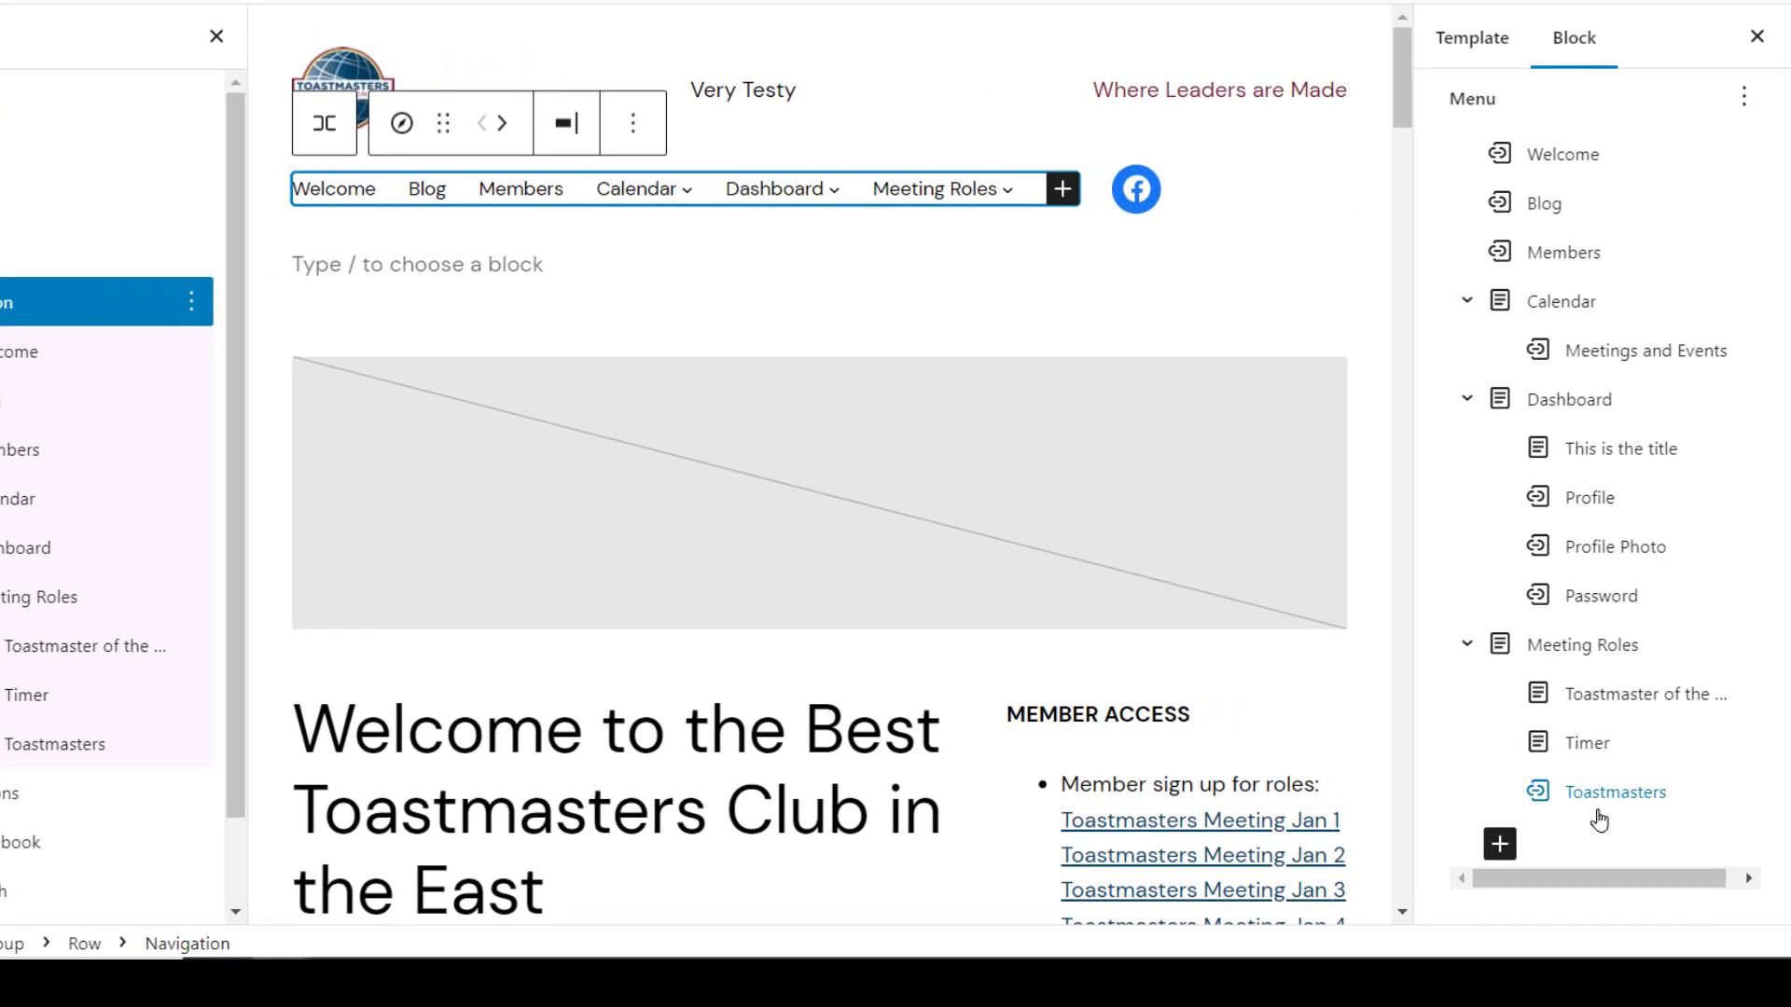
pyautogui.moveTo(1582, 796); pyautogui.dragTo(1588, 511)
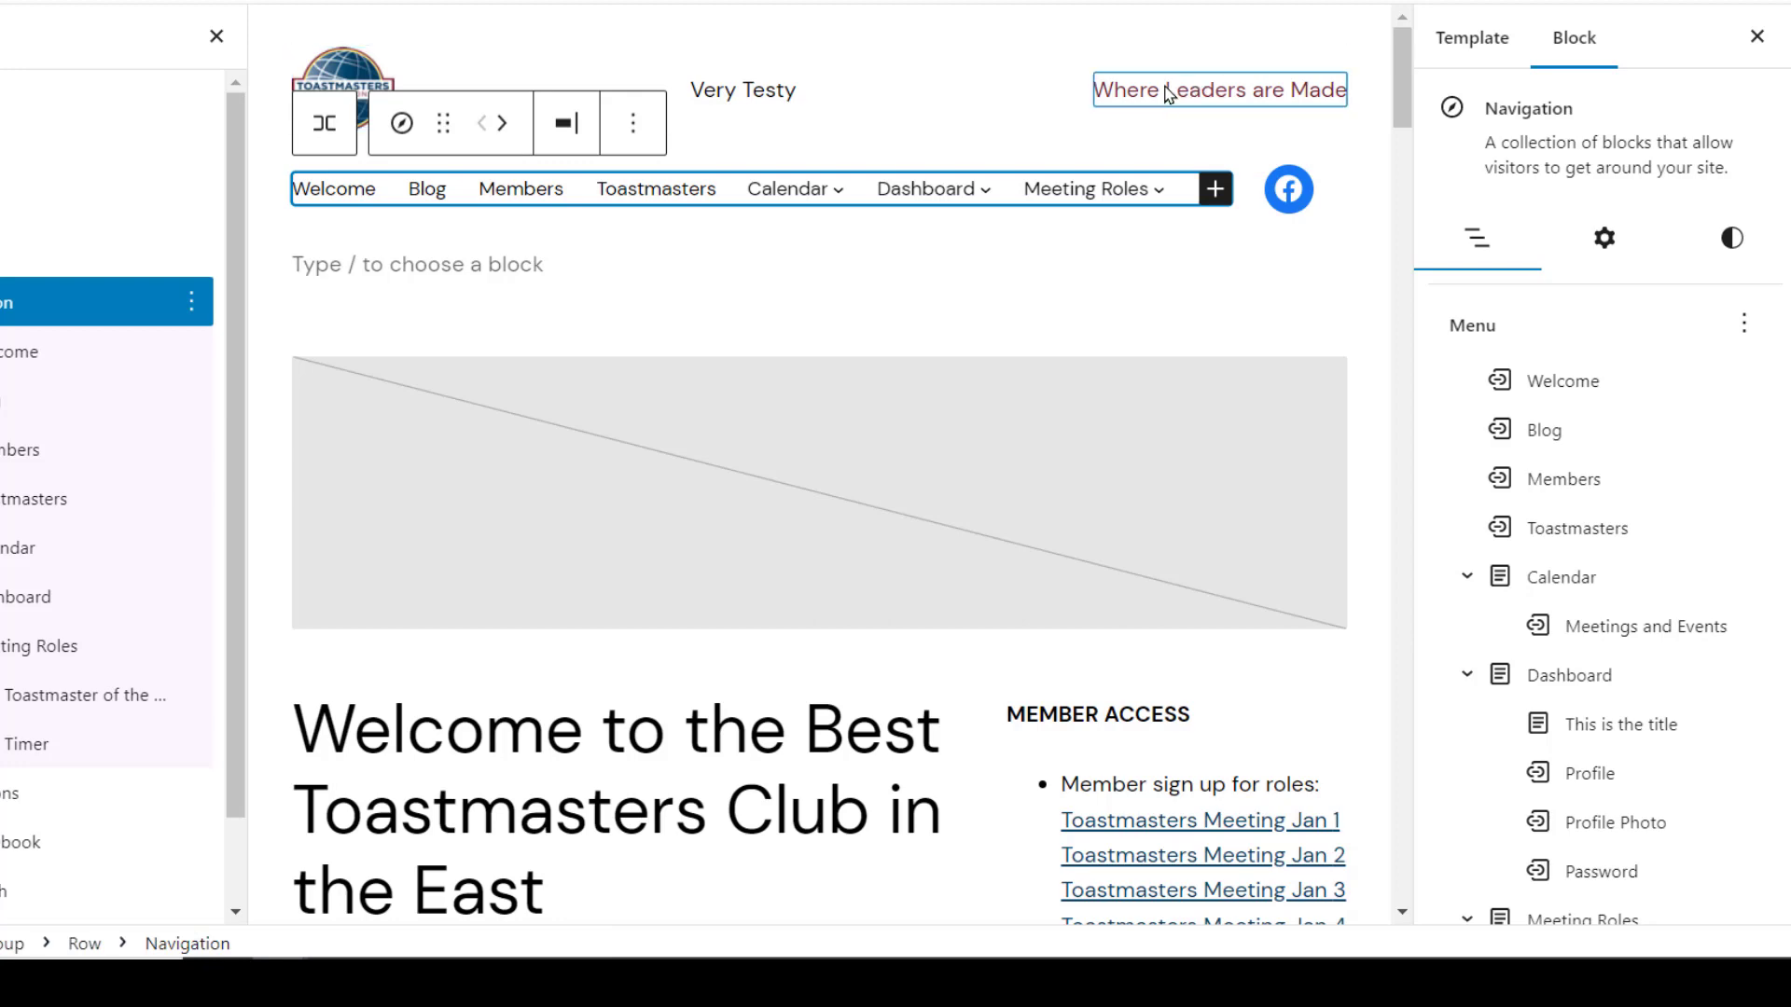
# - Set the header's Site Title text size to Extra Large
pyautogui.click(761, 89)
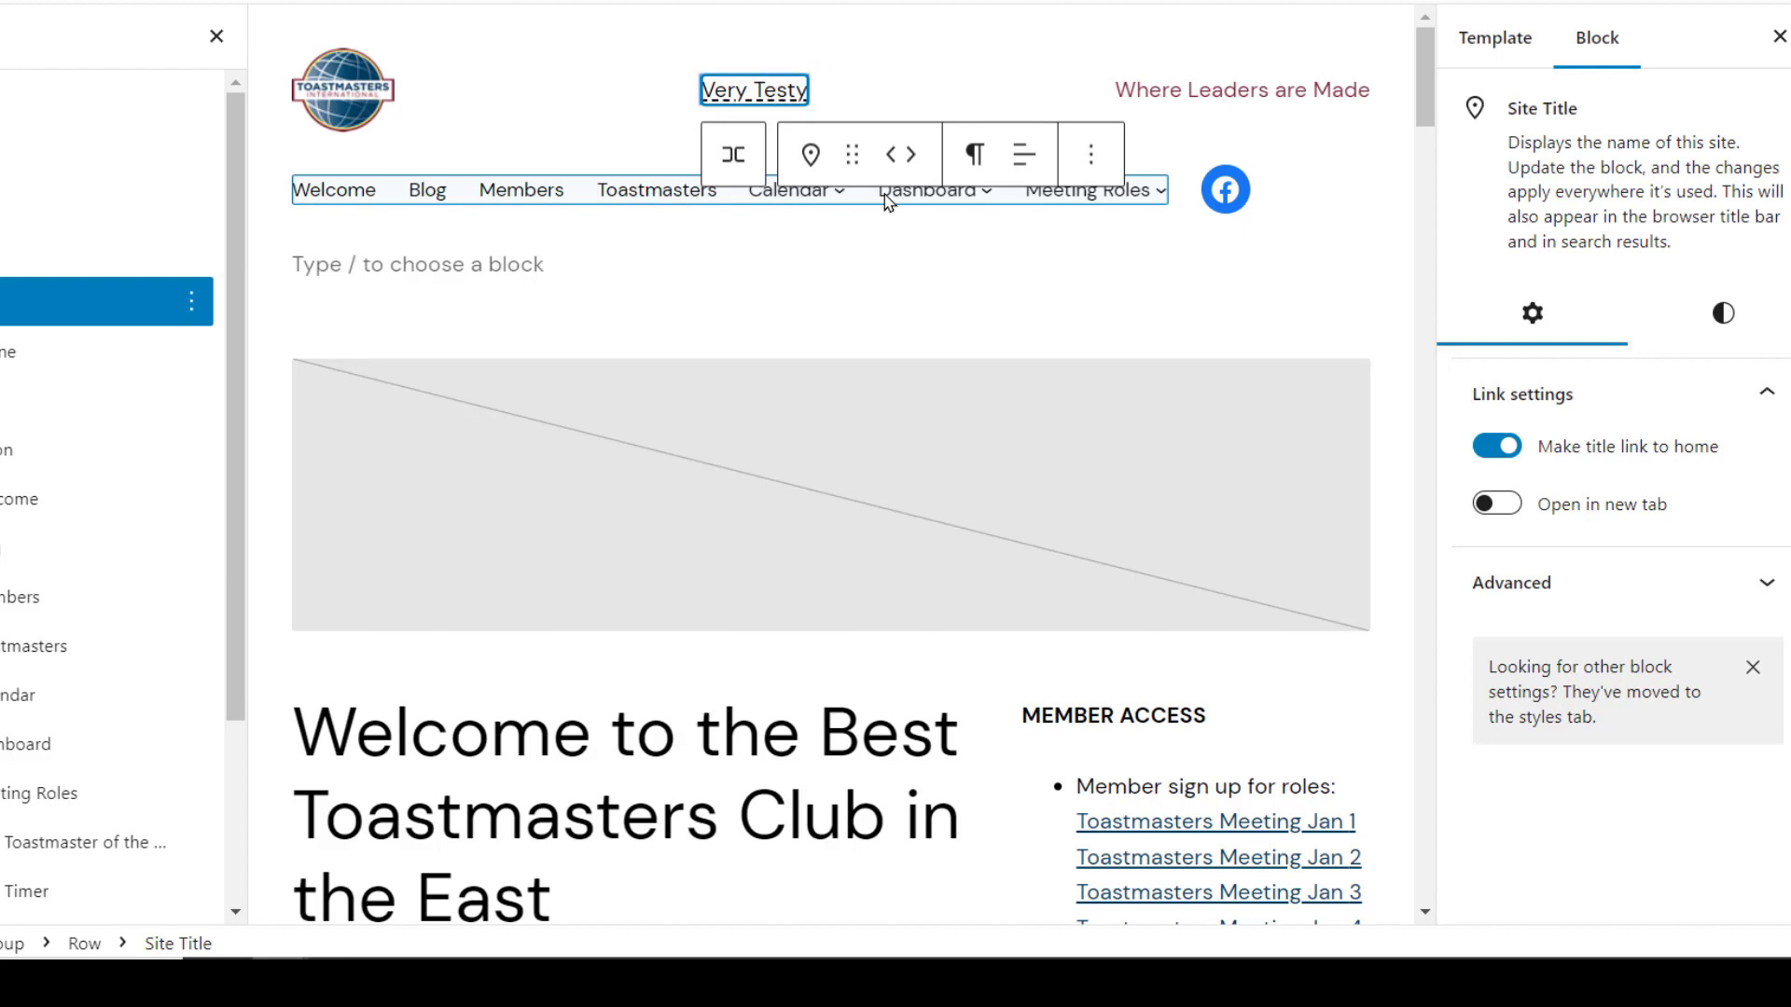
pyautogui.press('Right')
pyautogui.press('Right')
pyautogui.press('Right')
pyautogui.hotkey('shift', 'Left')
pyautogui.hotkey('shift', 'Left')
pyautogui.hotkey('shift', 'Left')
pyautogui.hotkey('shift', 'Left')
pyautogui.hotkey('shift', 'Left')
pyautogui.hotkey('shift', 'Left')
pyautogui.hotkey('shift', 'Left')
pyautogui.hotkey('shift', 'Left')
pyautogui.hotkey('shift', 'Left')
pyautogui.hotkey('shift', 'Left')
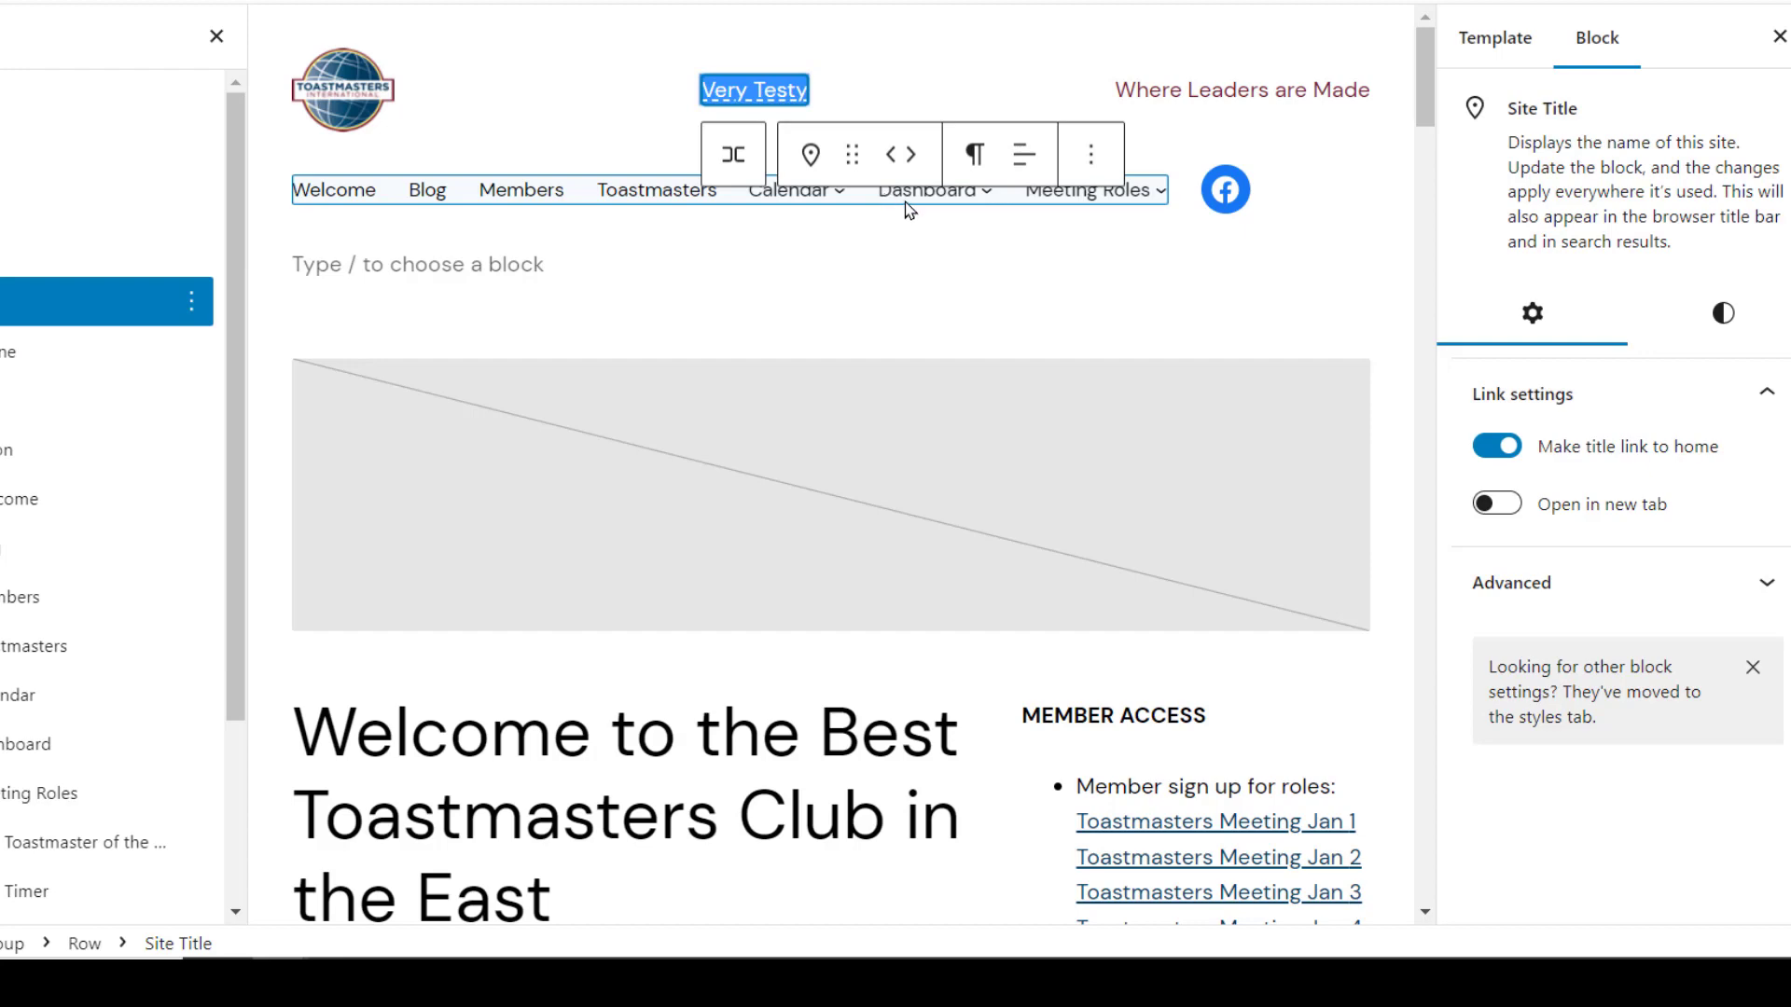
pyautogui.click(1723, 314)
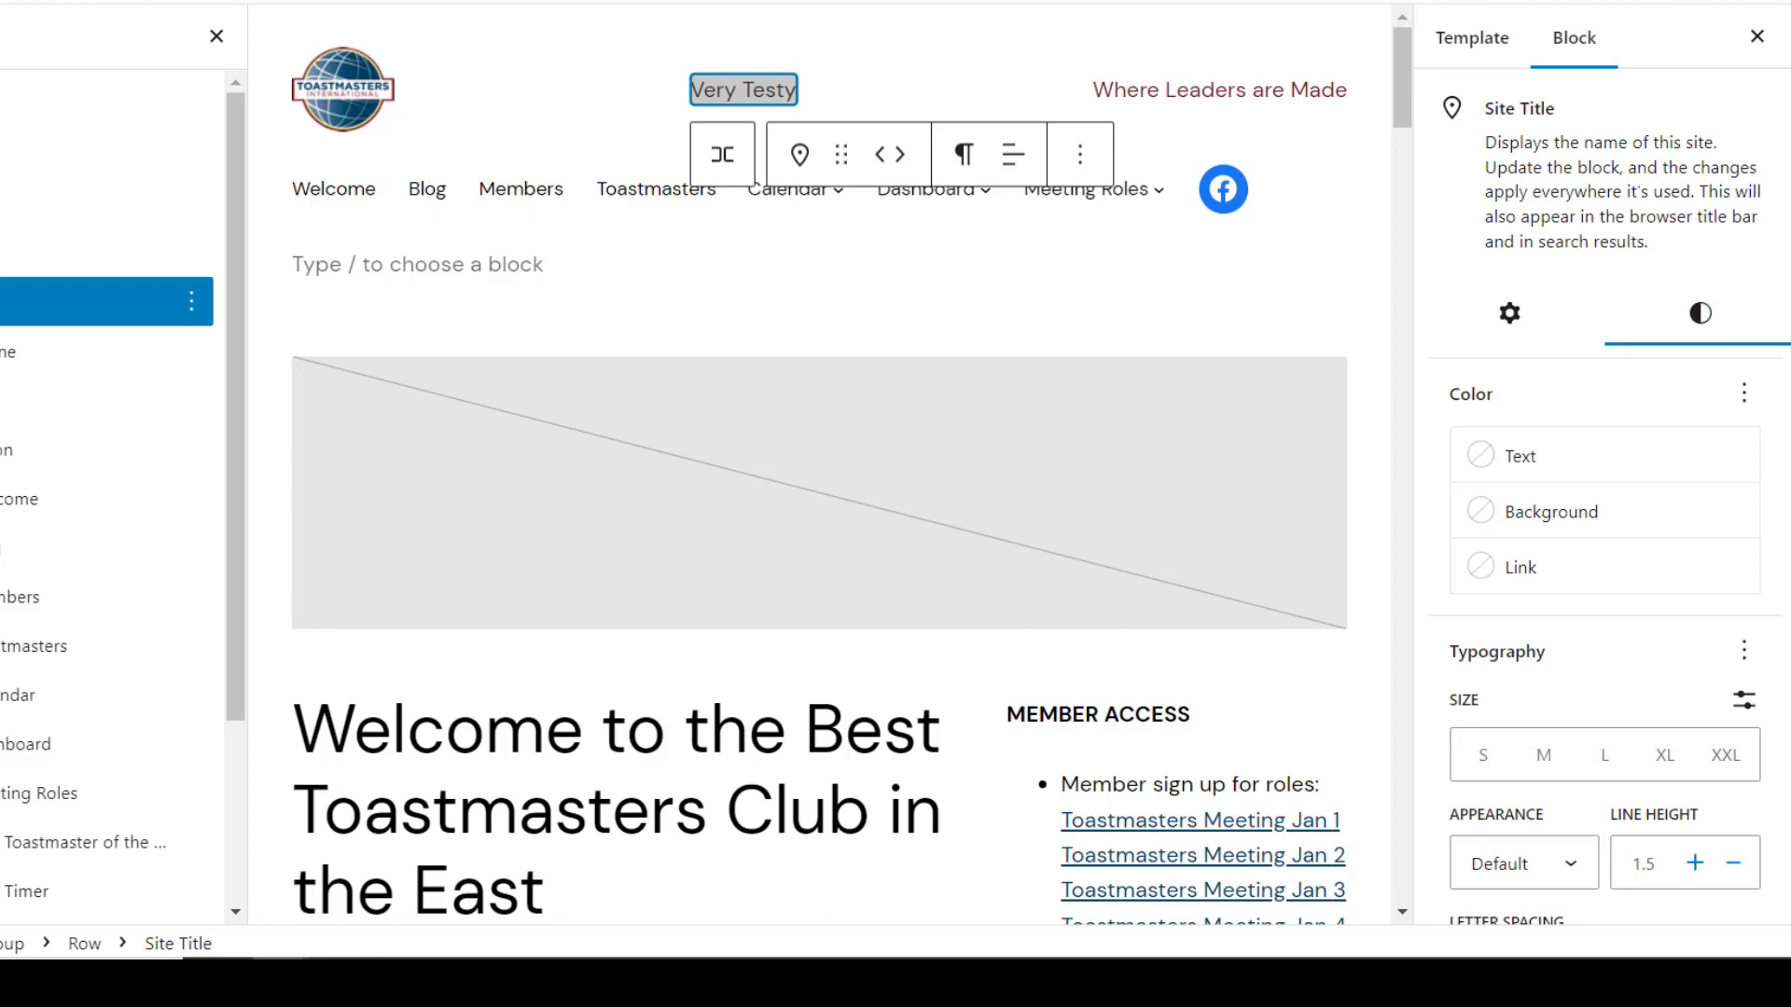
pyautogui.scroll(-3, 1610, 494)
pyautogui.click(1665, 472)
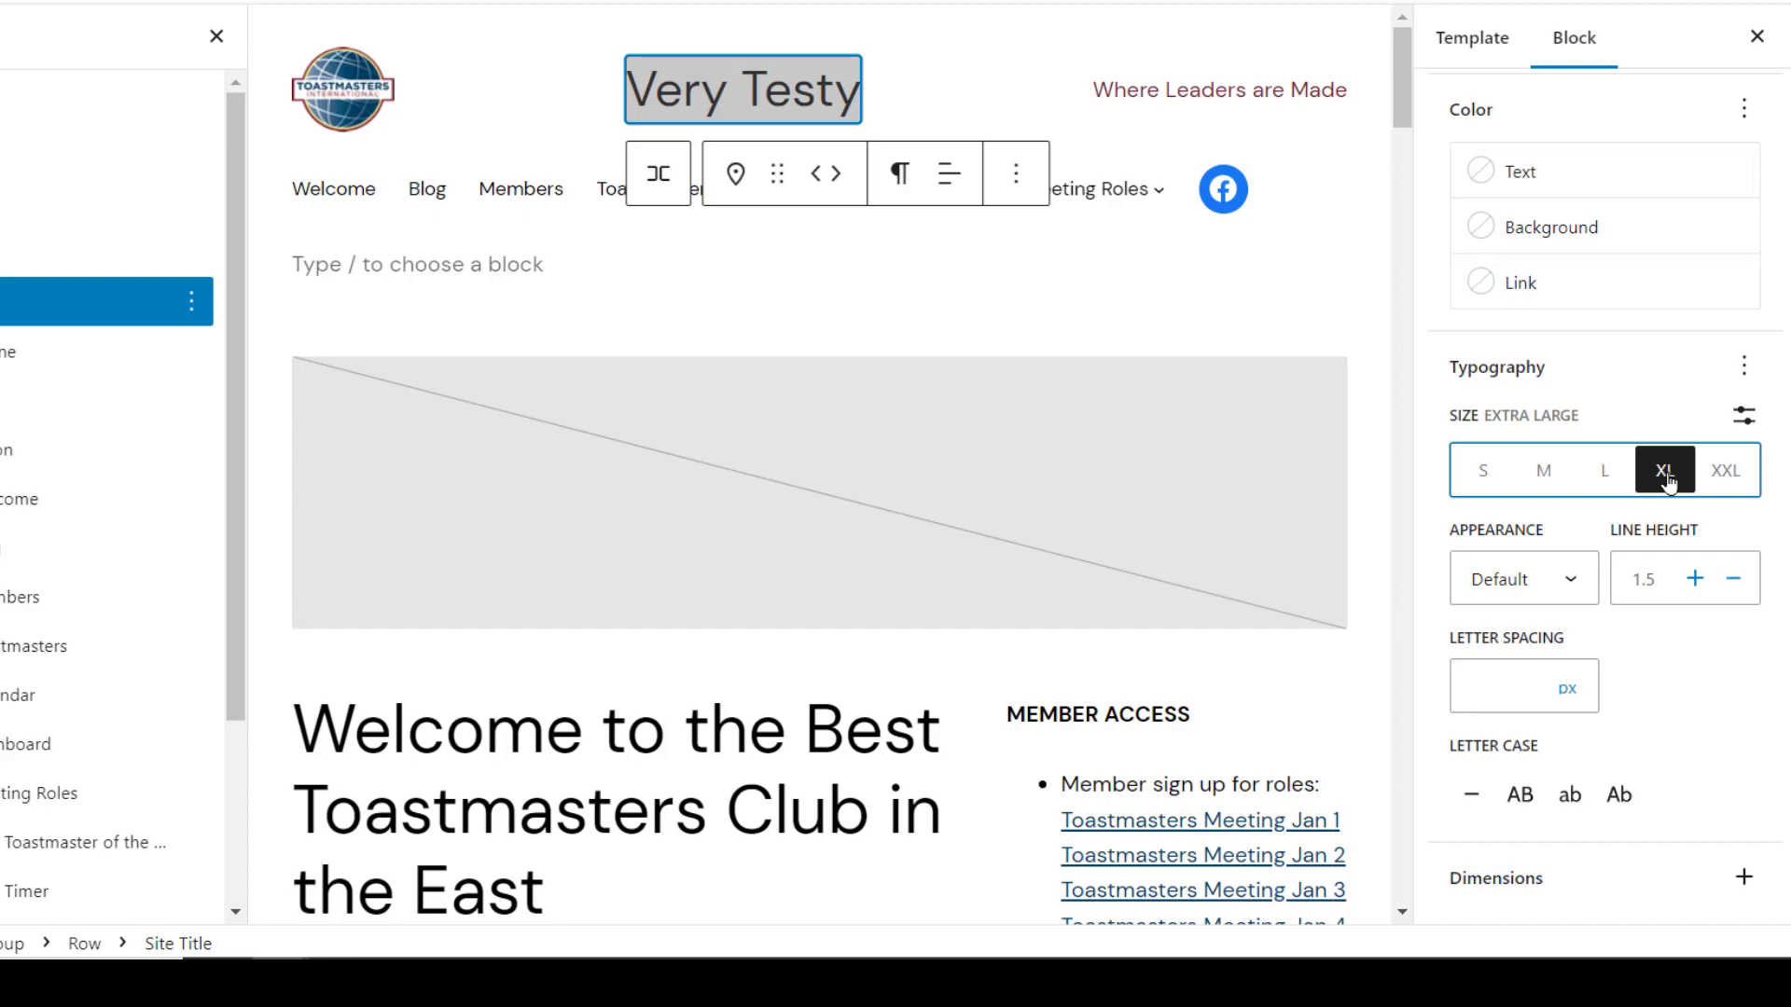
pyautogui.scroll(3, 1610, 495)
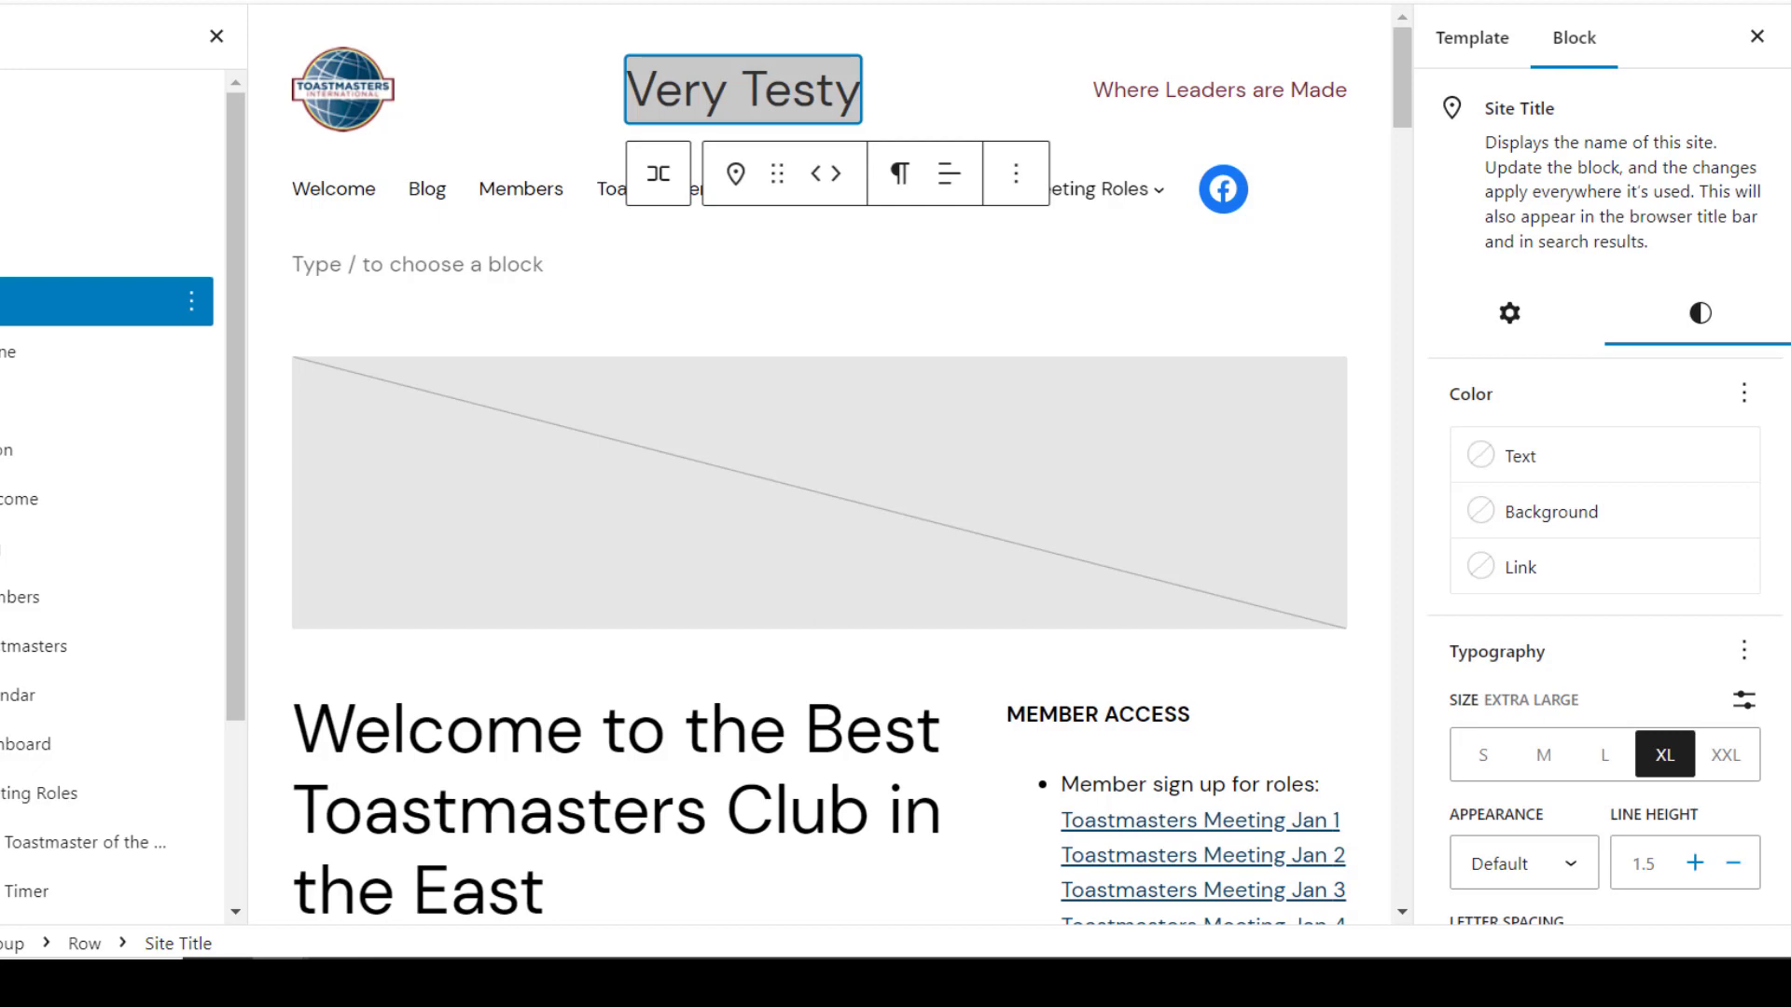
# - Set the Site Title's text color to the theme's Secondary maroon, 772432
pyautogui.click(1507, 320)
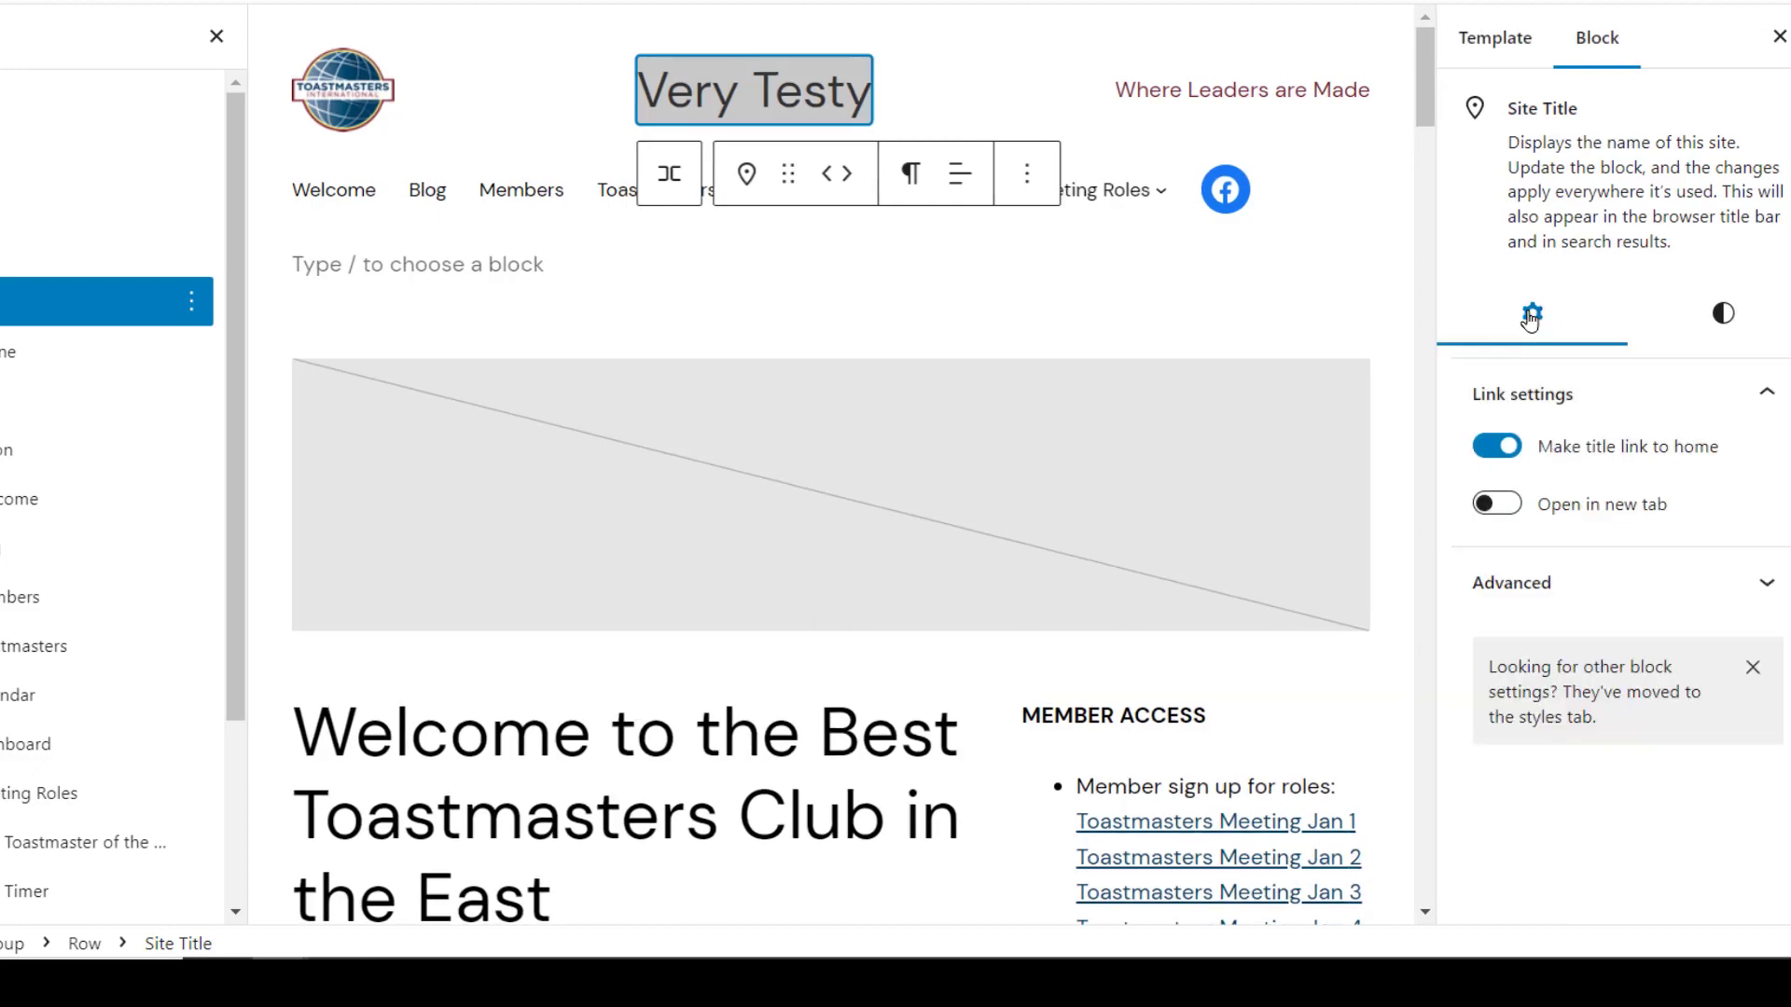
pyautogui.click(1724, 317)
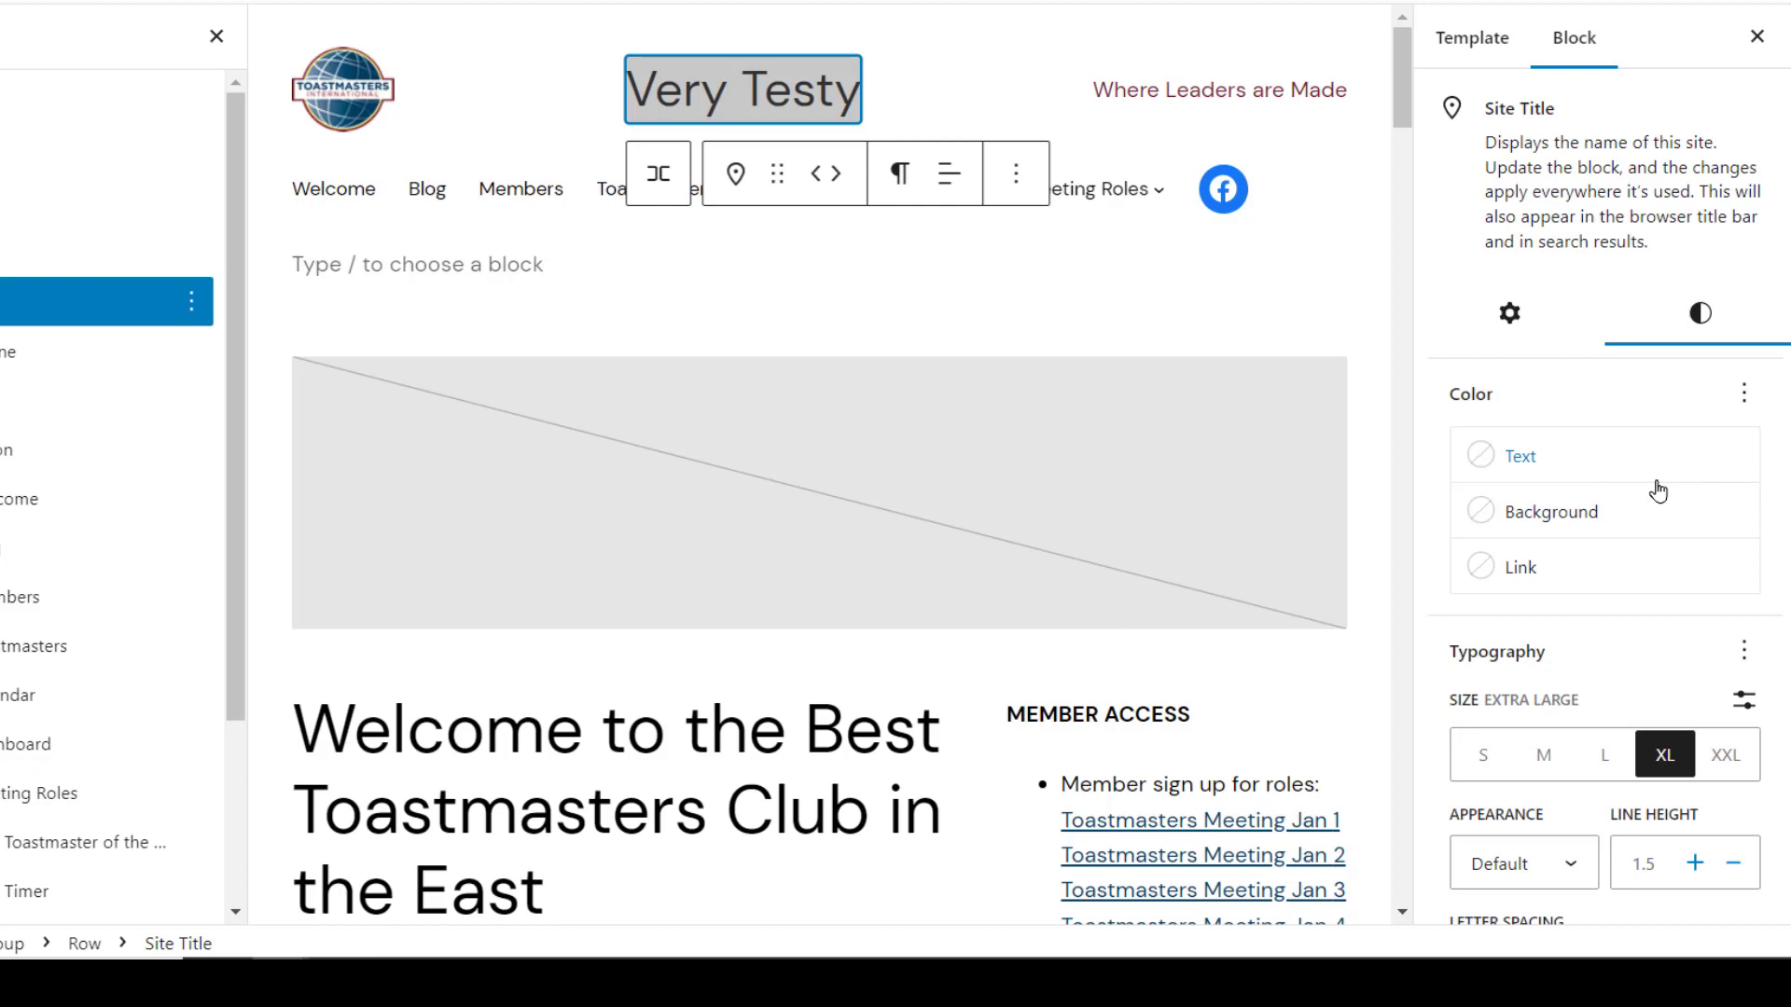
pyautogui.click(1480, 456)
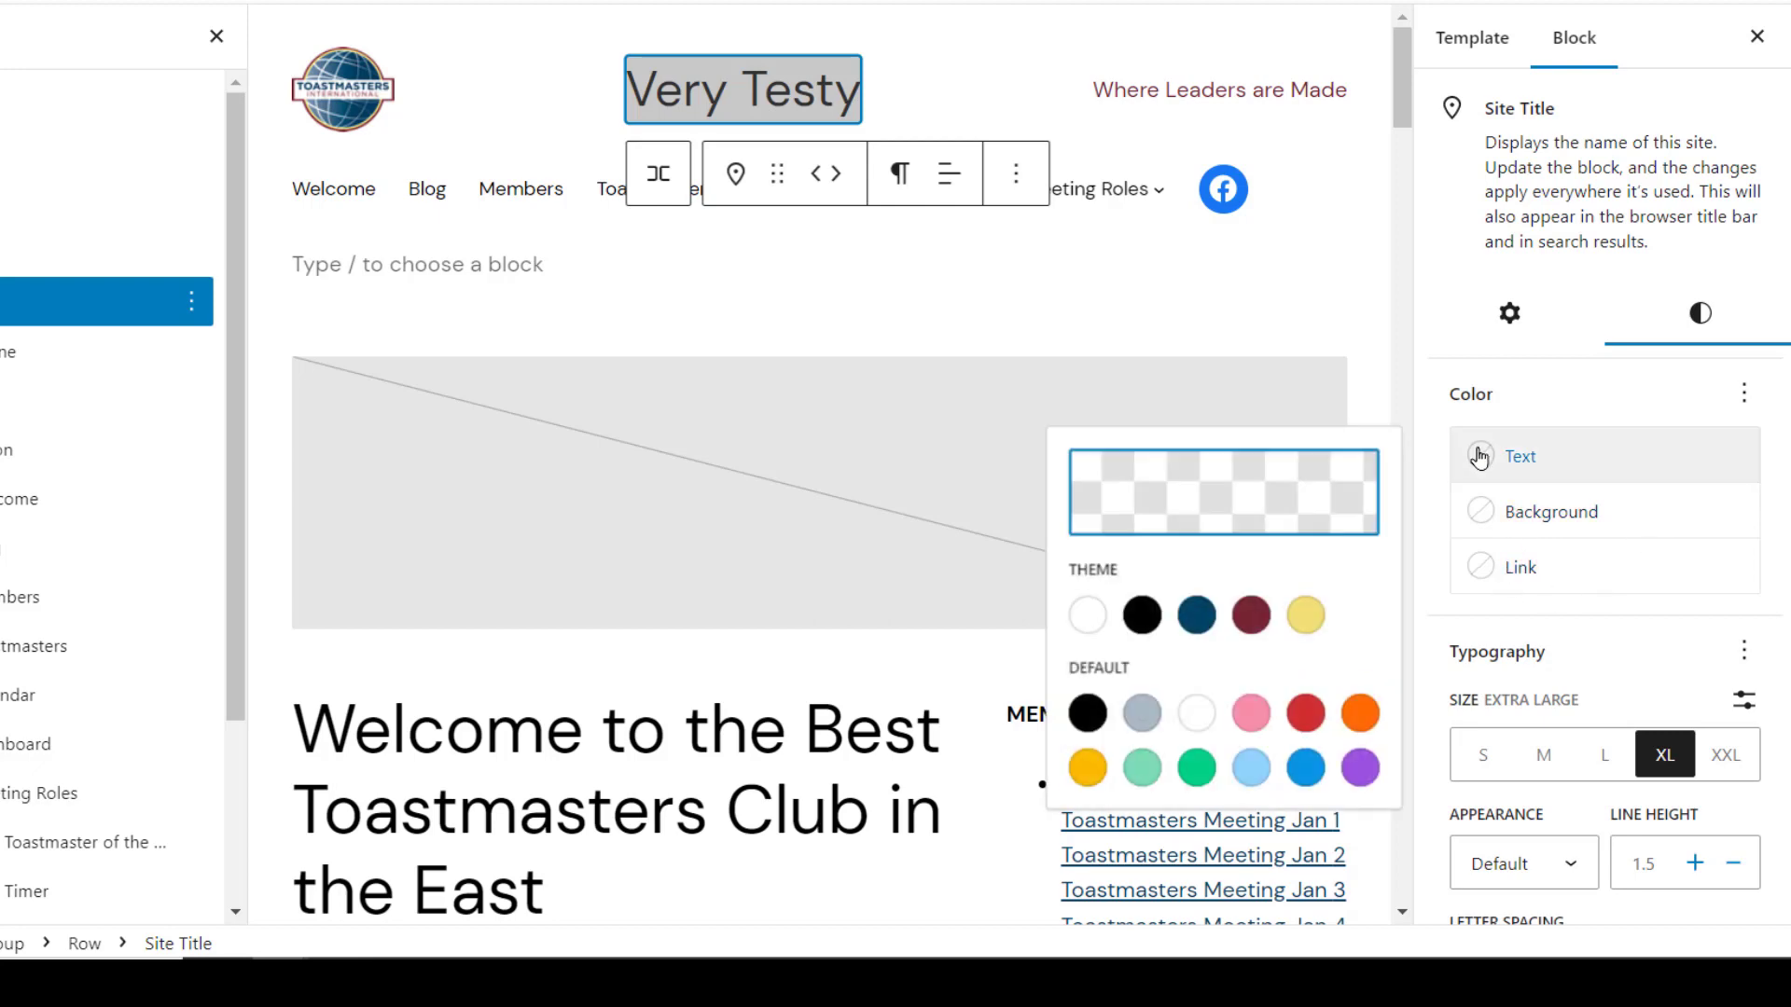
pyautogui.click(1251, 616)
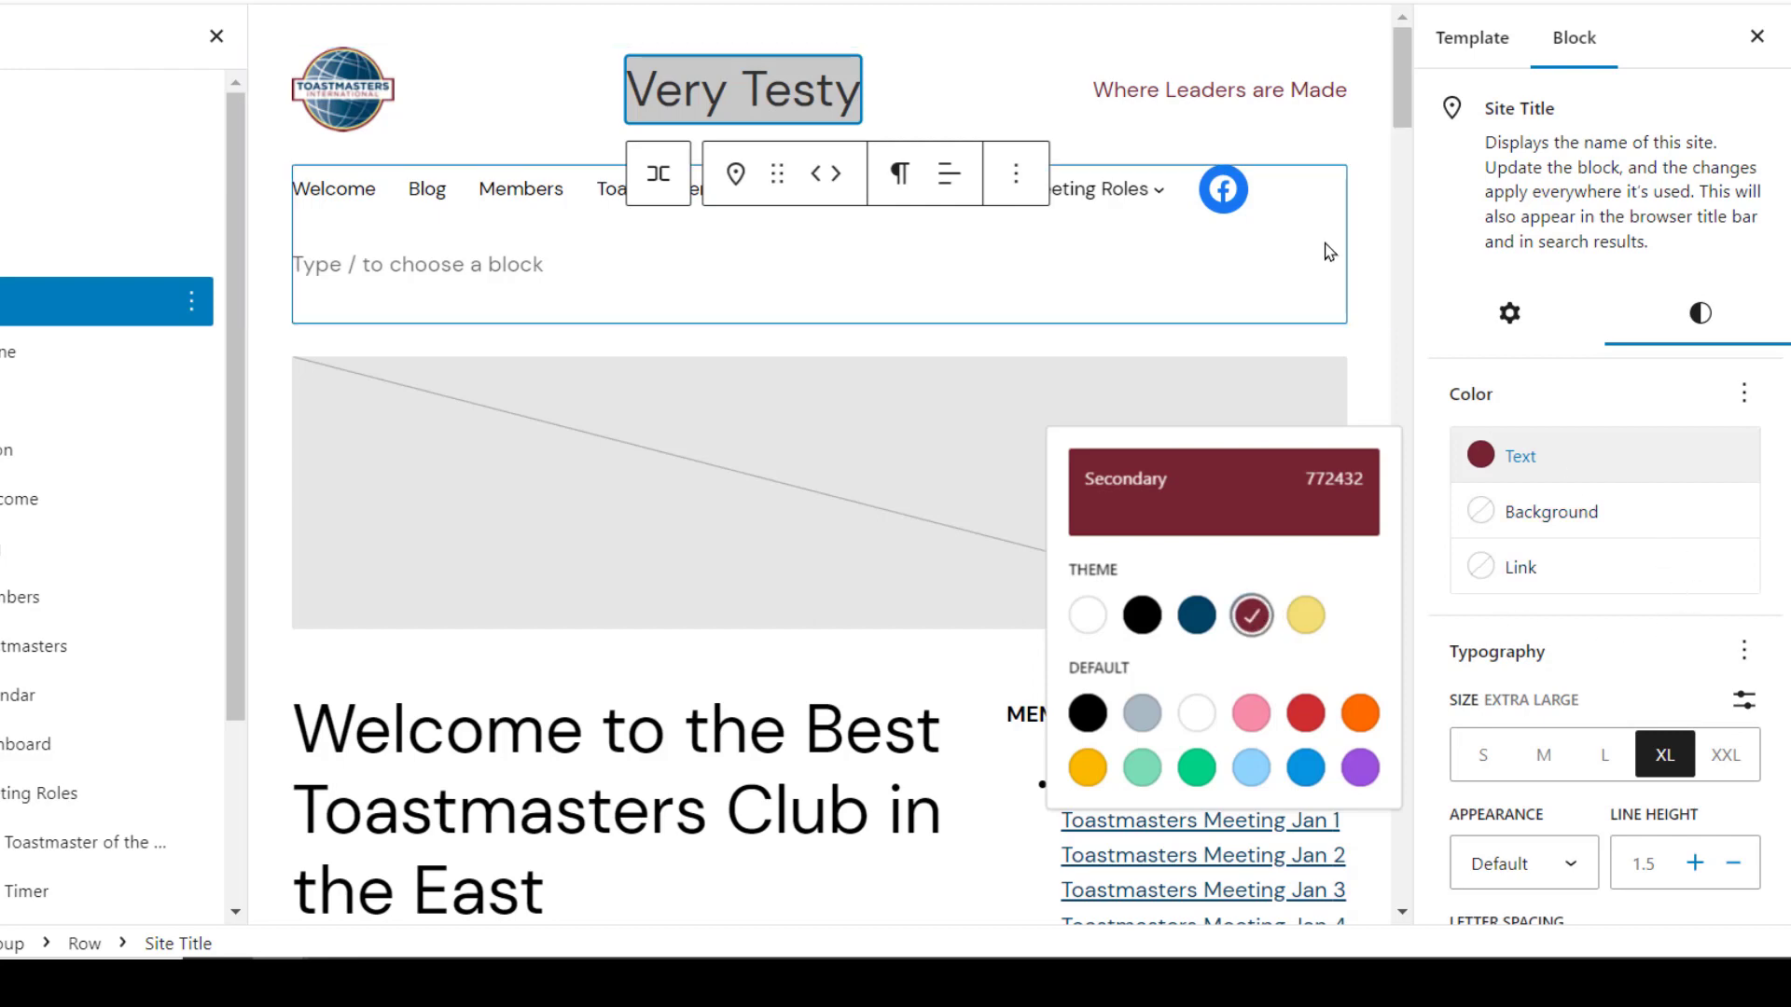
pyautogui.click(1020, 88)
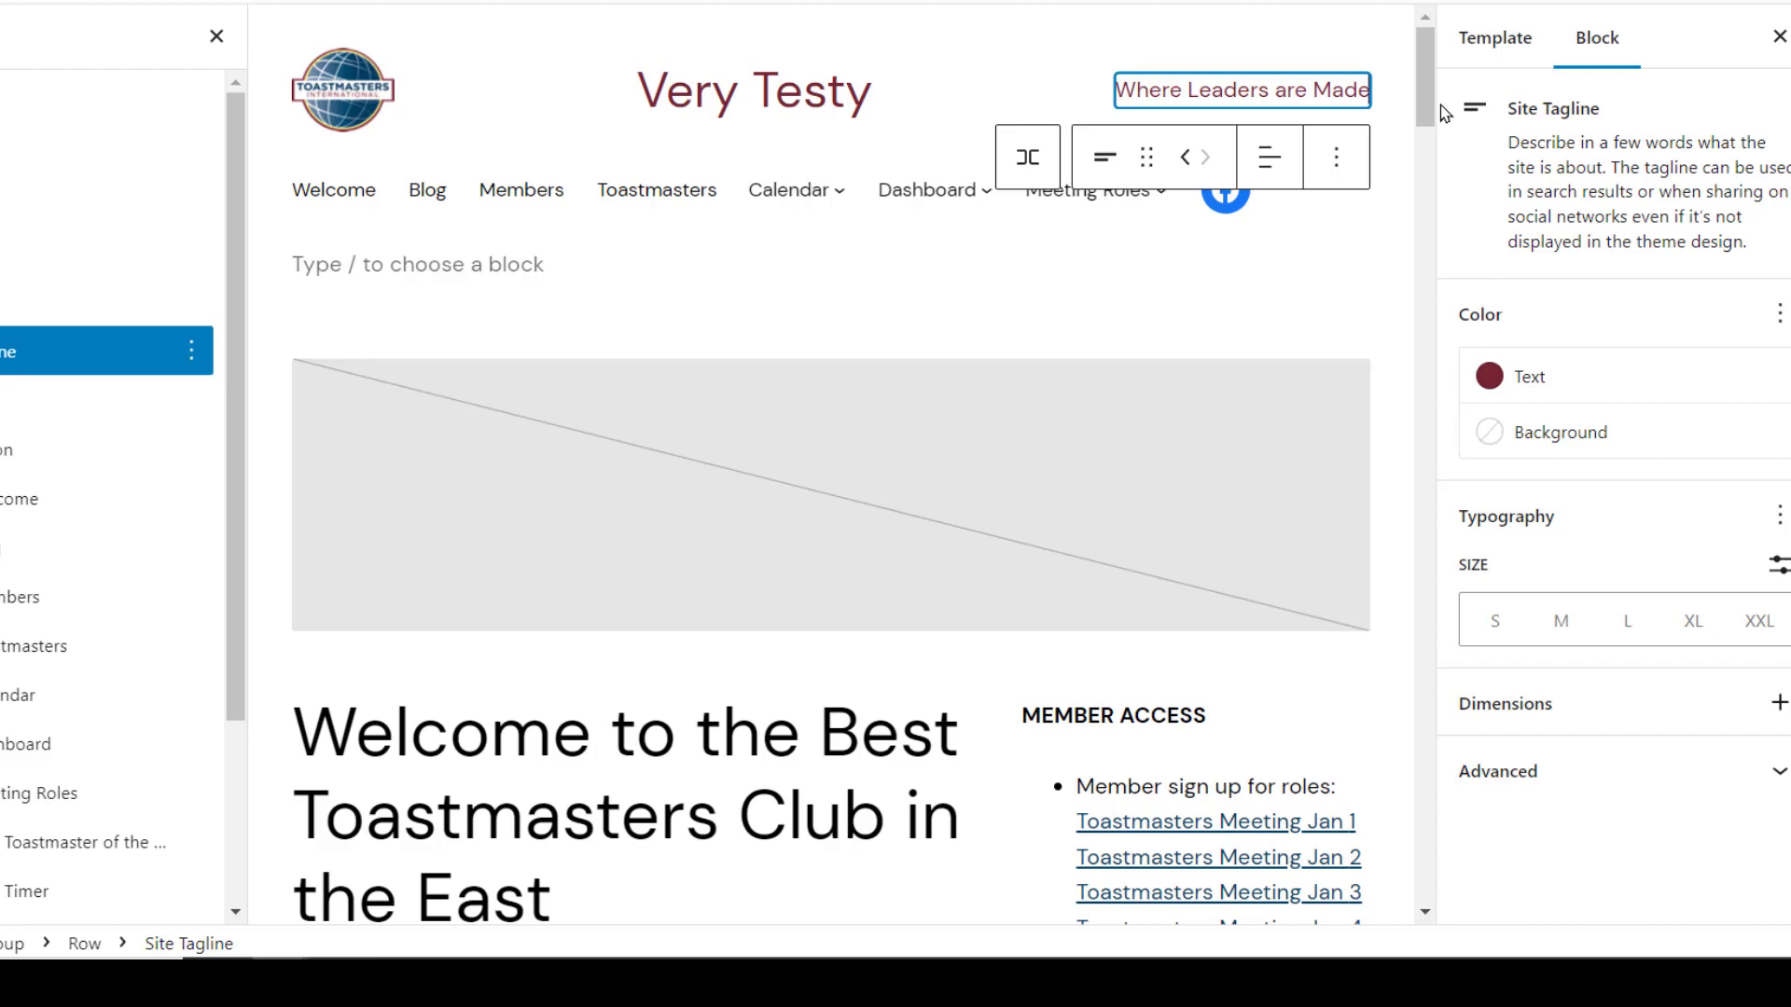
pyautogui.moveTo(1419, 75)
pyautogui.mouseDown()
pyautogui.moveTo(1422, 101)
pyautogui.moveTo(1421, 43)
pyautogui.mouseUp()
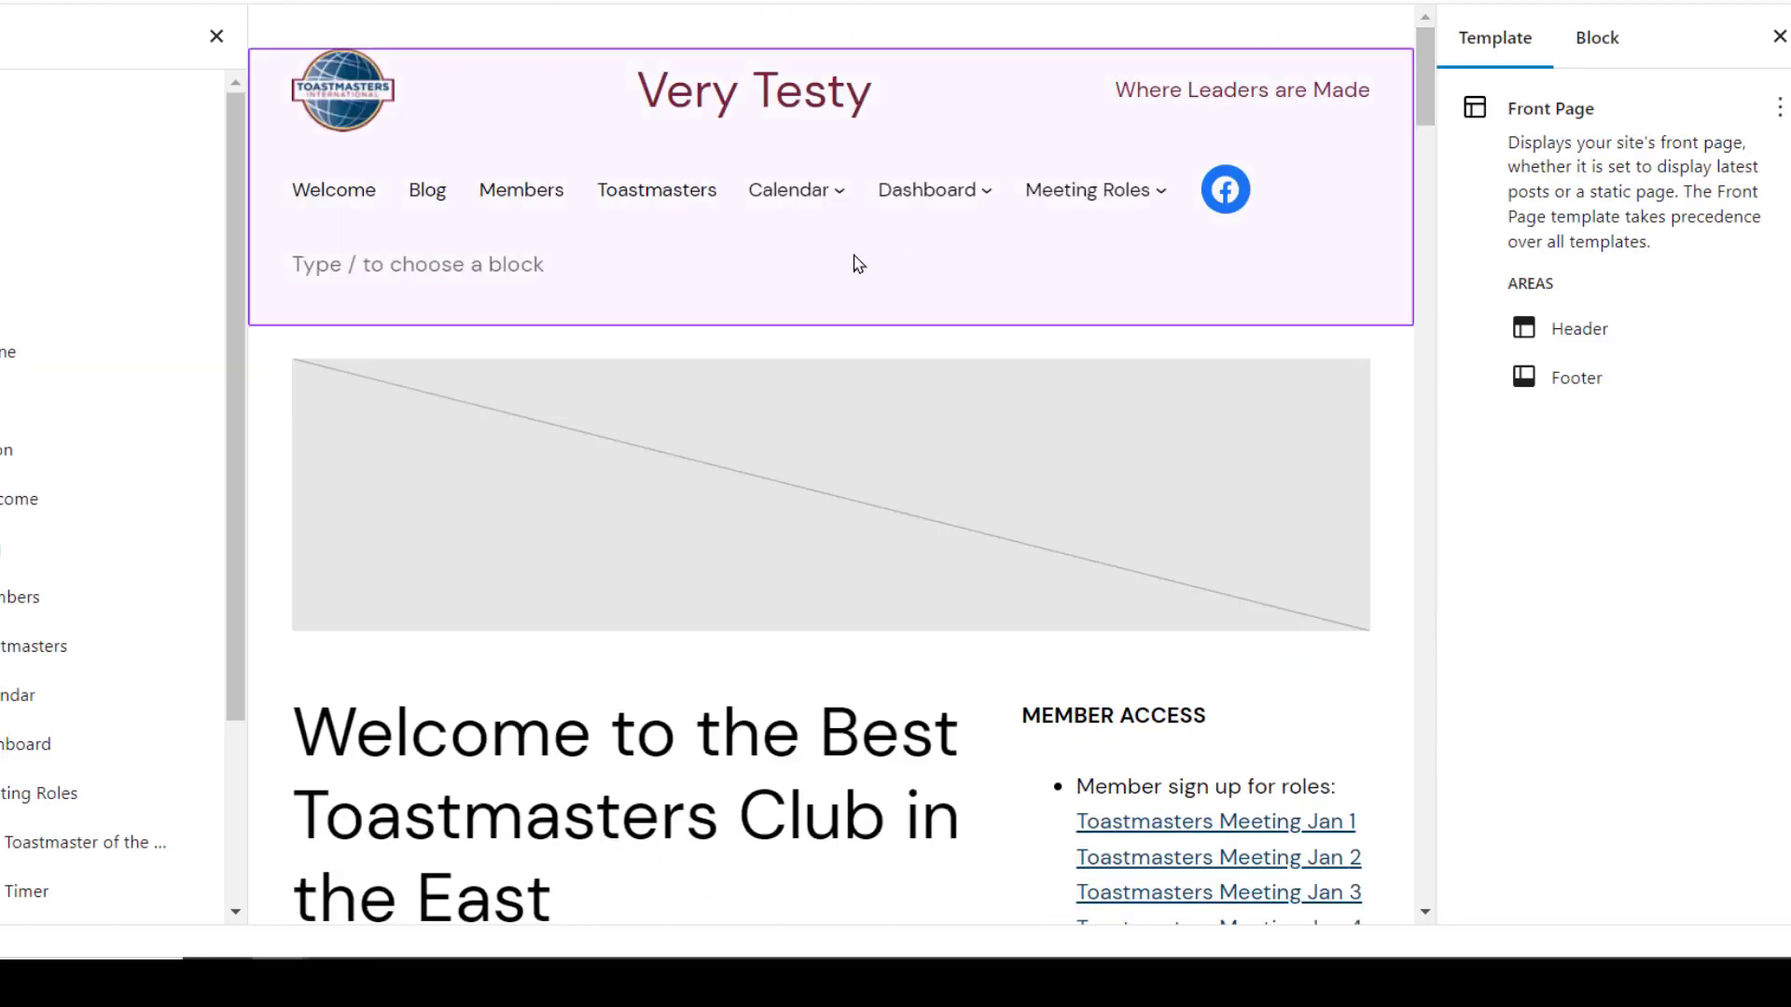
# - Insert a paragraph after the header's navigation row reading "We've moved! Visit our new meeting location at City Hall."
pyautogui.click(494, 279)
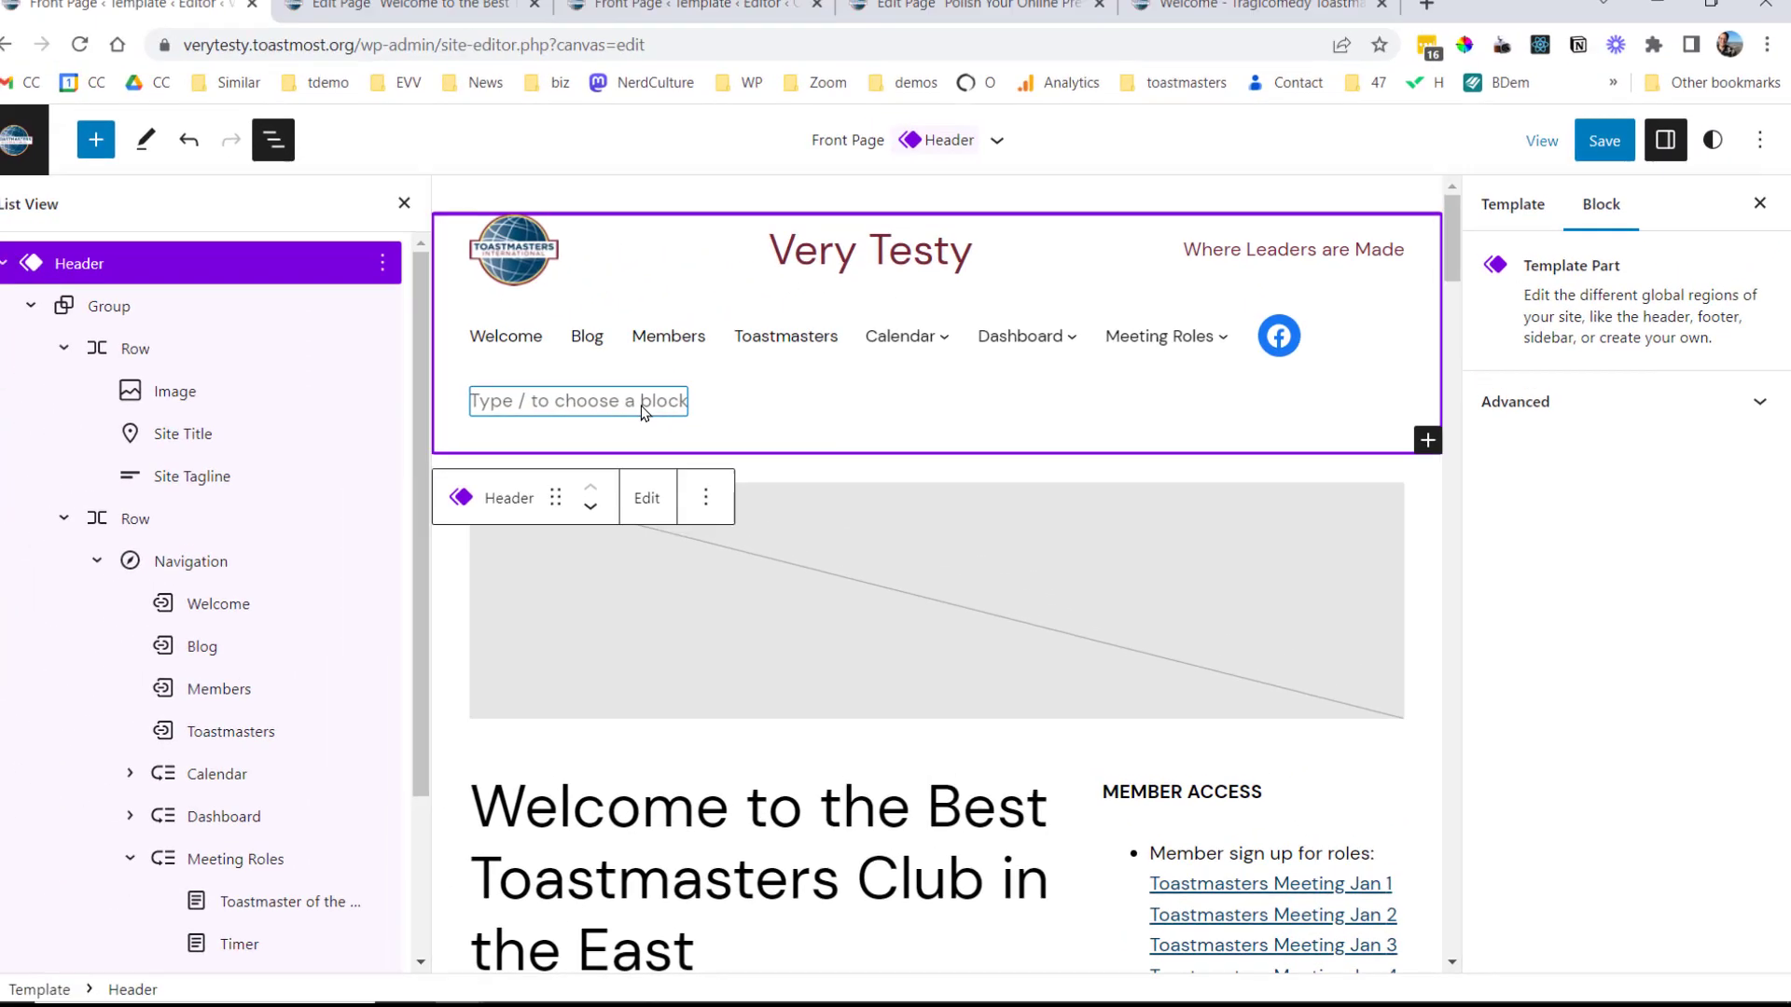
pyautogui.click(400, 351)
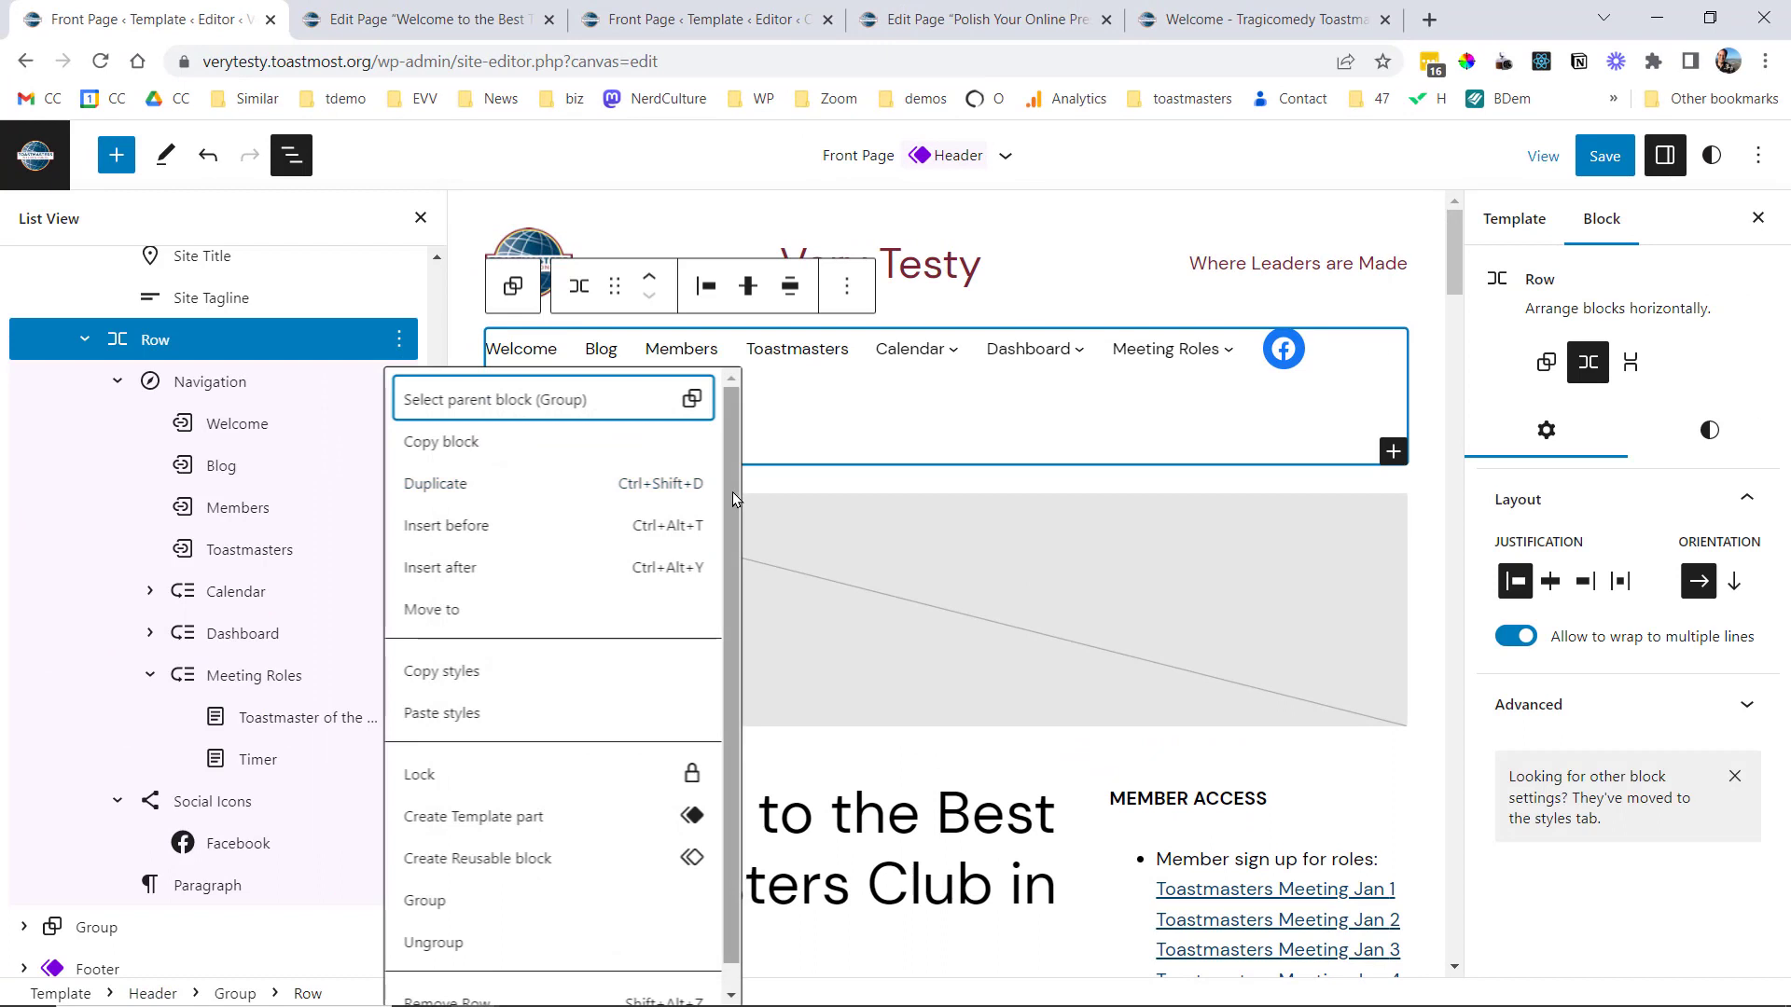
pyautogui.scroll(-1, 731, 495)
pyautogui.click(463, 541)
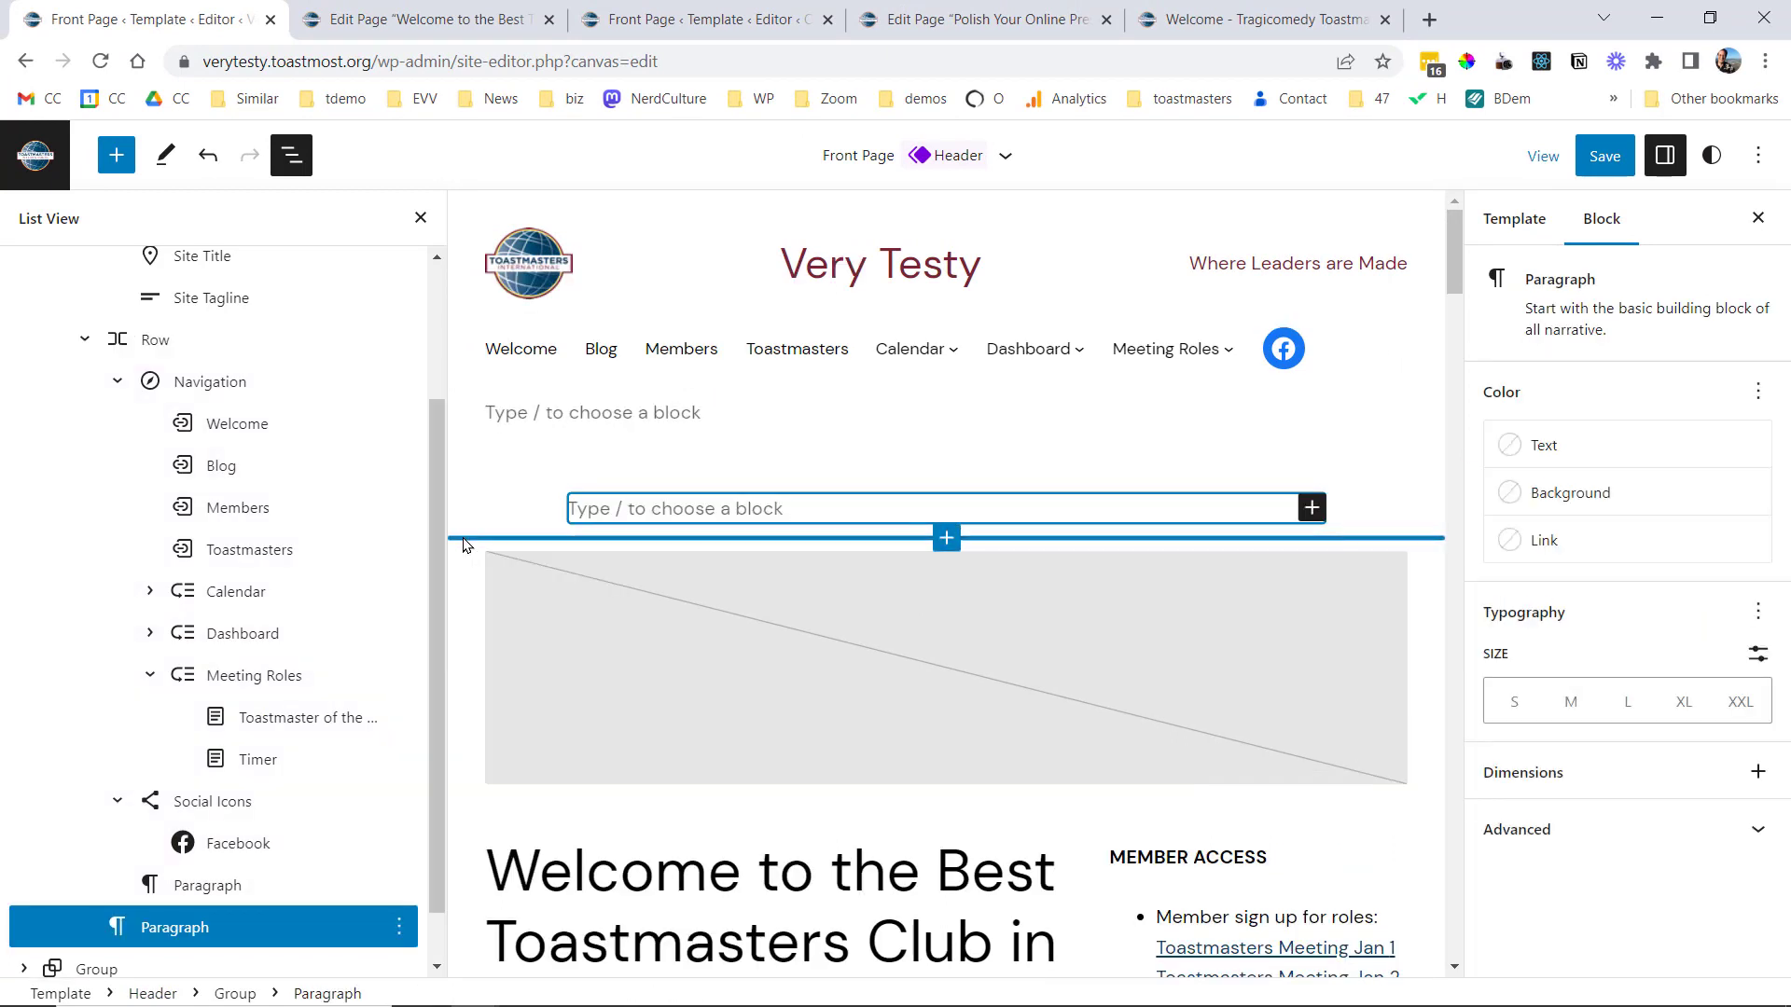
pyautogui.write("We've move")
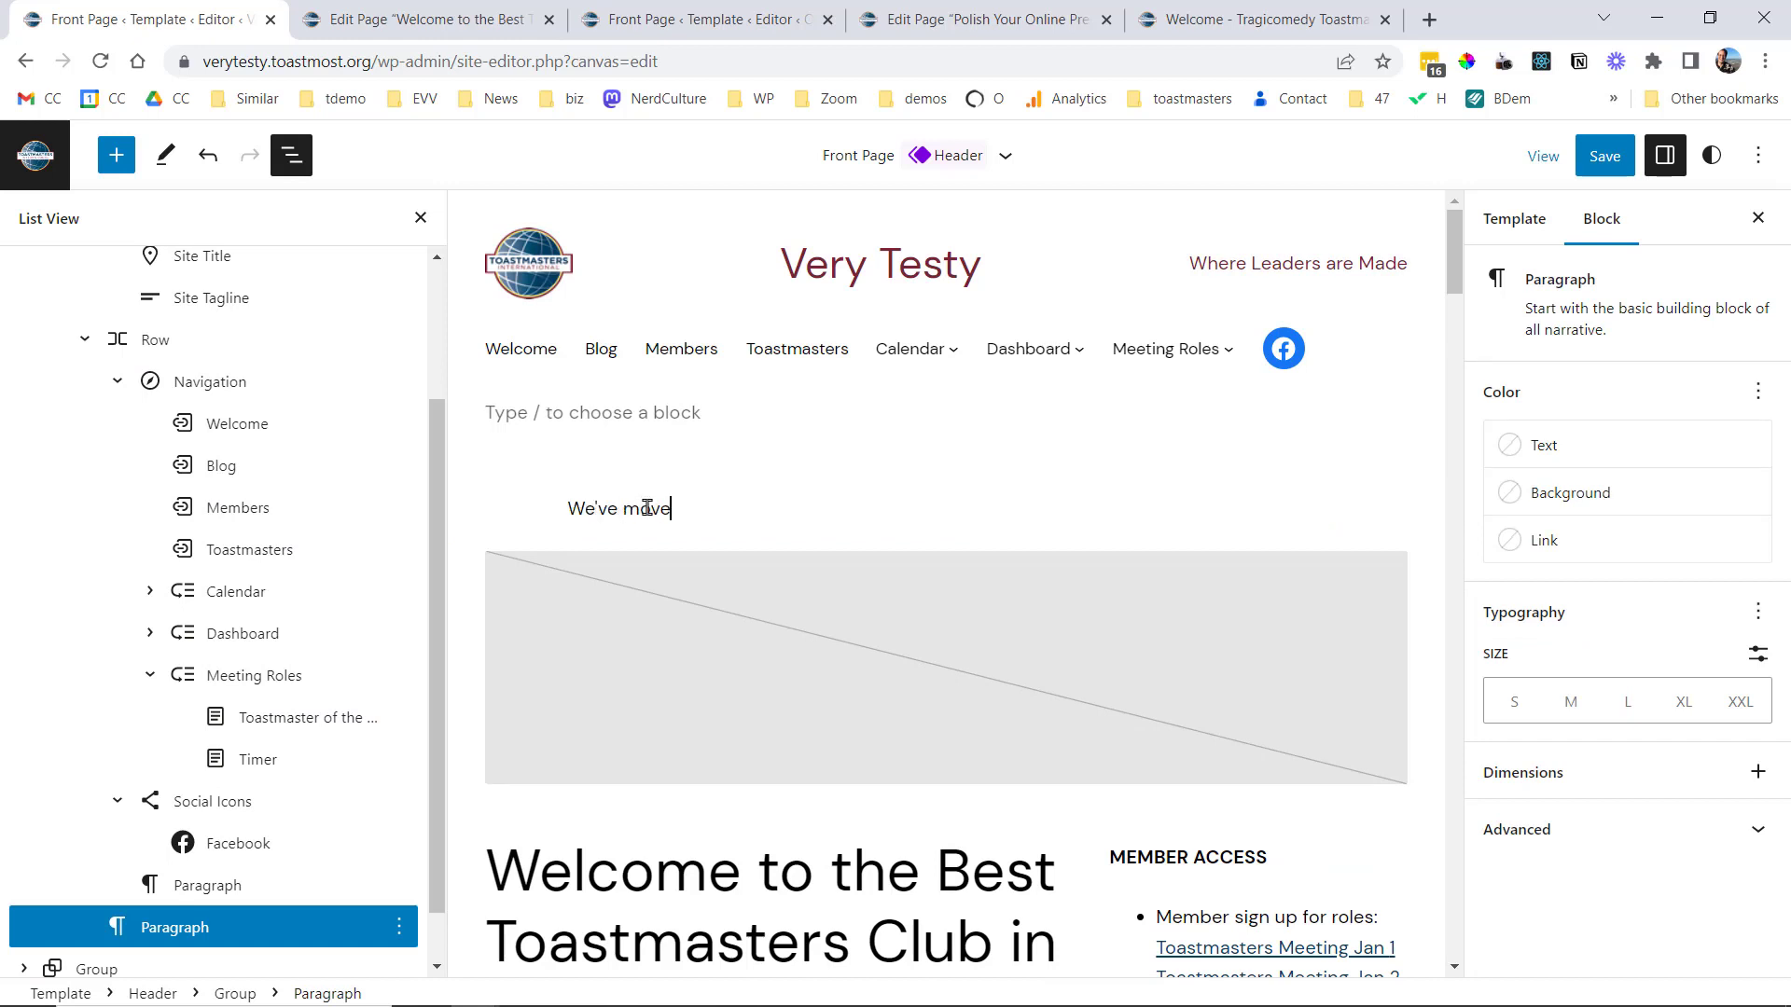
pyautogui.write('d! Visit our new meeting location at City Hall.')
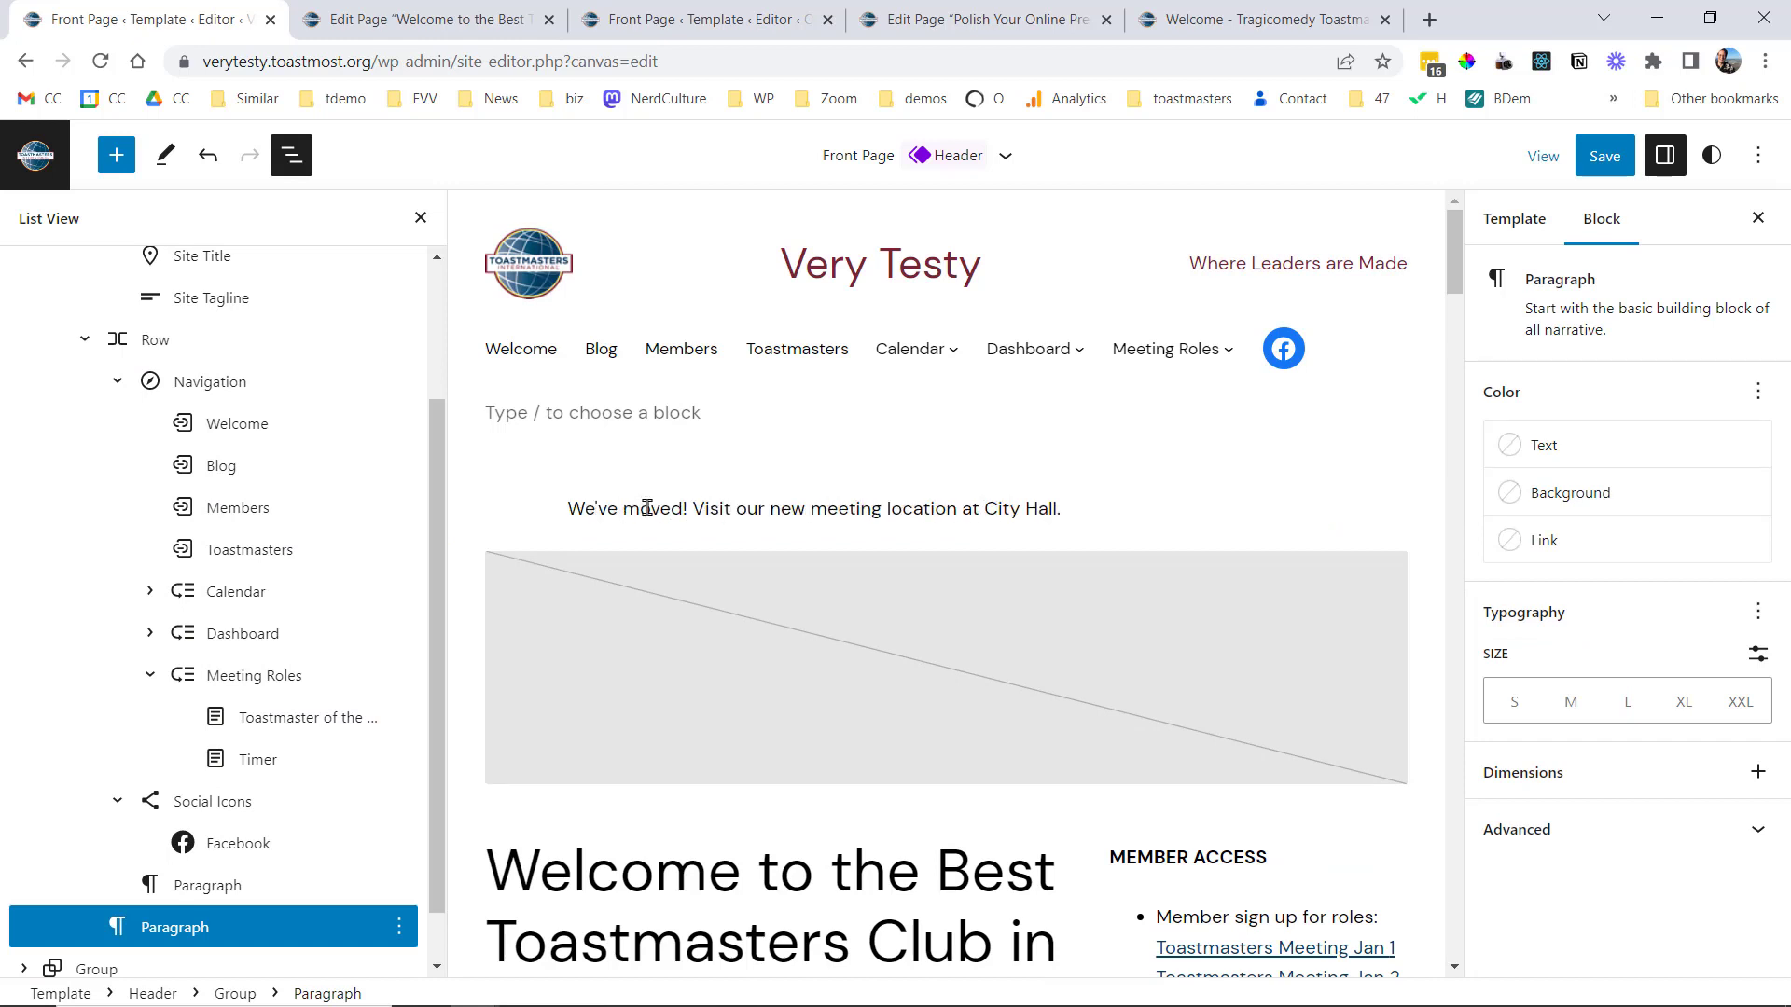
pyautogui.press('Left')
pyautogui.hotkey('shift', 'Left')
pyautogui.hotkey('shift', 'Left')
pyautogui.hotkey('shift', 'Left')
pyautogui.hotkey('shift', 'Left')
pyautogui.hotkey('shift', 'Left')
pyautogui.hotkey('shift', 'Left')
pyautogui.hotkey('shift', 'Left')
pyautogui.hotkey('shift', 'Left')
pyautogui.hotkey('shift', 'Left')
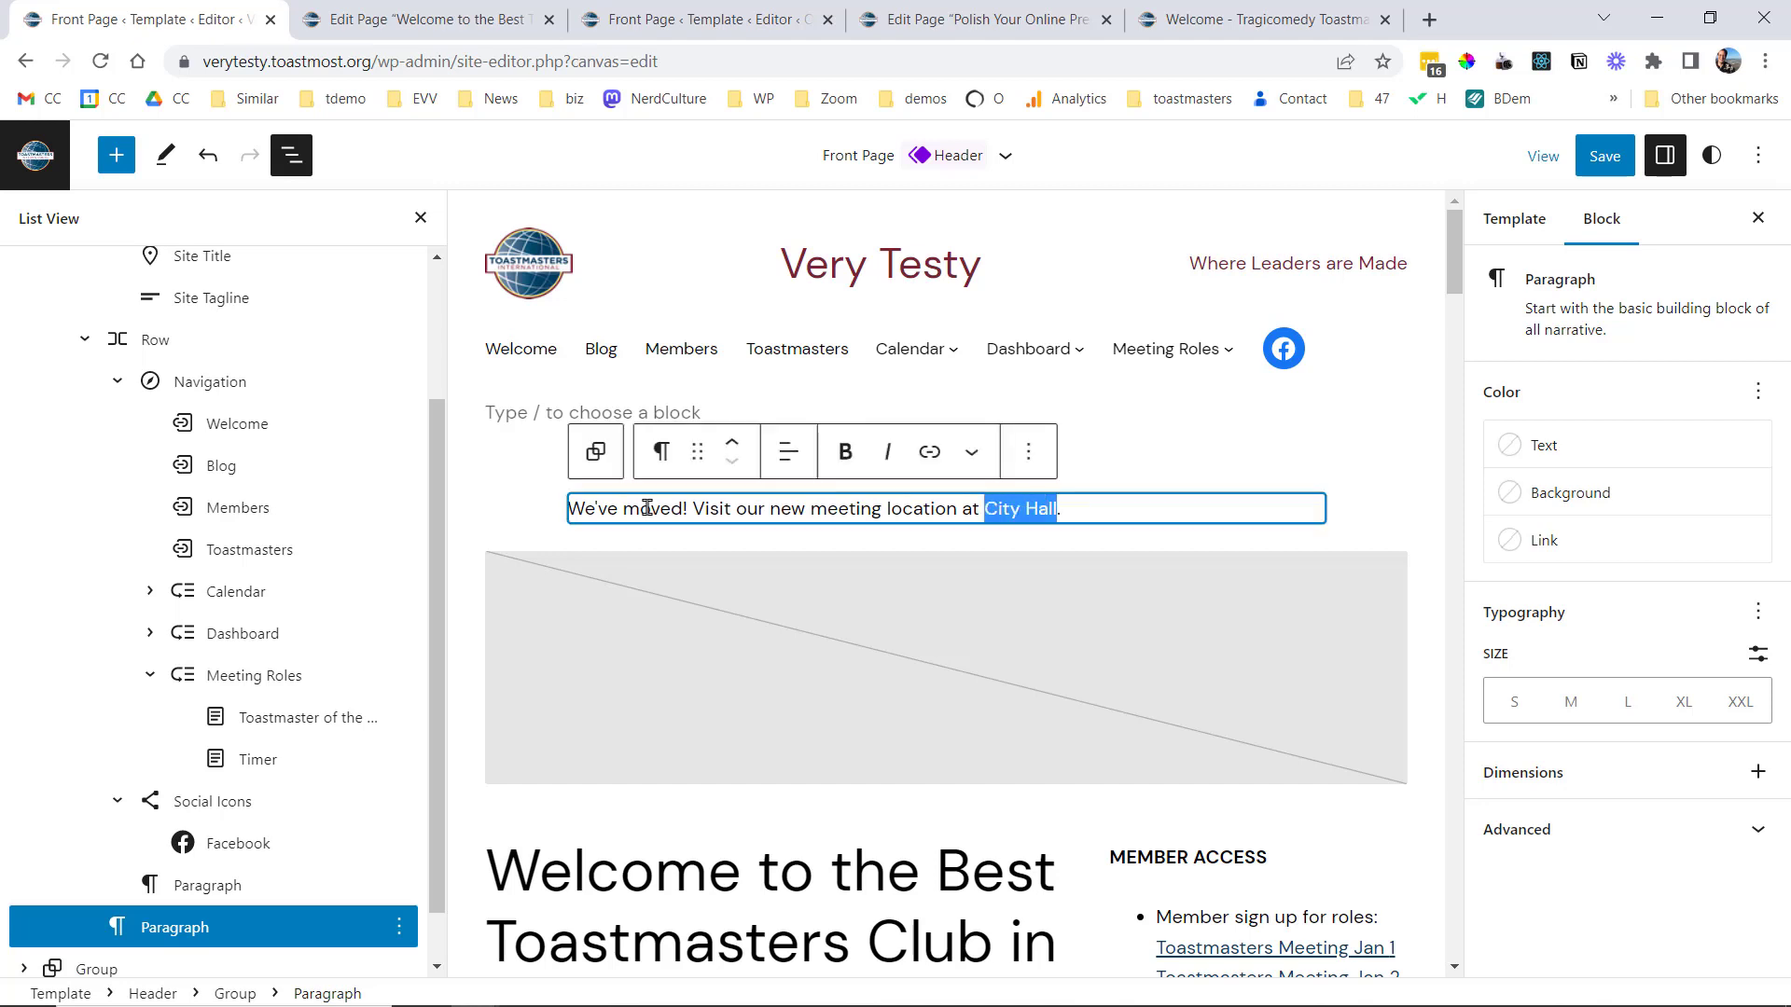
pyautogui.click(928, 453)
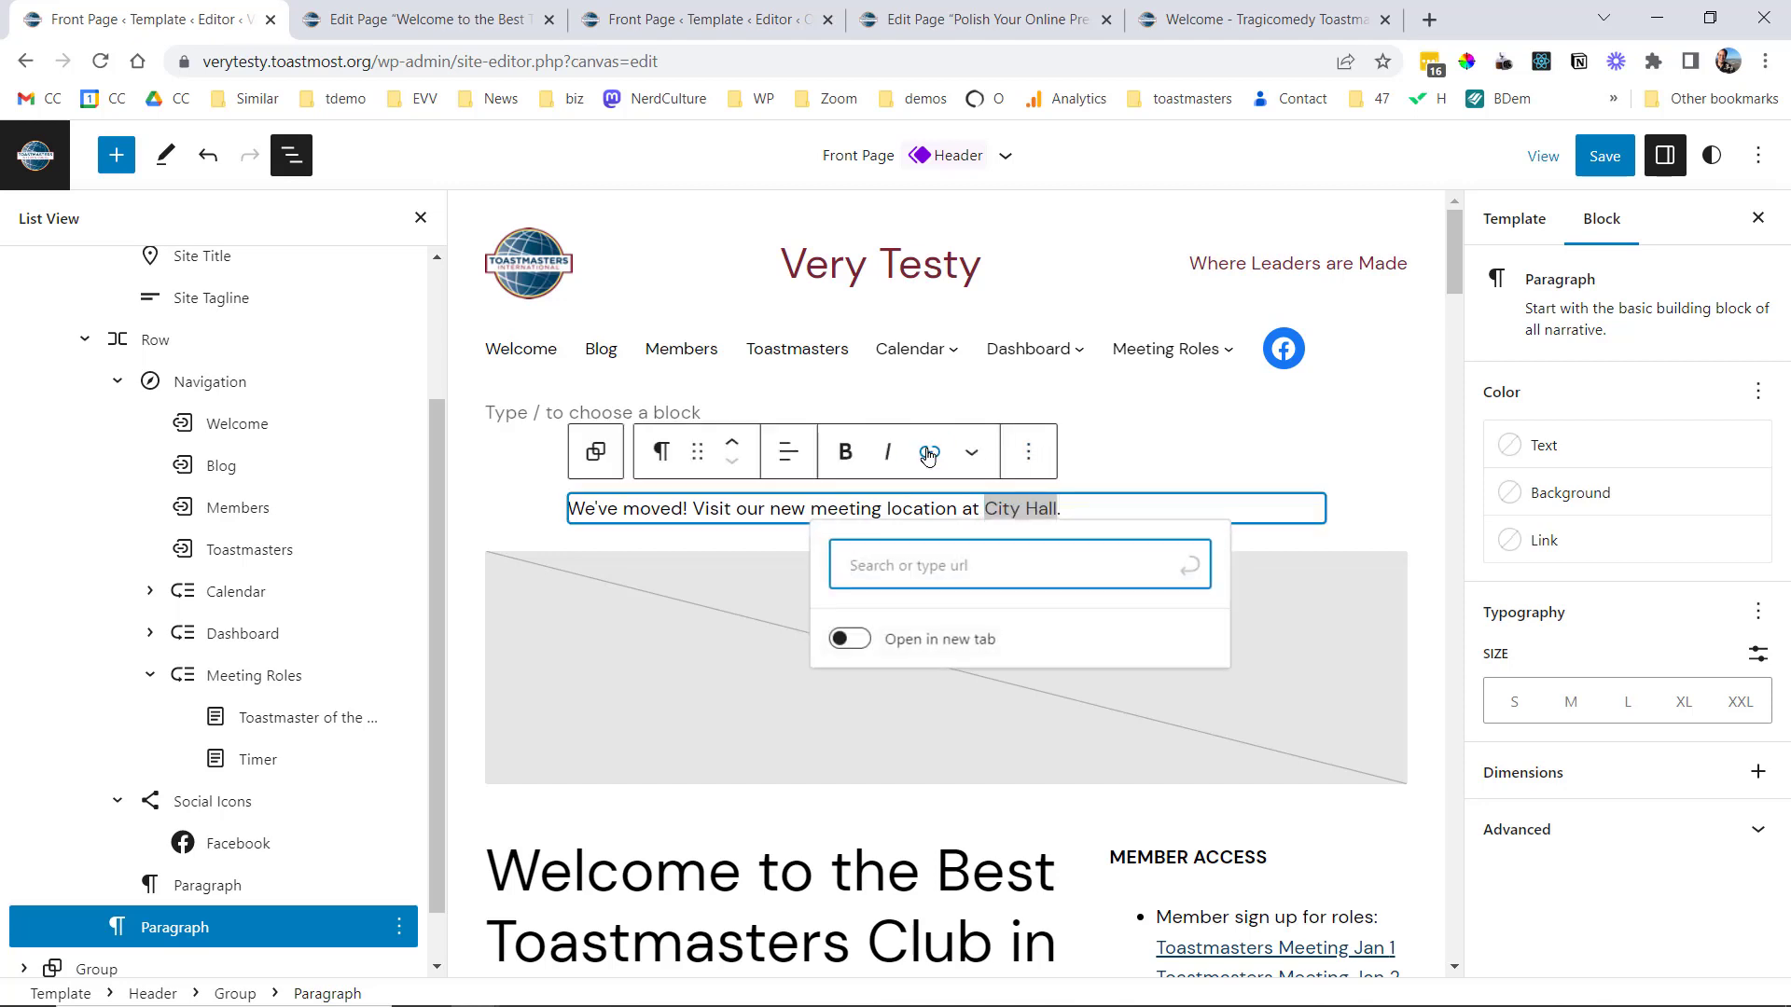
pyautogui.write('d! Vi')
pyautogui.press('BackSpace')
pyautogui.press('BackSpace')
pyautogui.write('http')
pyautogui.press('BackSpace')
pyautogui.write('tps://directions.com')
pyautogui.press('Return')
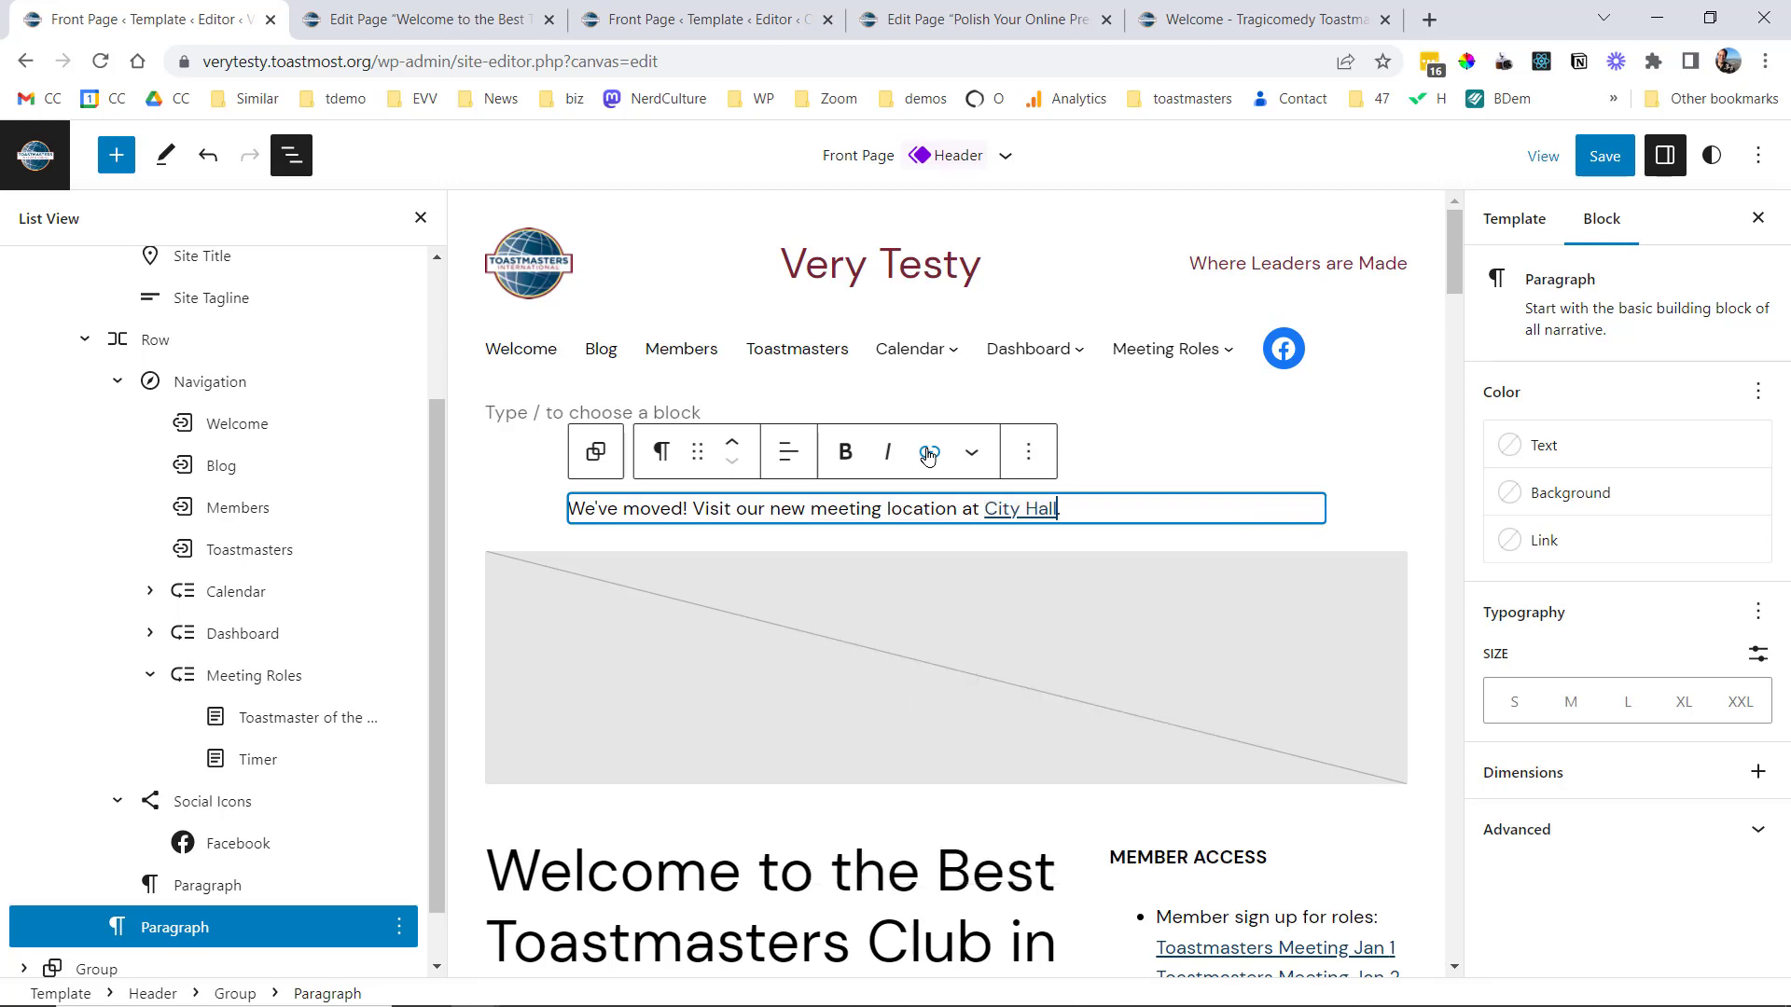
# - Center the text of the announcement paragraph and save the site changes
pyautogui.click(788, 451)
pyautogui.click(877, 569)
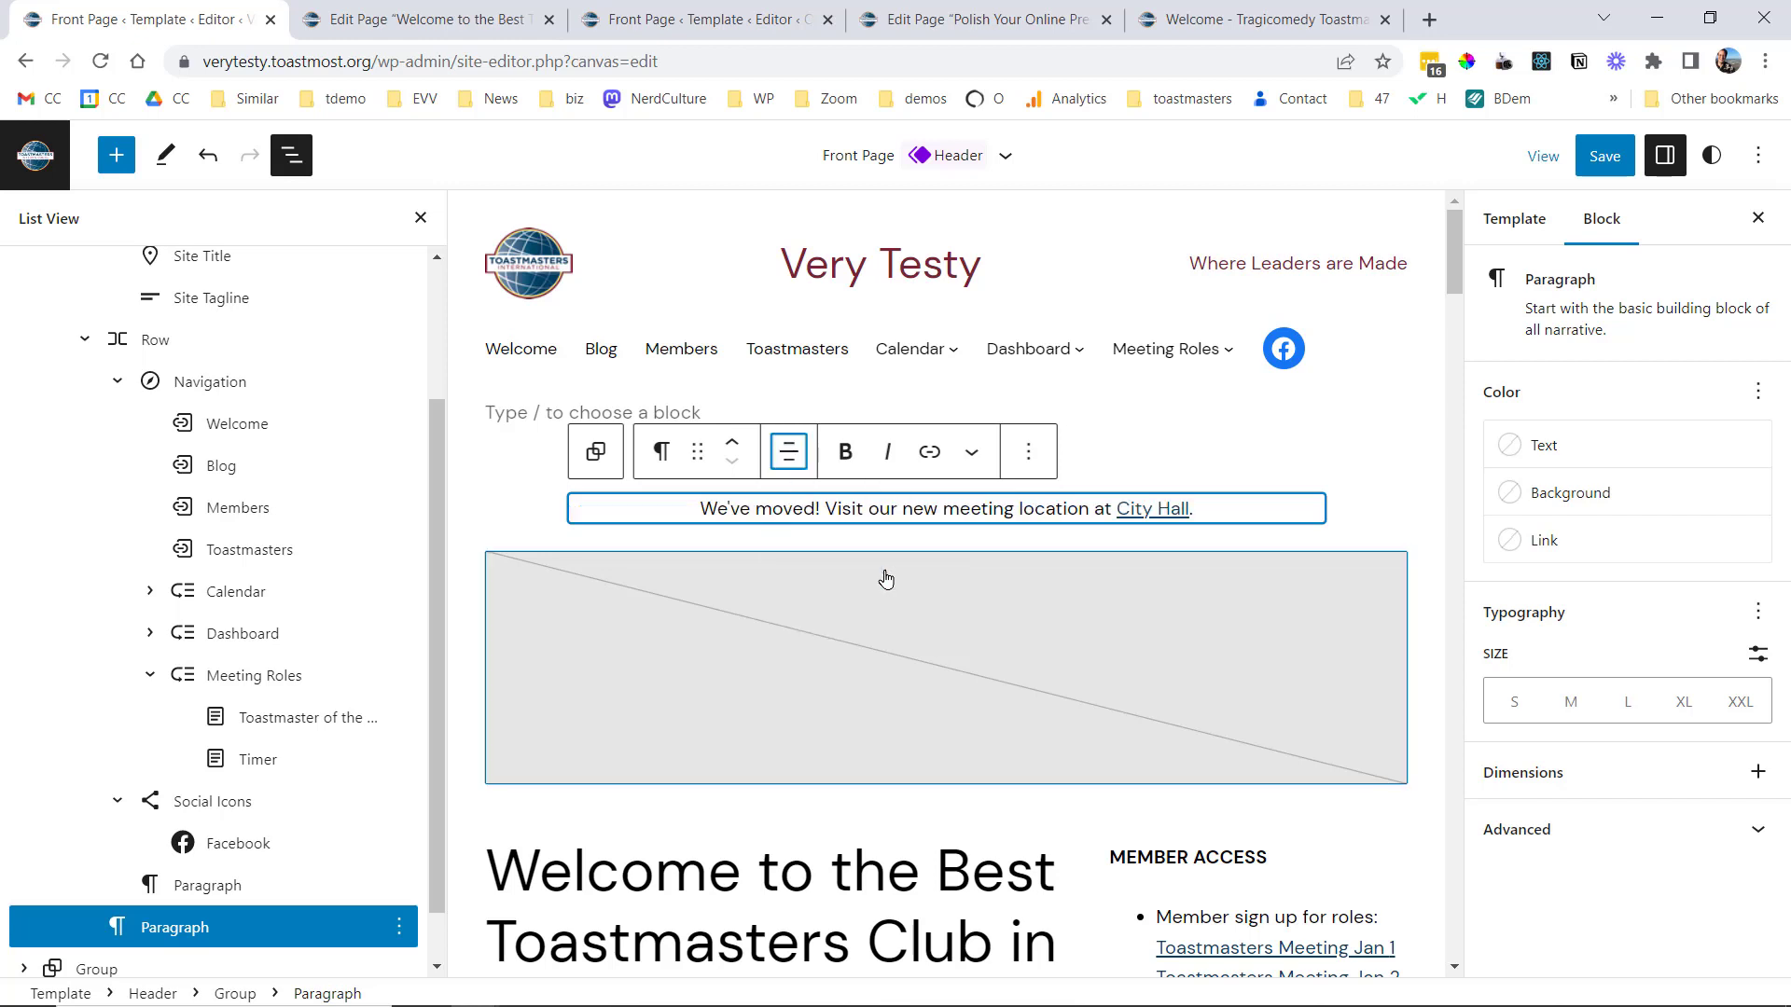
pyautogui.click(1605, 155)
pyautogui.click(1557, 158)
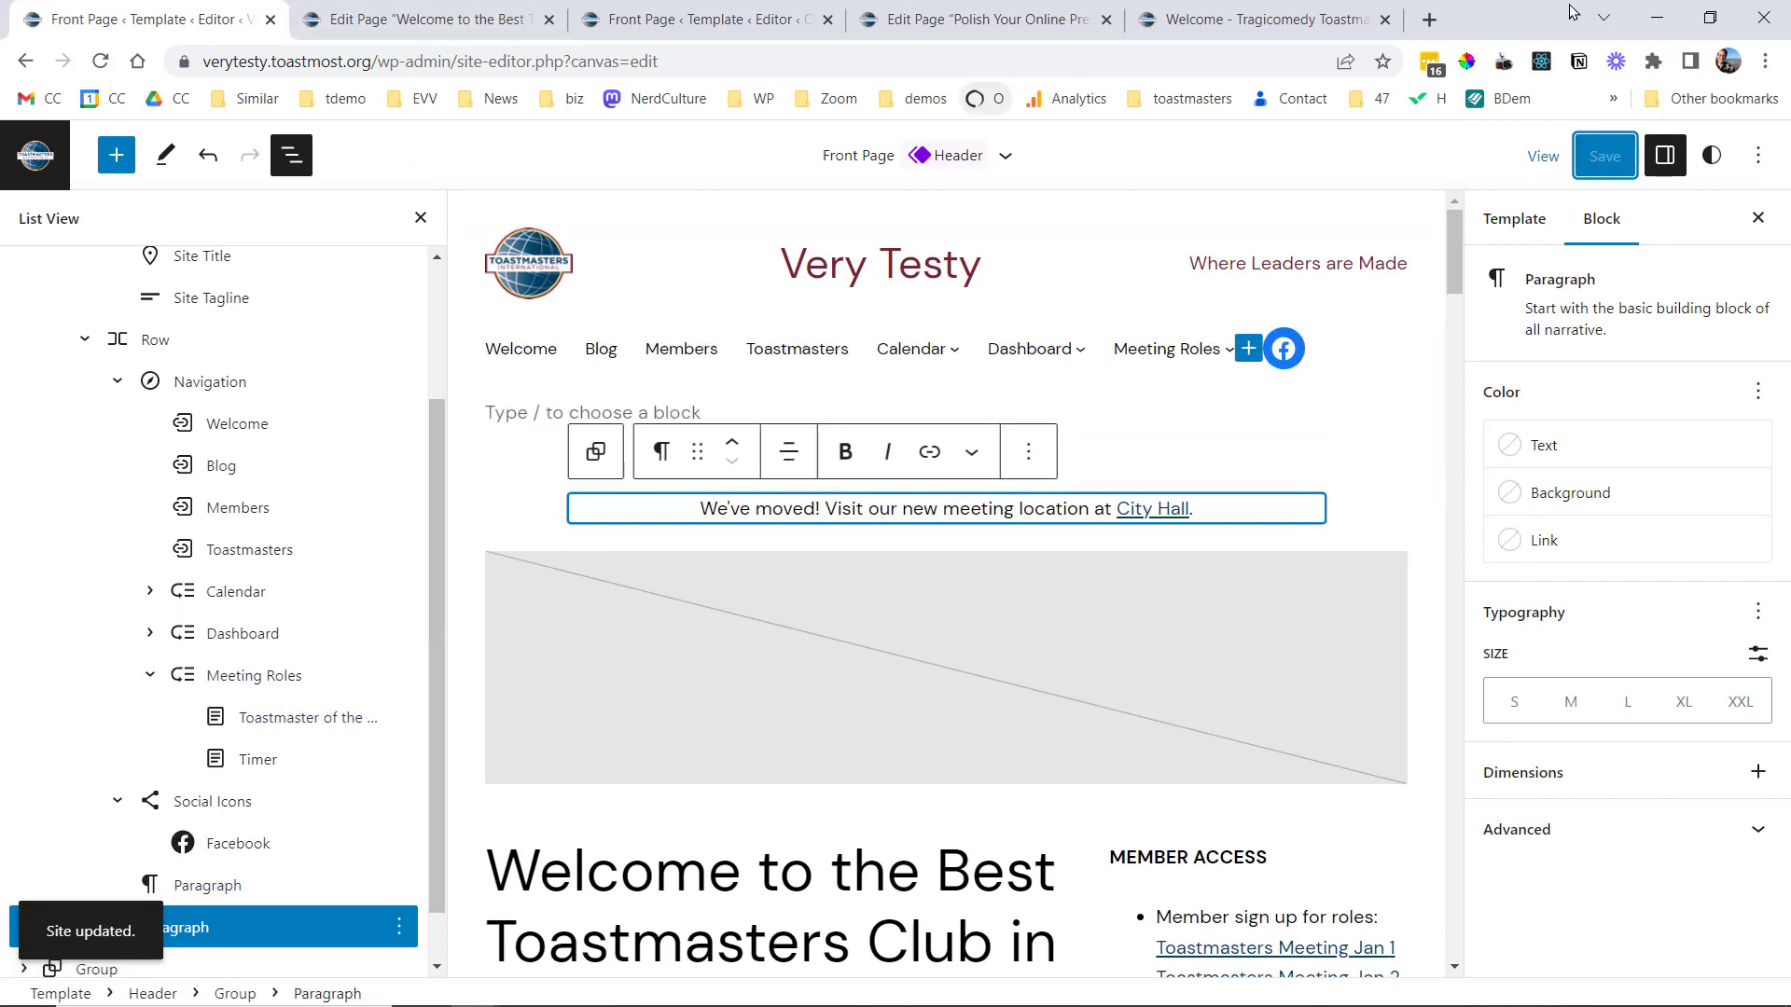
# - View the published site and check the updated header on the front page and the Members page
pyautogui.click(1431, 19)
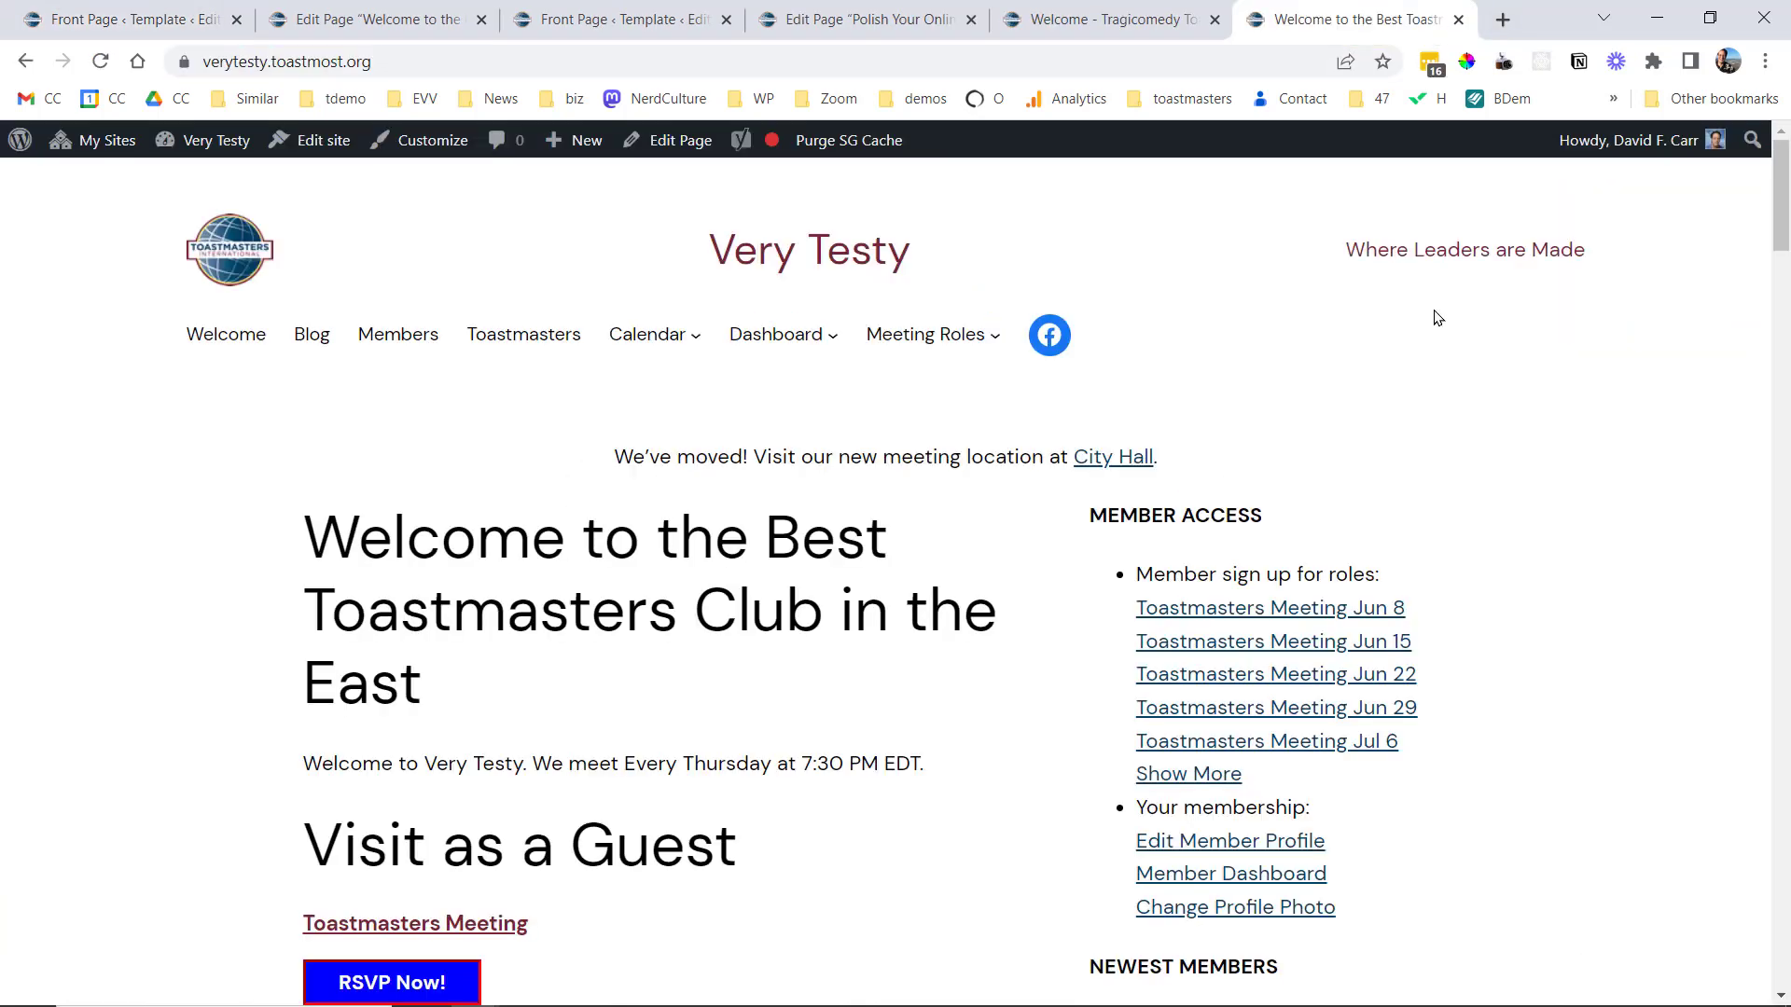
pyautogui.moveTo(968, 339)
pyautogui.moveTo(1785, 165); pyautogui.dragTo(1779, 151)
pyautogui.click(390, 336)
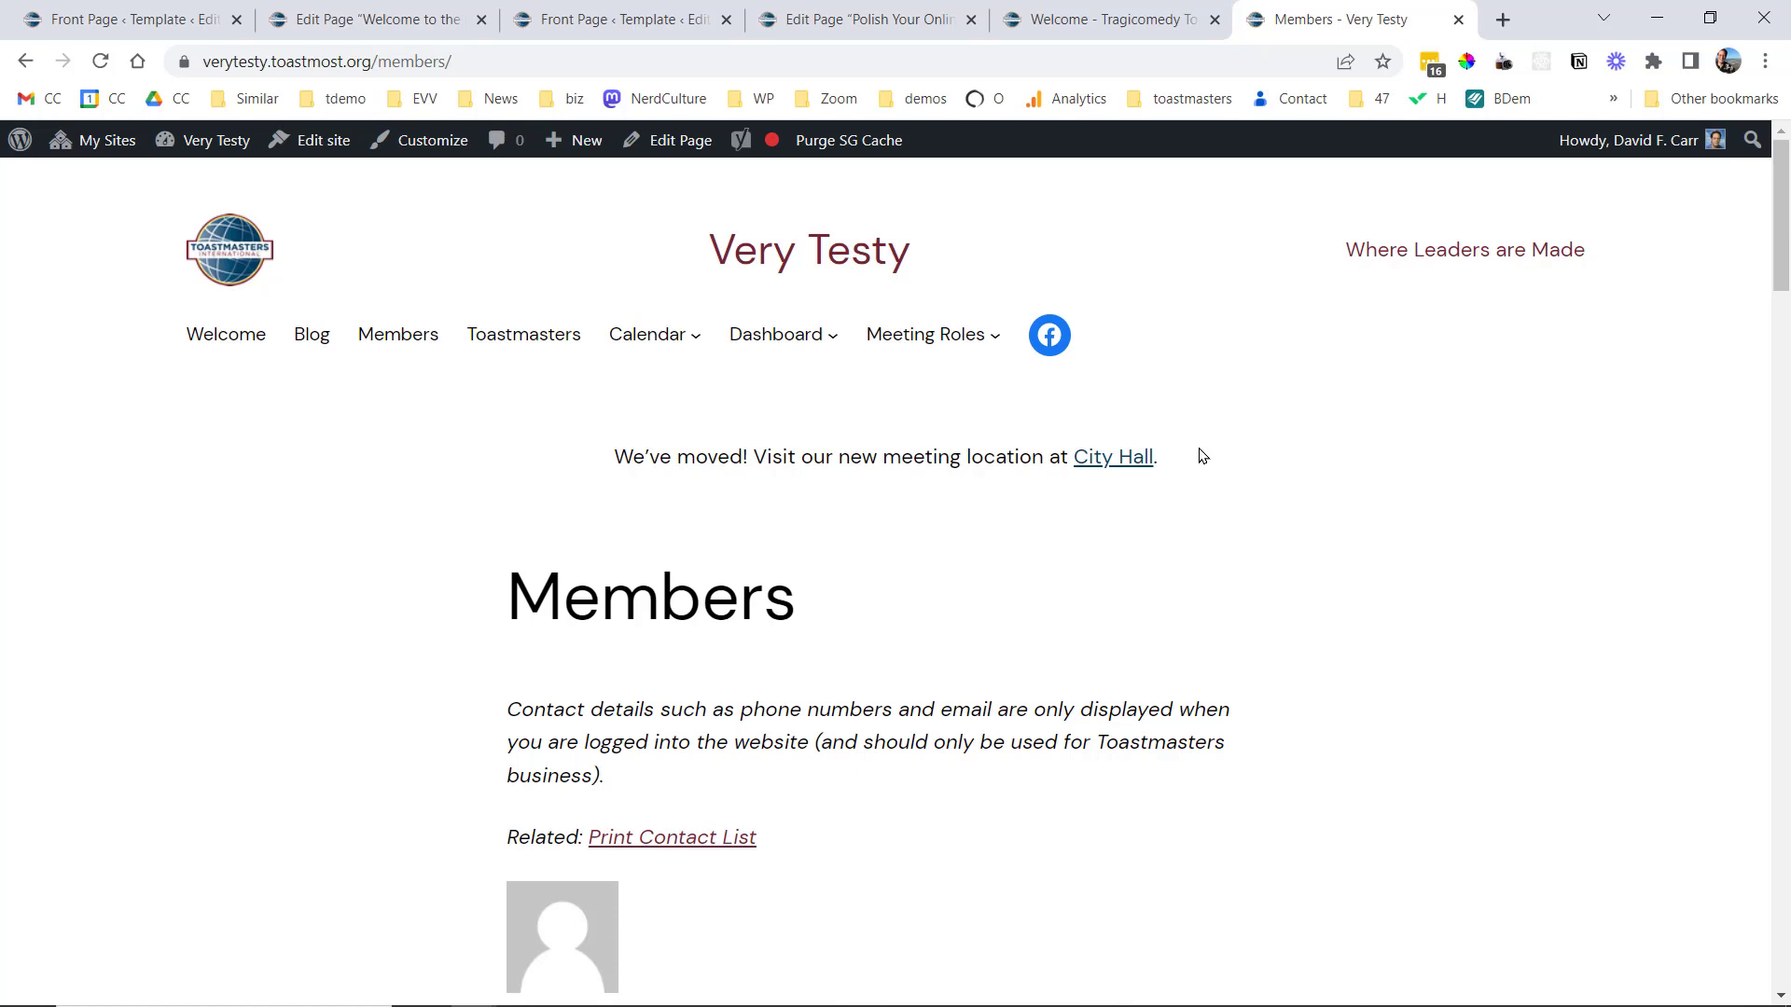
# - Open the Front Page template for editing in the site editor and browse its style variations
pyautogui.click(317, 143)
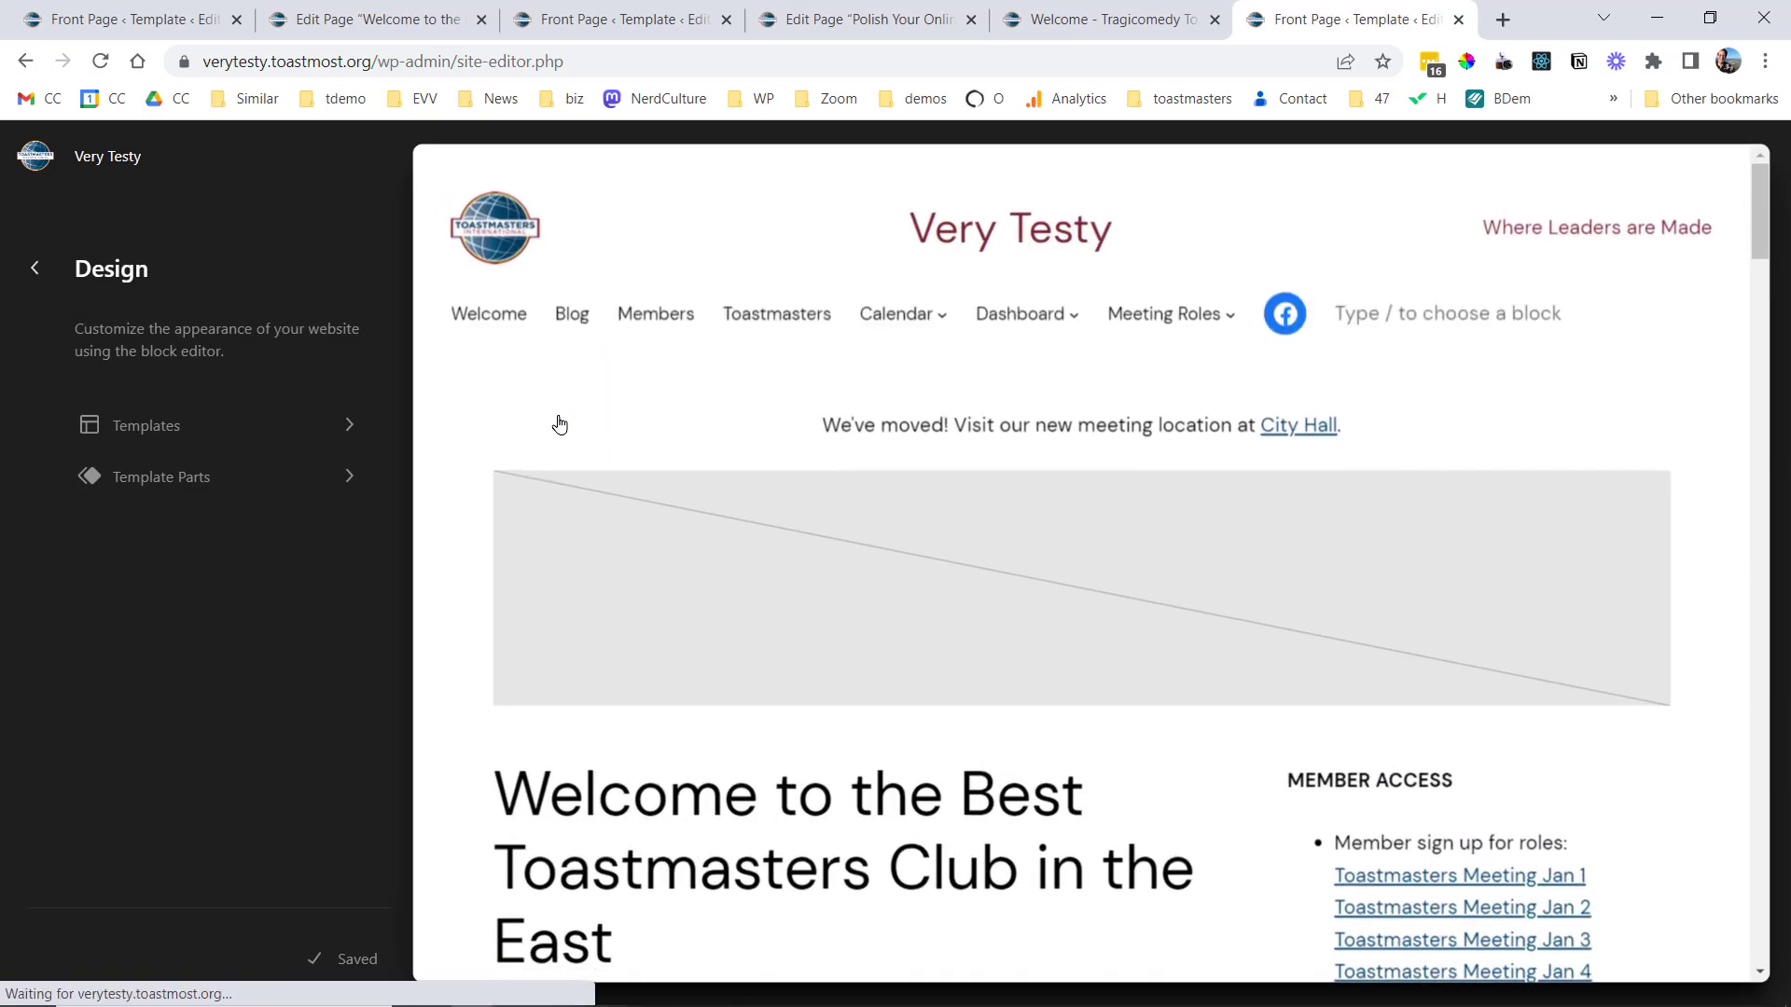
pyautogui.click(511, 412)
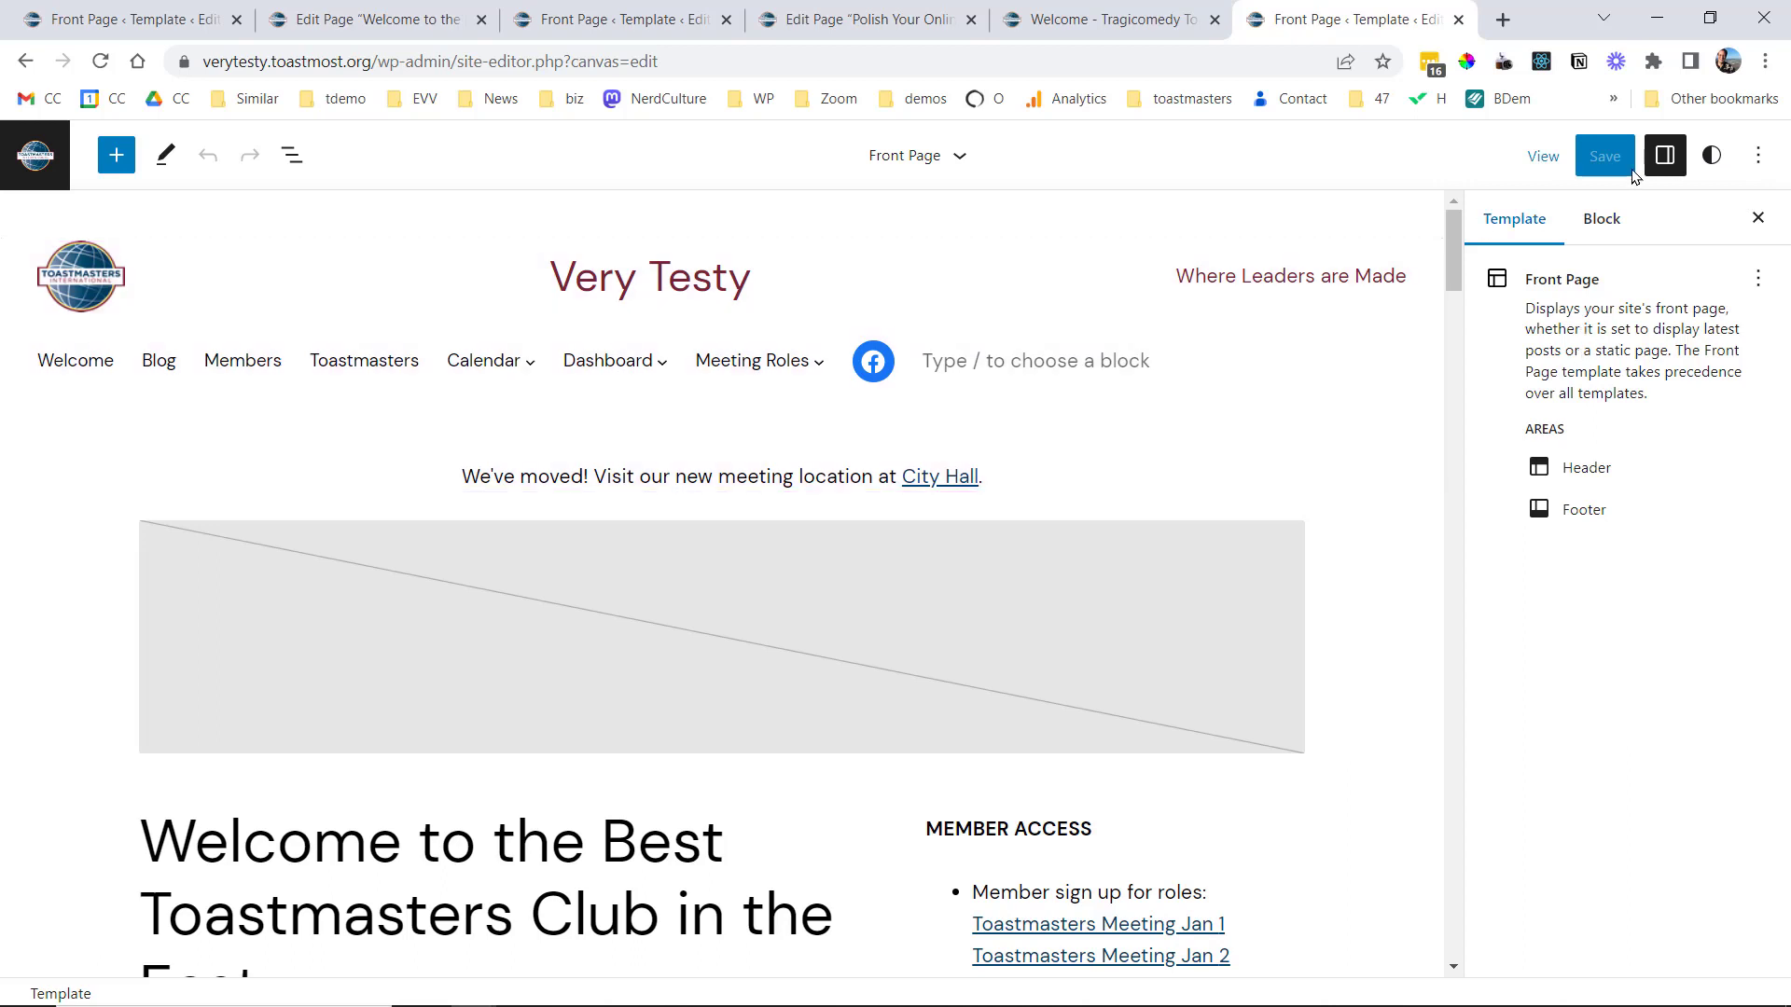
pyautogui.click(1711, 158)
pyautogui.click(1711, 158)
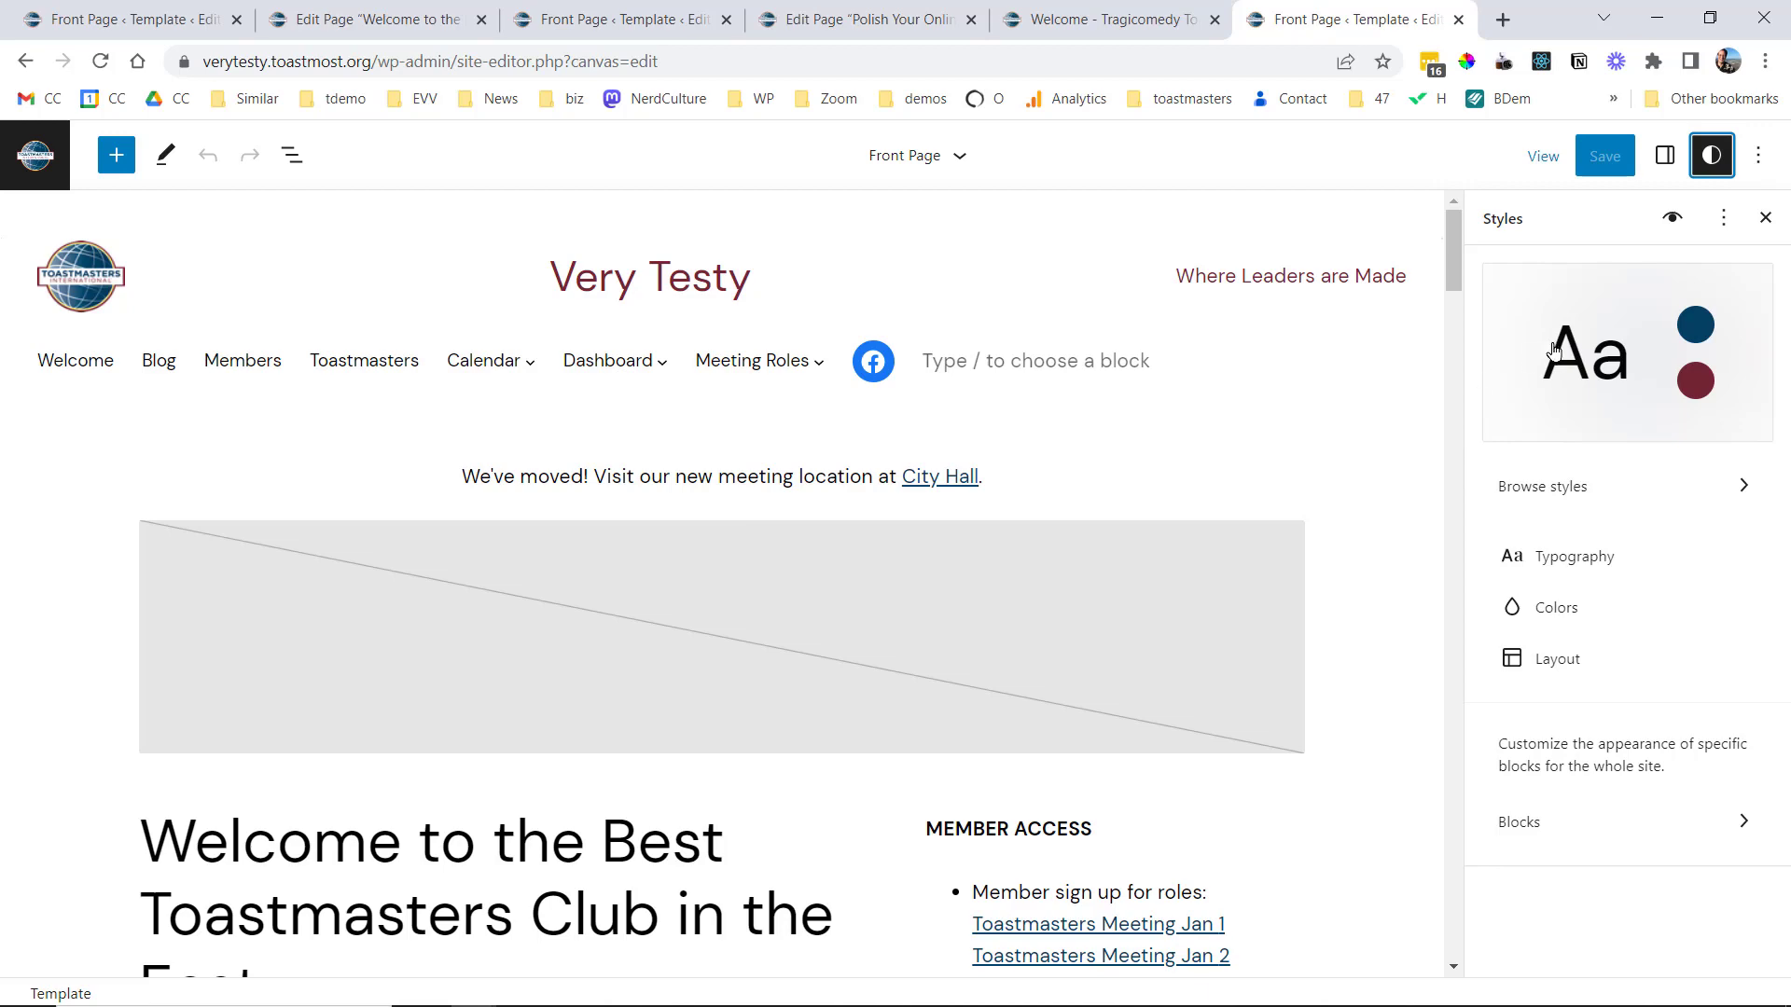
pyautogui.click(1541, 496)
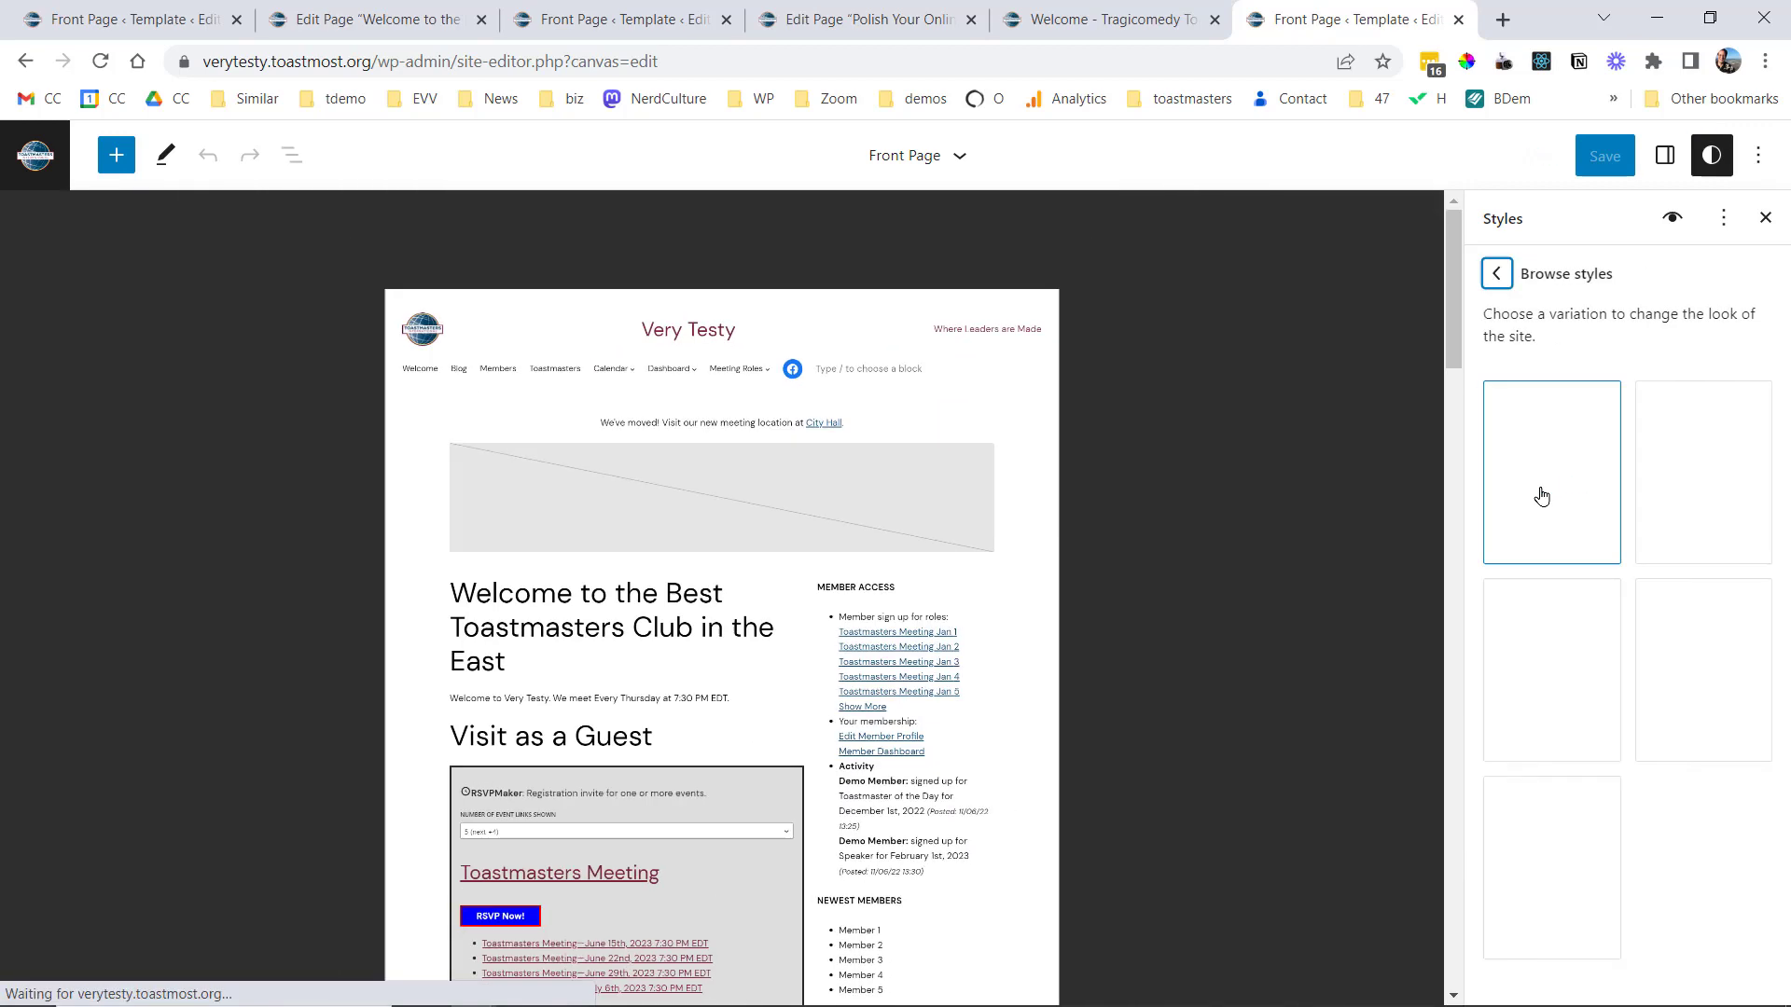
# - Try the Loyal Blue and True Maroon style variations, apply True Maroon Frame instead, and save the custom styles
pyautogui.click(1538, 515)
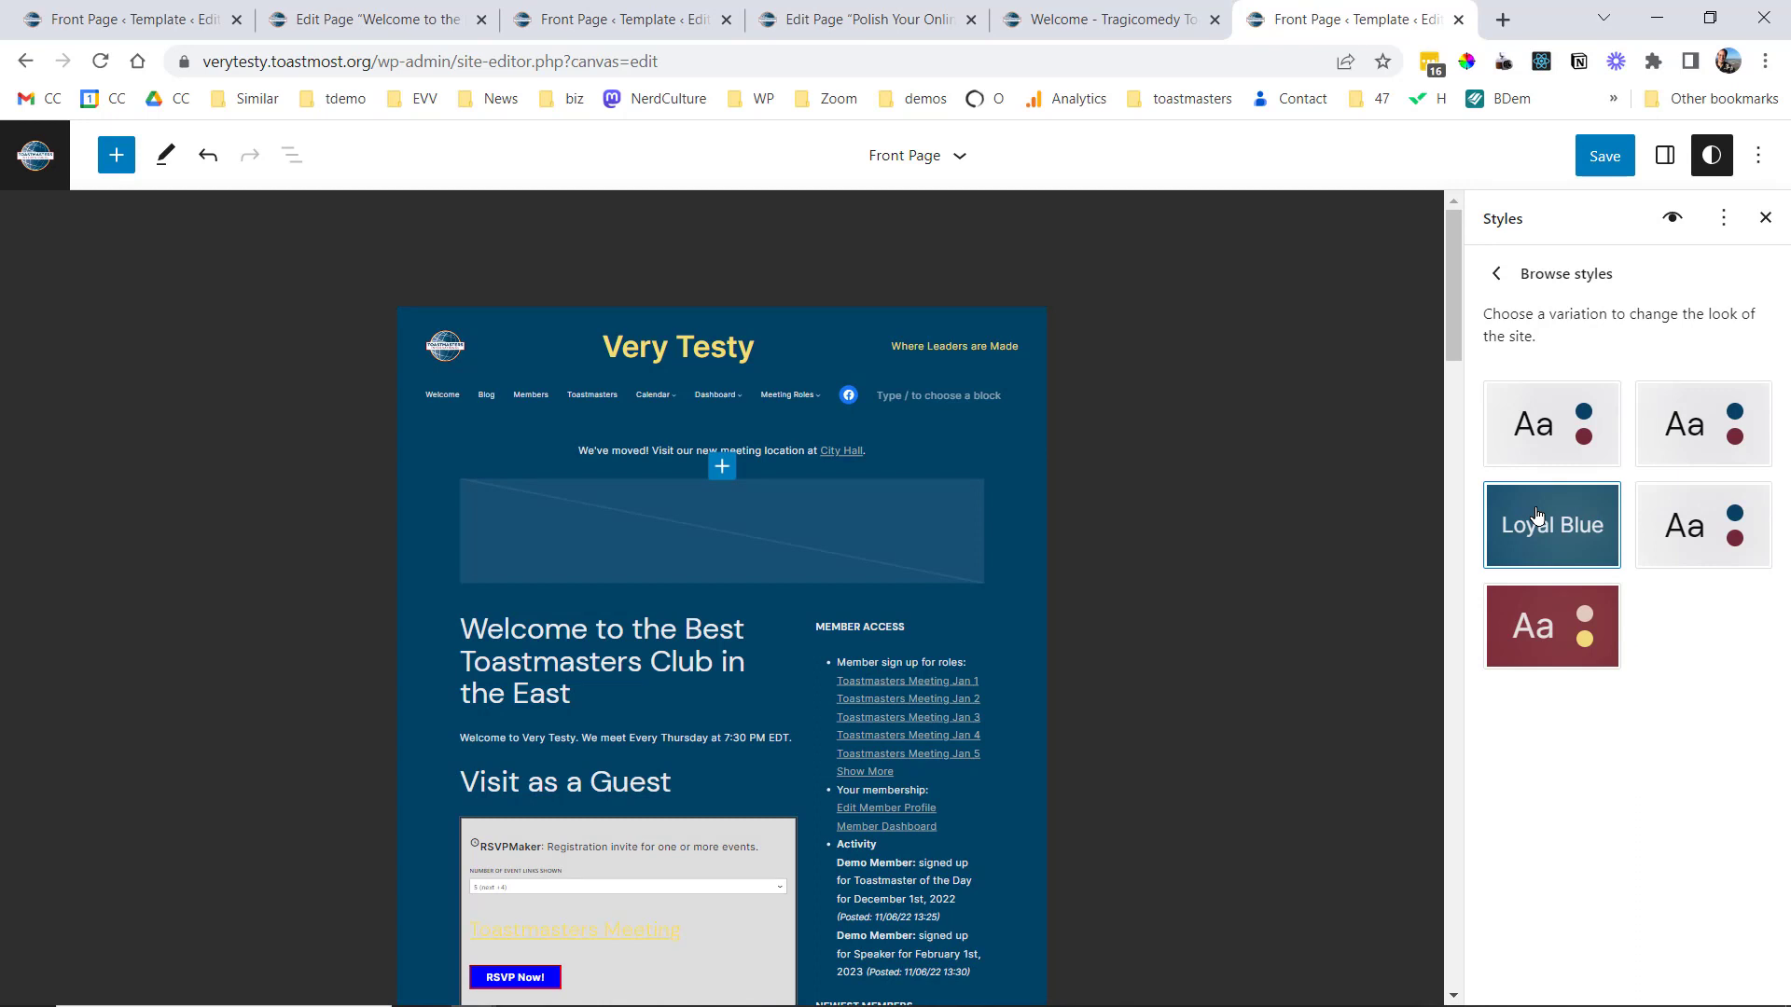
pyautogui.click(1536, 623)
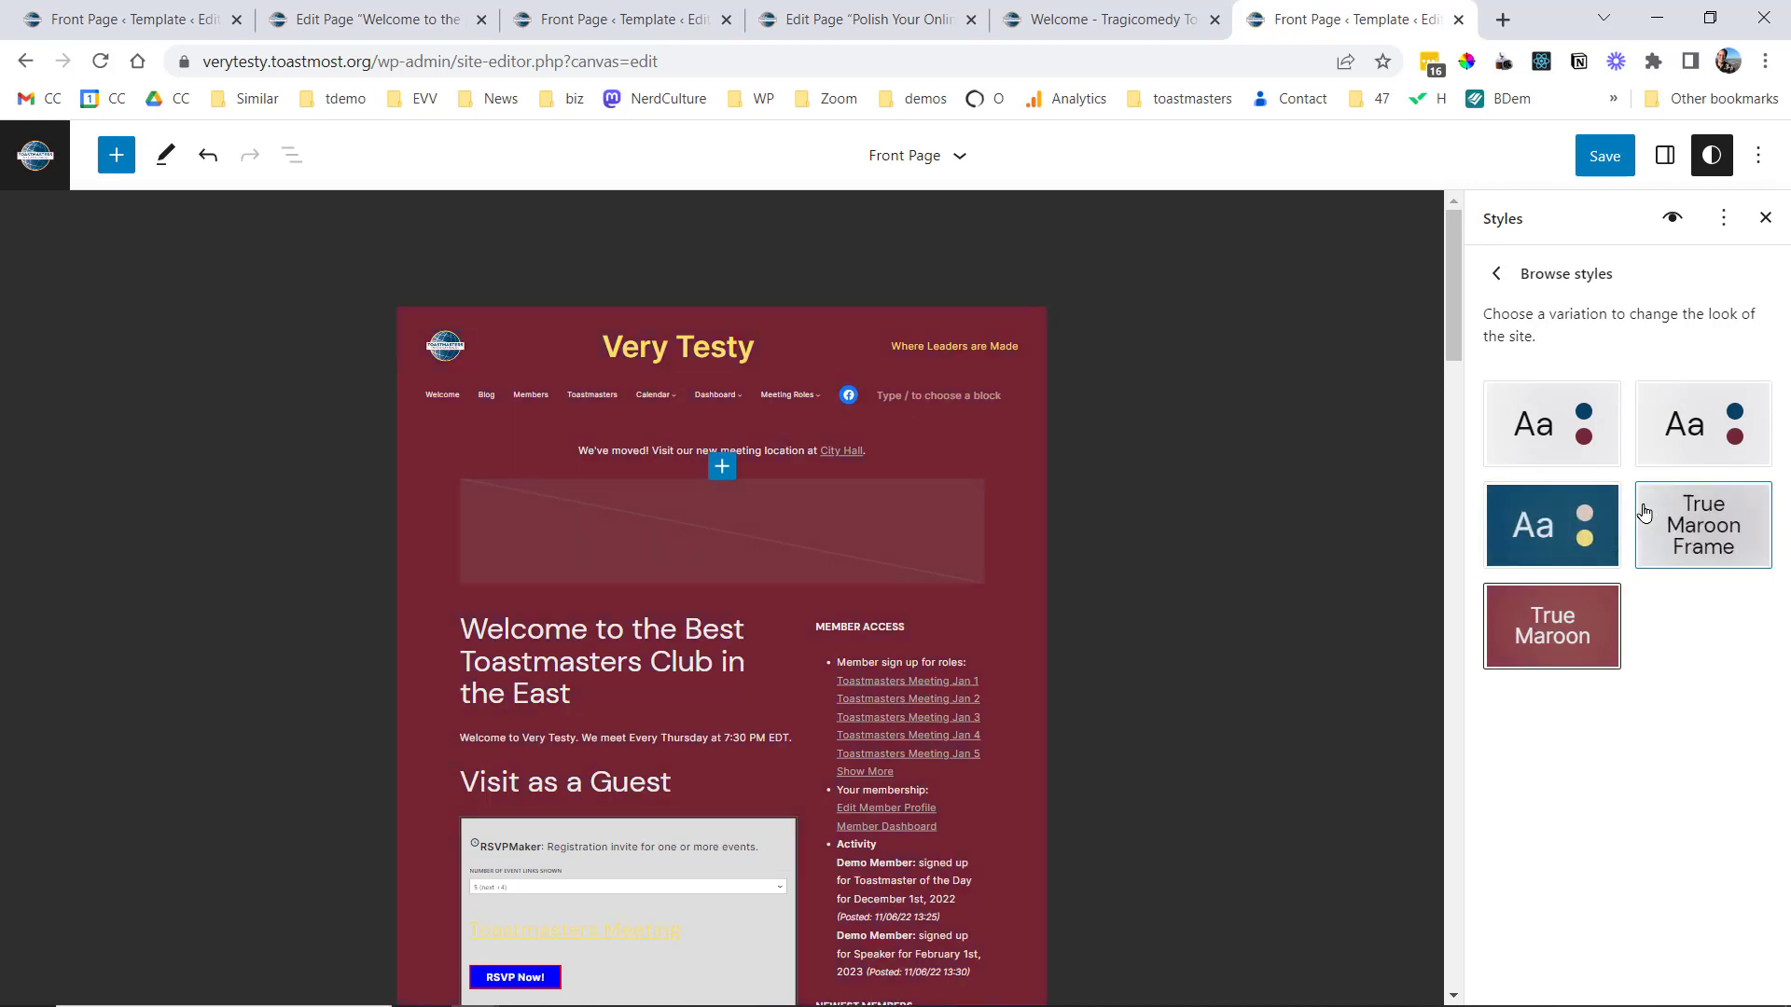
pyautogui.click(1716, 509)
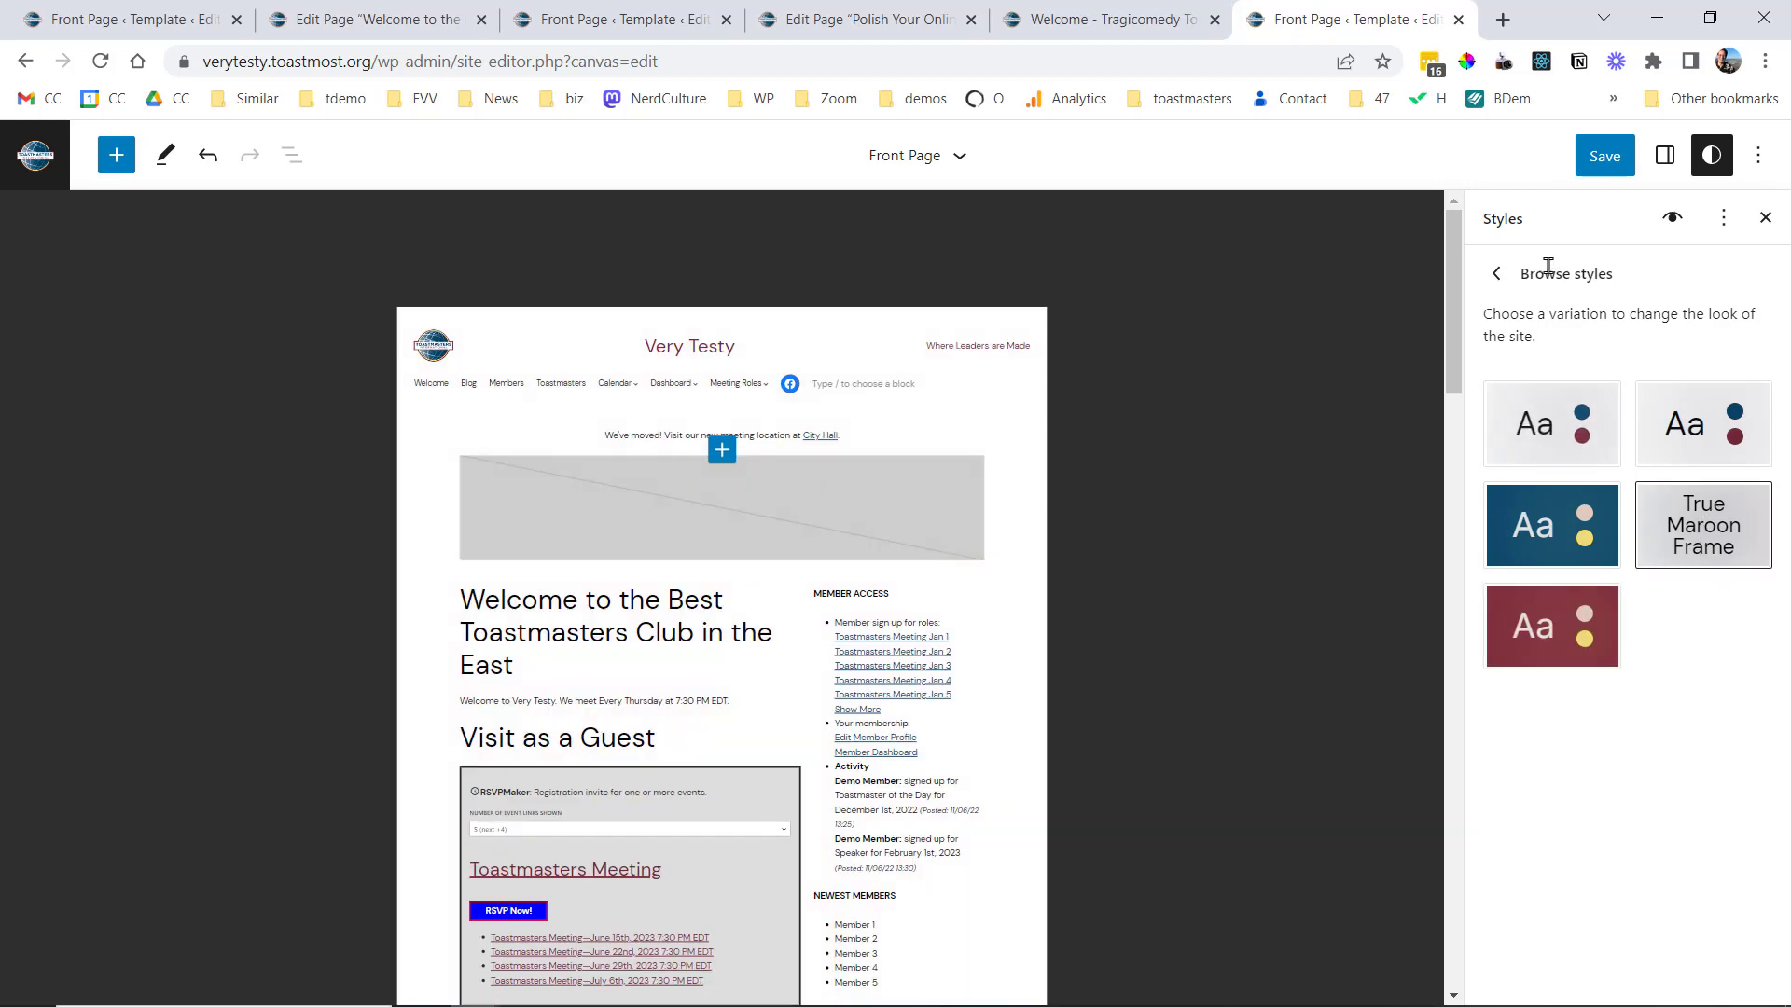
pyautogui.click(1623, 166)
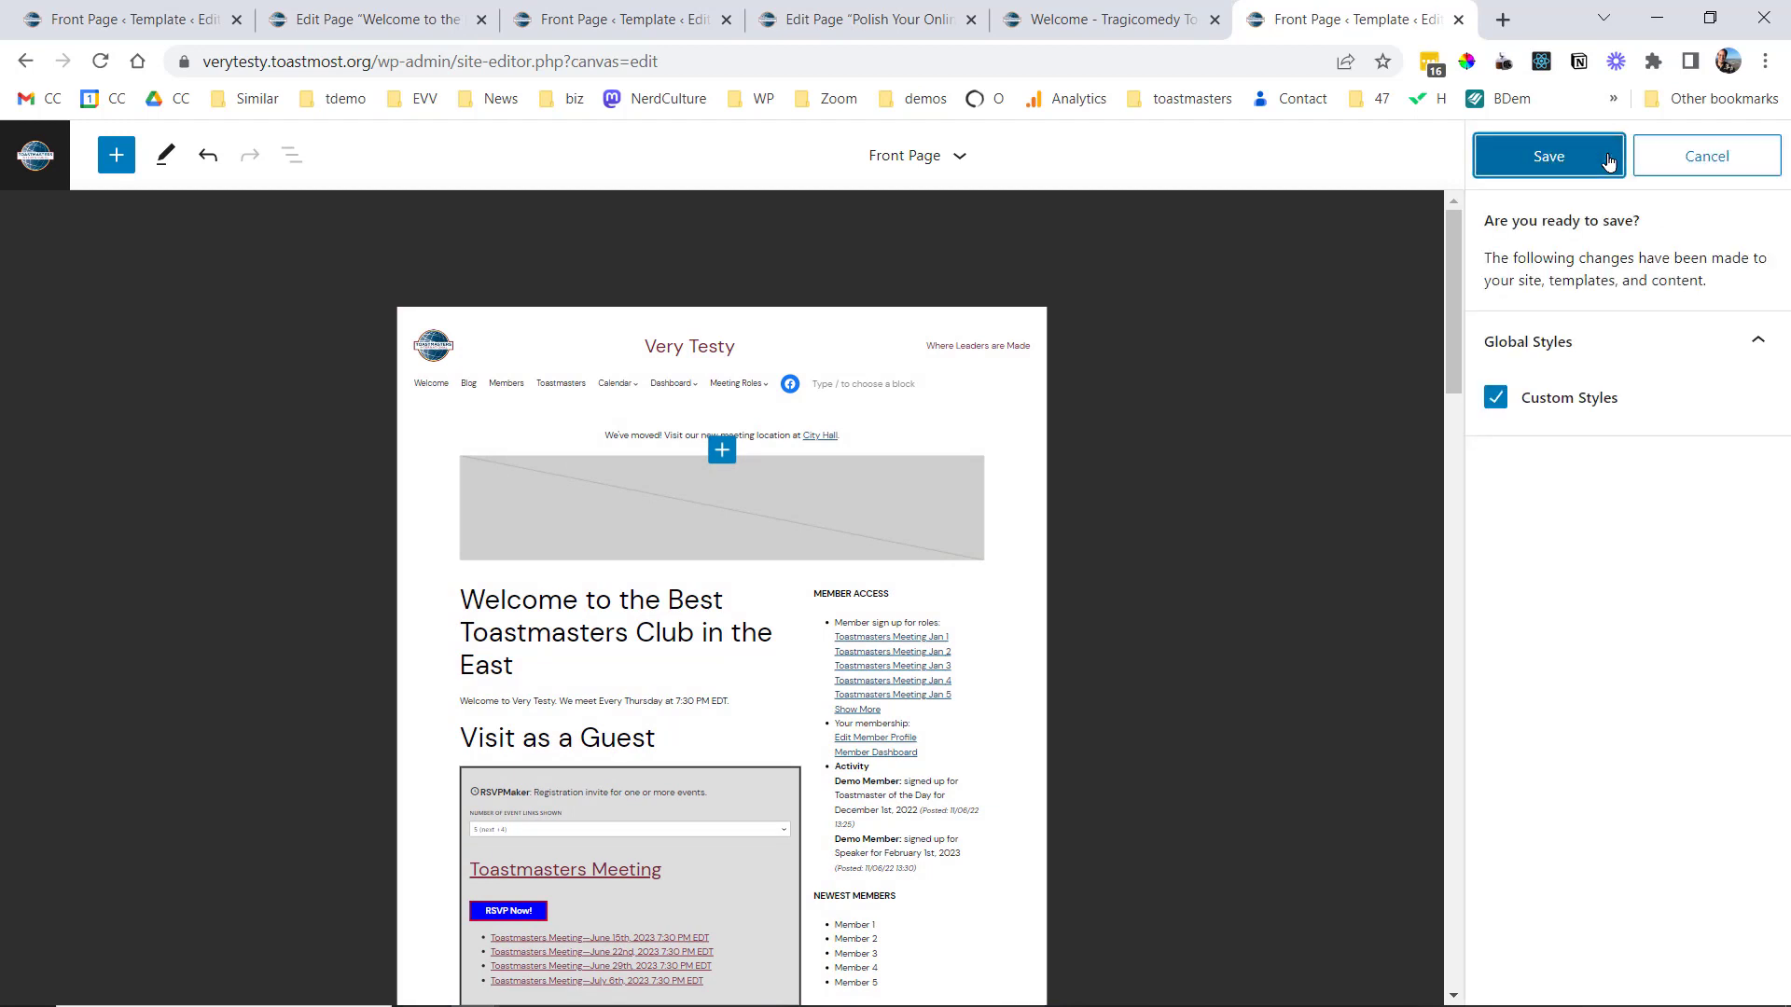
pyautogui.click(1526, 151)
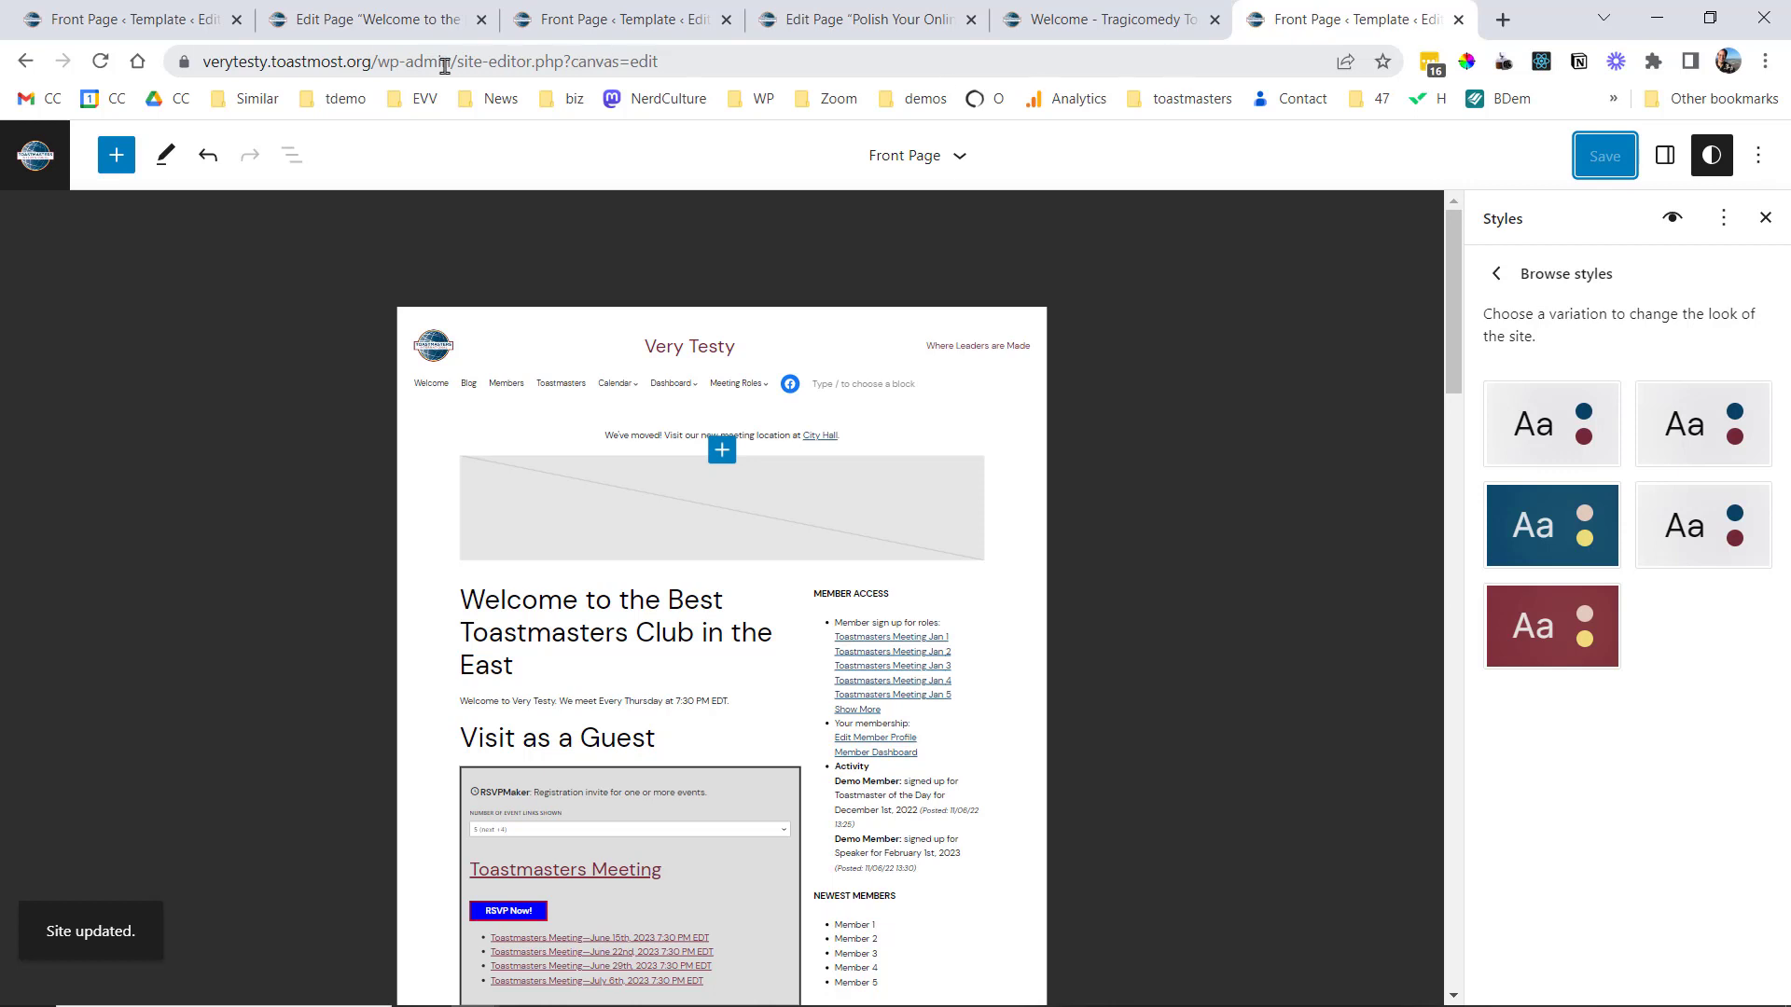
# - Load the site's public front page at verytesty.toastmost.org to view the saved style
pyautogui.click(378, 61)
pyautogui.moveTo(378, 62); pyautogui.dragTo(863, 72)
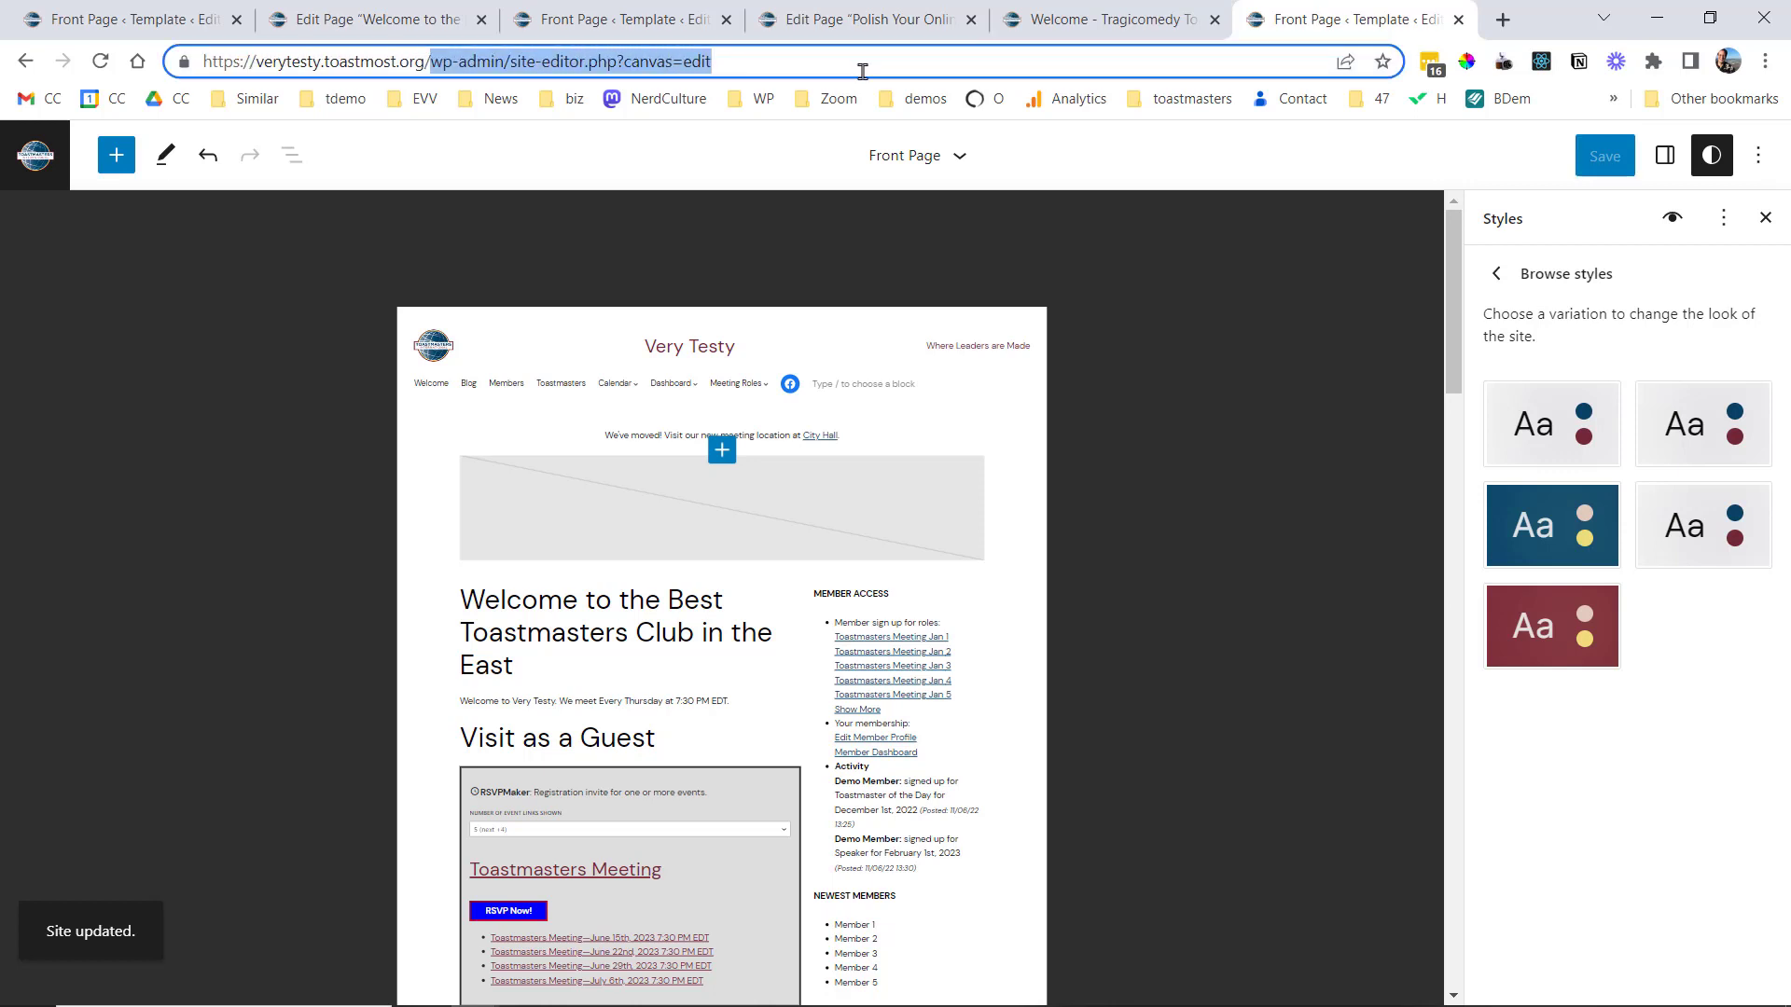
pyautogui.press('BackSpace')
pyautogui.press('Return')
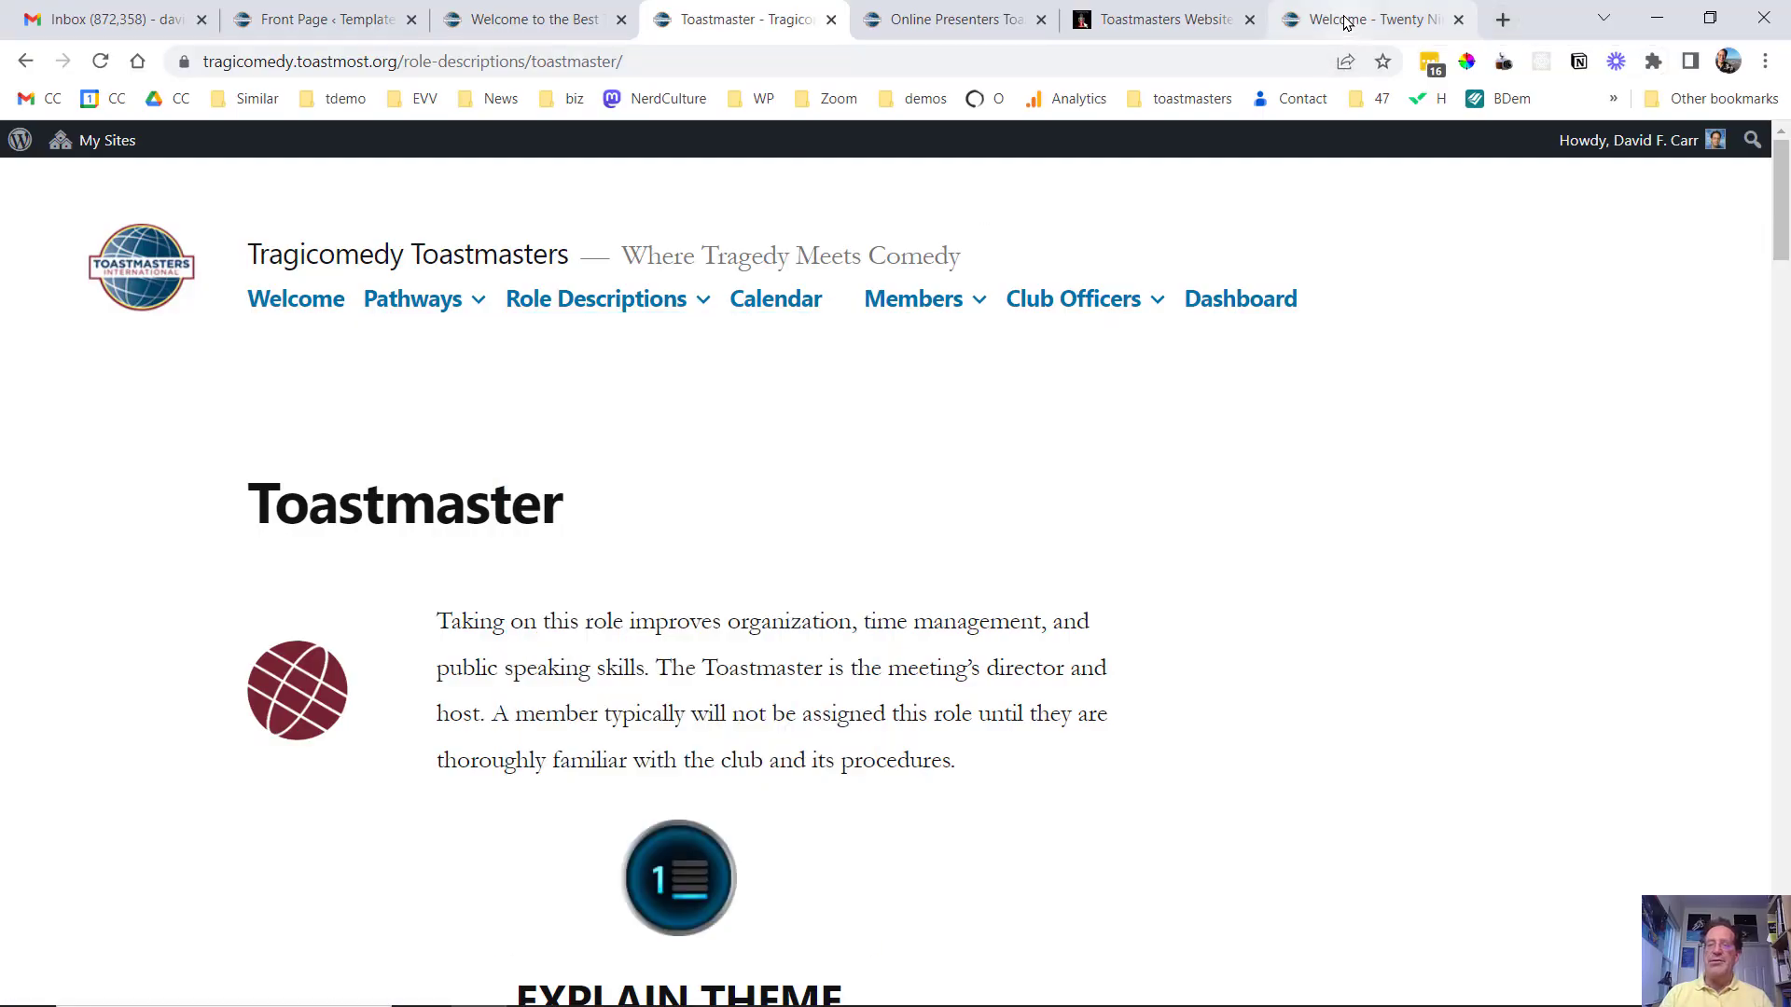
# - Switch to the Twenty Nineteen TM site and open its theme customizer
pyautogui.click(1345, 23)
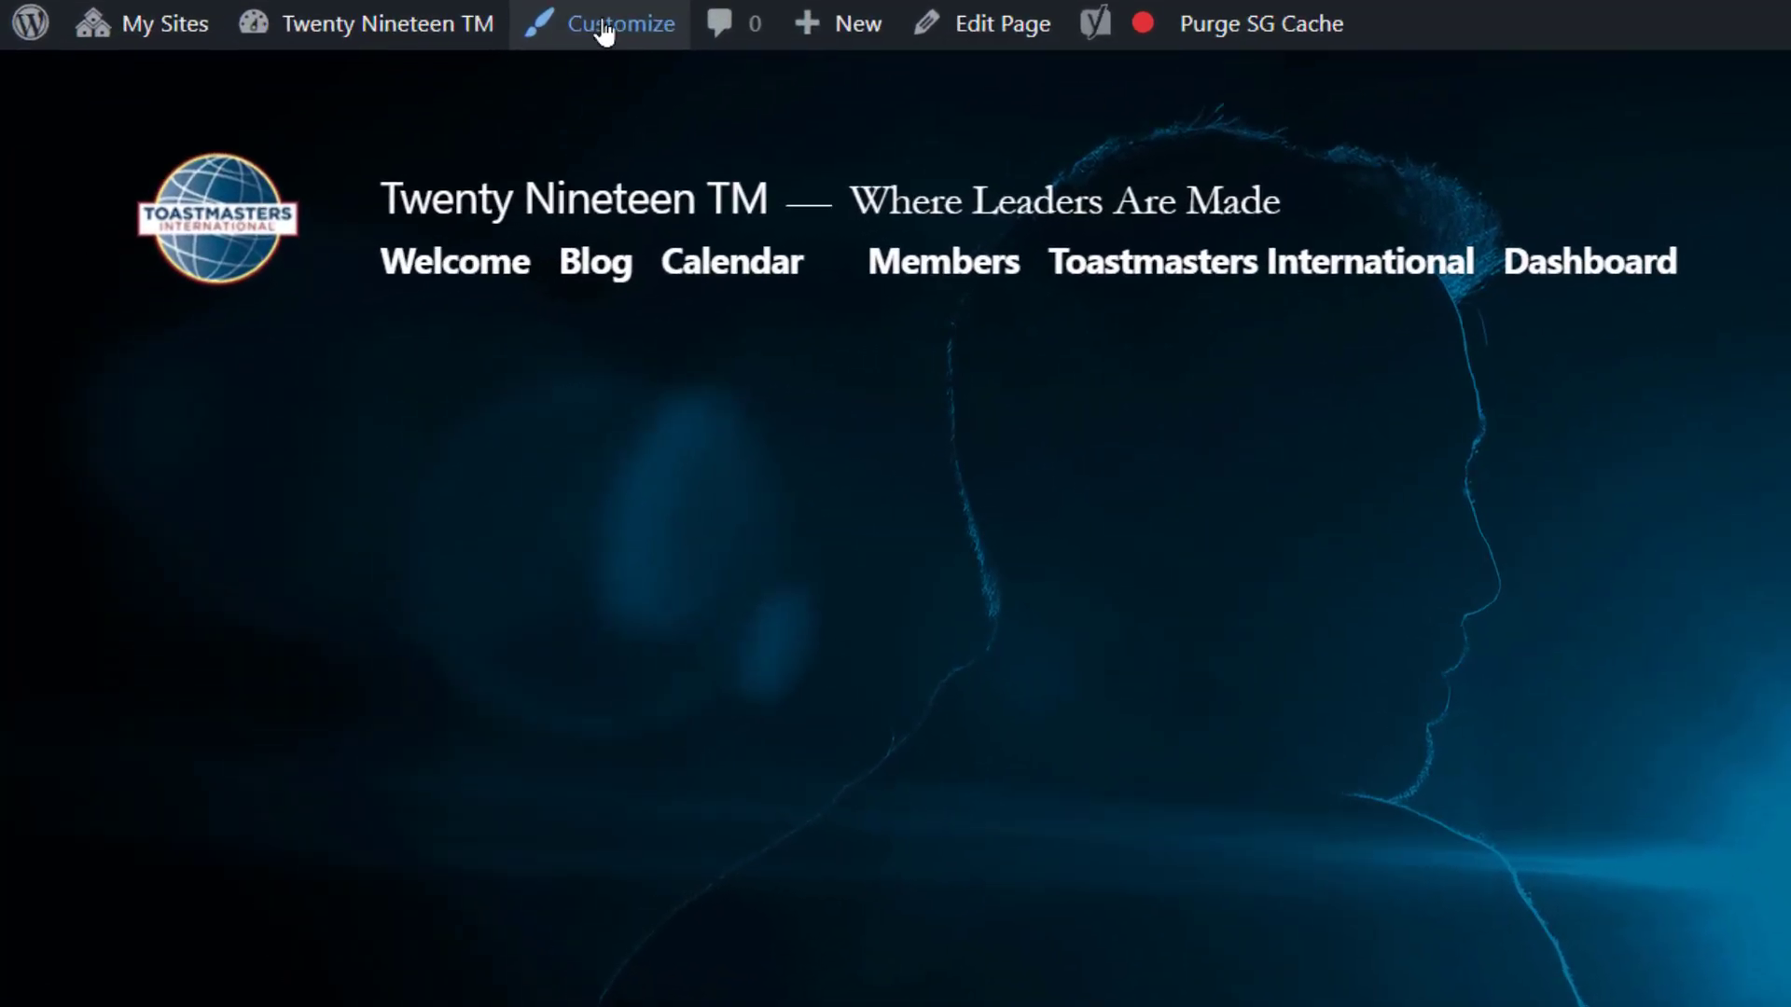
pyautogui.click(604, 31)
pyautogui.click(601, 20)
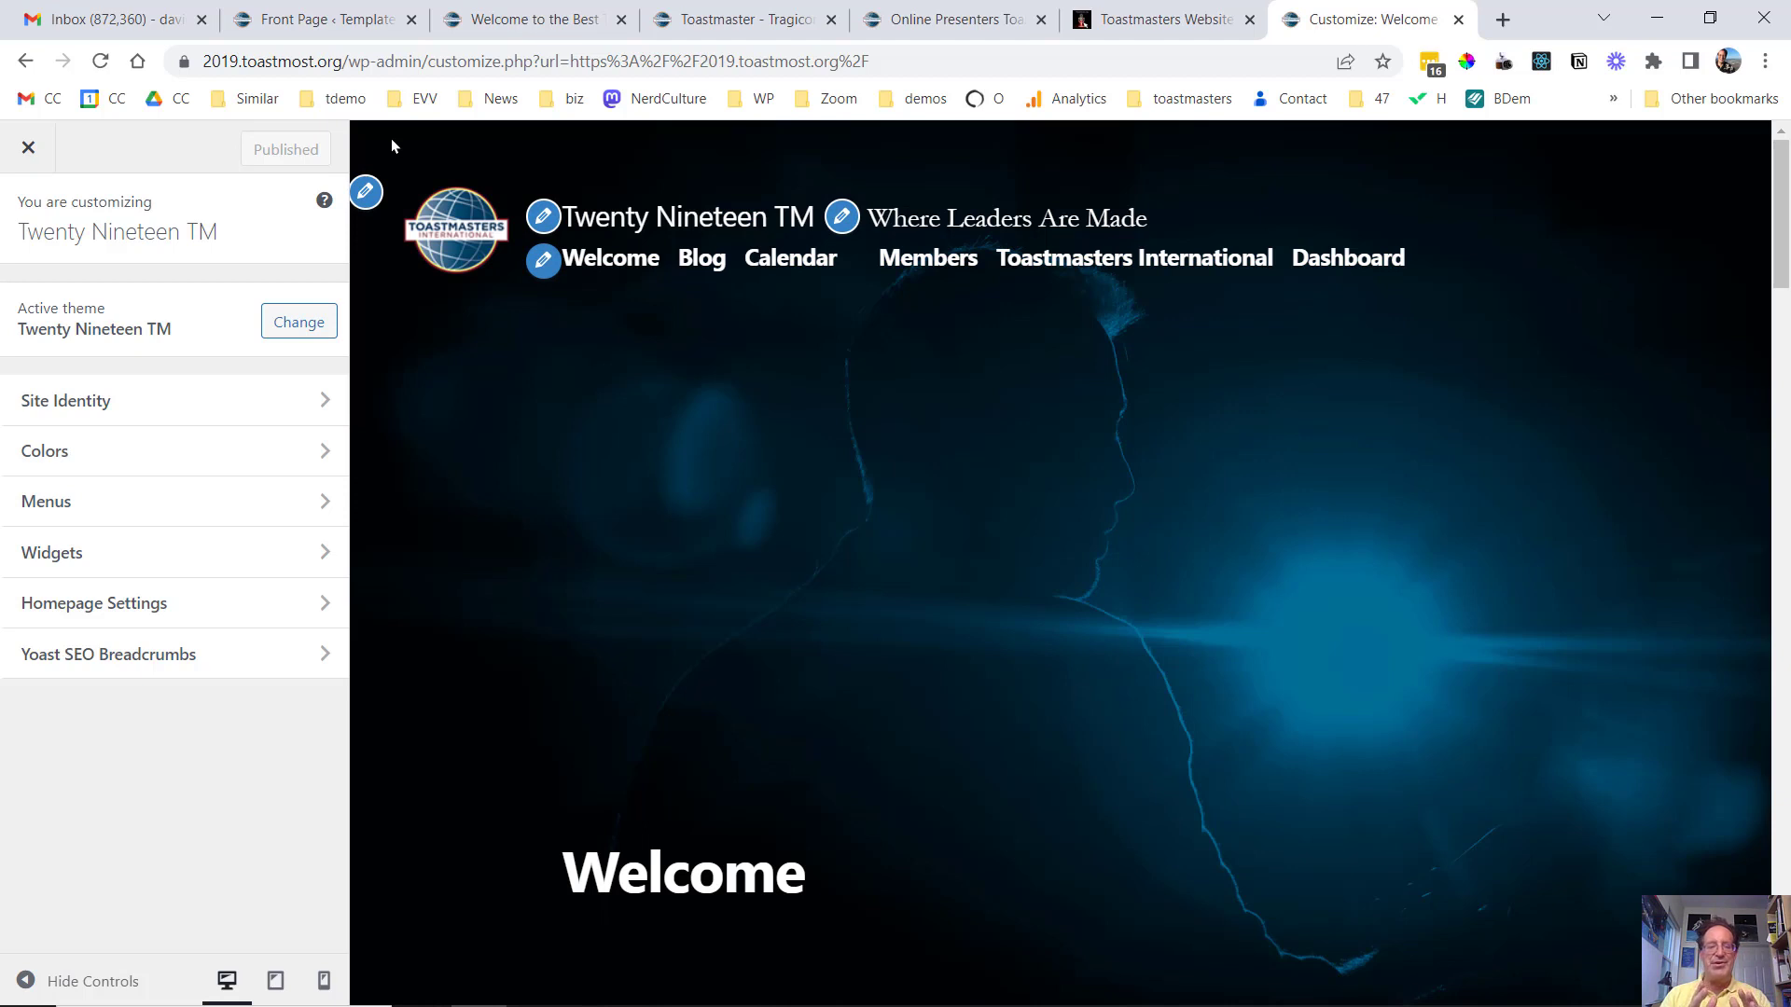
# - Change the tagline in the site identity settings to "Where Leaders and Experts re Made"
pyautogui.click(93, 400)
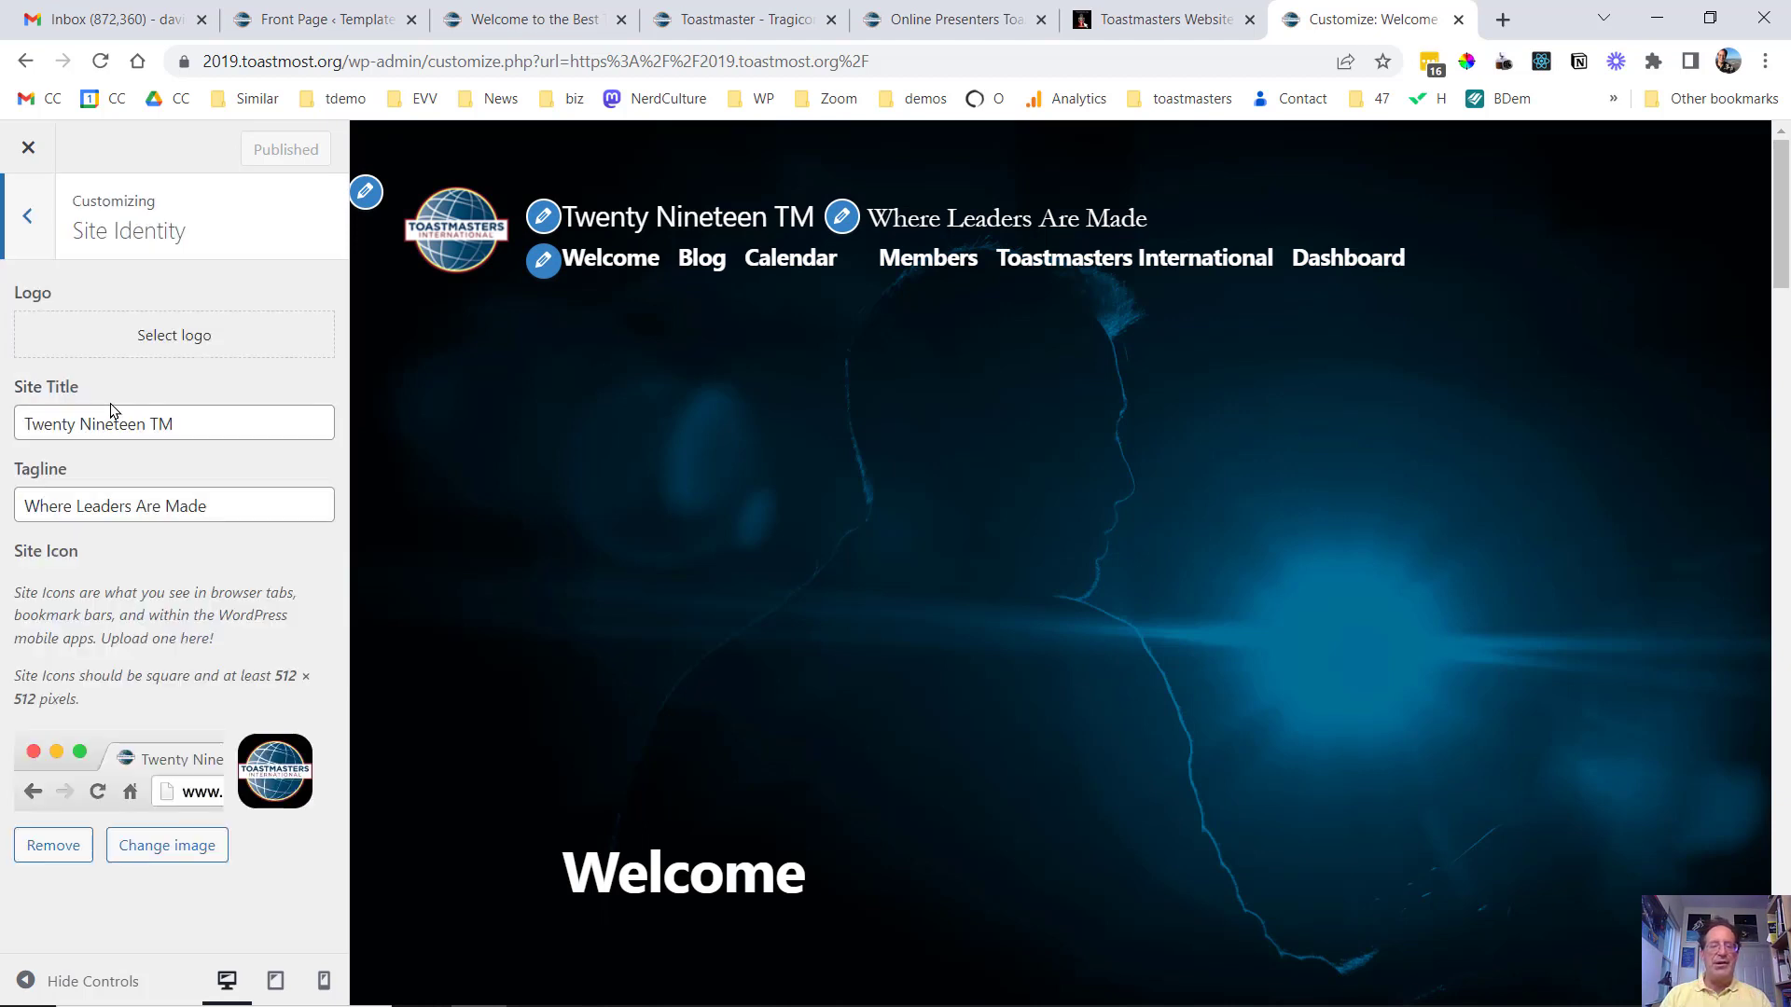
pyautogui.click(234, 503)
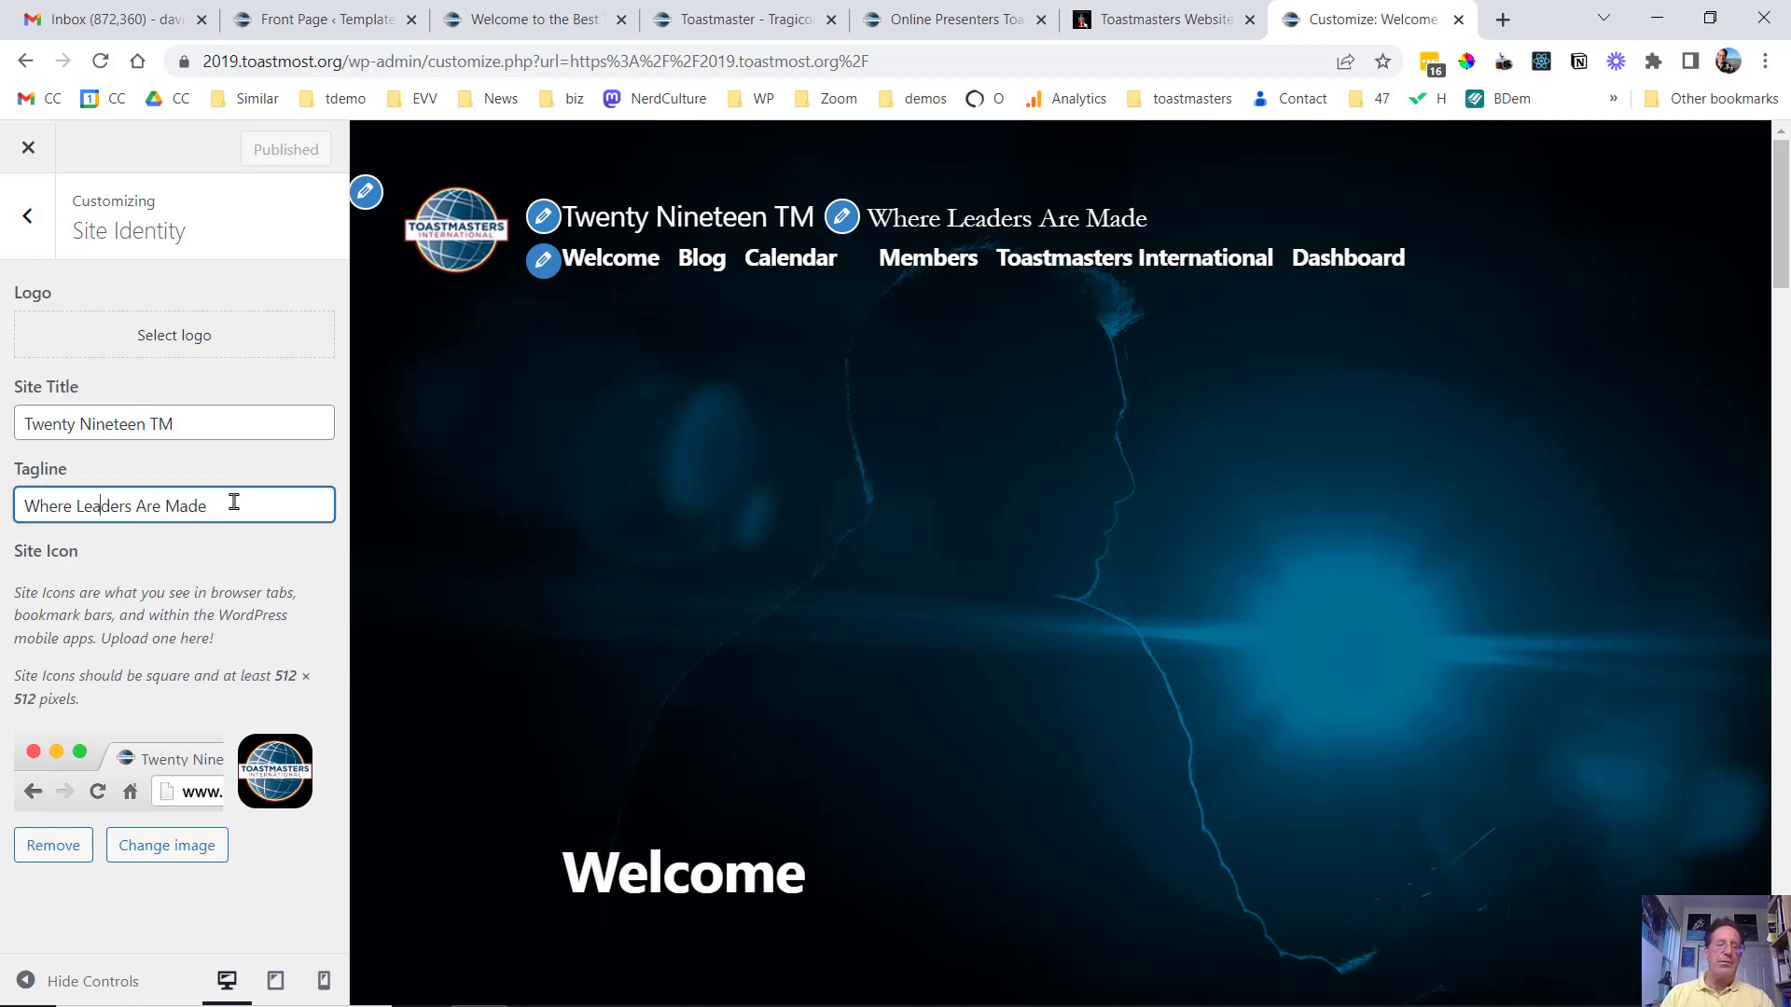
pyautogui.write('an')
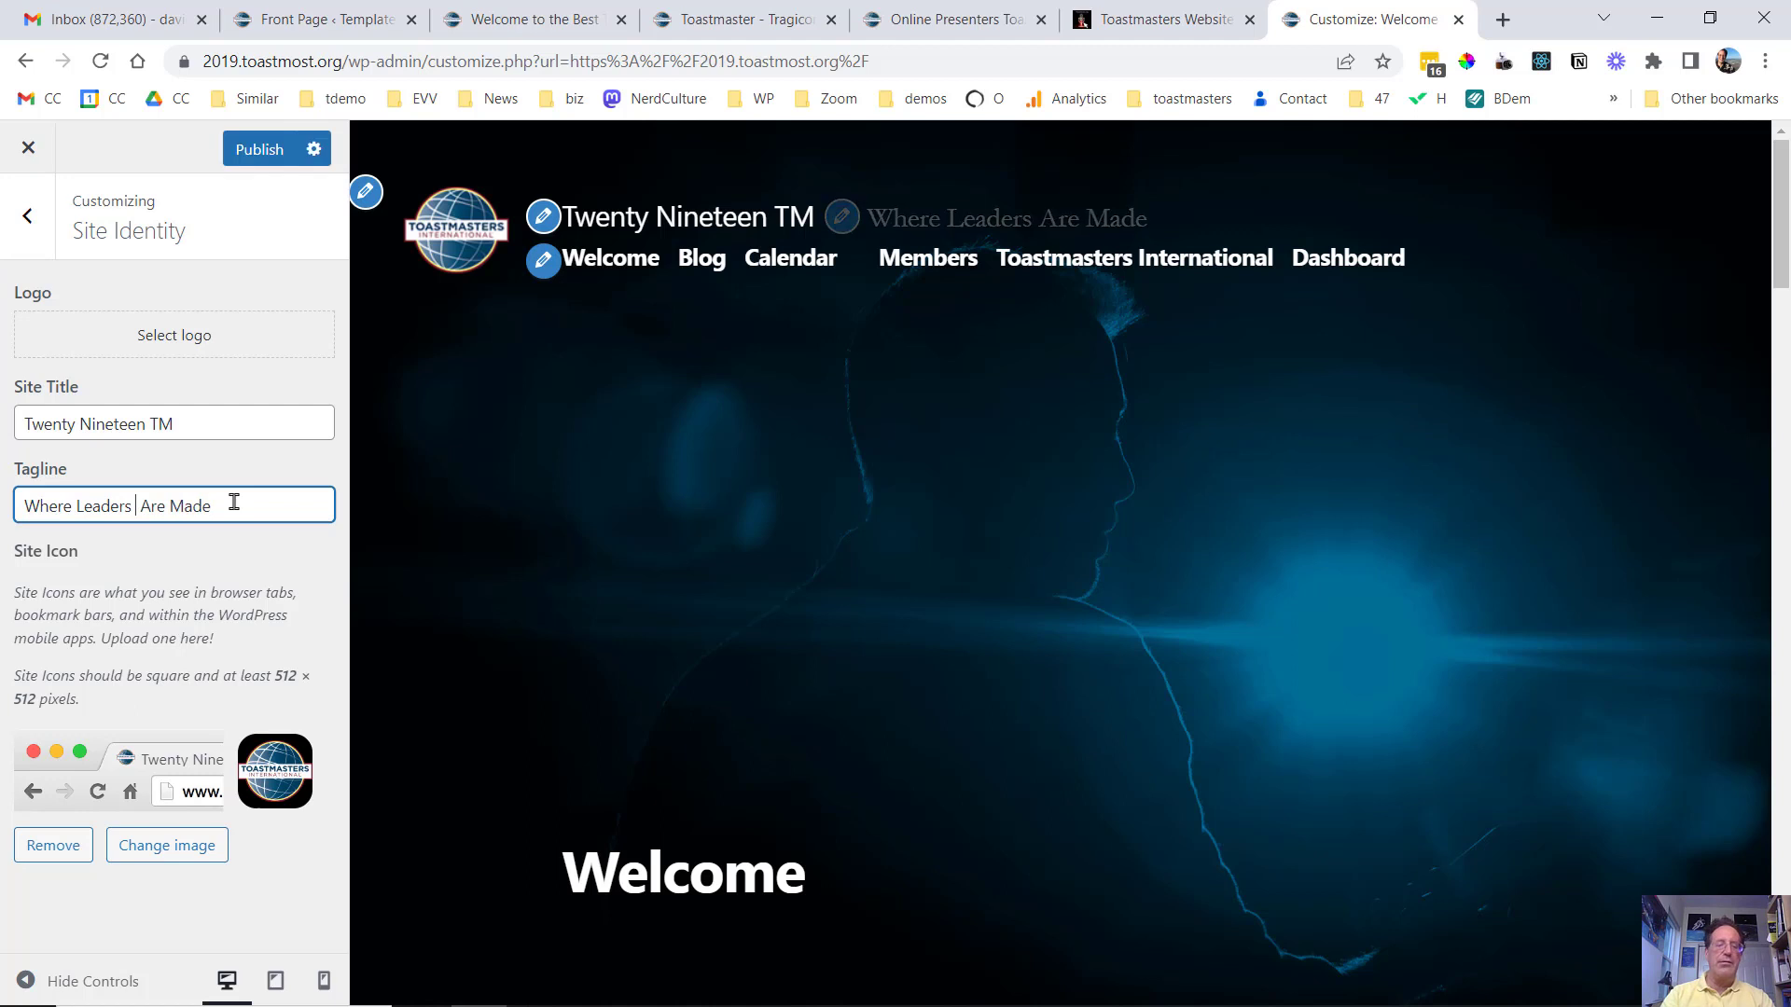
pyautogui.write('d Experts')
pyautogui.click(234, 503)
pyautogui.press('BackSpace')
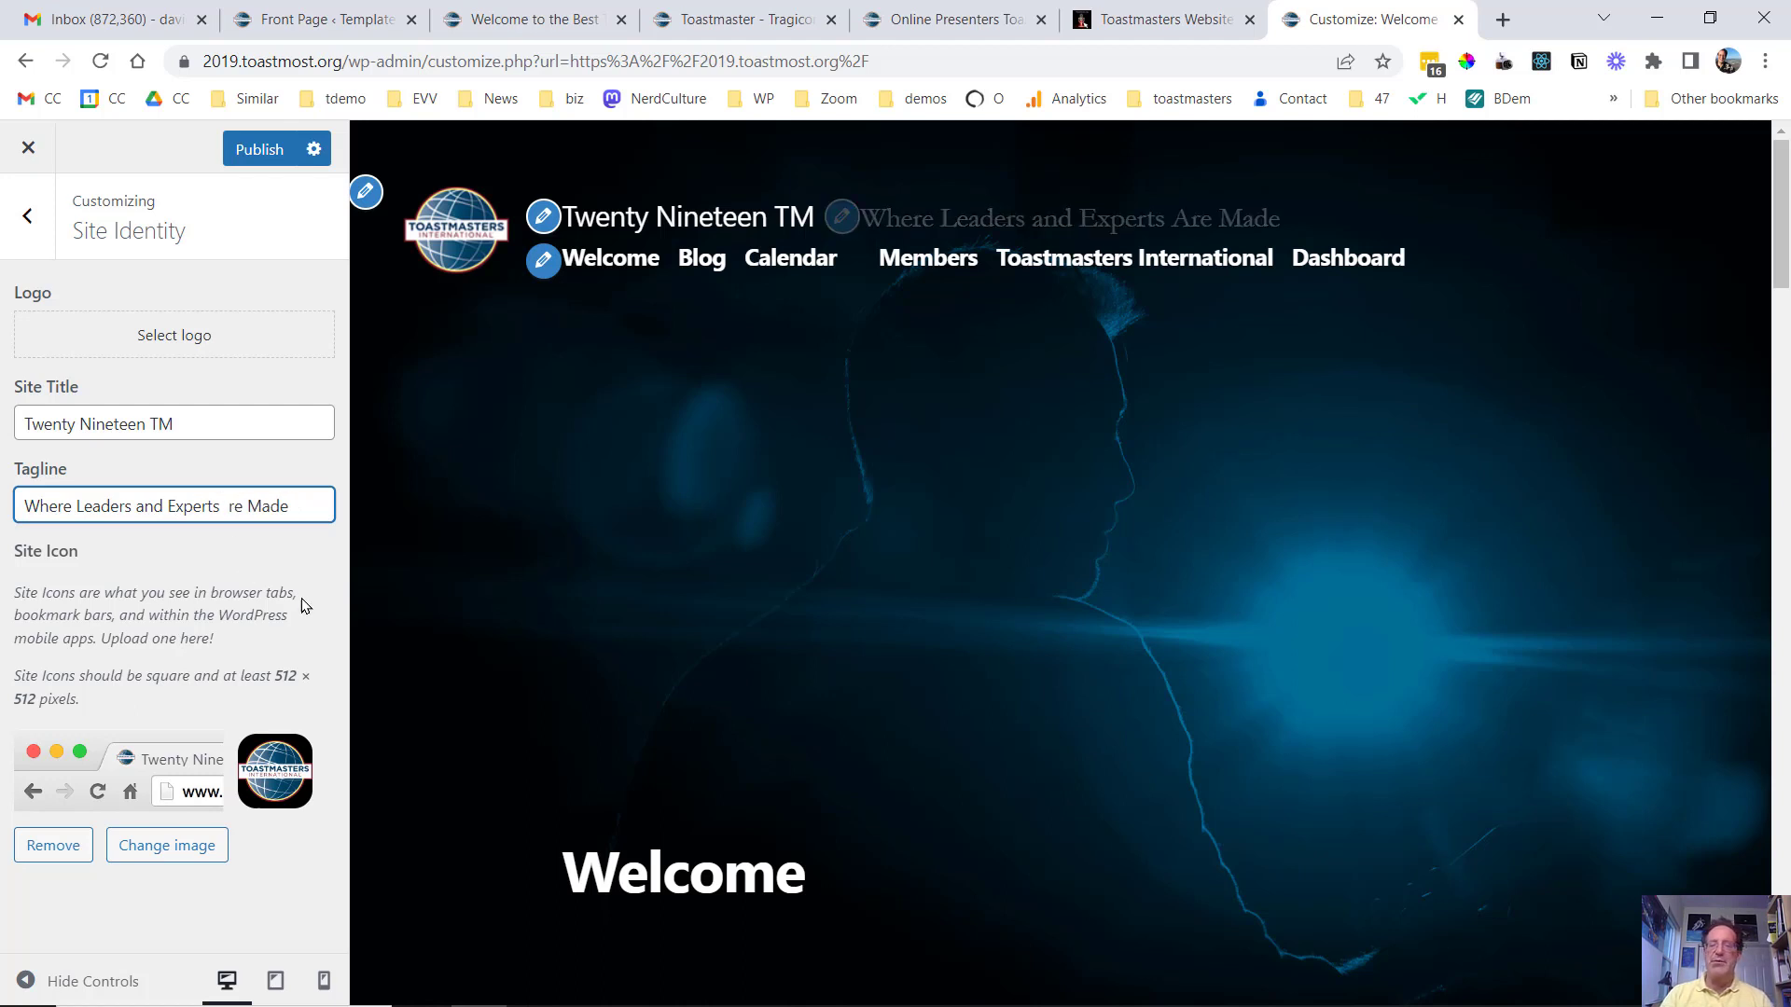
pyautogui.click(290, 580)
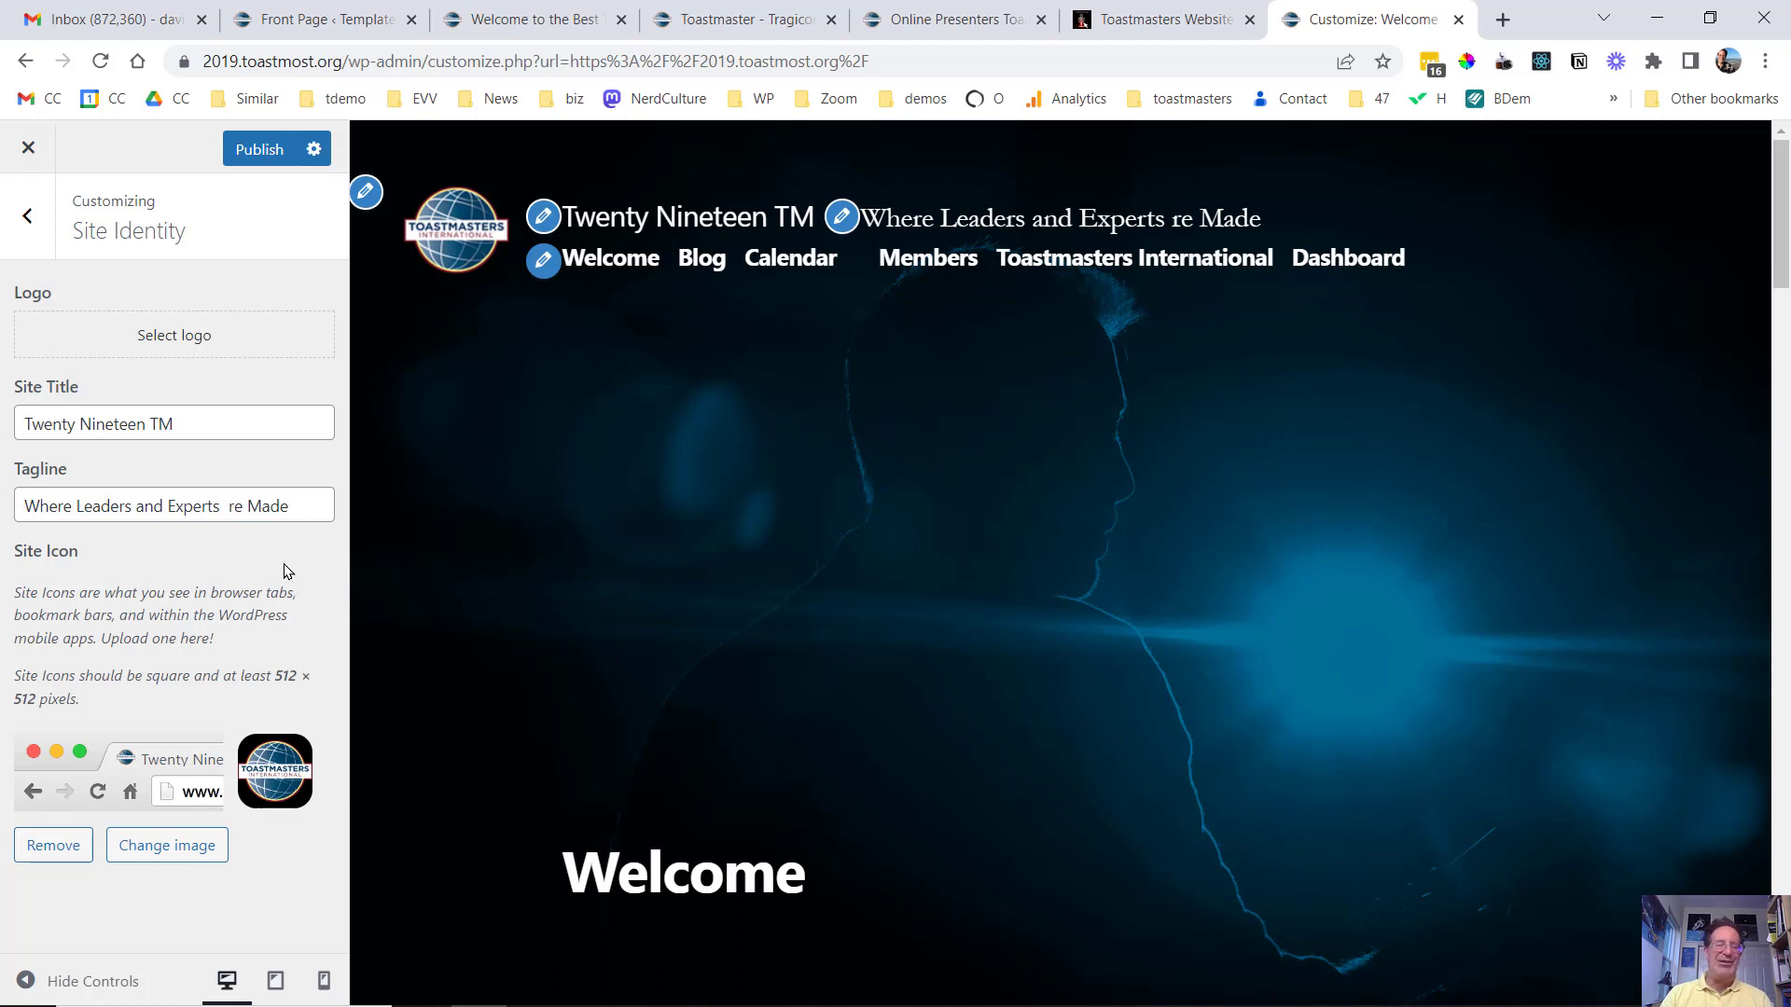
# - Add the Theater page to the Primary Menu and nest it under Toastmasters International, above Login
pyautogui.click(34, 220)
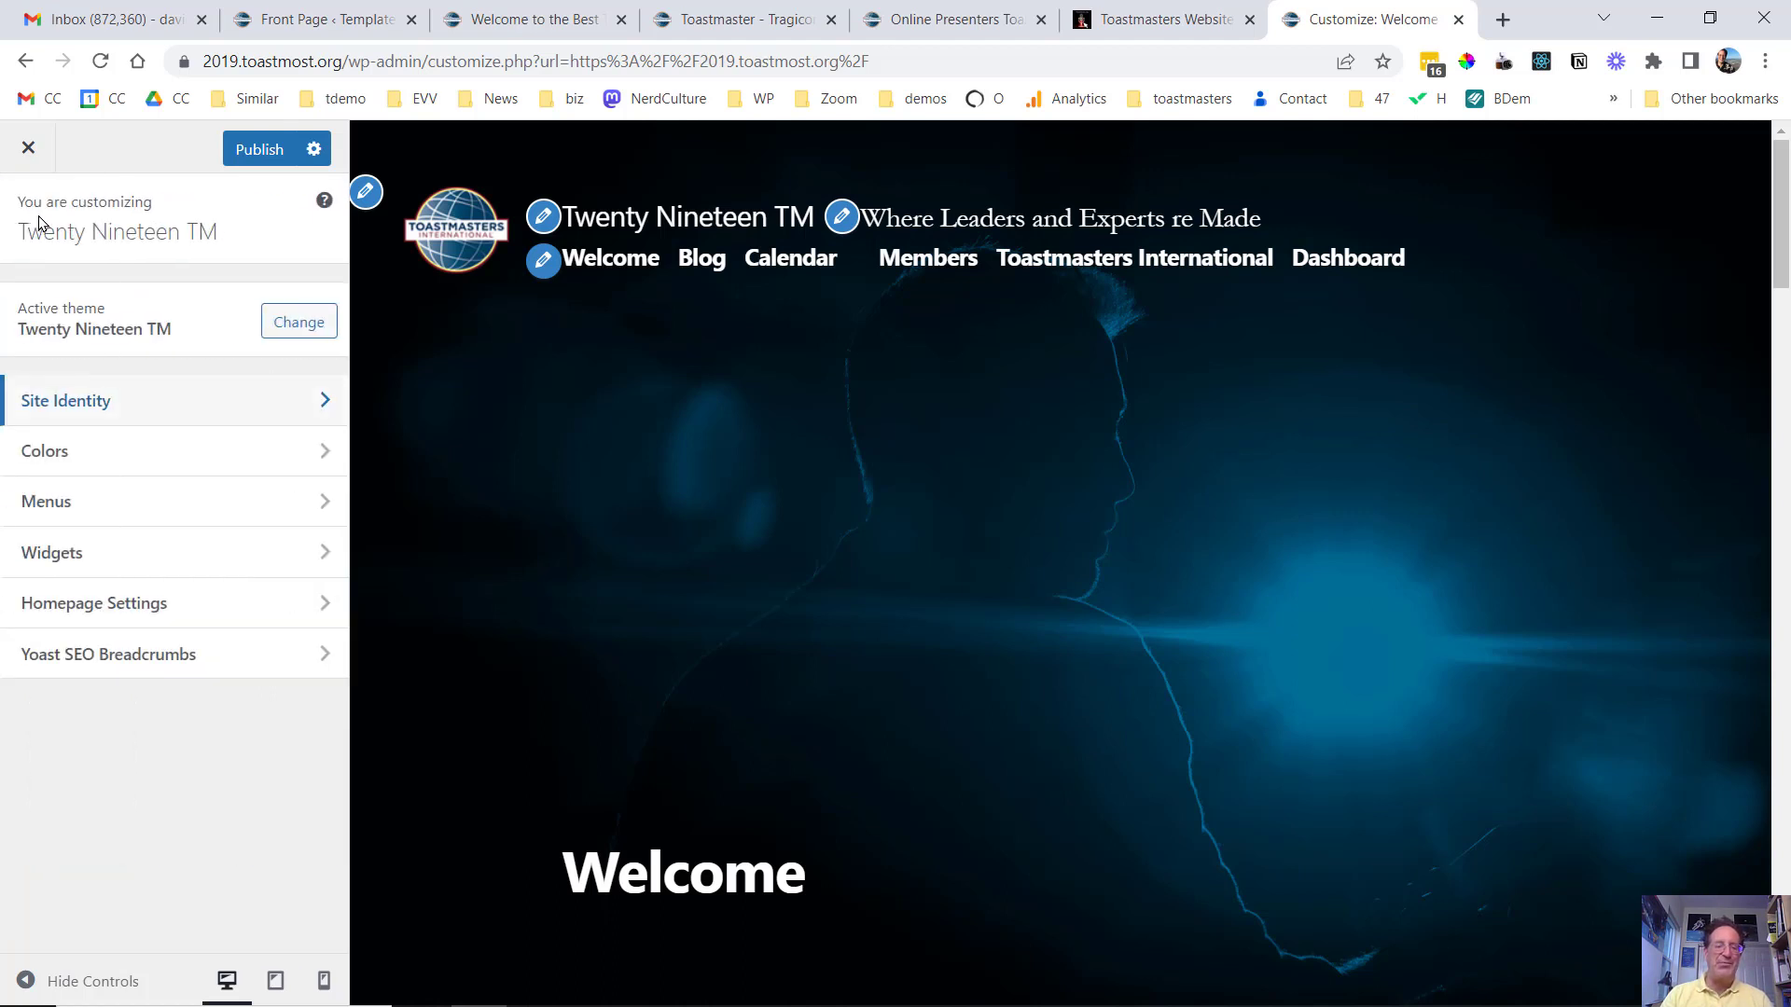
pyautogui.click(126, 502)
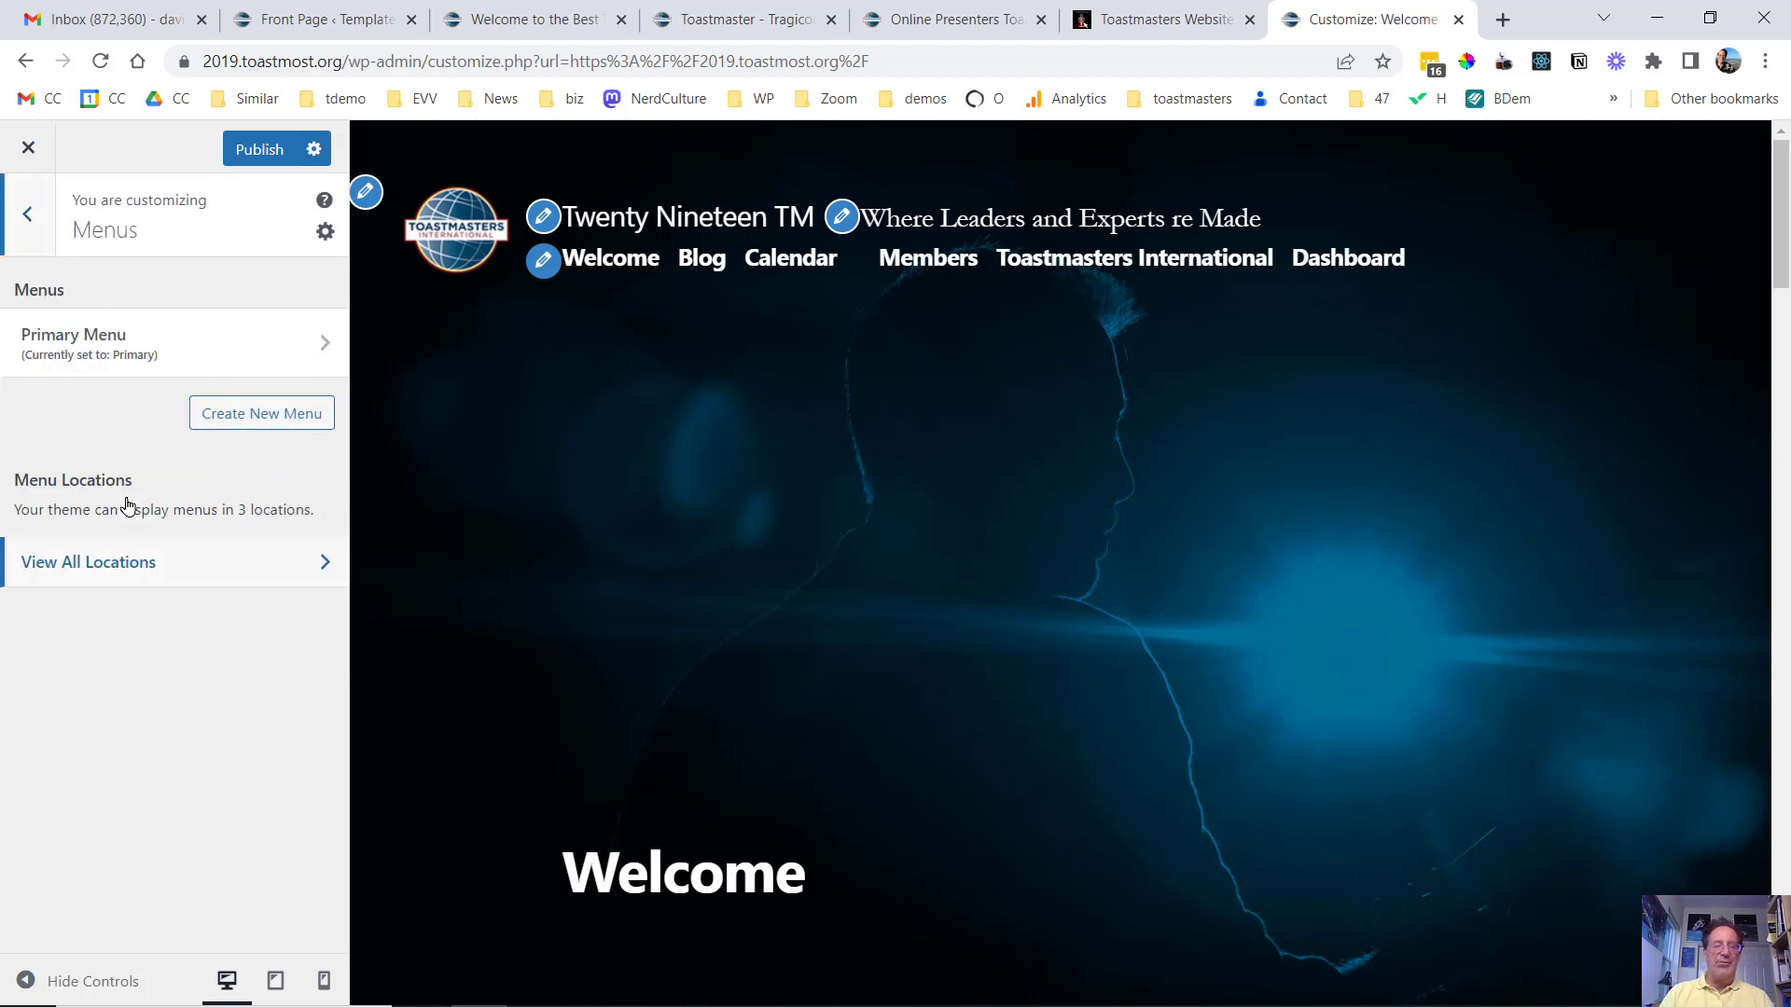
pyautogui.click(155, 345)
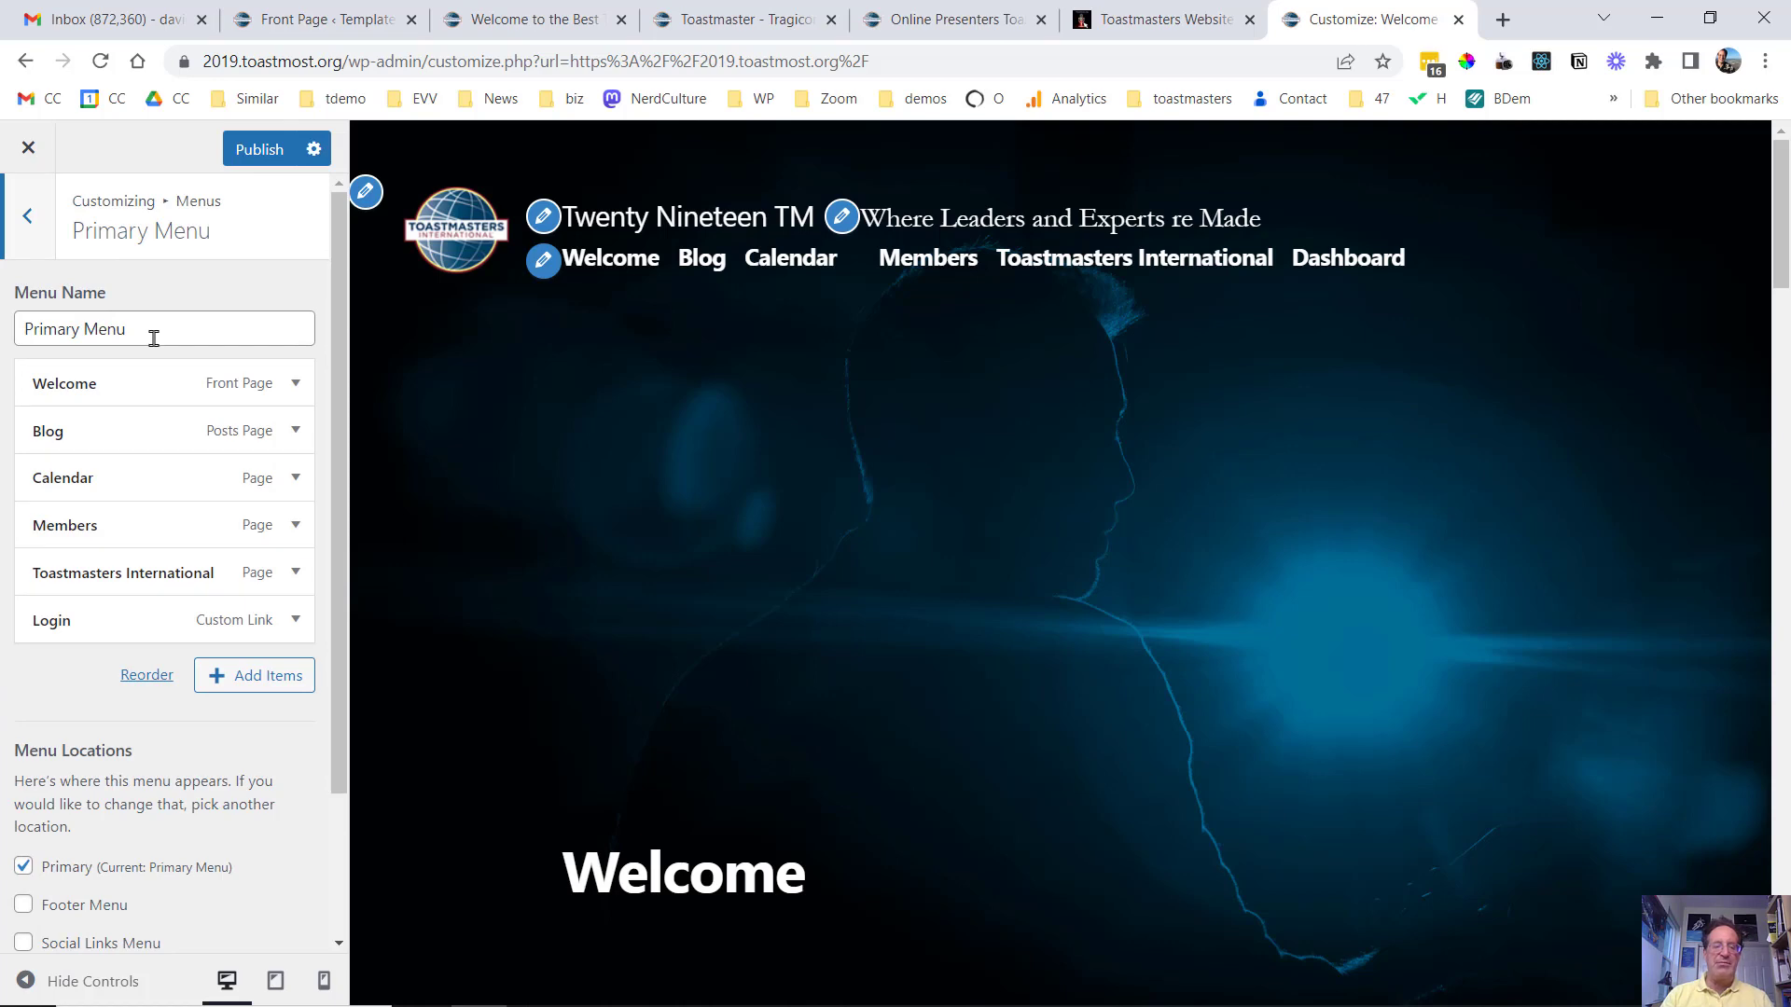
pyautogui.click(262, 679)
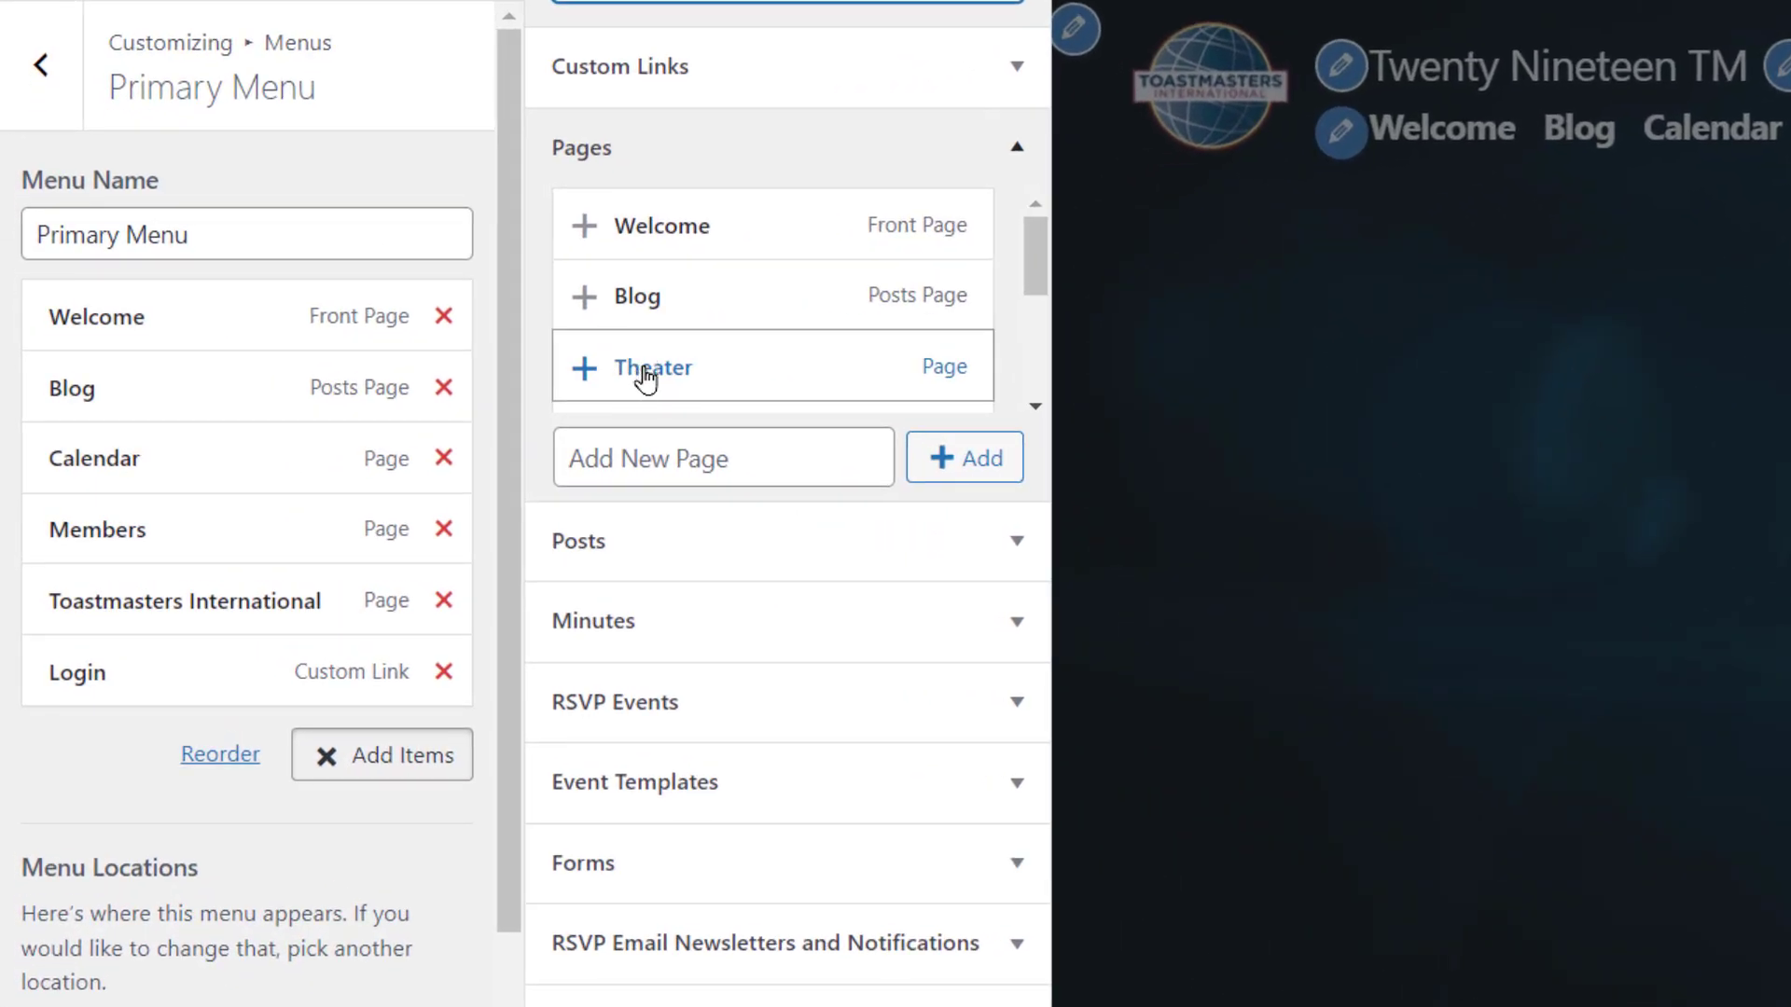
pyautogui.click(646, 376)
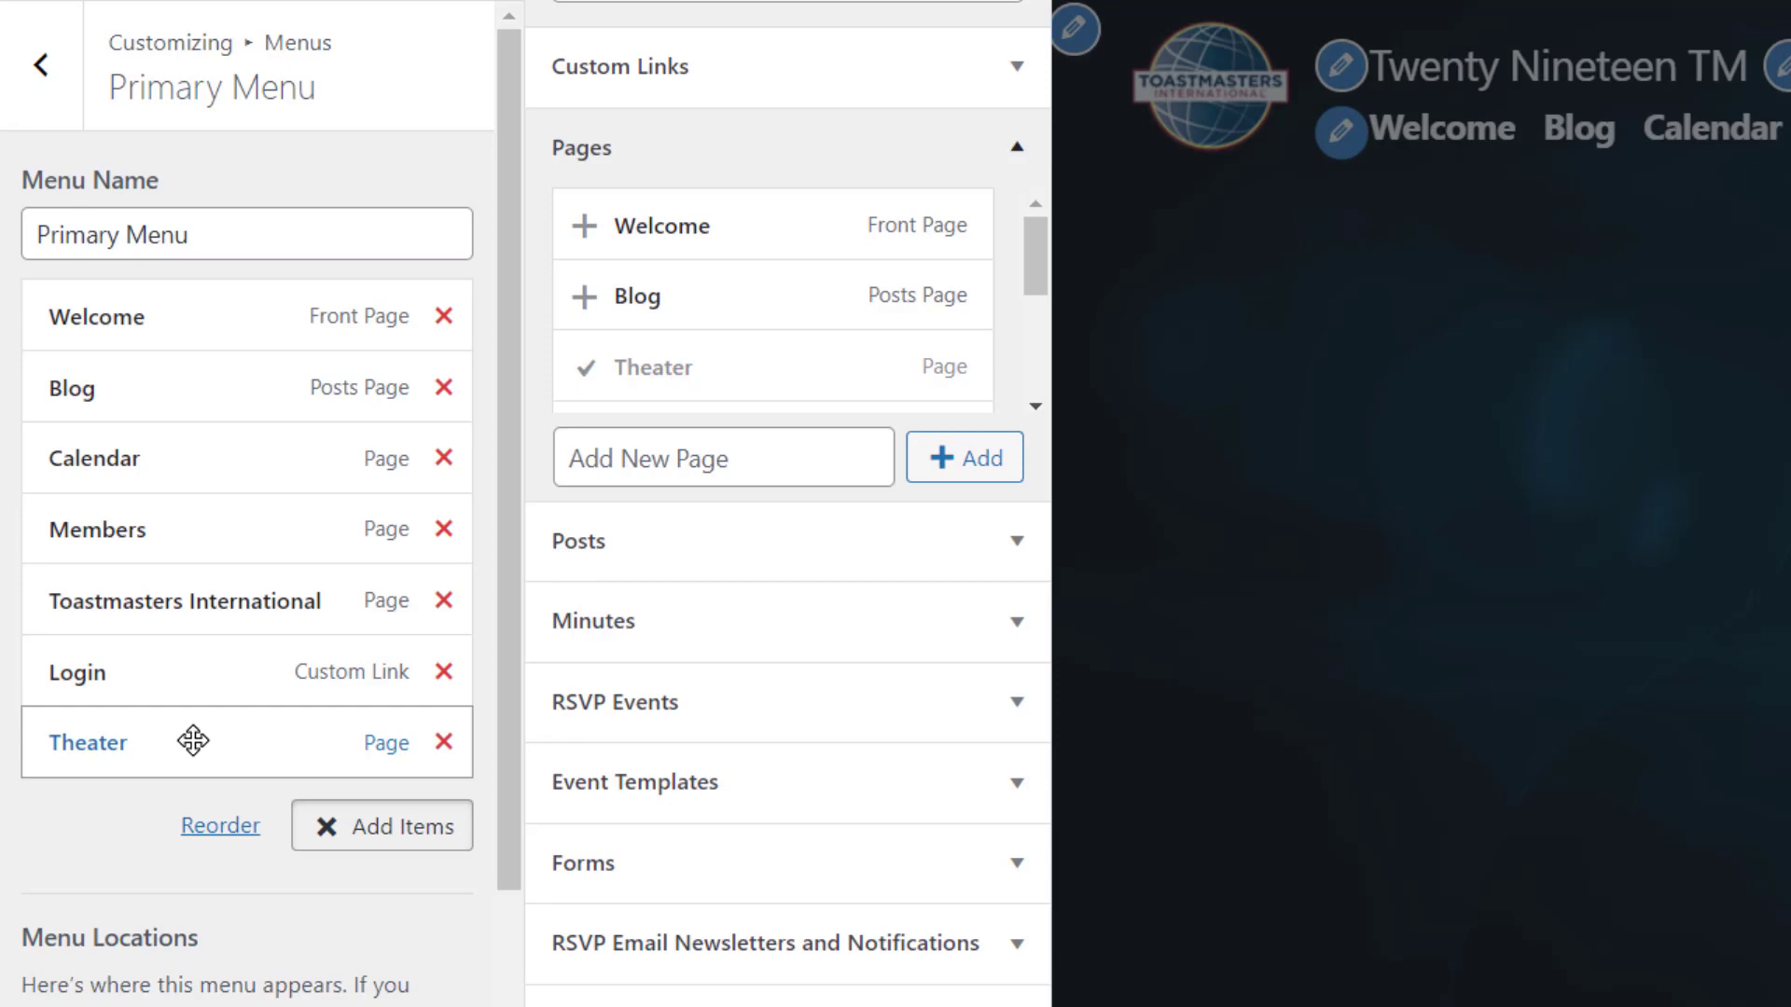
pyautogui.moveTo(193, 740); pyautogui.dragTo(189, 659)
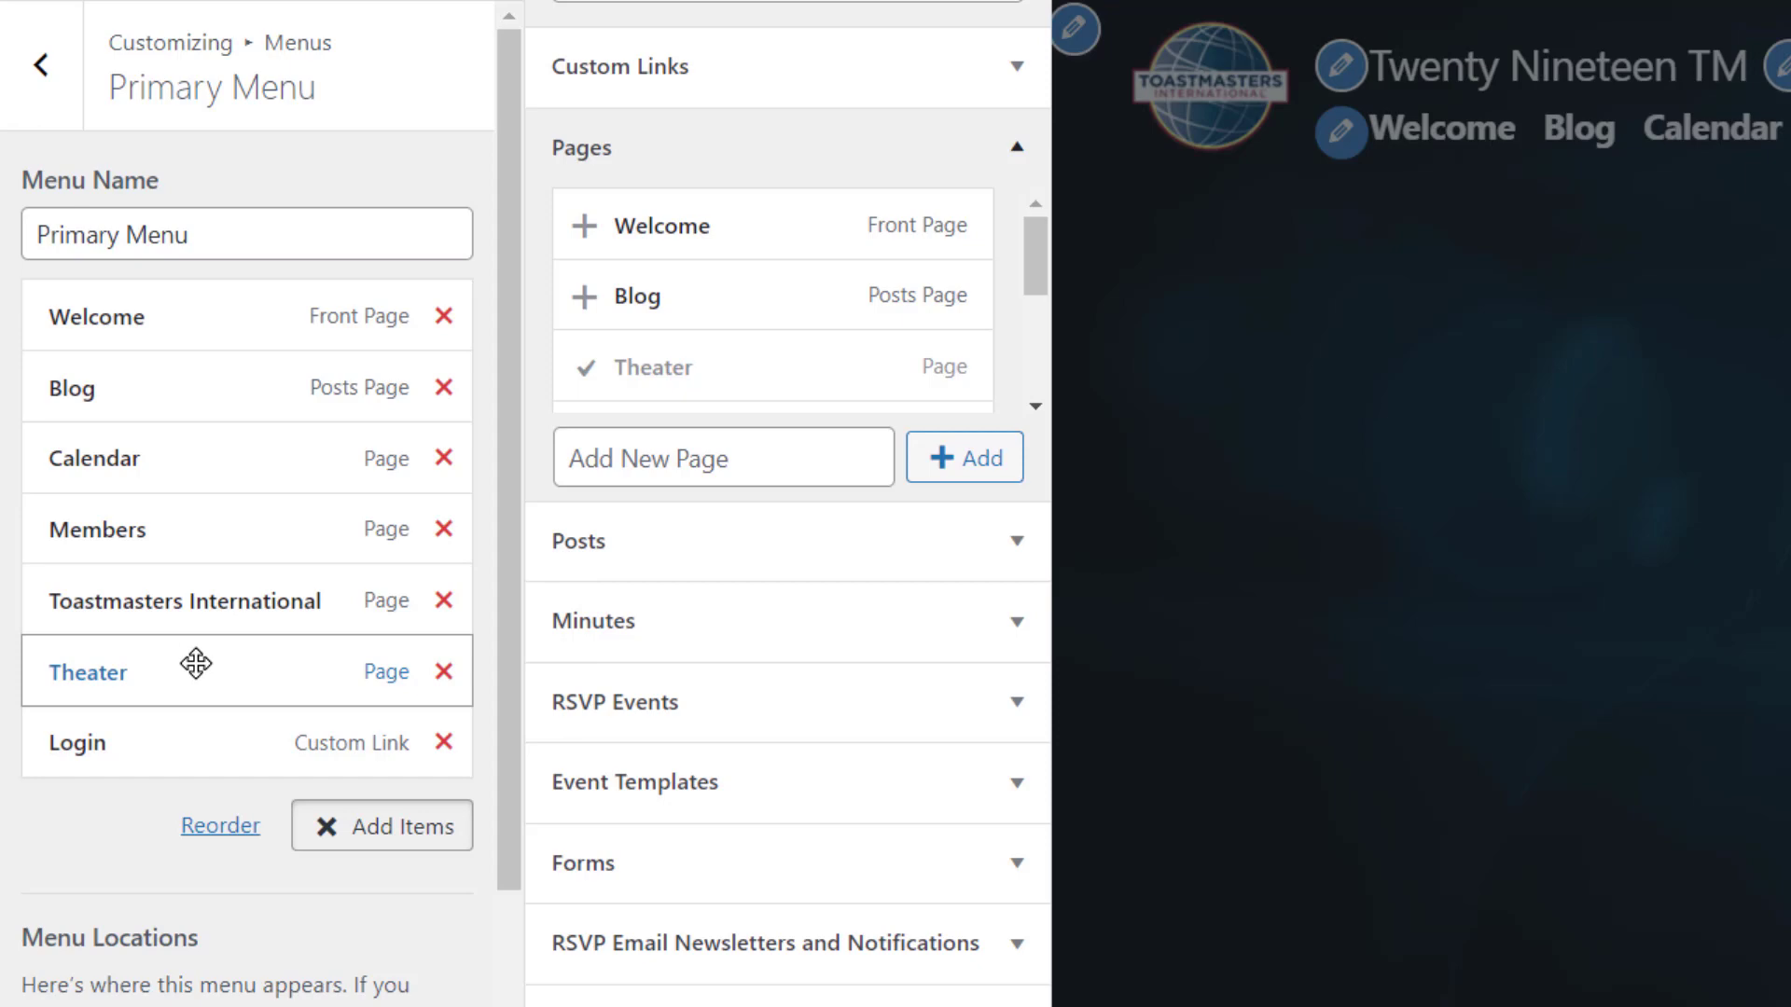
pyautogui.moveTo(196, 663); pyautogui.dragTo(236, 664)
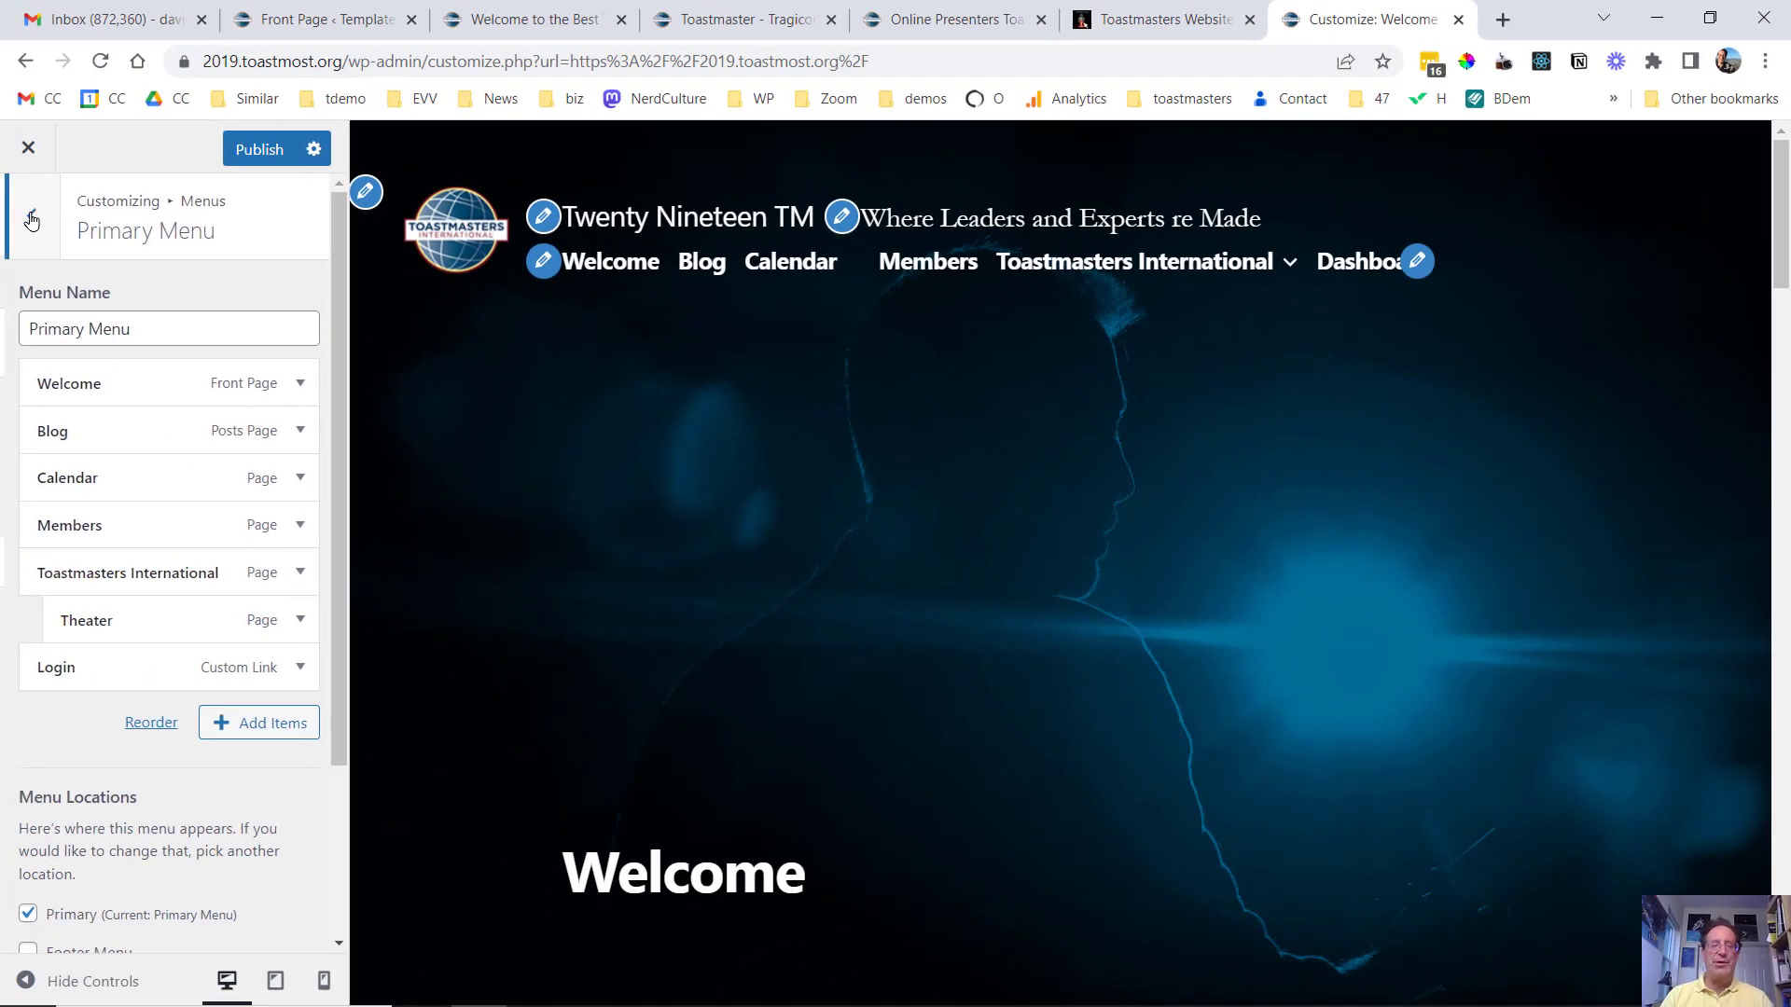
# - Leave the menu settings and review the homepage settings, including the homepage and posts page choices
pyautogui.click(31, 220)
pyautogui.click(31, 220)
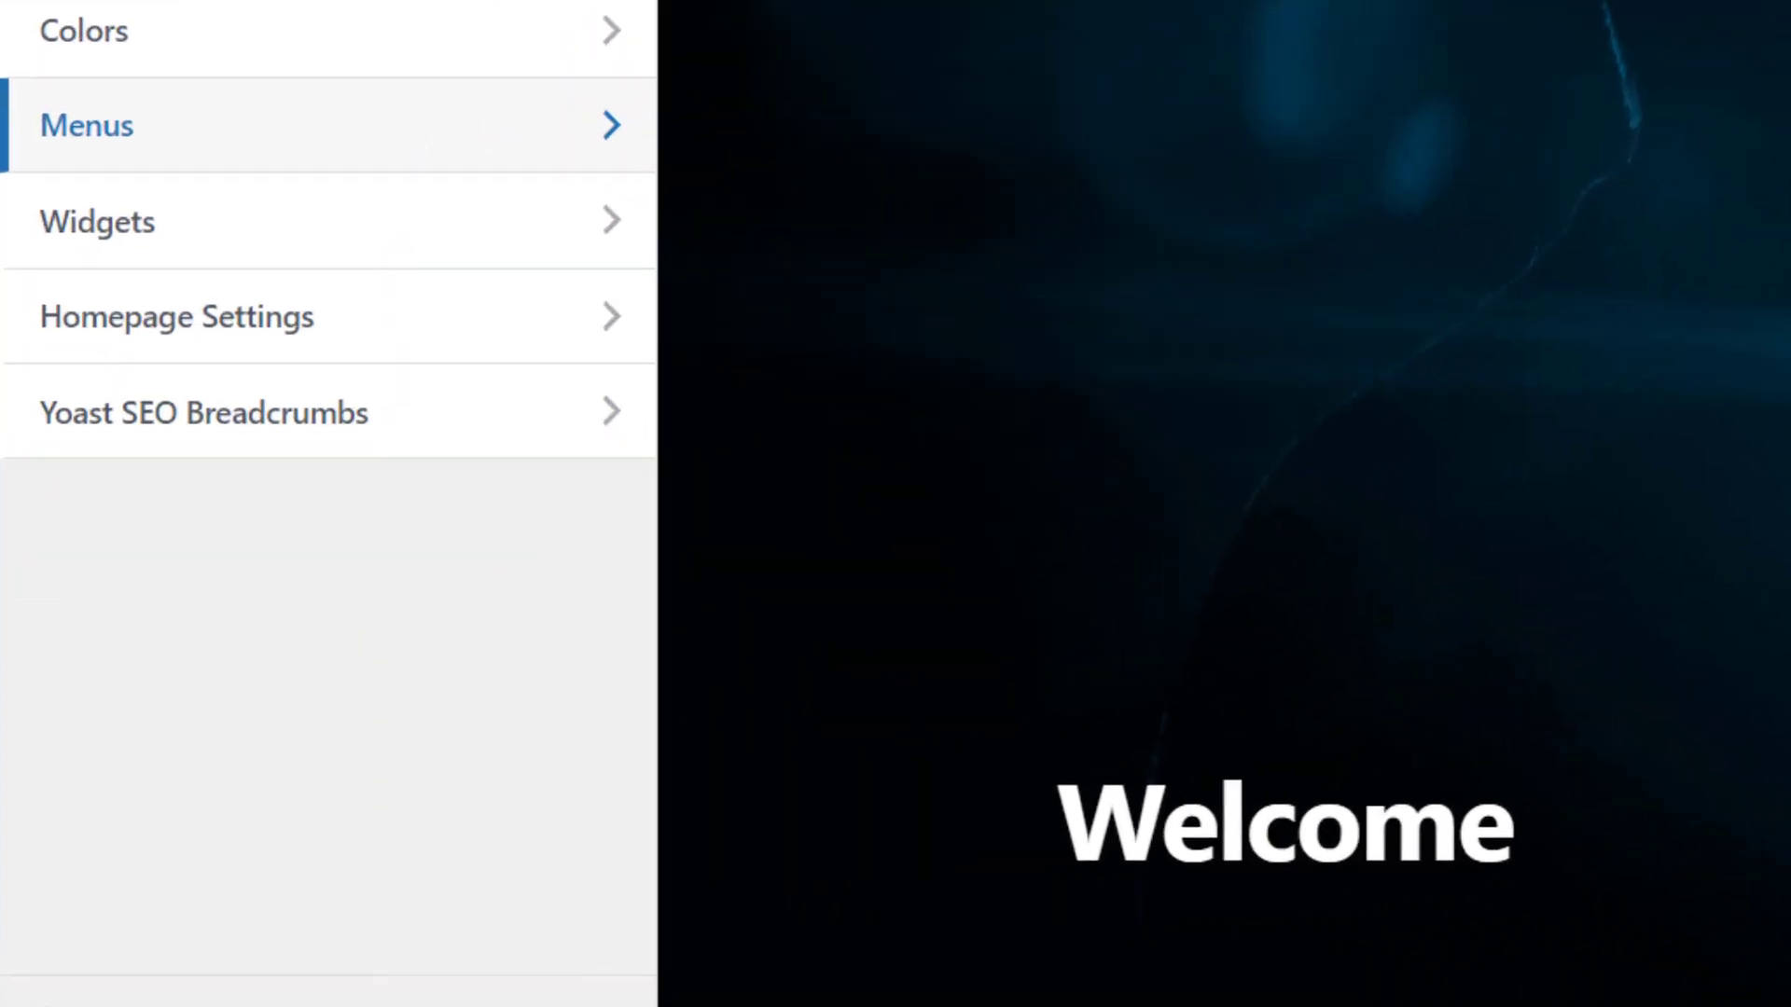
pyautogui.click(164, 602)
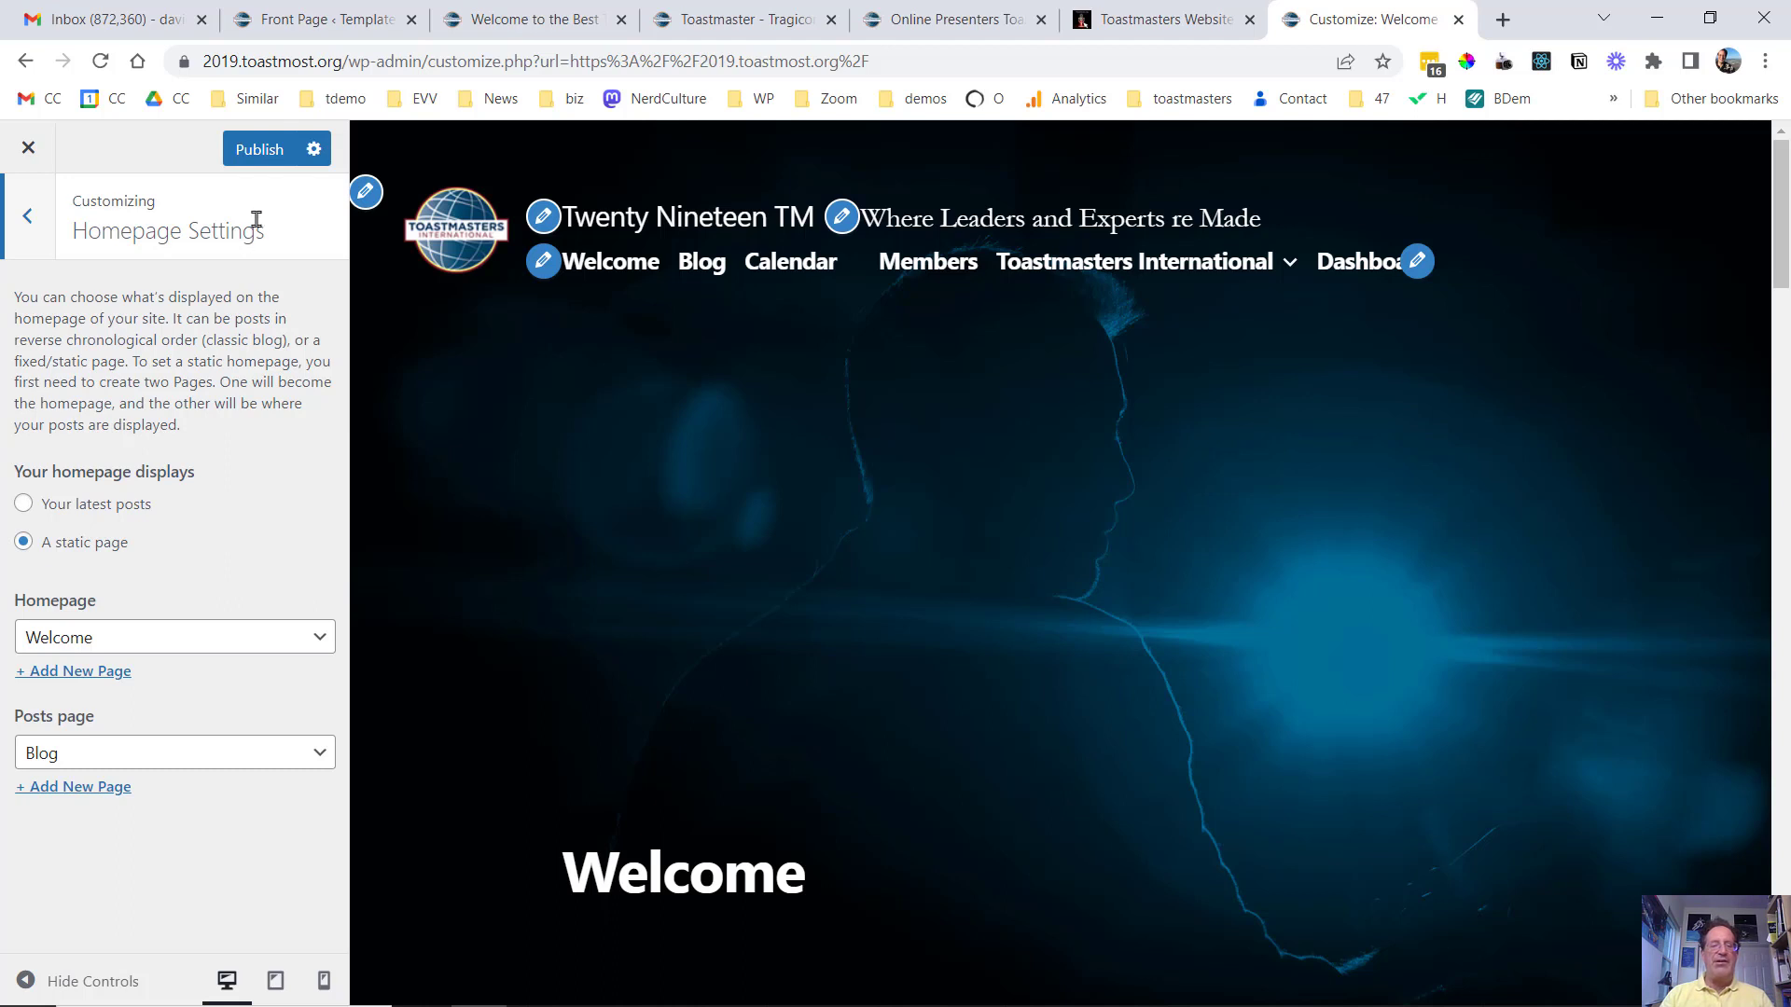
# - Publish the customizer changes and check the tagline and Toastmasters International submenu on the live site
pyautogui.click(261, 151)
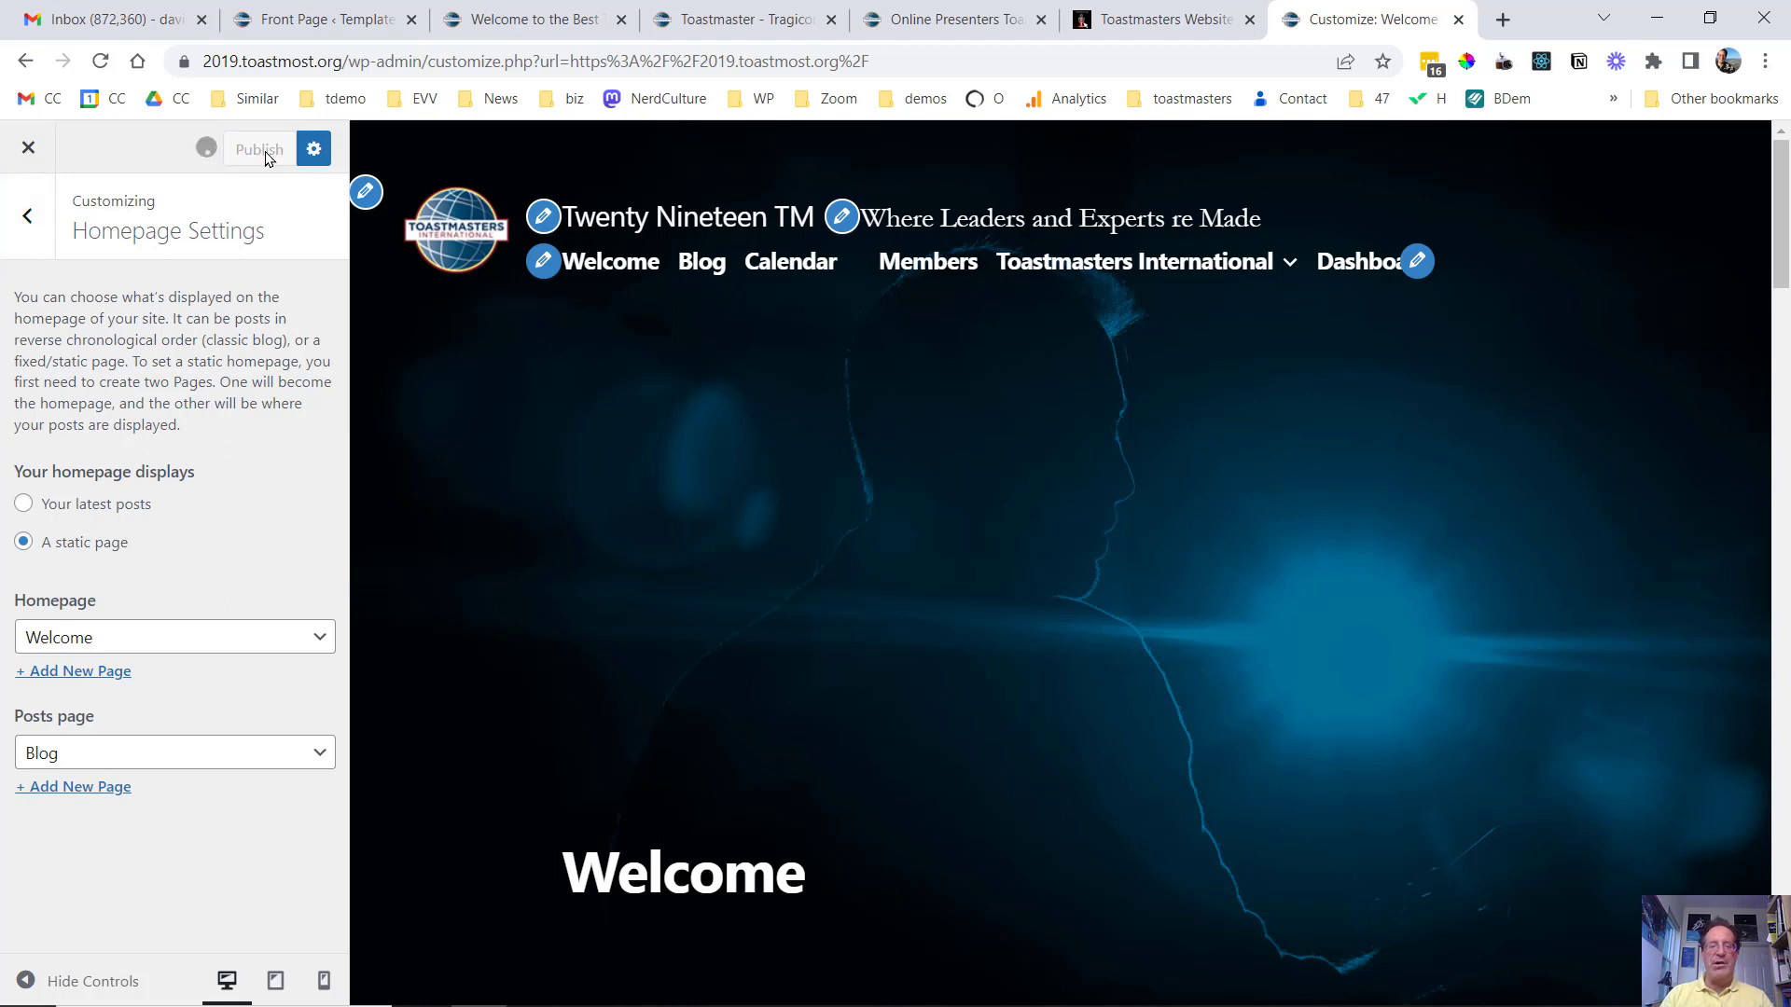
pyautogui.click(27, 154)
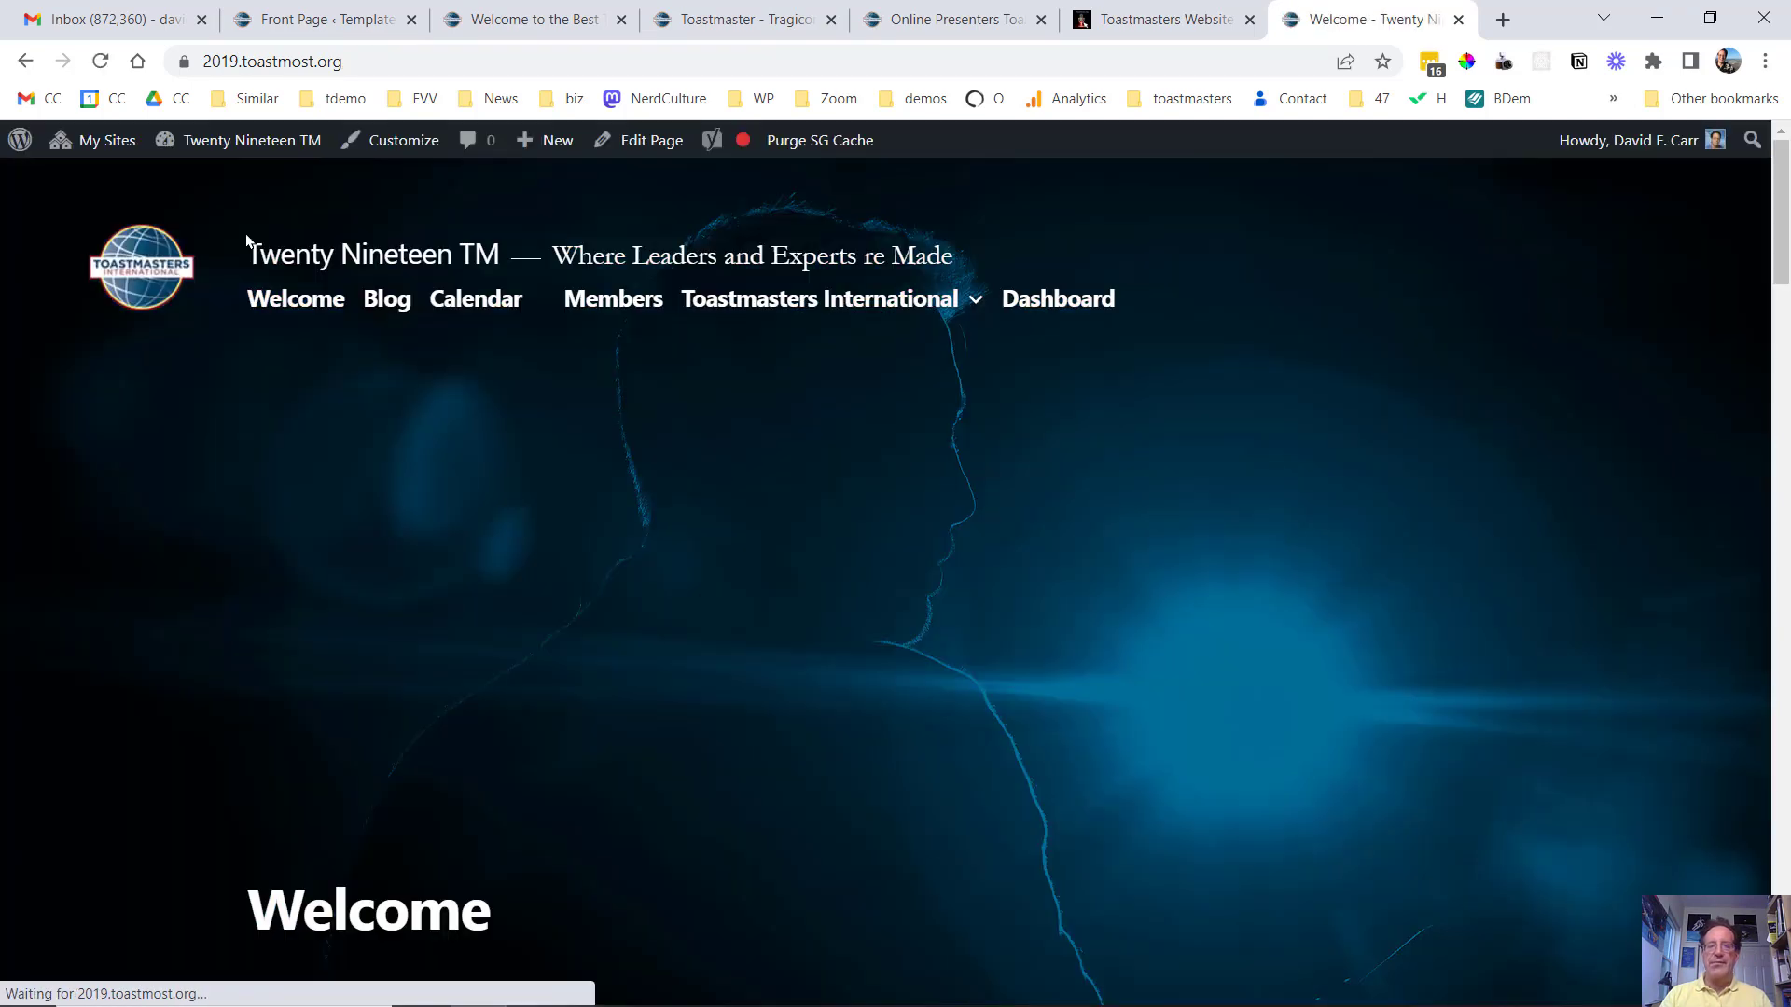
pyautogui.moveTo(980, 300)
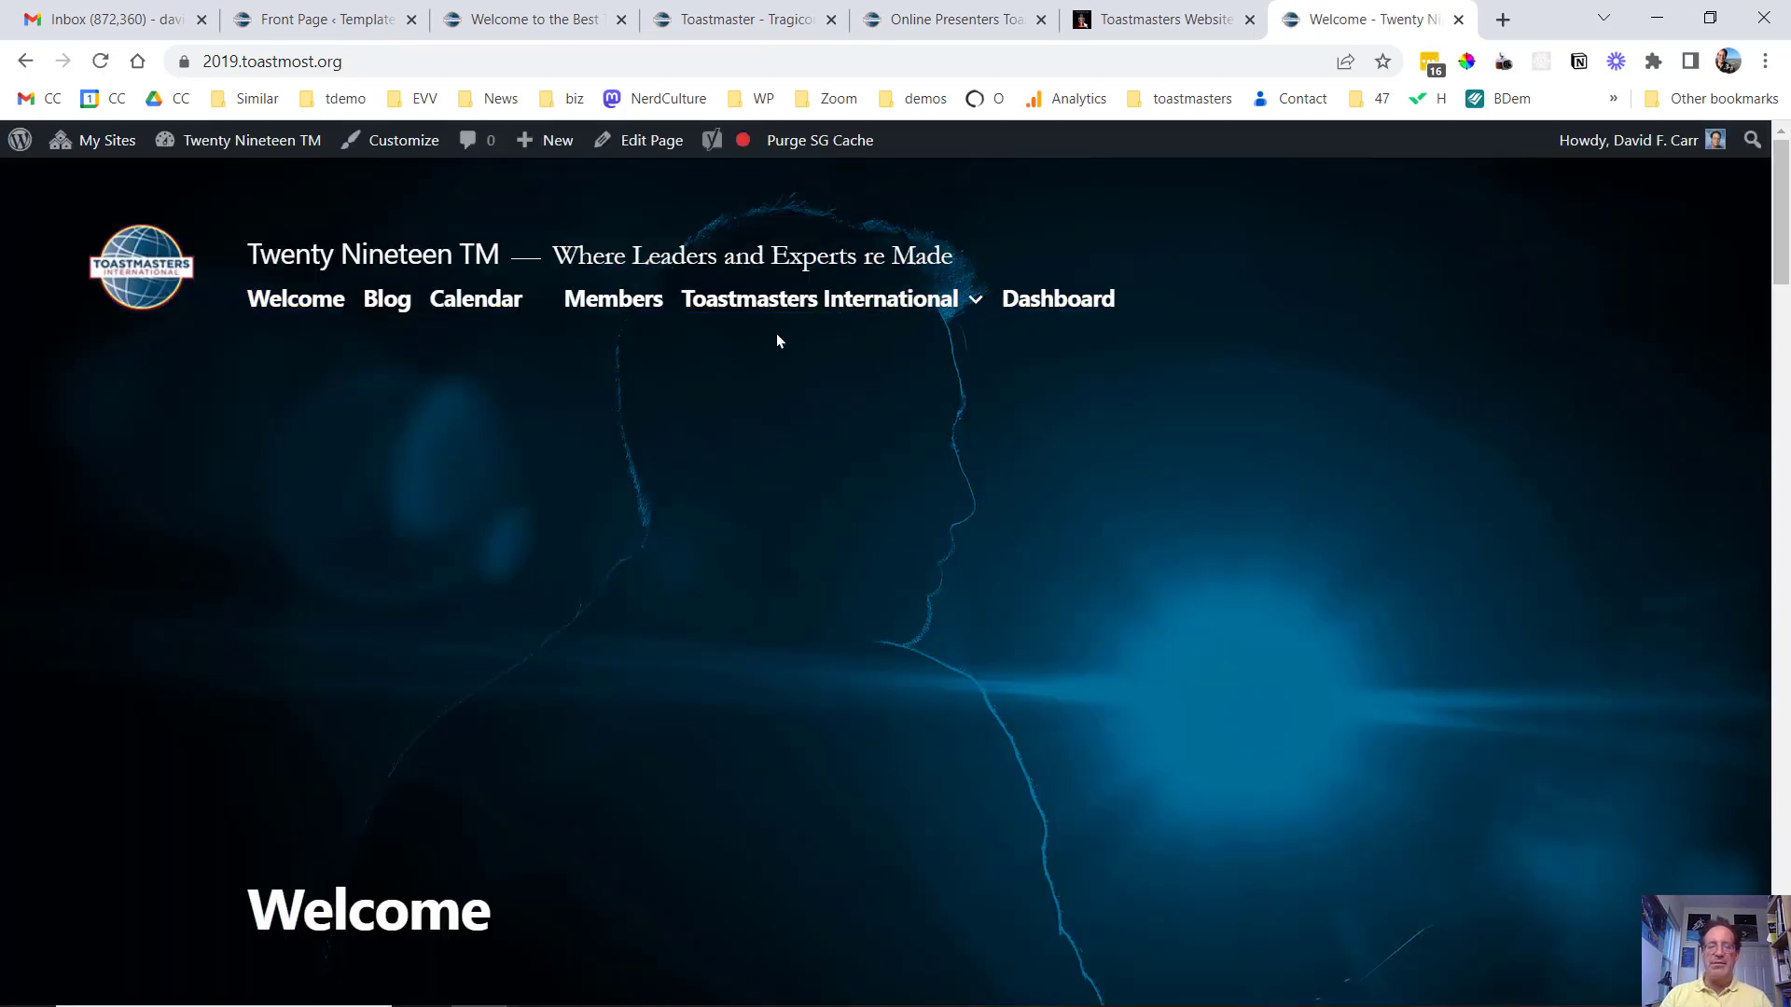